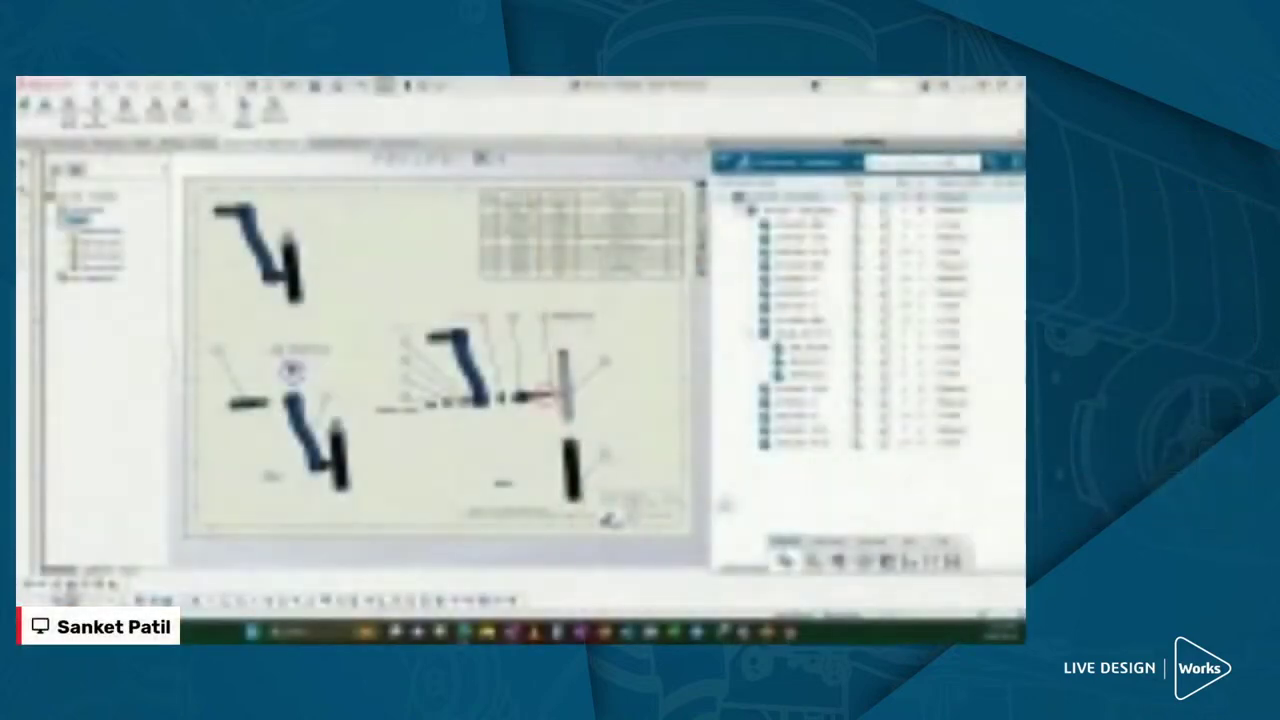
# Step: Show the 40112001 - SWLD0623 crank arm assembly fitted in 3D, widened and rotated to an angled view
pyautogui.click(260, 210)
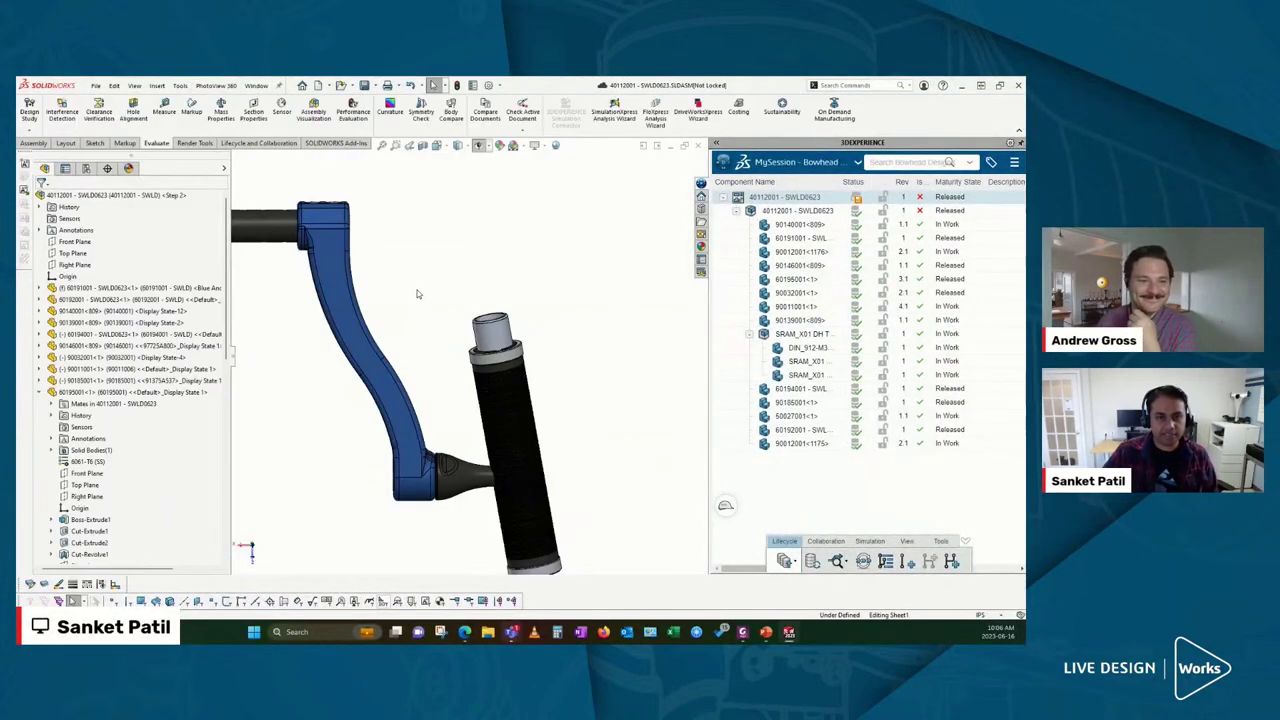
pyautogui.click(382, 146)
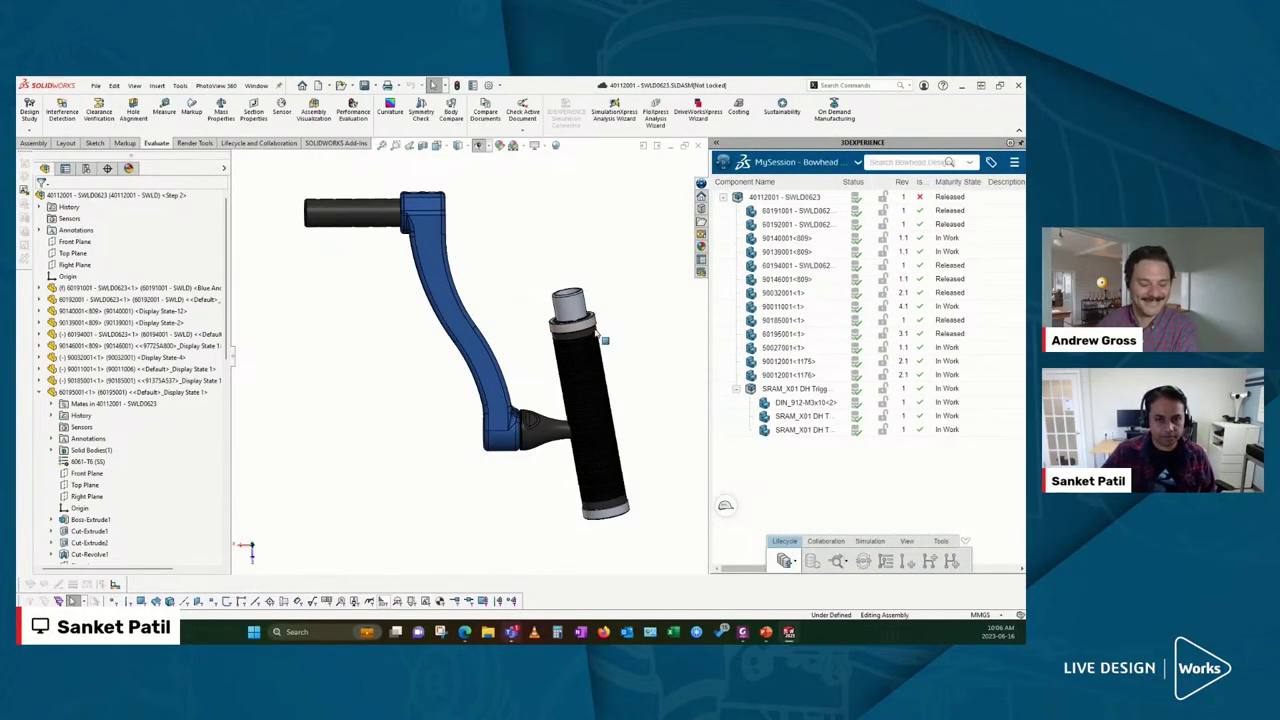
pyautogui.moveTo(603, 340); pyautogui.dragTo(587, 225)
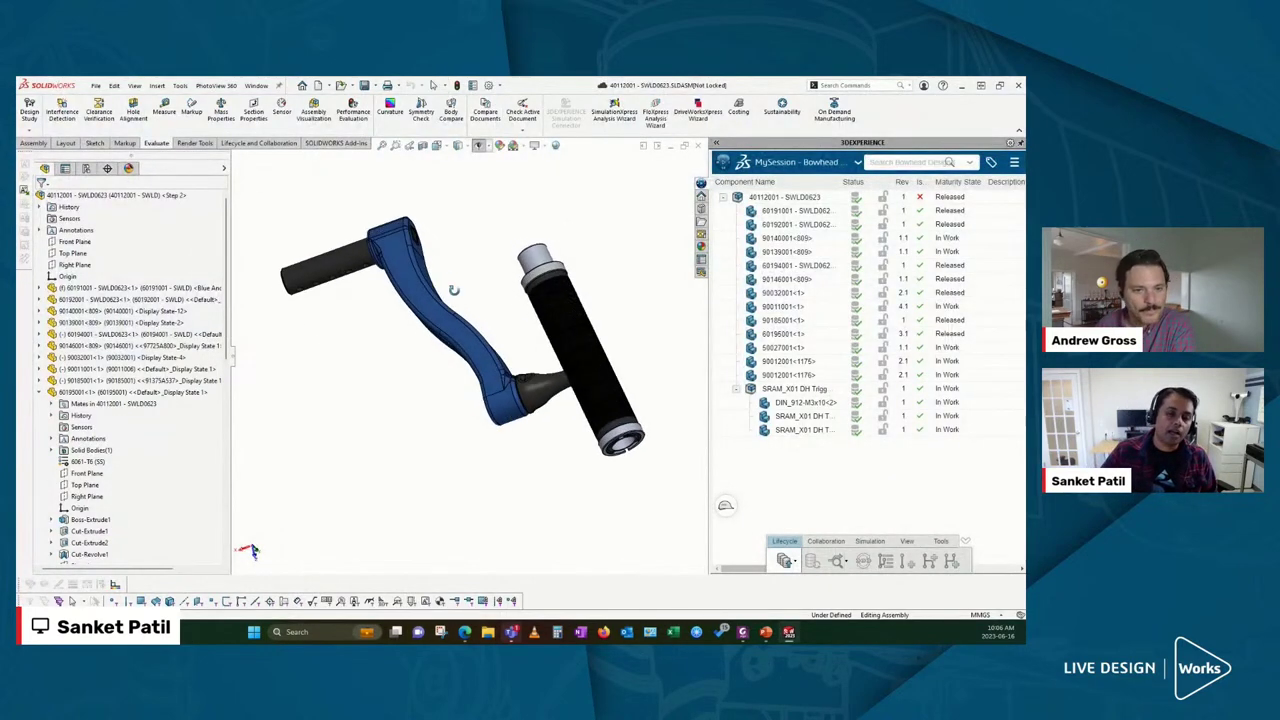
pyautogui.moveTo(451, 286); pyautogui.dragTo(461, 298)
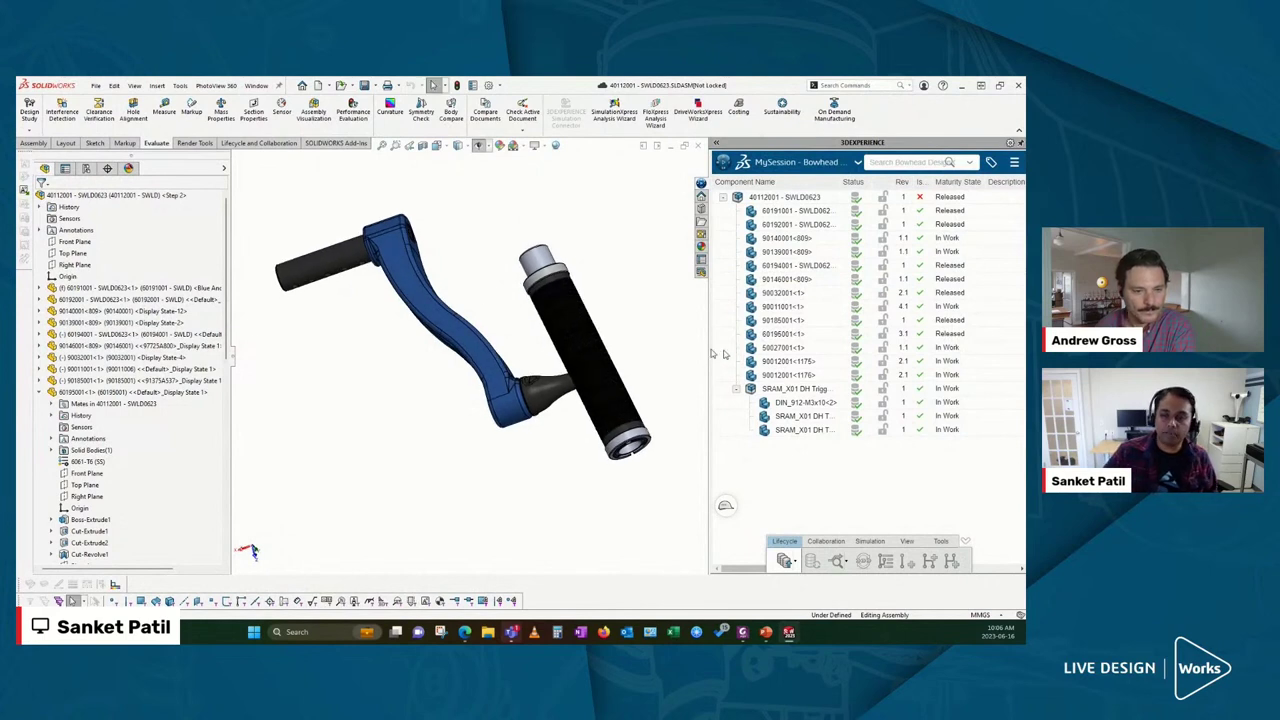
pyautogui.moveTo(708, 348); pyautogui.dragTo(778, 348)
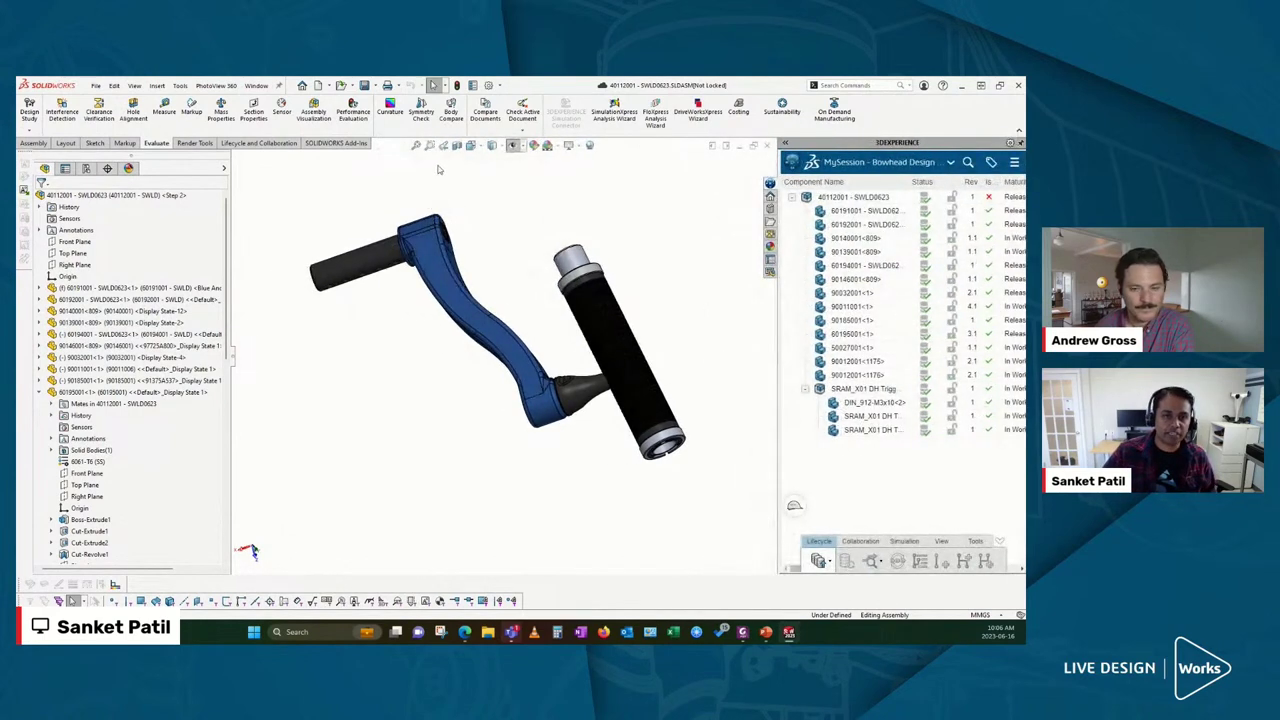
pyautogui.moveTo(500, 330); pyautogui.dragTo(545, 354)
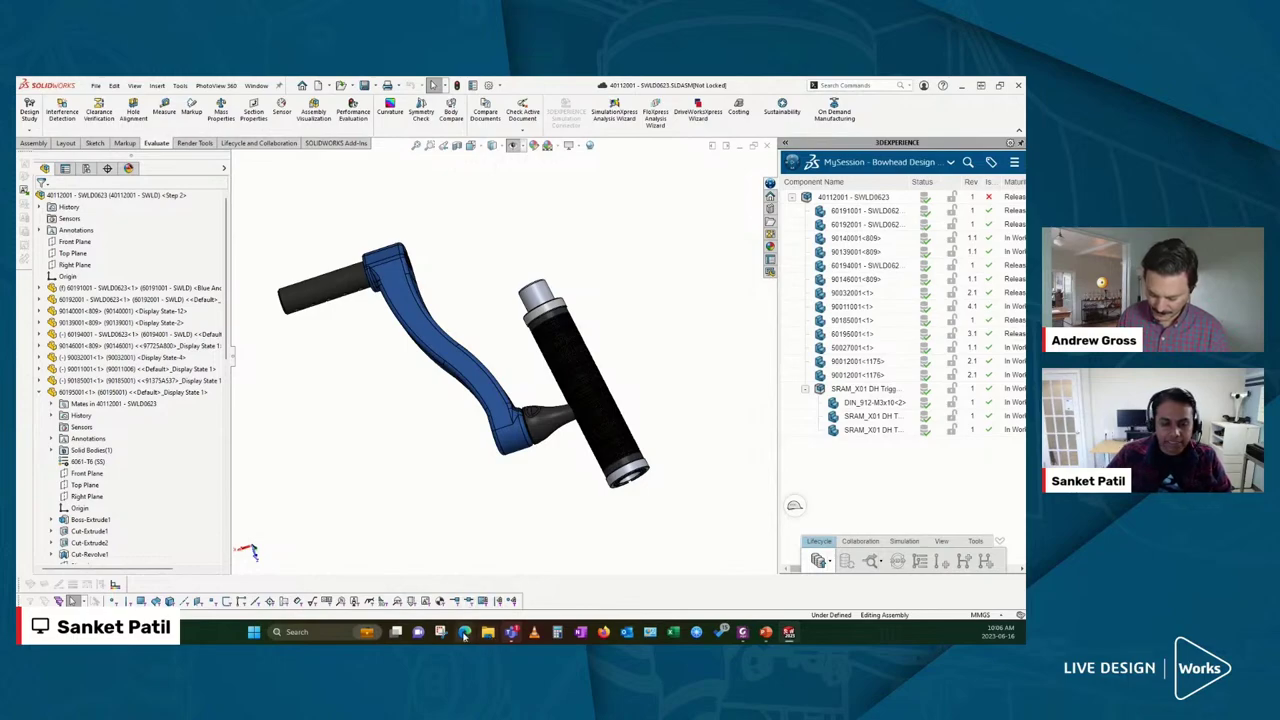
pyautogui.moveTo(464, 632)
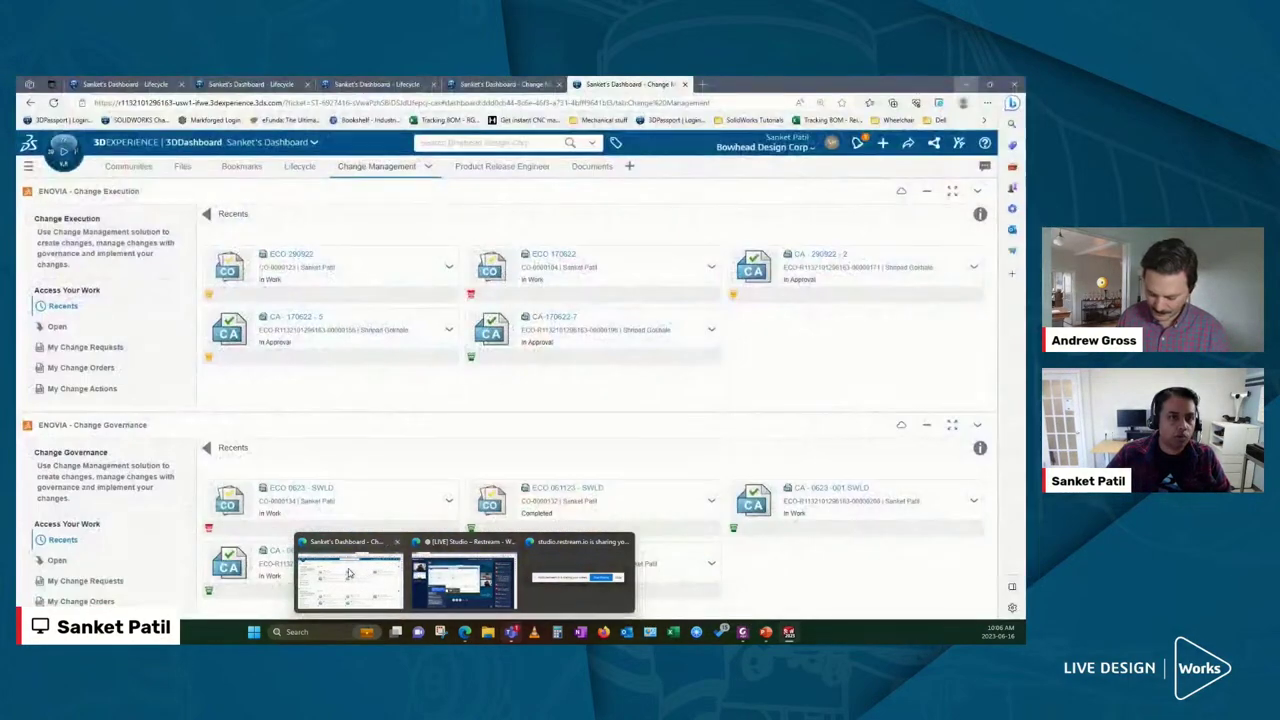
# Step: Bring the browser forward and open the Bowhead Change Management Process whiteboard
pyautogui.click(345, 565)
pyautogui.click(115, 84)
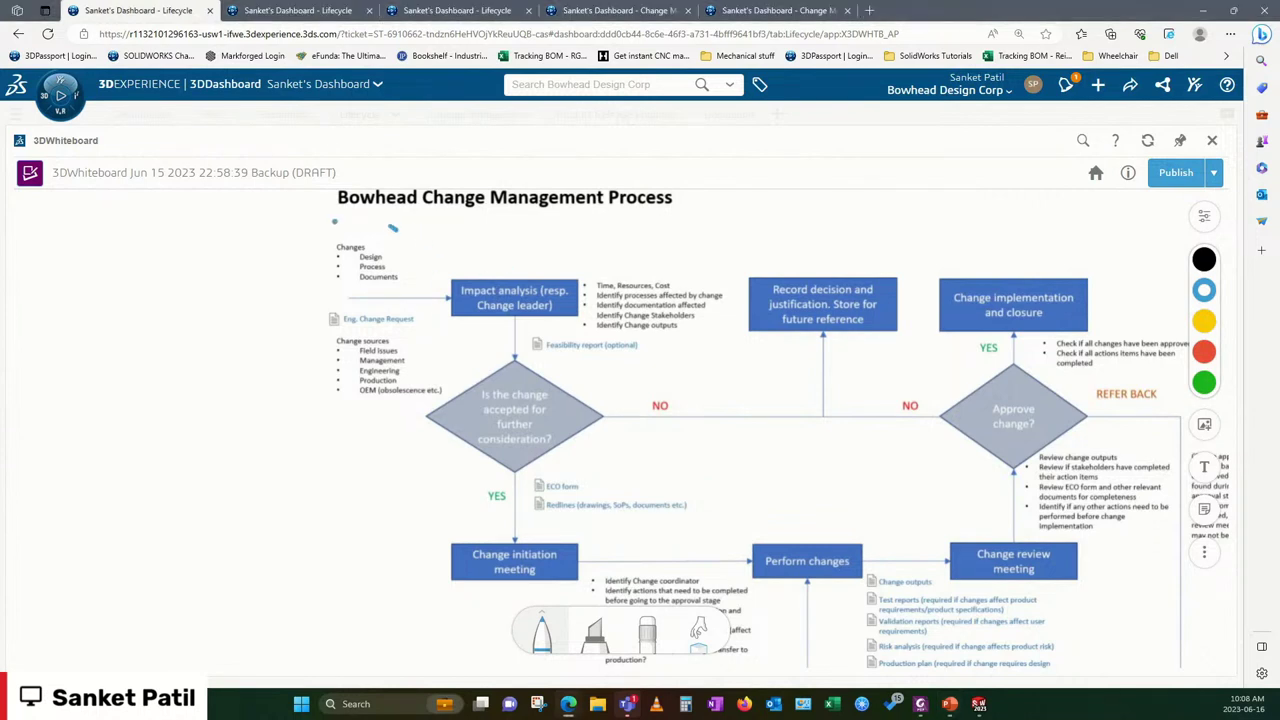
# Step: Loop blue ink around the Changes and Change sources lists feeding Impact analysis
pyautogui.moveTo(397, 228)
pyautogui.mouseDown()
pyautogui.moveTo(280, 356)
pyautogui.moveTo(396, 412)
pyautogui.moveTo(448, 360)
pyautogui.moveTo(450, 276)
pyautogui.moveTo(400, 229)
pyautogui.mouseUp()
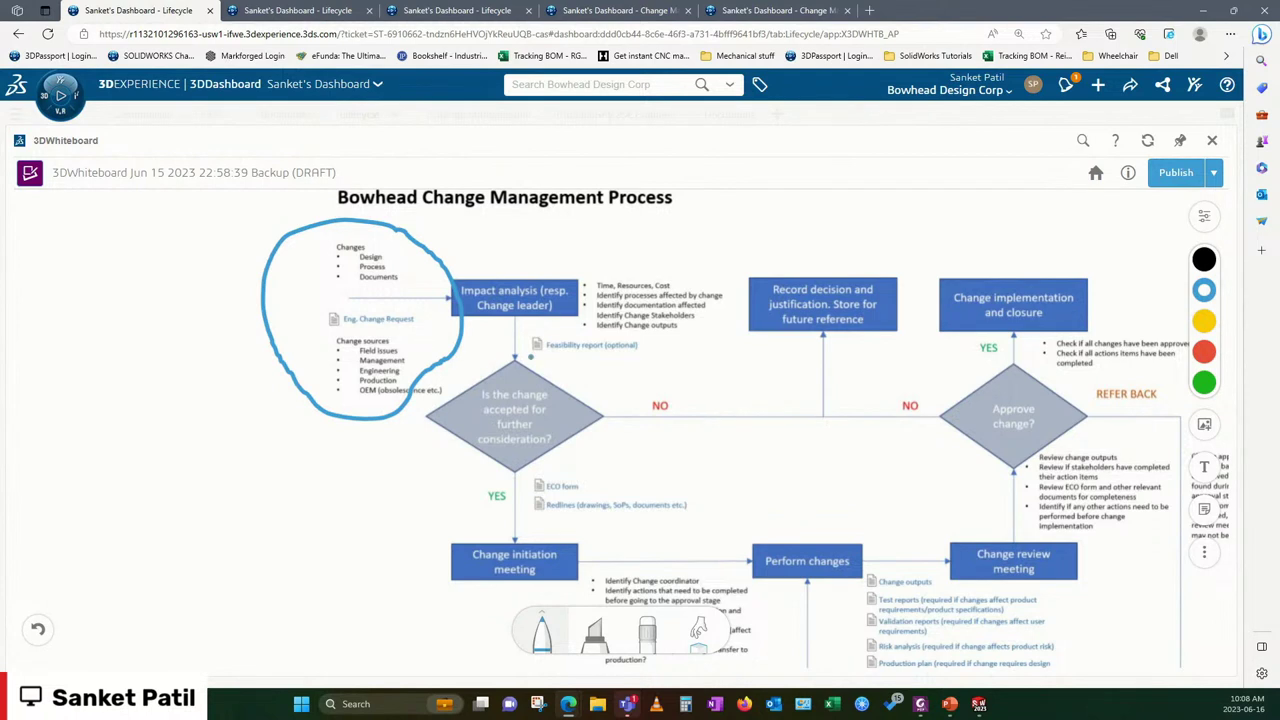
# Step: Ring the Impact analysis box and 'Is the change accepted' diamond with blue ink
pyautogui.moveTo(544, 262)
pyautogui.mouseDown()
pyautogui.moveTo(454, 279)
pyautogui.moveTo(598, 284)
pyautogui.moveTo(538, 262)
pyautogui.mouseUp()
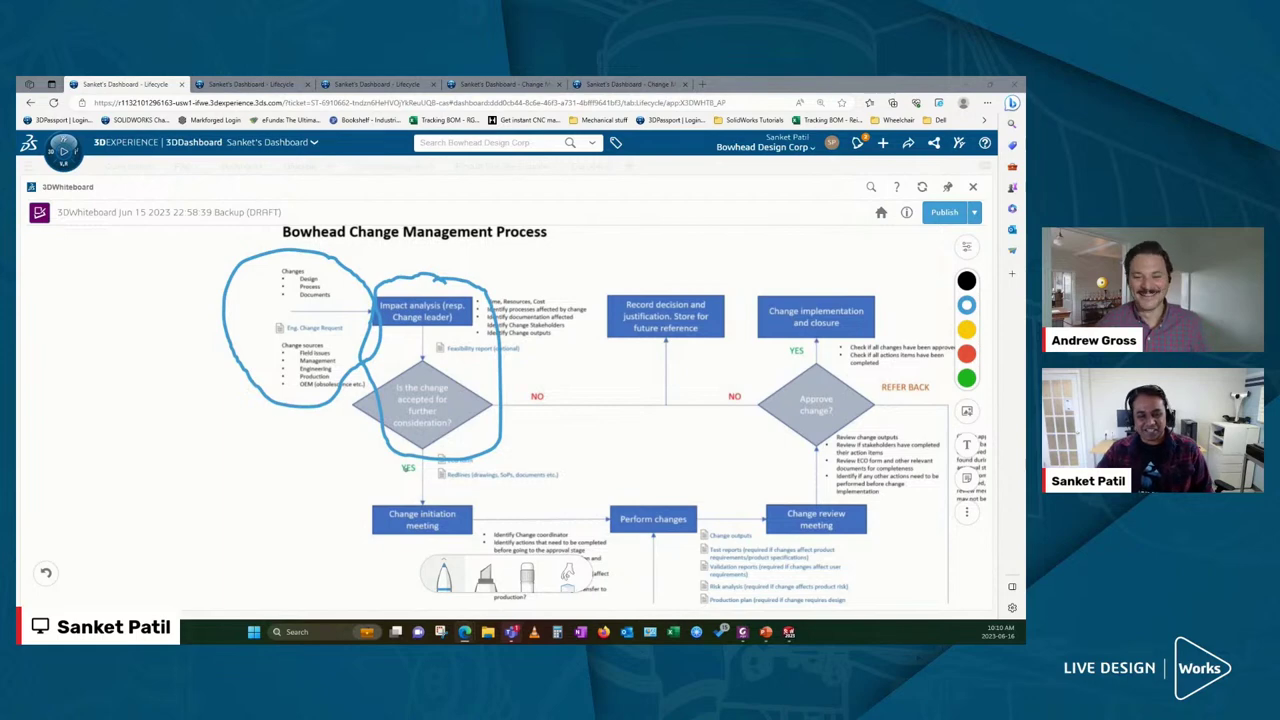
# Step: Circle Change initiation through Approve change with tick marks, then loop Record decision and Change implementation
pyautogui.moveTo(458, 488)
pyautogui.mouseDown()
pyautogui.moveTo(428, 556)
pyautogui.moveTo(1098, 415)
pyautogui.moveTo(552, 512)
pyautogui.mouseUp()
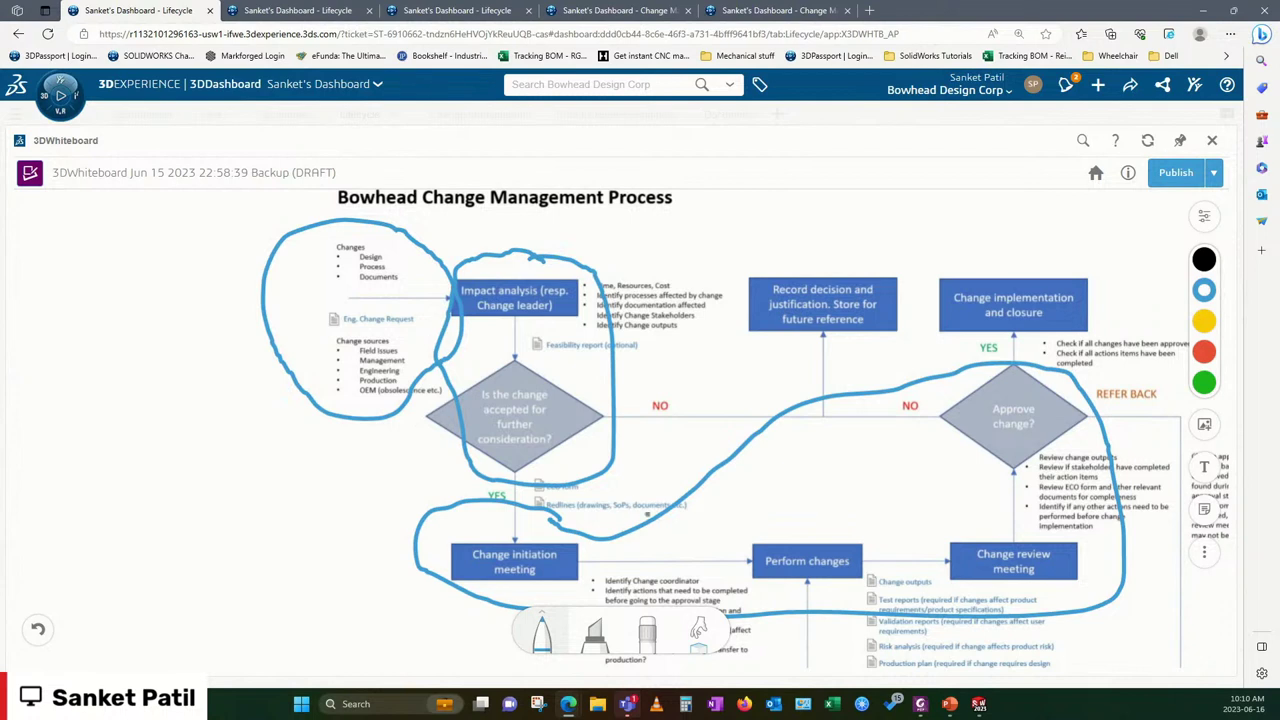
pyautogui.moveTo(692, 504); pyautogui.dragTo(676, 478)
pyautogui.moveTo(824, 528); pyautogui.dragTo(833, 477)
pyautogui.moveTo(936, 506); pyautogui.dragTo(953, 466)
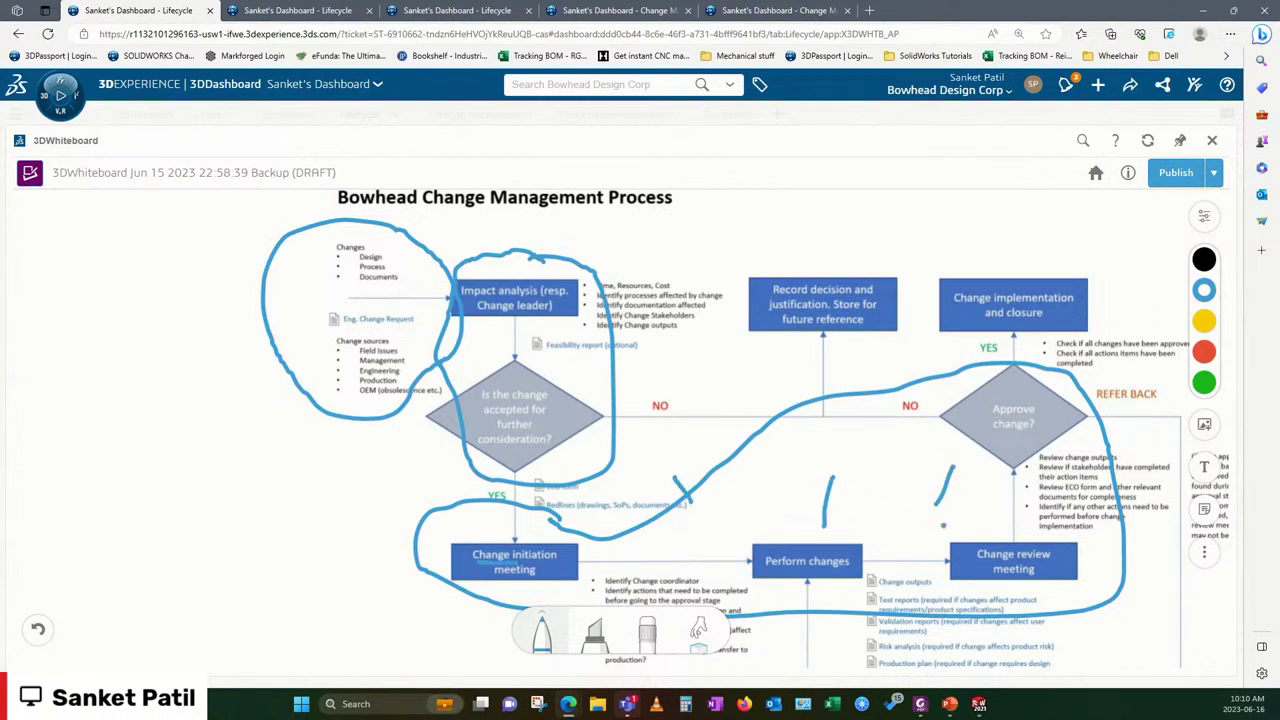
pyautogui.moveTo(996, 258)
pyautogui.mouseDown()
pyautogui.moveTo(738, 270)
pyautogui.moveTo(836, 382)
pyautogui.moveTo(1166, 352)
pyautogui.moveTo(1140, 276)
pyautogui.moveTo(960, 242)
pyautogui.mouseUp()
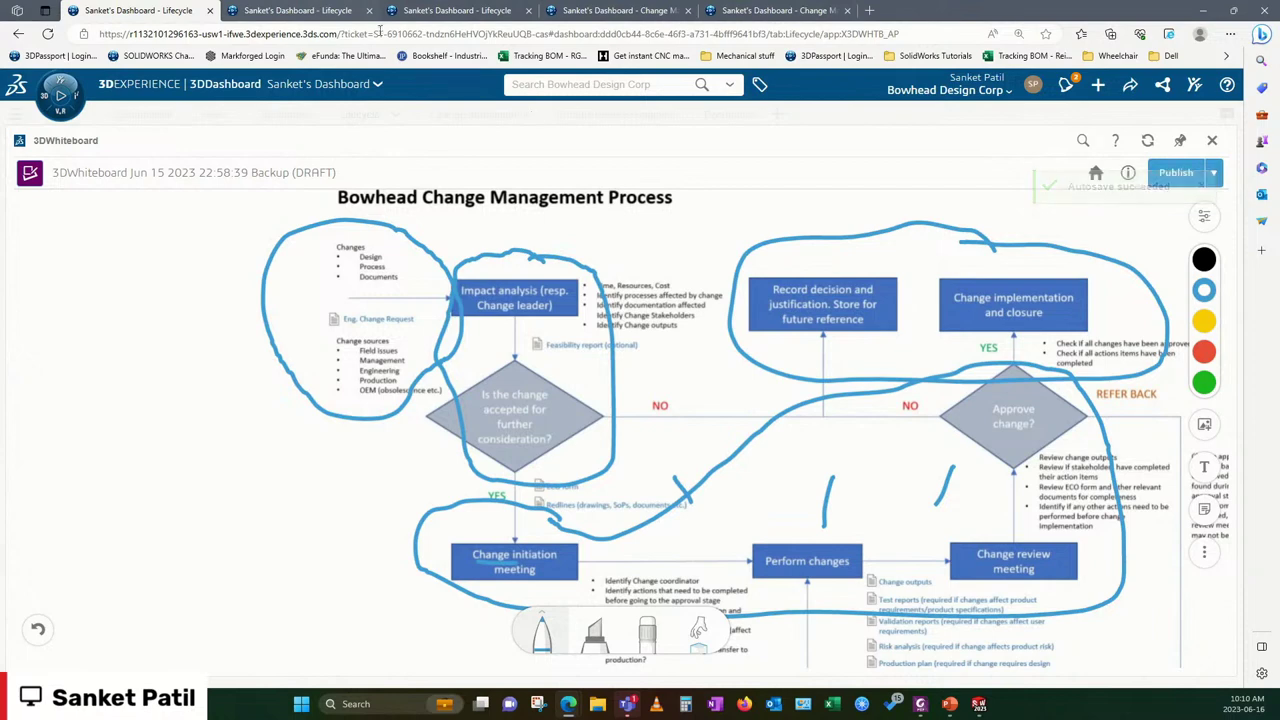
pyautogui.moveTo(978, 704)
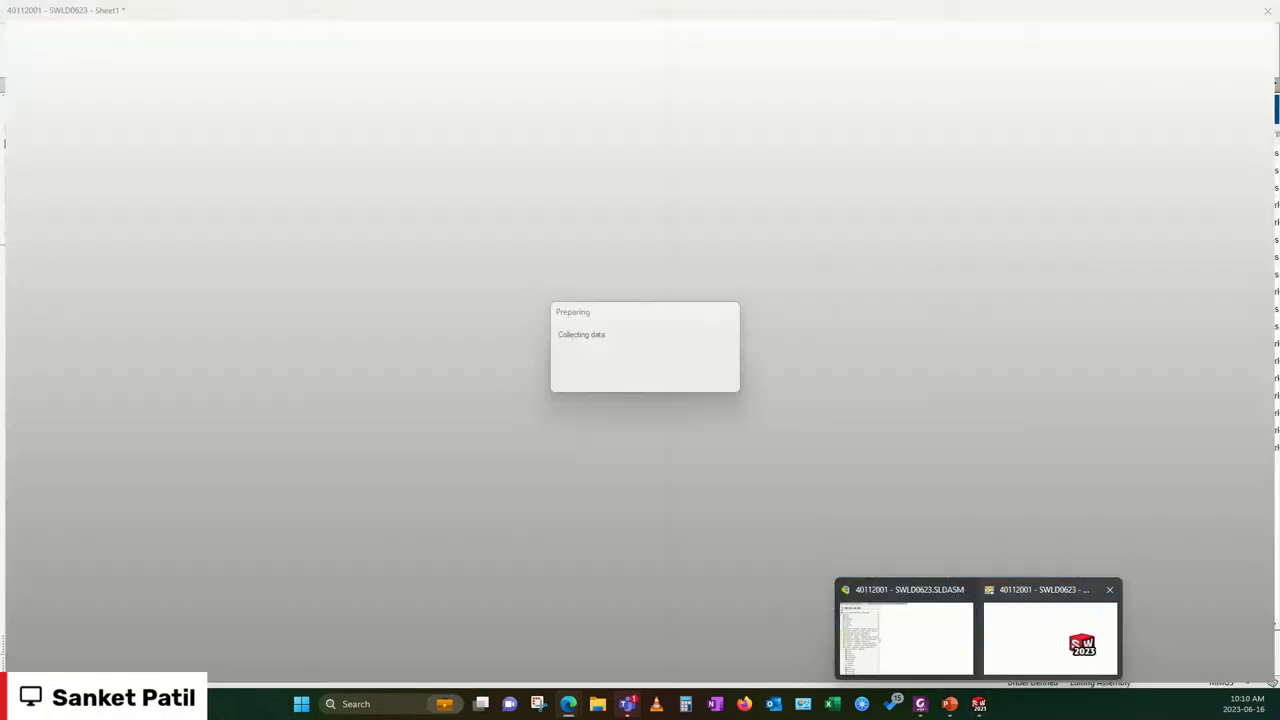
# Step: Rotate and zoom the SOLIDWORKS crank assembly, selecting then deselecting the blue crank arm
pyautogui.click(958, 630)
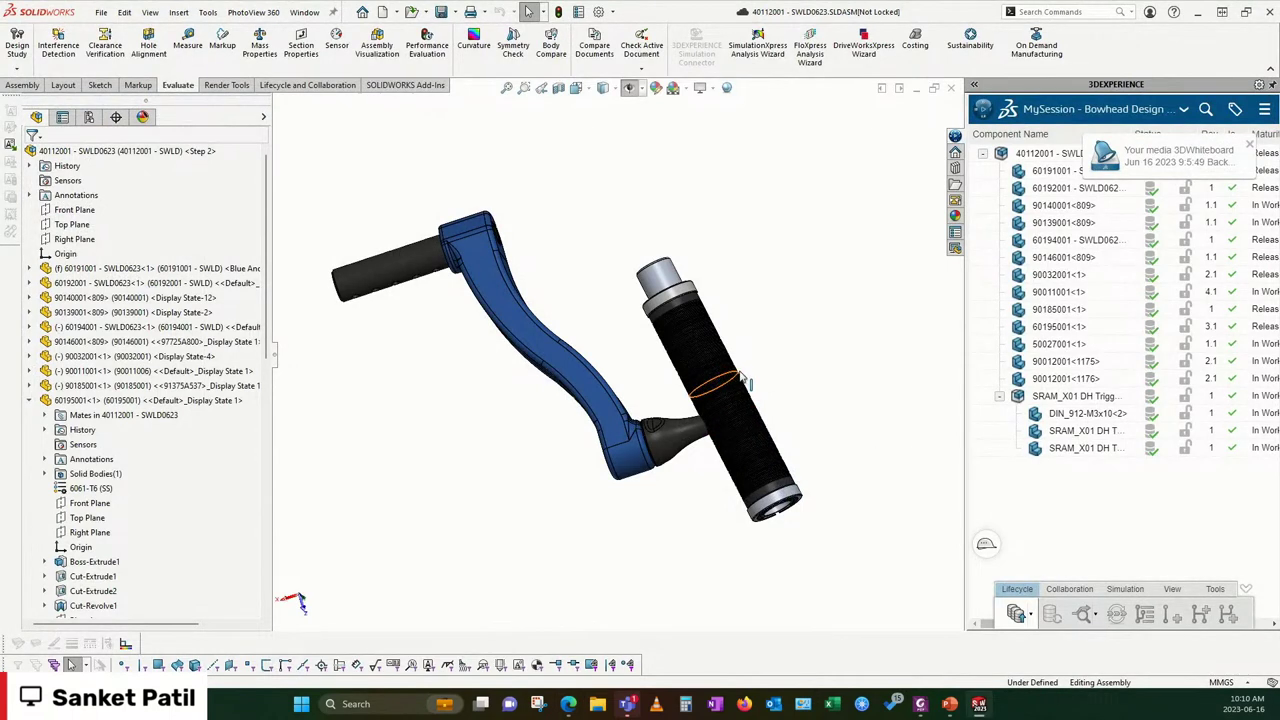
pyautogui.moveTo(715, 378); pyautogui.dragTo(757, 351)
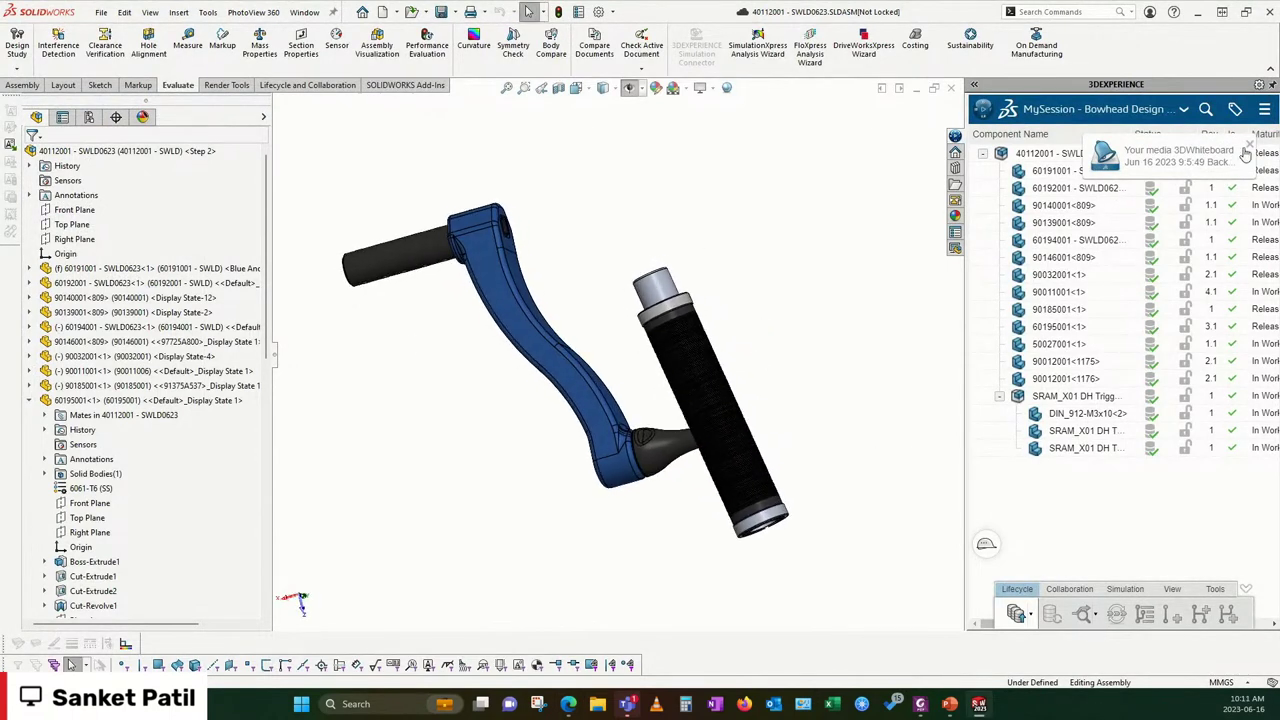
pyautogui.scroll(-3, 617, 275)
pyautogui.scroll(2, 617, 275)
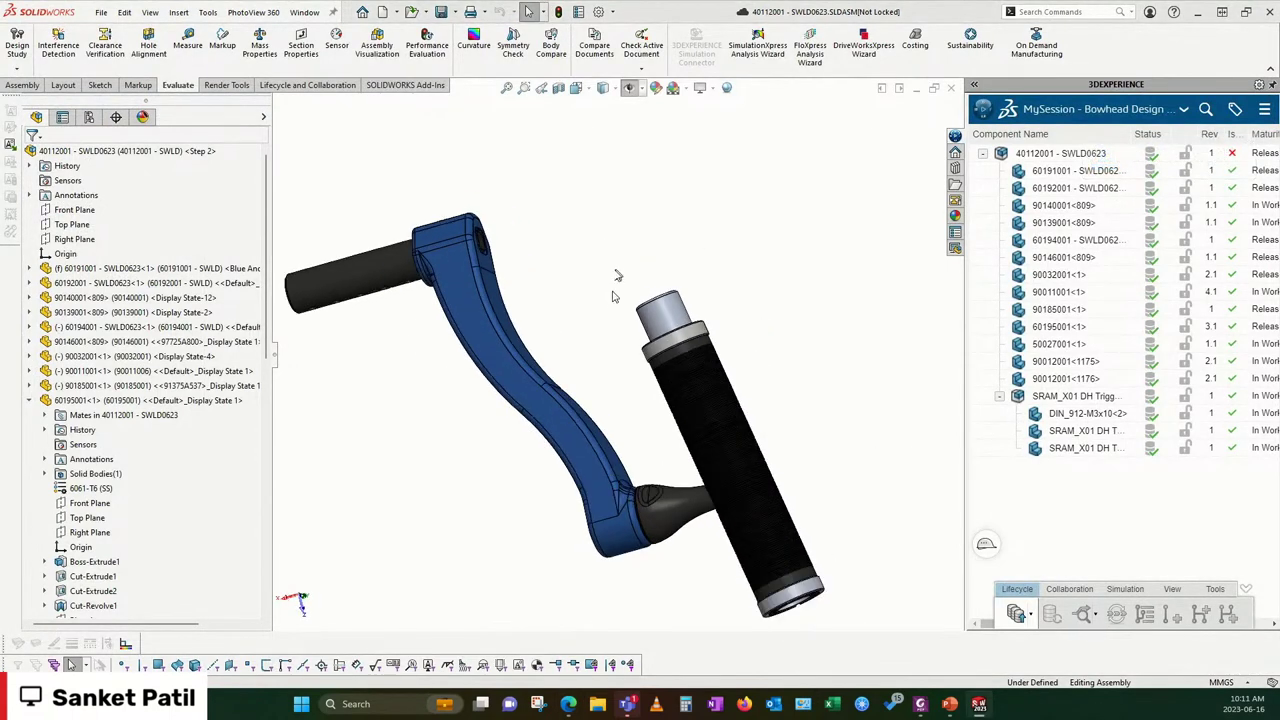
pyautogui.scroll(2, 613, 290)
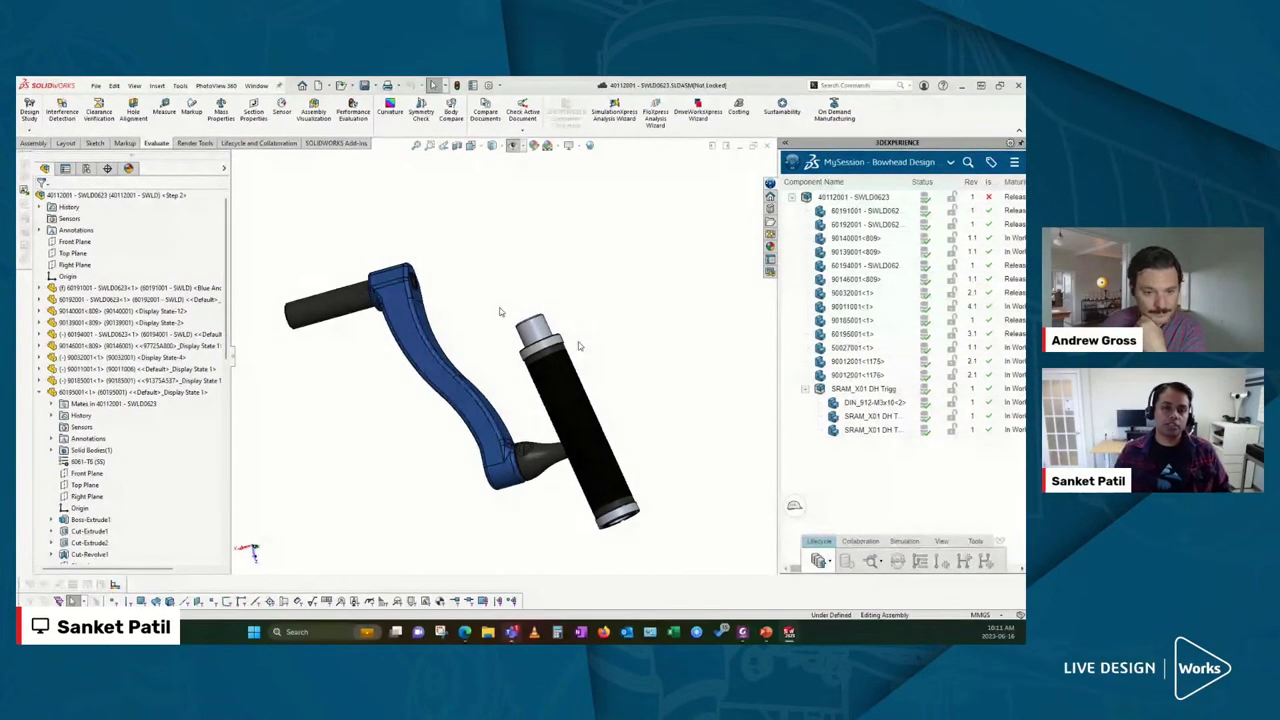
pyautogui.click(425, 375)
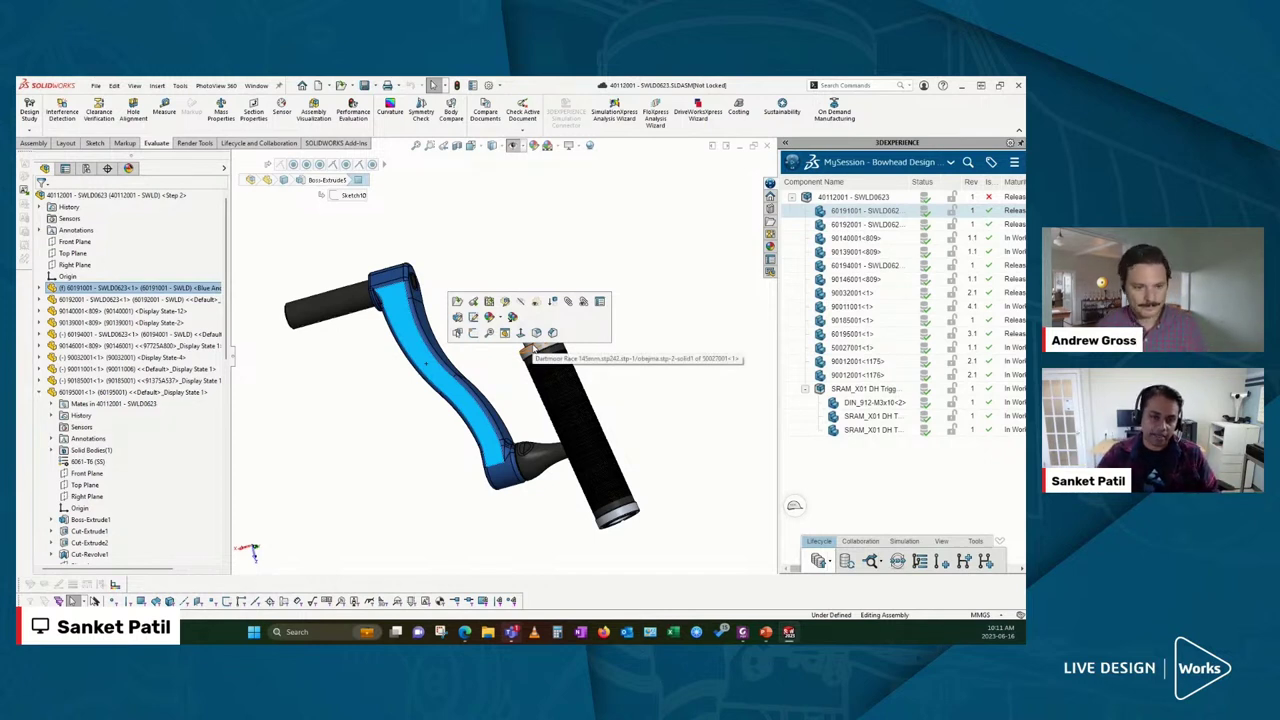
pyautogui.click(702, 426)
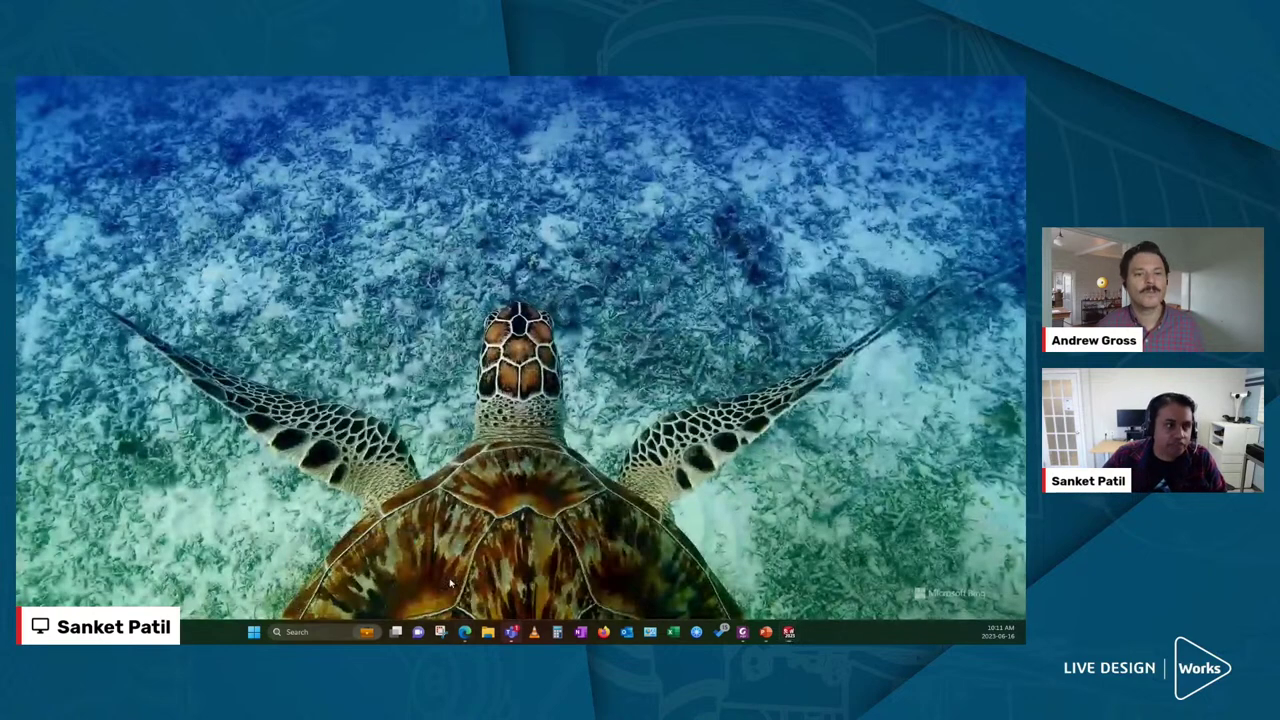
# Step: Return to the crank arm 3D Markup and rotate it to reveal the 60194001 callout
pyautogui.click(455, 588)
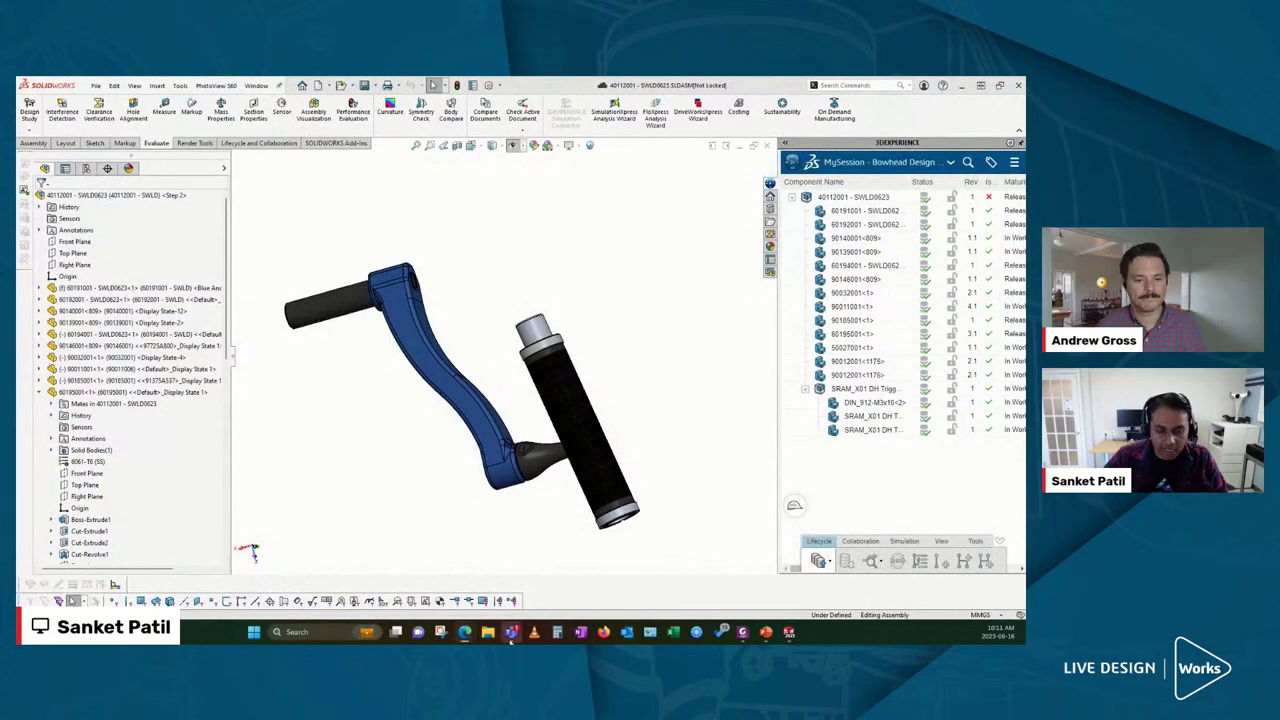
pyautogui.moveTo(464, 632)
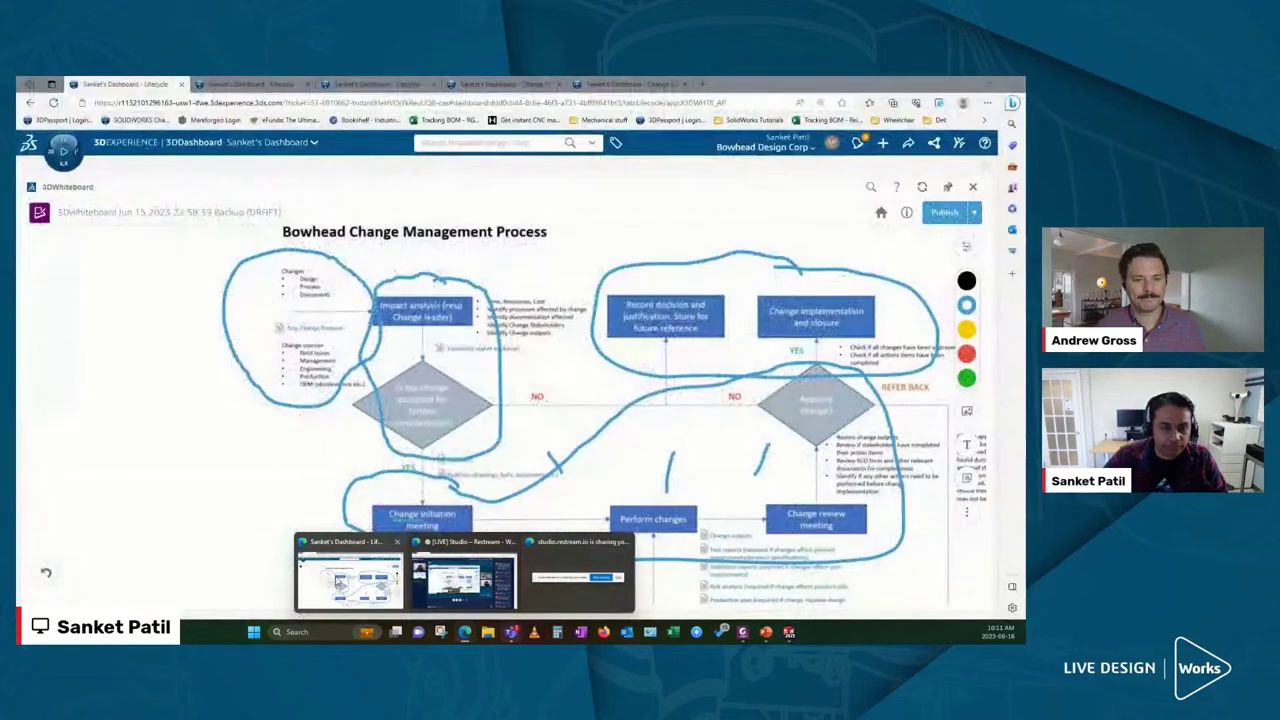
pyautogui.click(338, 583)
pyautogui.click(240, 84)
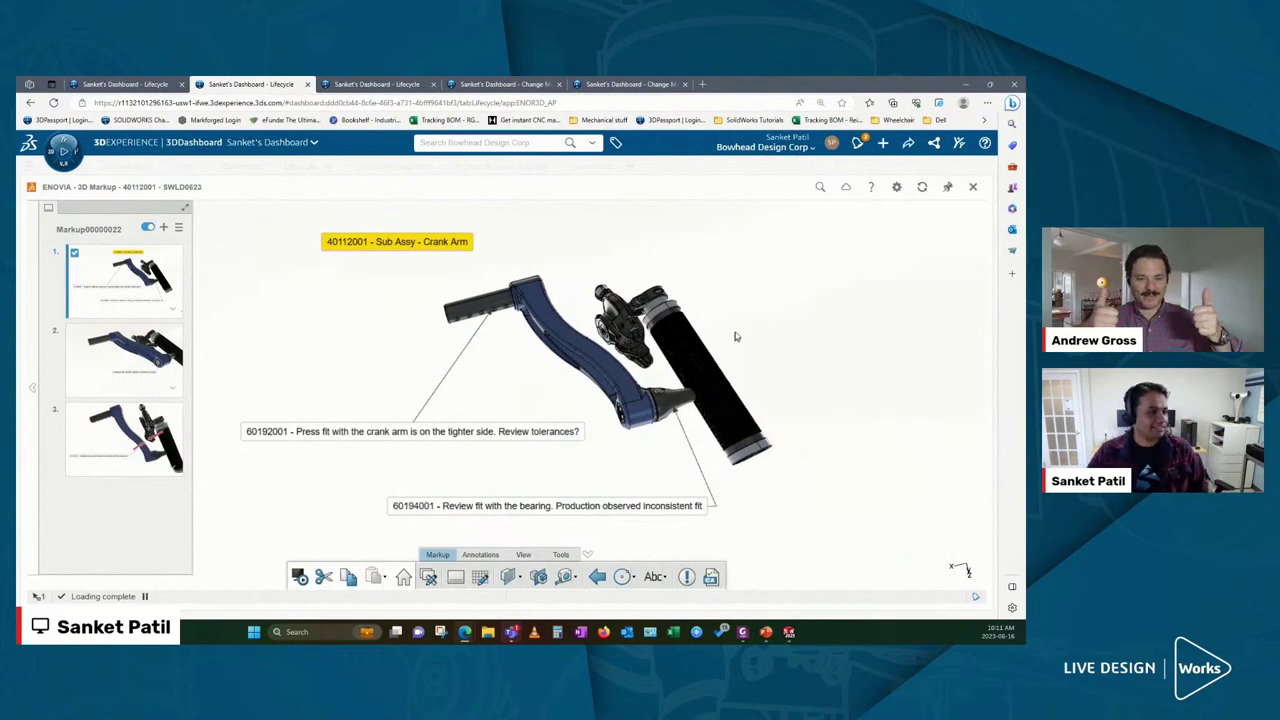
pyautogui.moveTo(734, 340)
pyautogui.mouseDown()
pyautogui.moveTo(618, 412)
pyautogui.moveTo(752, 347)
pyautogui.moveTo(643, 383)
pyautogui.mouseUp()
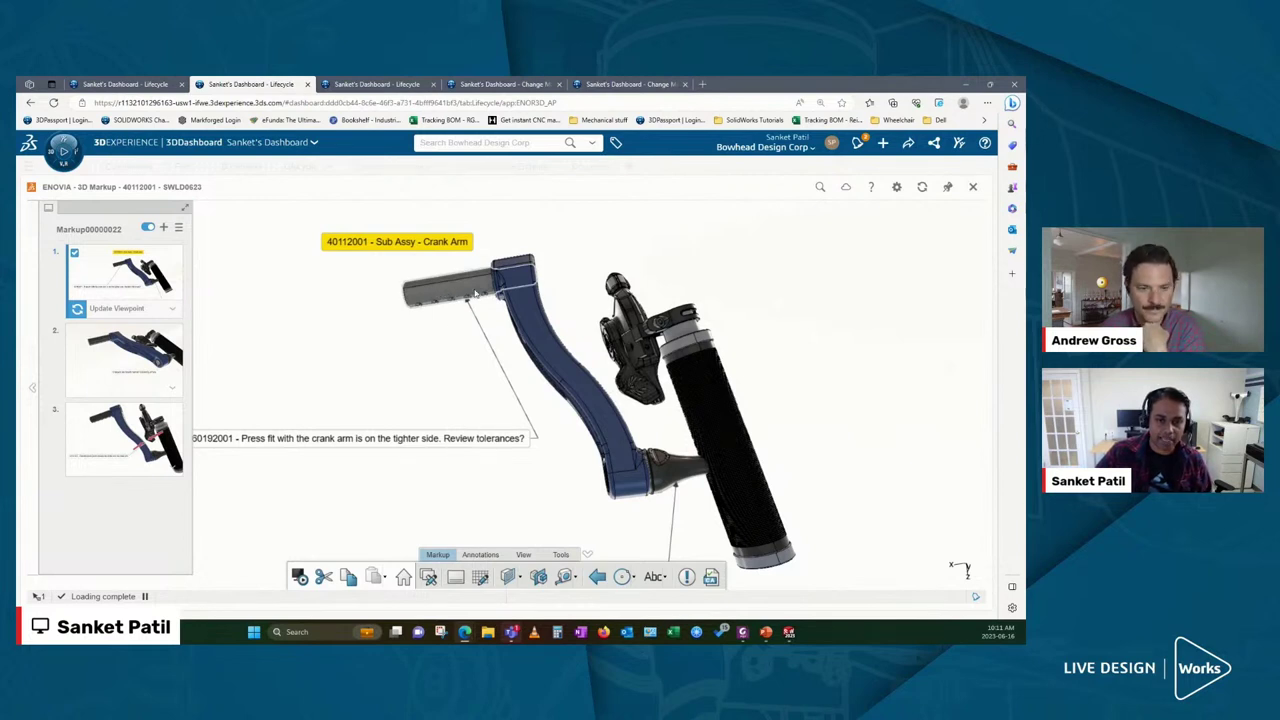
pyautogui.moveTo(476, 293); pyautogui.dragTo(678, 468)
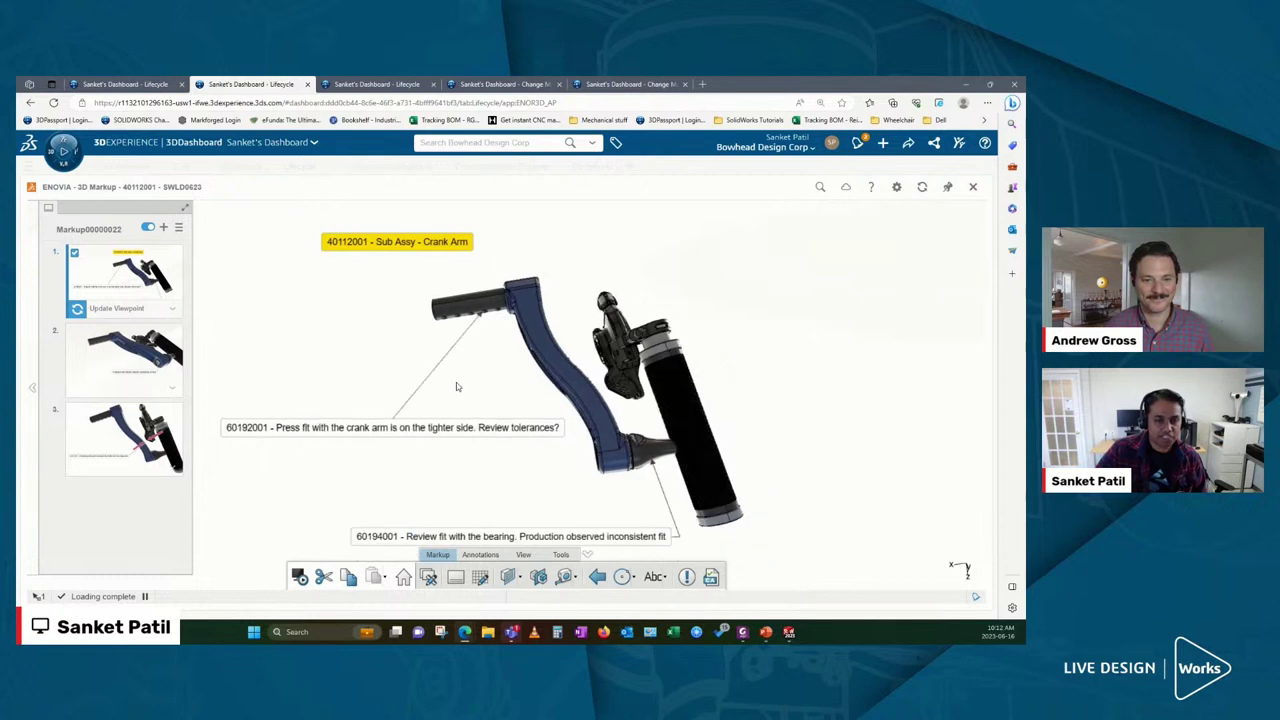
# Step: Pick the upper crank arm, then rotate and select the lower bracket near the bearing-fit comment
pyautogui.click(490, 308)
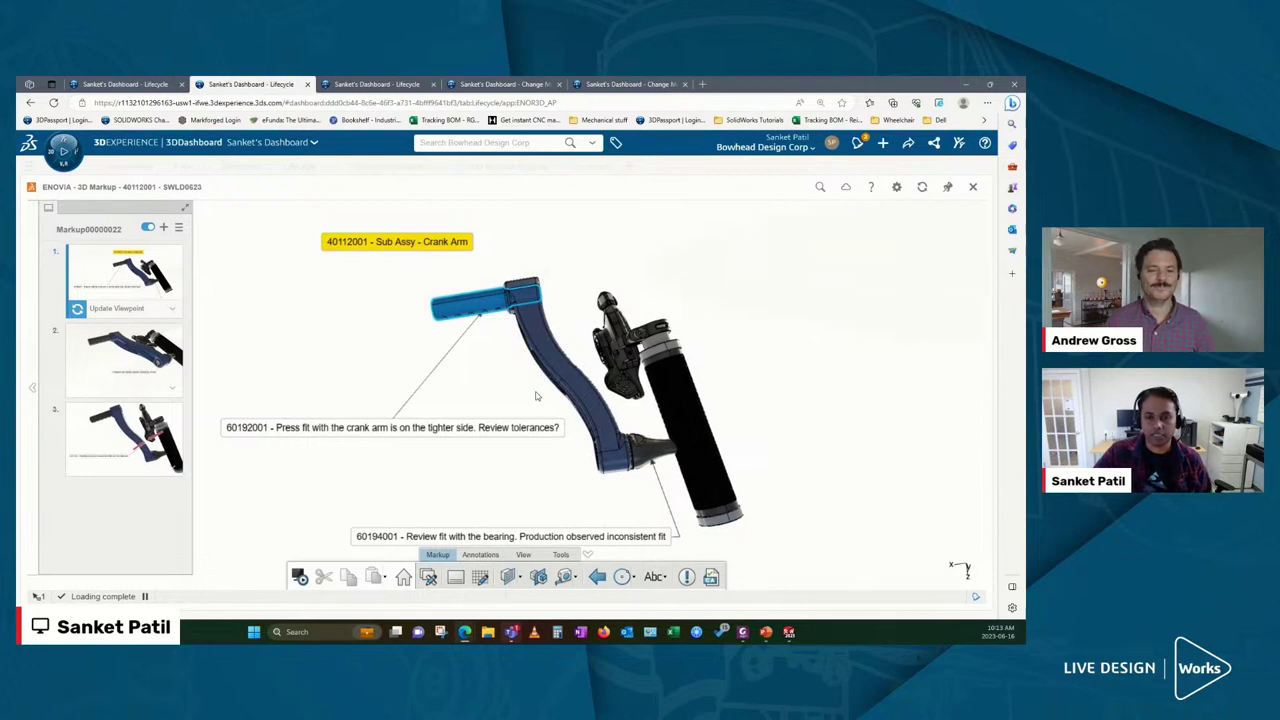
pyautogui.moveTo(787, 459)
pyautogui.mouseDown()
pyautogui.moveTo(846, 394)
pyautogui.moveTo(769, 391)
pyautogui.mouseUp()
pyautogui.click(656, 425)
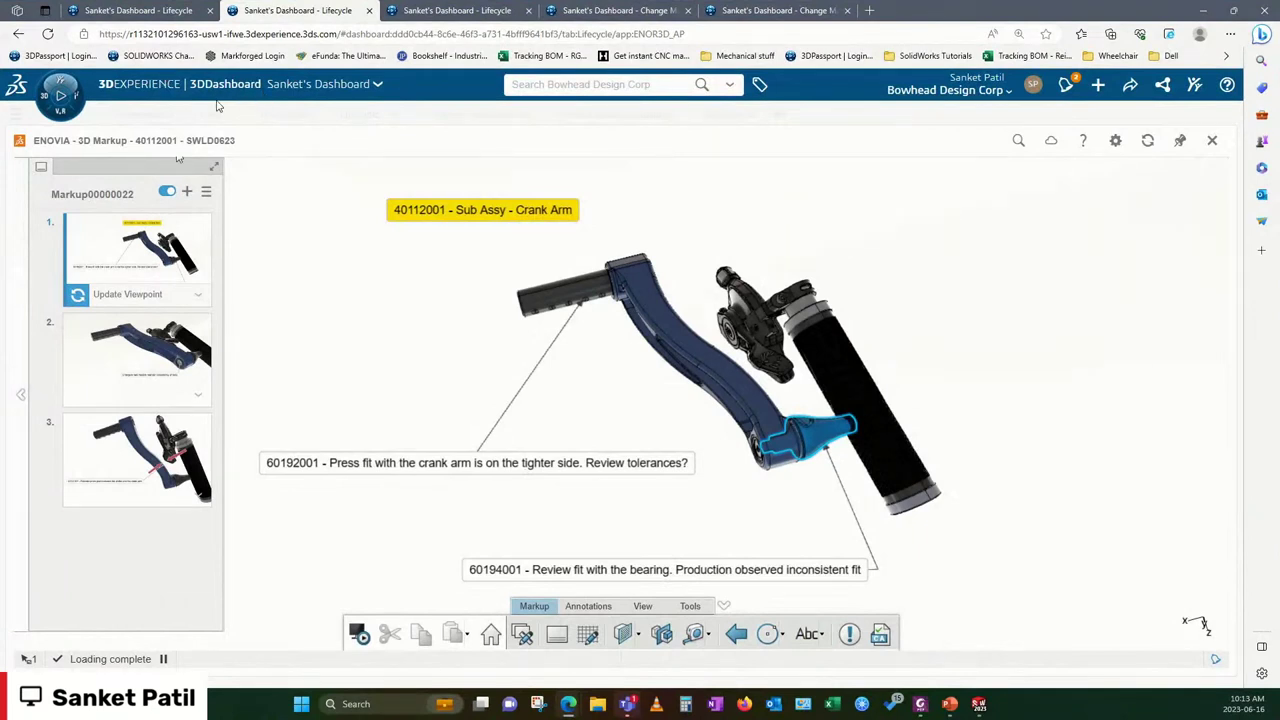
# Step: Open the roles and apps panel from the compass and browse My Roles and Favorite Apps
pyautogui.click(64, 98)
pyautogui.scroll(-2, 279, 450)
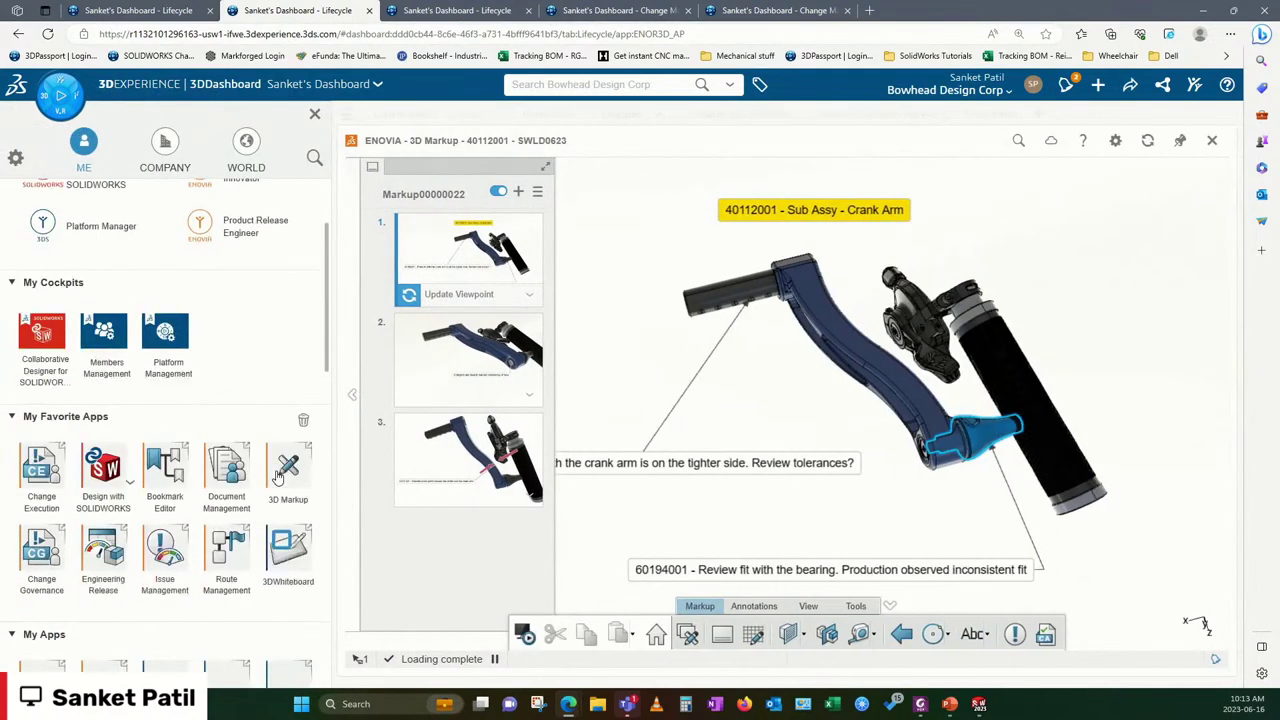
pyautogui.scroll(3, 283, 470)
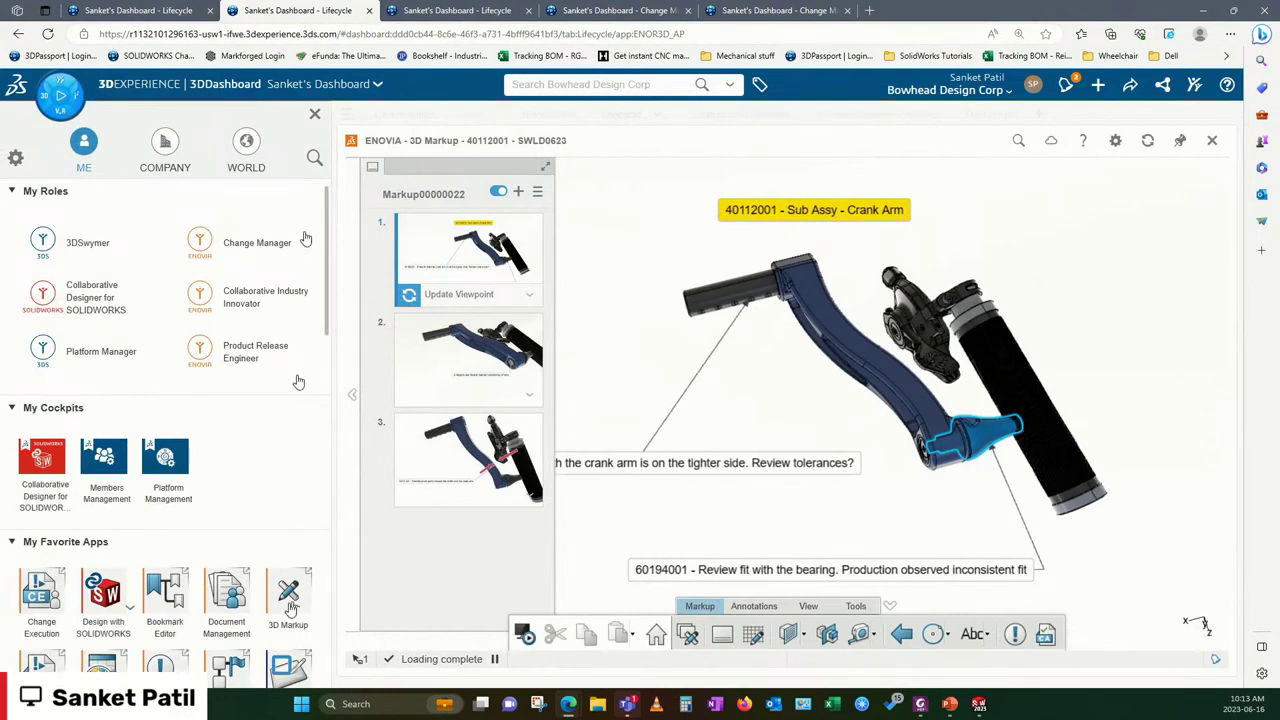
# Step: Close the roles panel and orbit the Sub Assy - Crank Arm markup slightly
pyautogui.click(313, 117)
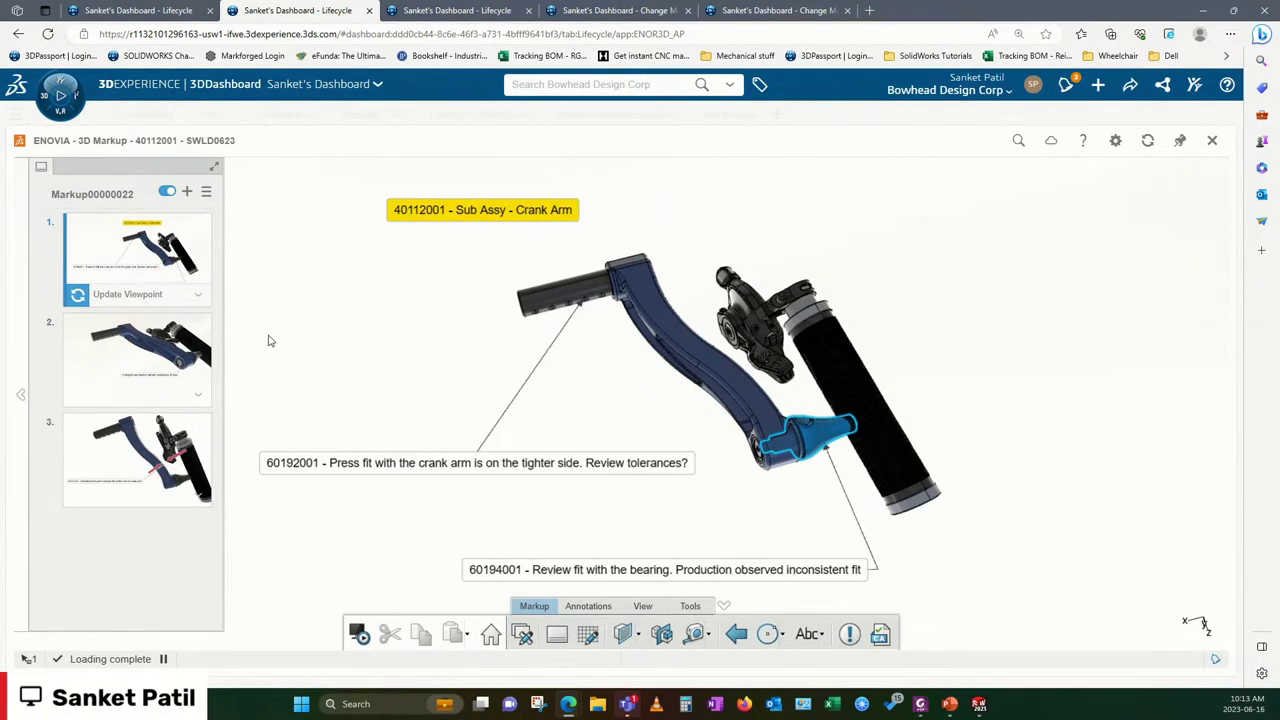
pyautogui.moveTo(1020, 374)
pyautogui.mouseDown()
pyautogui.moveTo(908, 371)
pyautogui.moveTo(614, 410)
pyautogui.moveTo(1037, 354)
pyautogui.moveTo(1129, 263)
pyautogui.moveTo(934, 306)
pyautogui.moveTo(1105, 382)
pyautogui.moveTo(917, 397)
pyautogui.moveTo(1040, 380)
pyautogui.mouseUp()
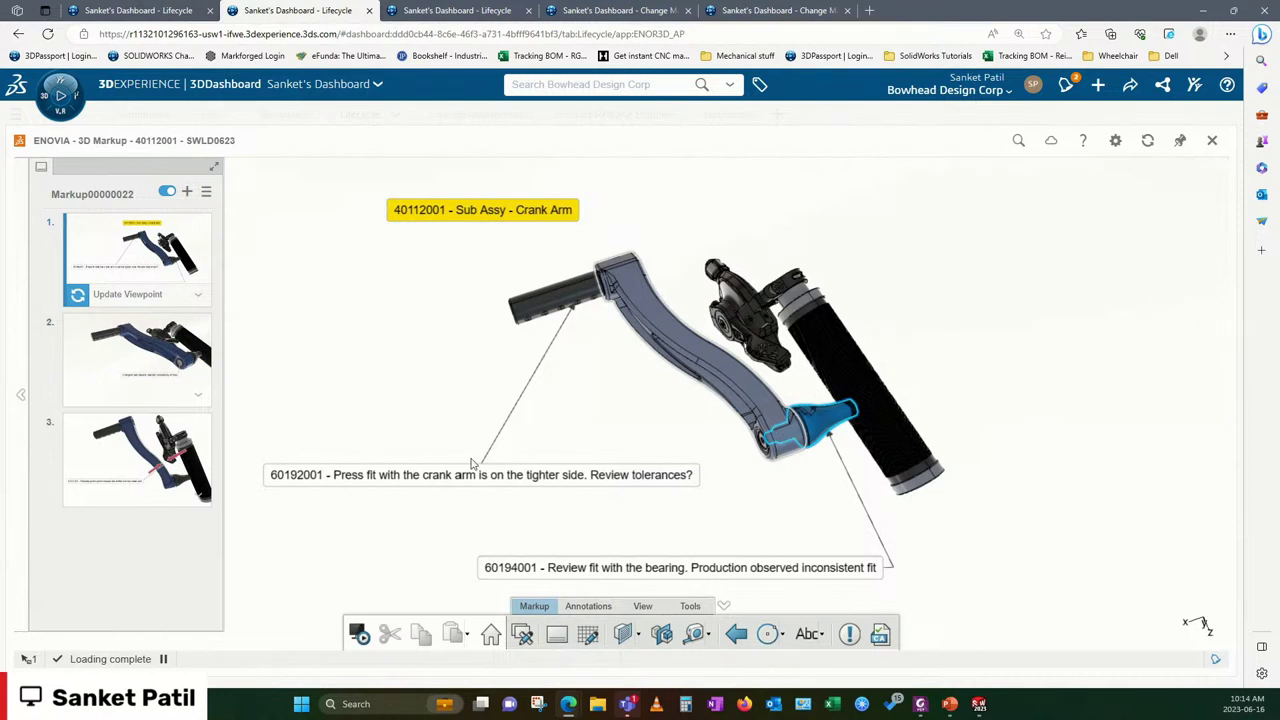
# Step: Open markup 2's saved view, then rotate markup 3's shifter–crank arm pinch-point view
pyautogui.click(168, 343)
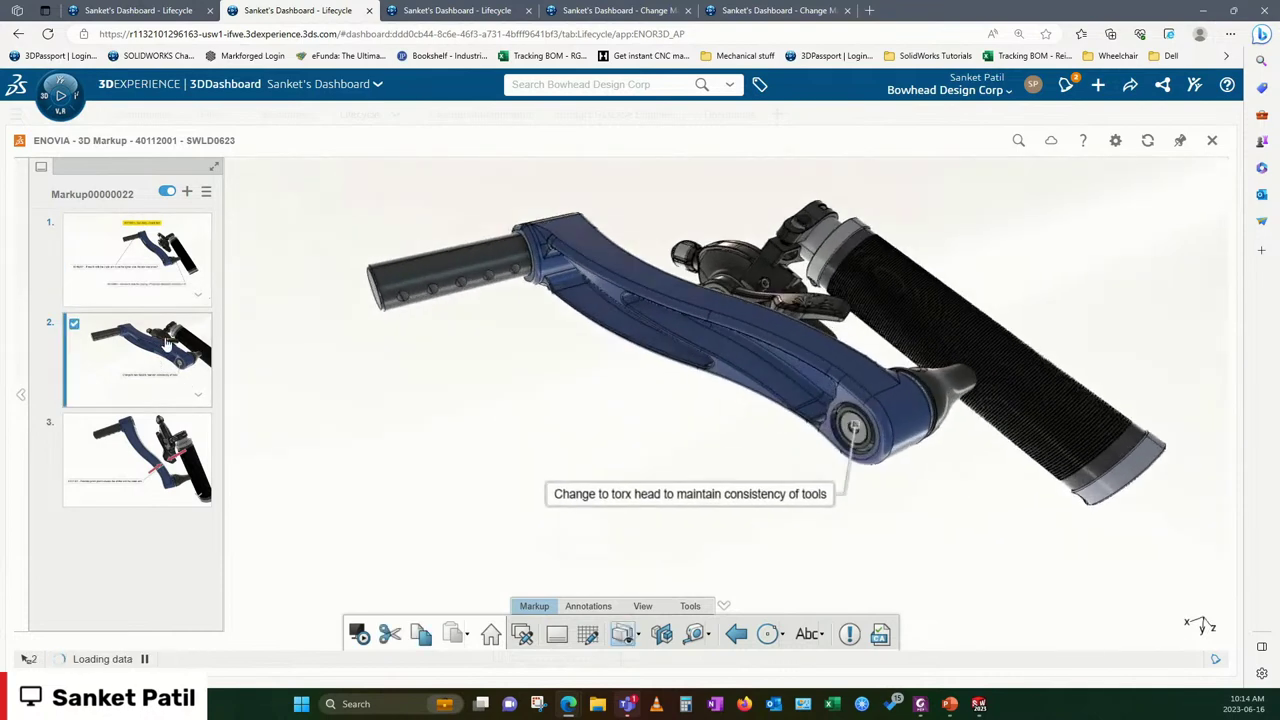
pyautogui.moveTo(575, 458); pyautogui.dragTo(619, 470)
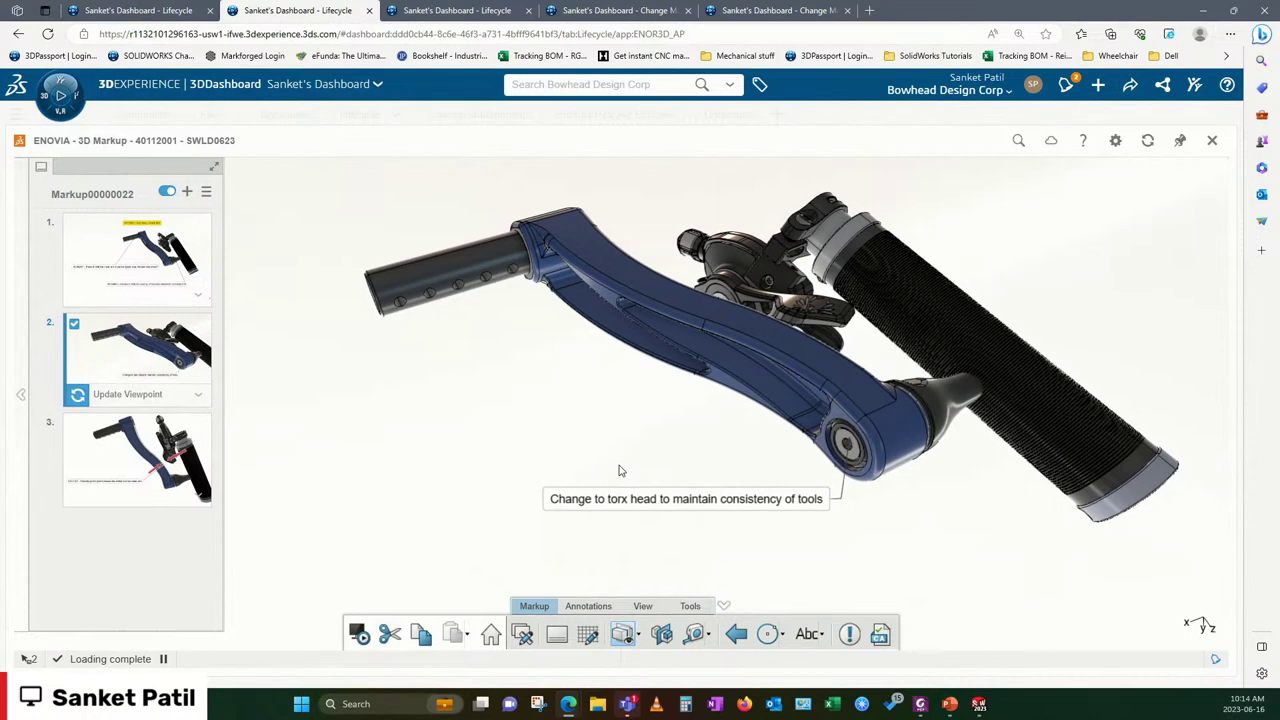
pyautogui.moveTo(619, 470)
pyautogui.mouseDown()
pyautogui.moveTo(911, 361)
pyautogui.moveTo(557, 451)
pyautogui.mouseUp()
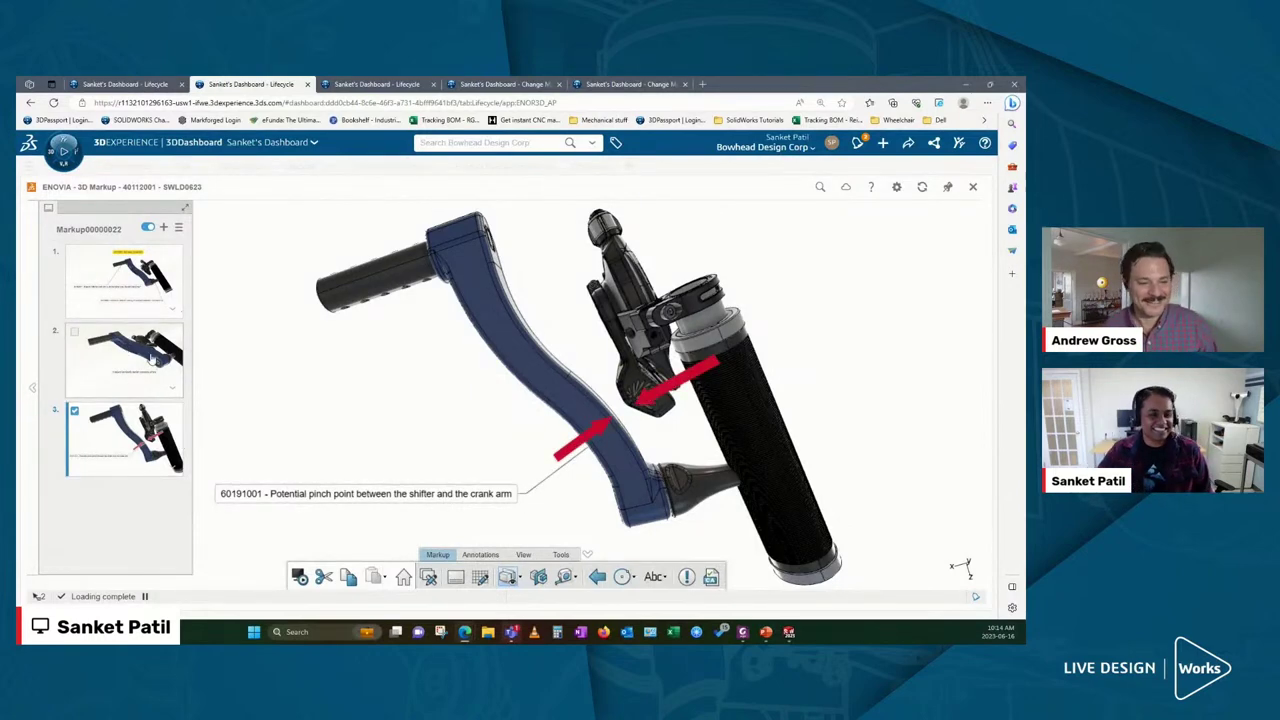
pyautogui.moveTo(436, 438); pyautogui.dragTo(493, 339)
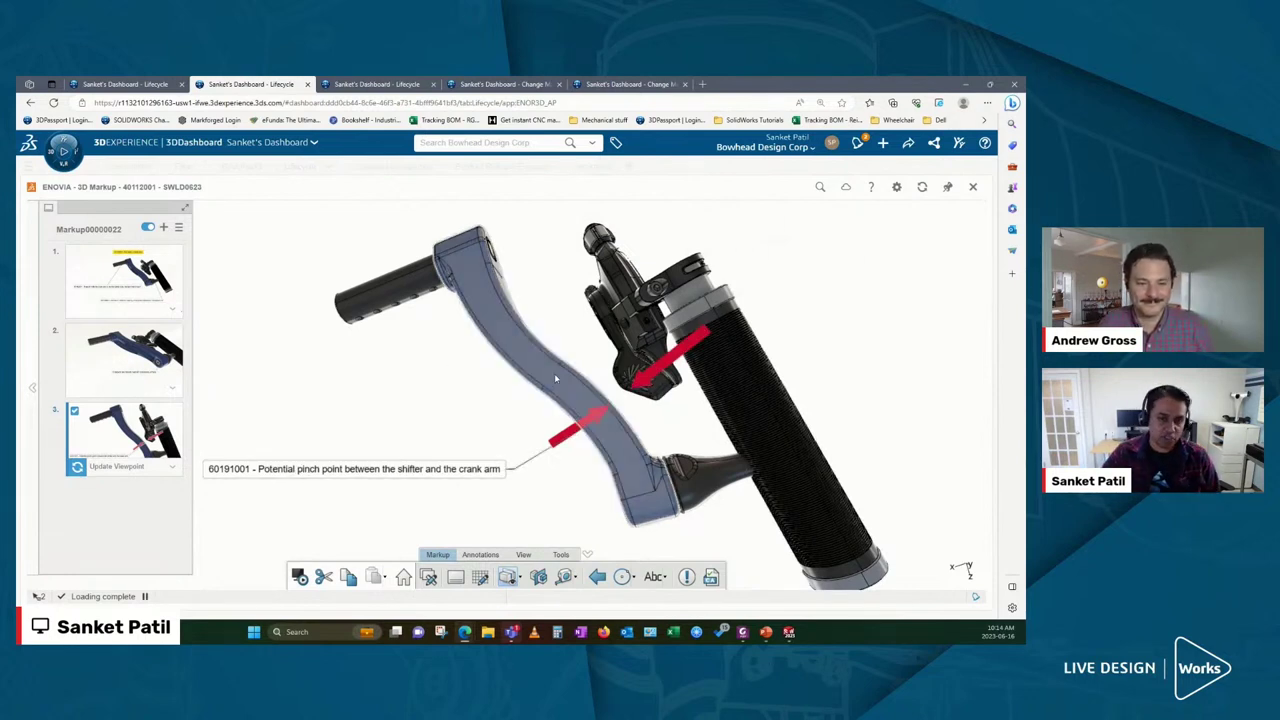
pyautogui.moveTo(496, 420); pyautogui.dragTo(514, 443)
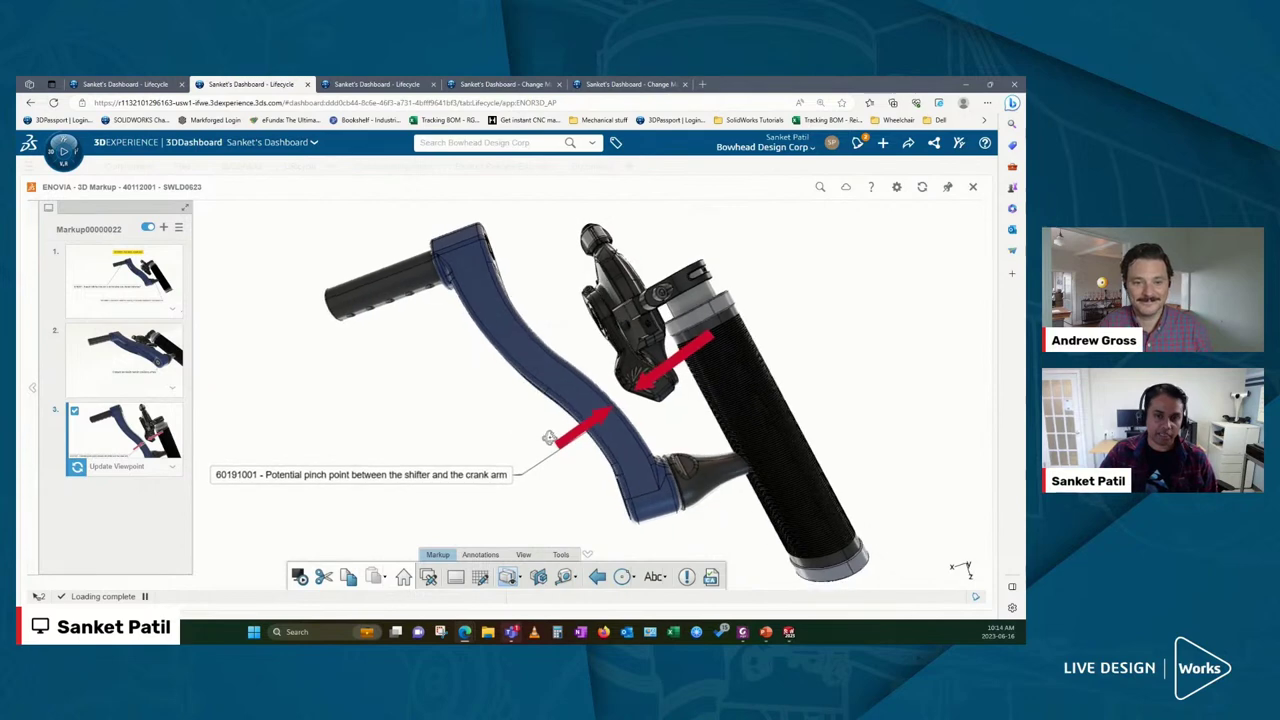
# Step: Return to torx-head markup 2 and zoom in and out around the crank arm's pivot bolt
pyautogui.click(162, 378)
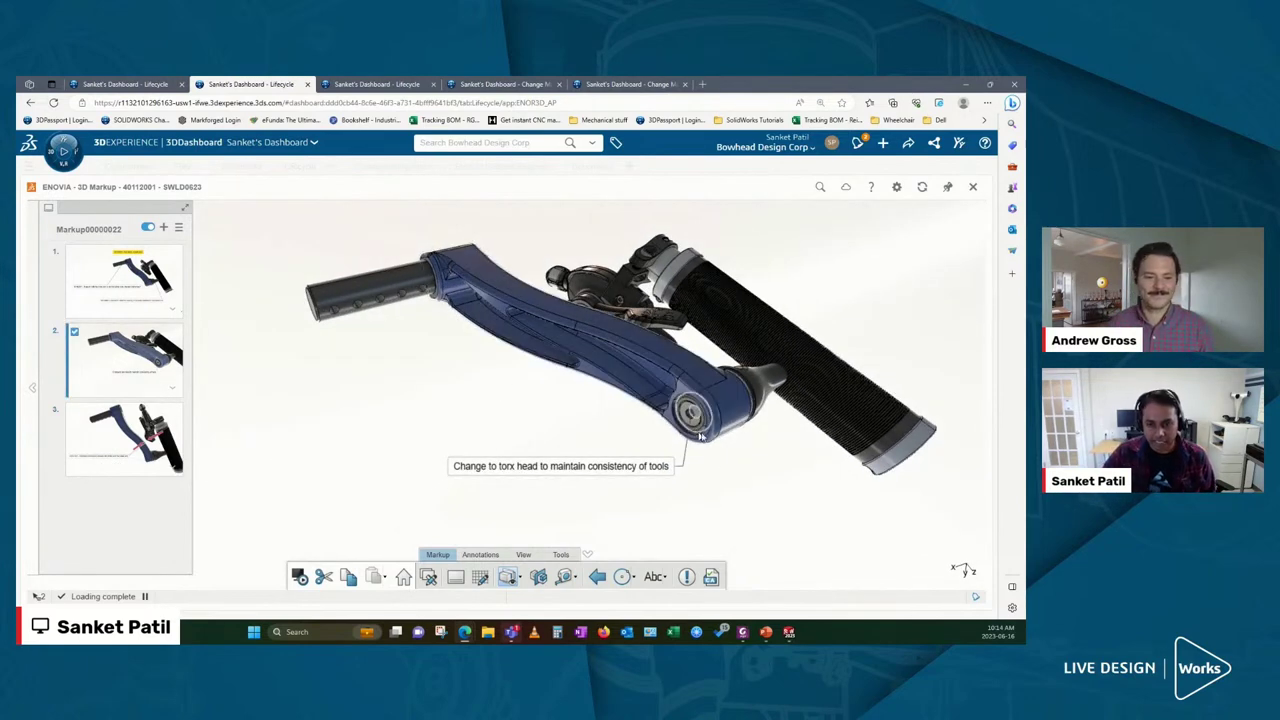
pyautogui.moveTo(763, 491)
pyautogui.mouseDown()
pyautogui.moveTo(802, 437)
pyautogui.moveTo(760, 400)
pyautogui.mouseUp()
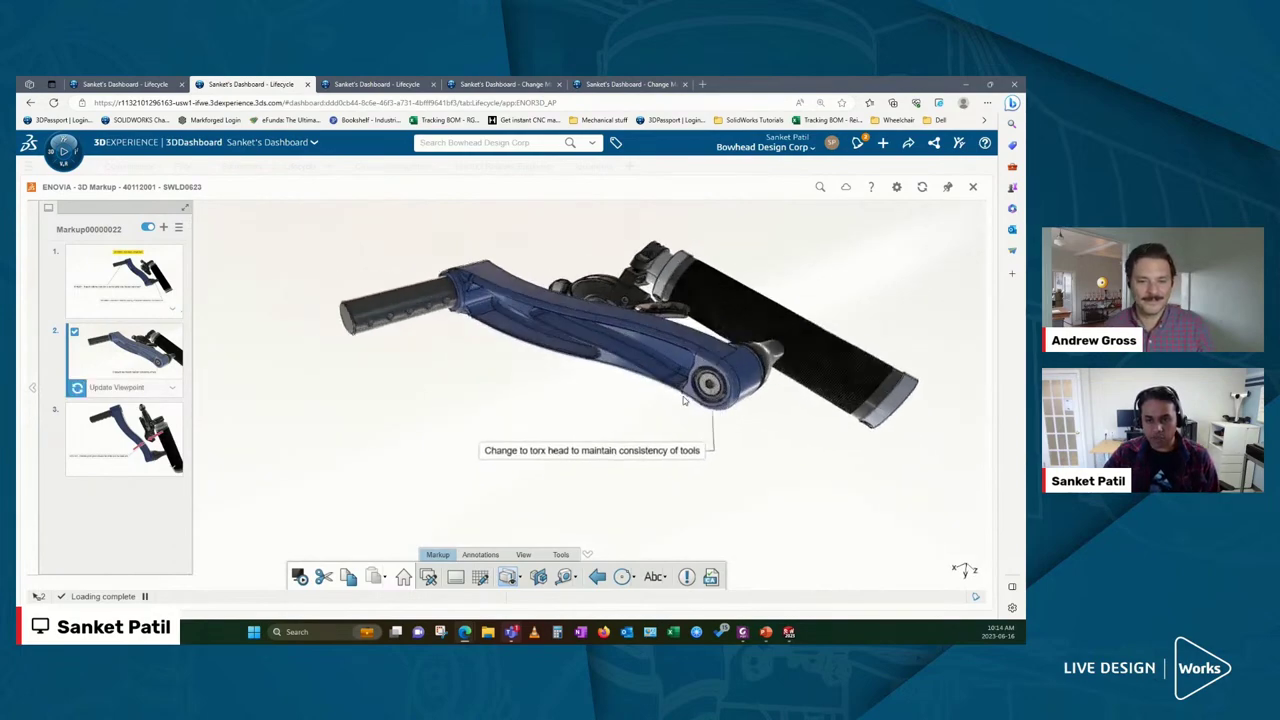
pyautogui.scroll(3, 747, 362)
pyautogui.scroll(3, 928, 368)
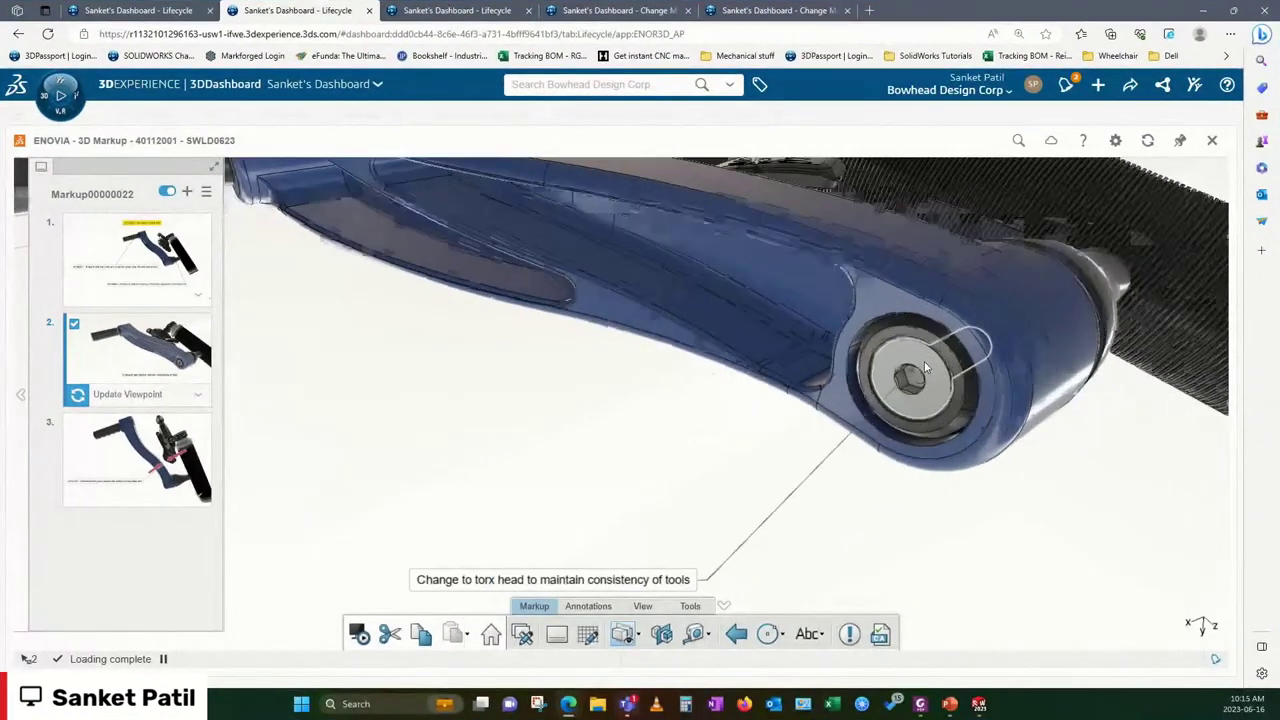
pyautogui.scroll(-2, 898, 424)
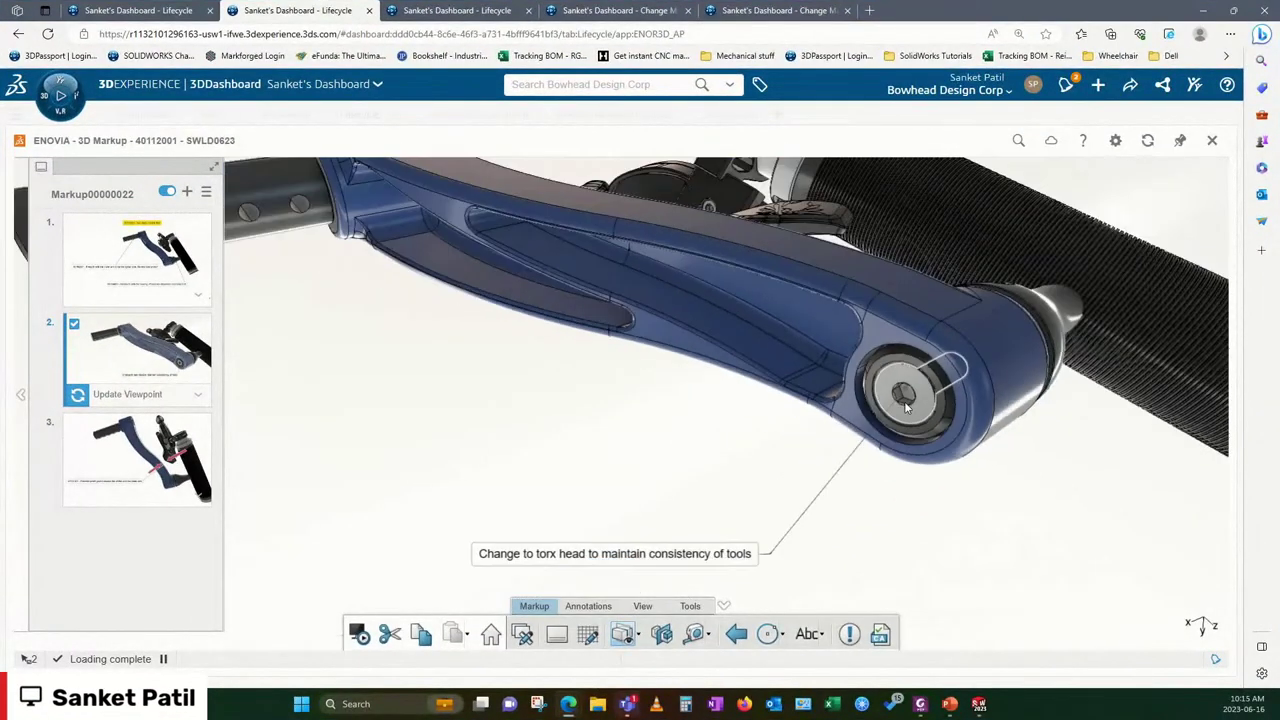
pyautogui.scroll(-2, 860, 410)
pyautogui.scroll(-2, 829, 404)
# Step: Orbit the assembly end-on to inspect the clamp bolts, then rotate back to an overall view
pyautogui.moveTo(829, 404); pyautogui.dragTo(650, 384)
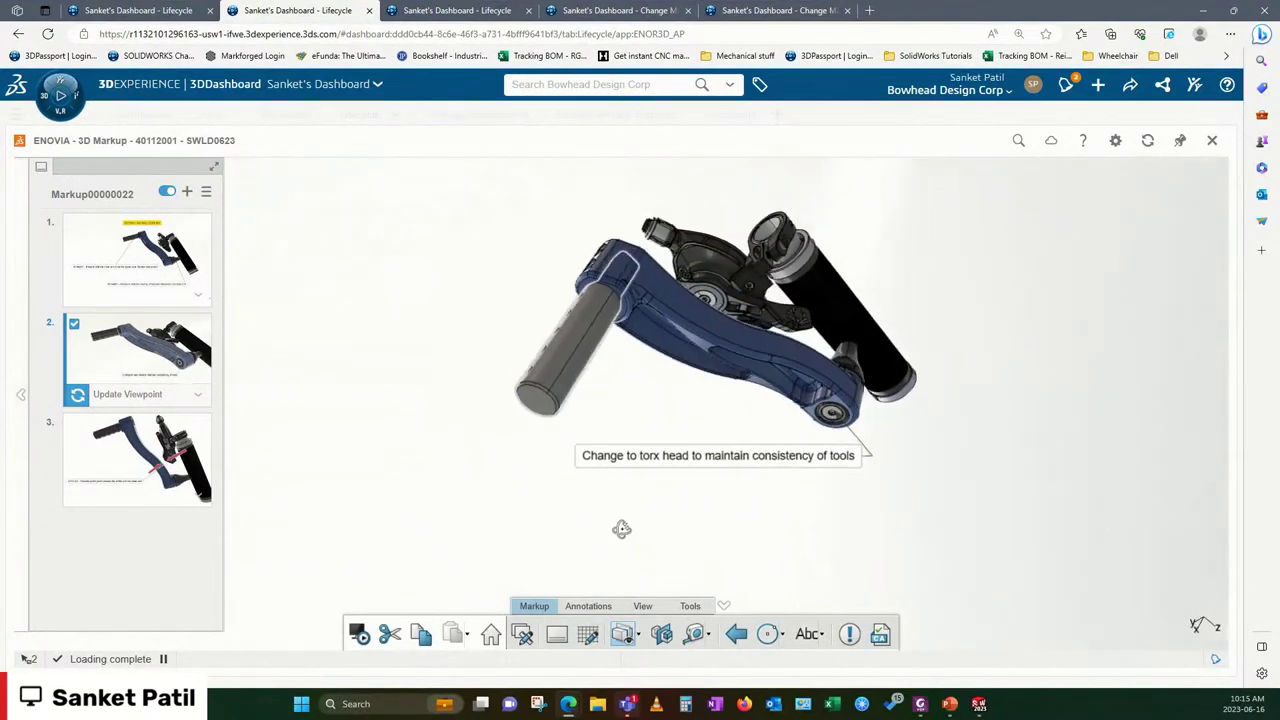
pyautogui.scroll(3, 650, 384)
pyautogui.scroll(2, 680, 360)
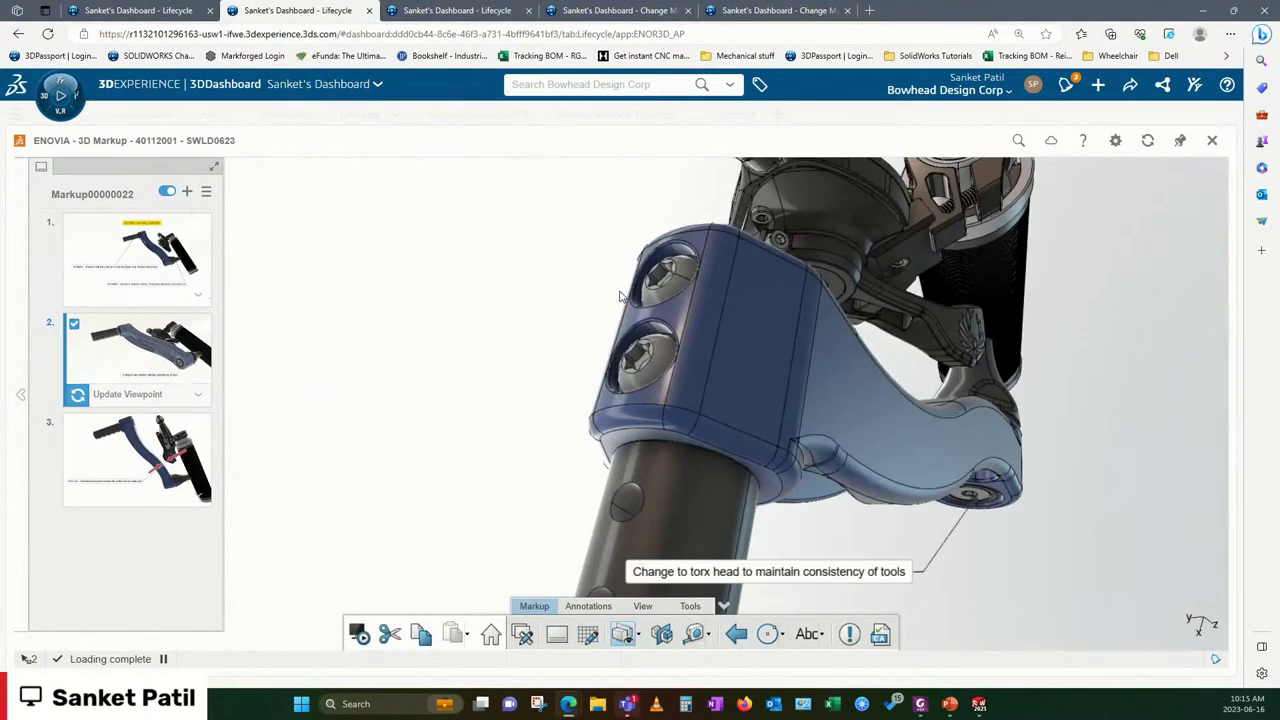
pyautogui.moveTo(691, 342)
pyautogui.mouseDown()
pyautogui.moveTo(626, 300)
pyautogui.moveTo(437, 234)
pyautogui.moveTo(674, 374)
pyautogui.moveTo(870, 388)
pyautogui.mouseUp()
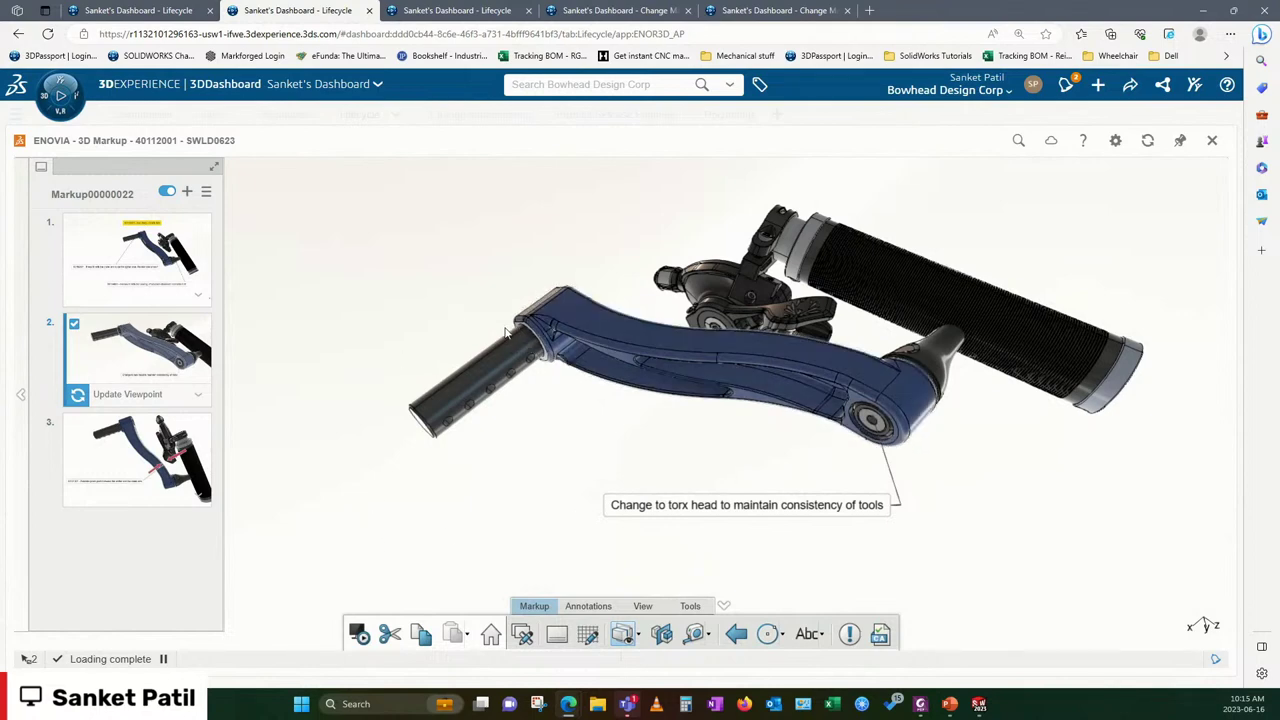
pyautogui.moveTo(974, 494)
pyautogui.mouseDown()
pyautogui.moveTo(763, 491)
pyautogui.moveTo(706, 532)
pyautogui.moveTo(814, 551)
pyautogui.moveTo(951, 488)
pyautogui.moveTo(949, 332)
pyautogui.moveTo(830, 428)
pyautogui.mouseUp()
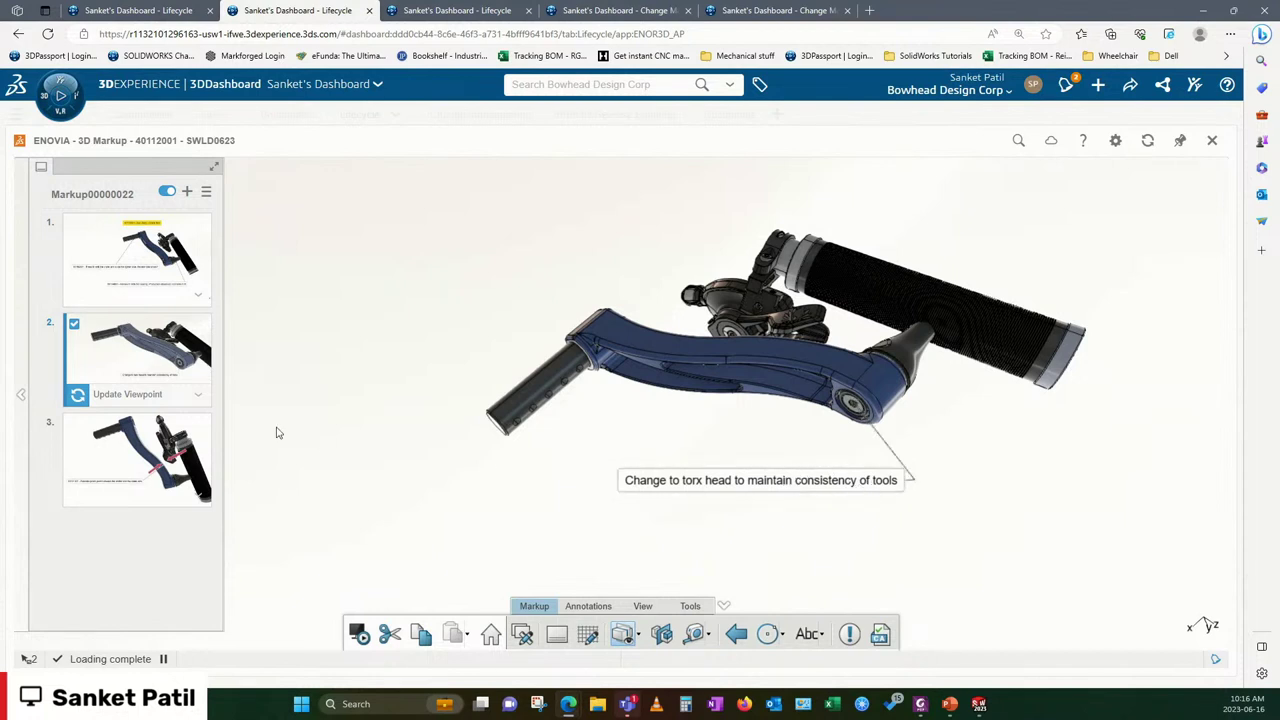
pyautogui.moveTo(137, 258)
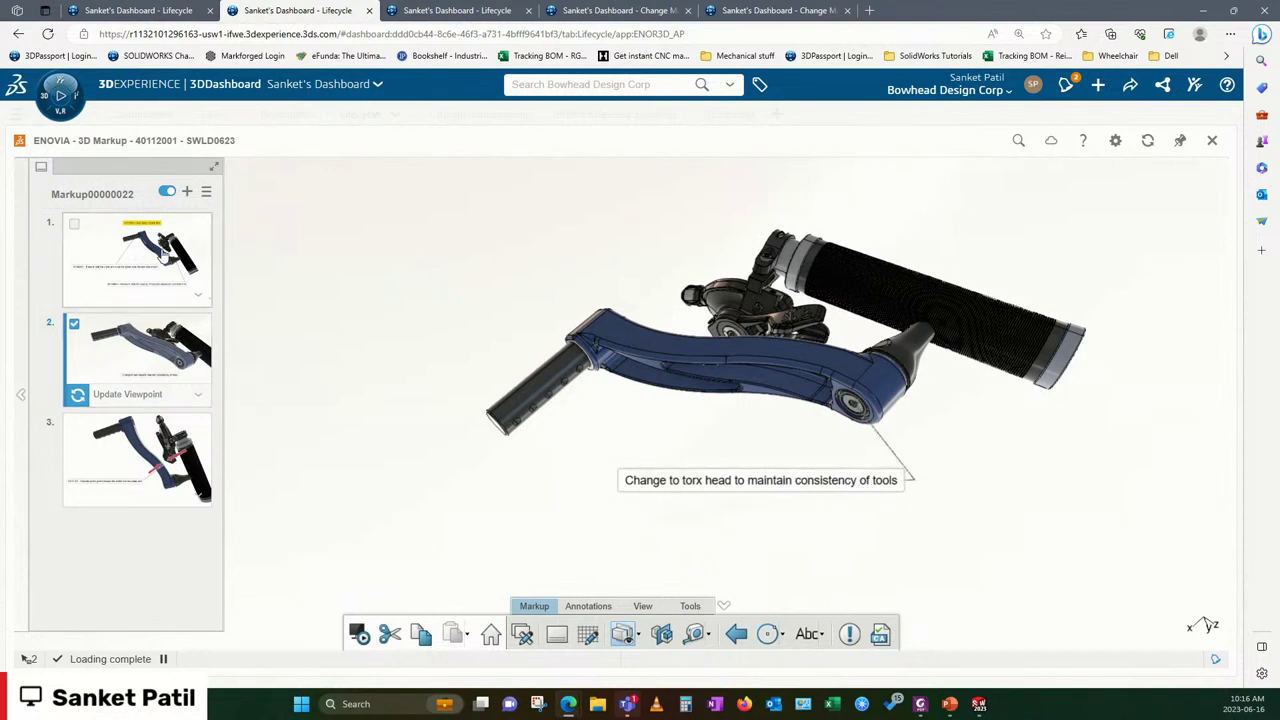
# Step: Step from markup 1 to markup 3, showing the shifter–crank arm pinch-point note
pyautogui.click(162, 255)
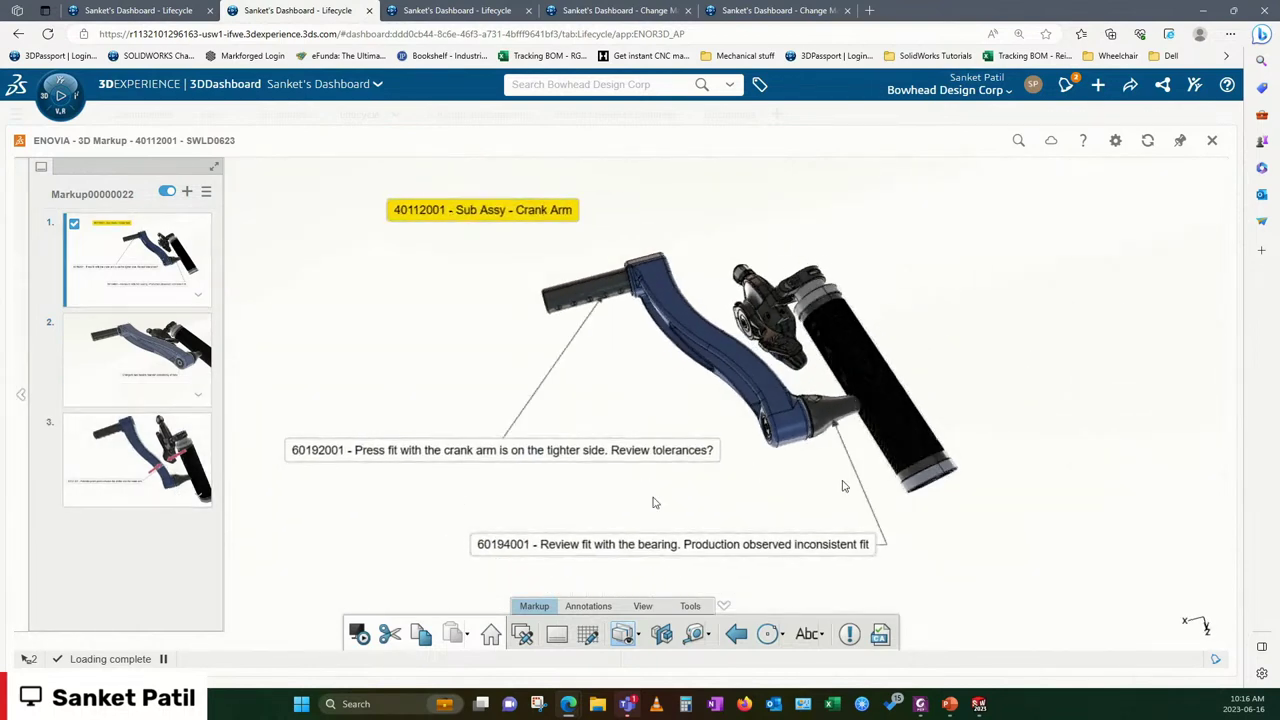
pyautogui.click(140, 460)
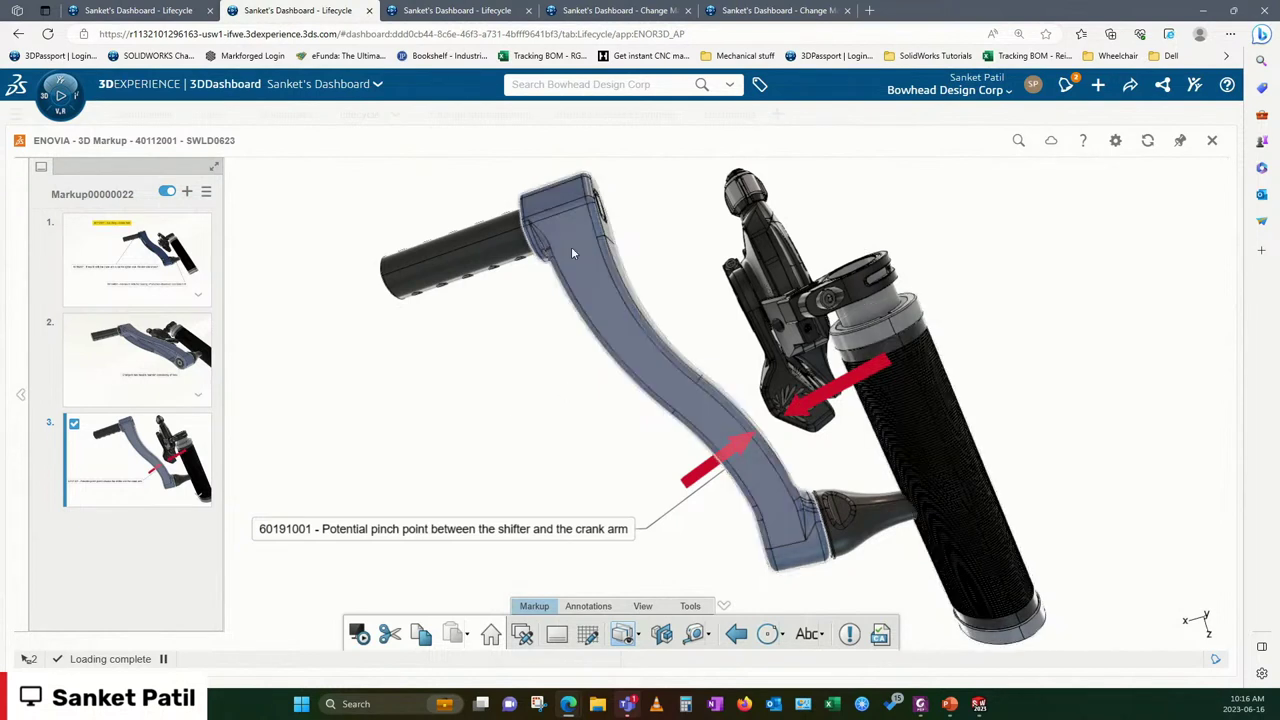
# Step: Select the crank arm body, then restore markup 1 with its press-fit and bearing-fit notes
pyautogui.click(570, 219)
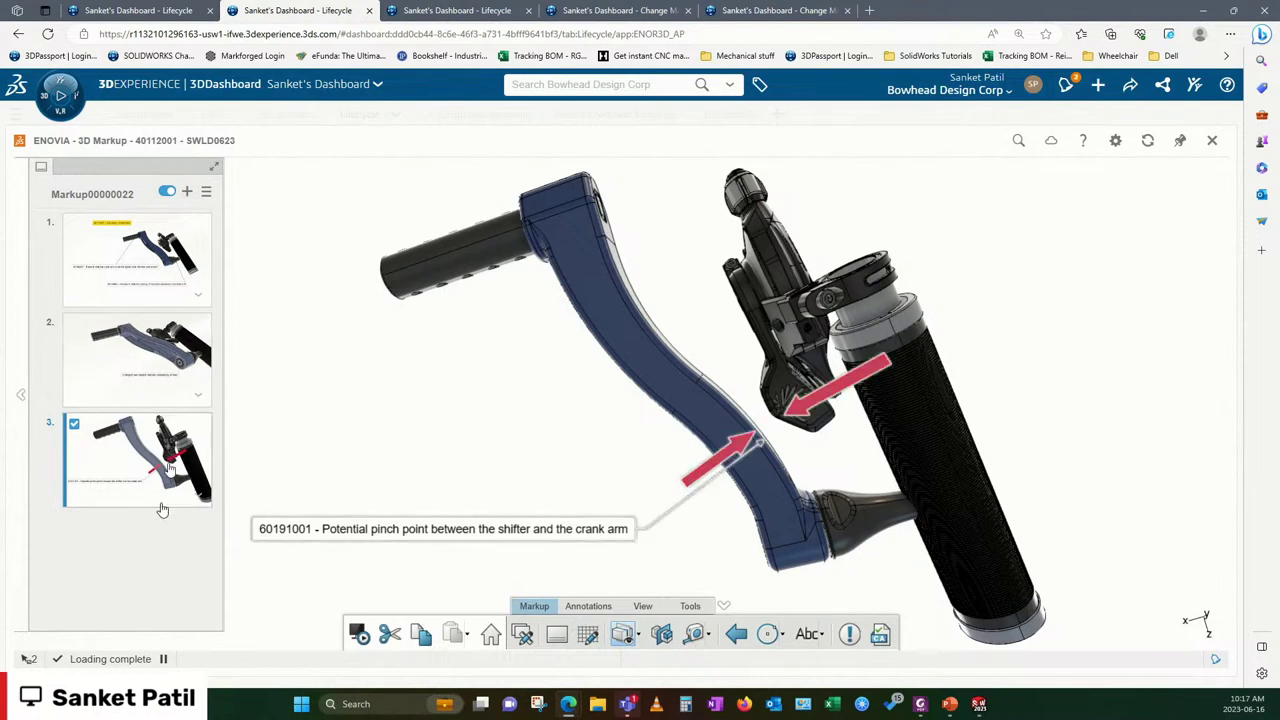
pyautogui.click(134, 298)
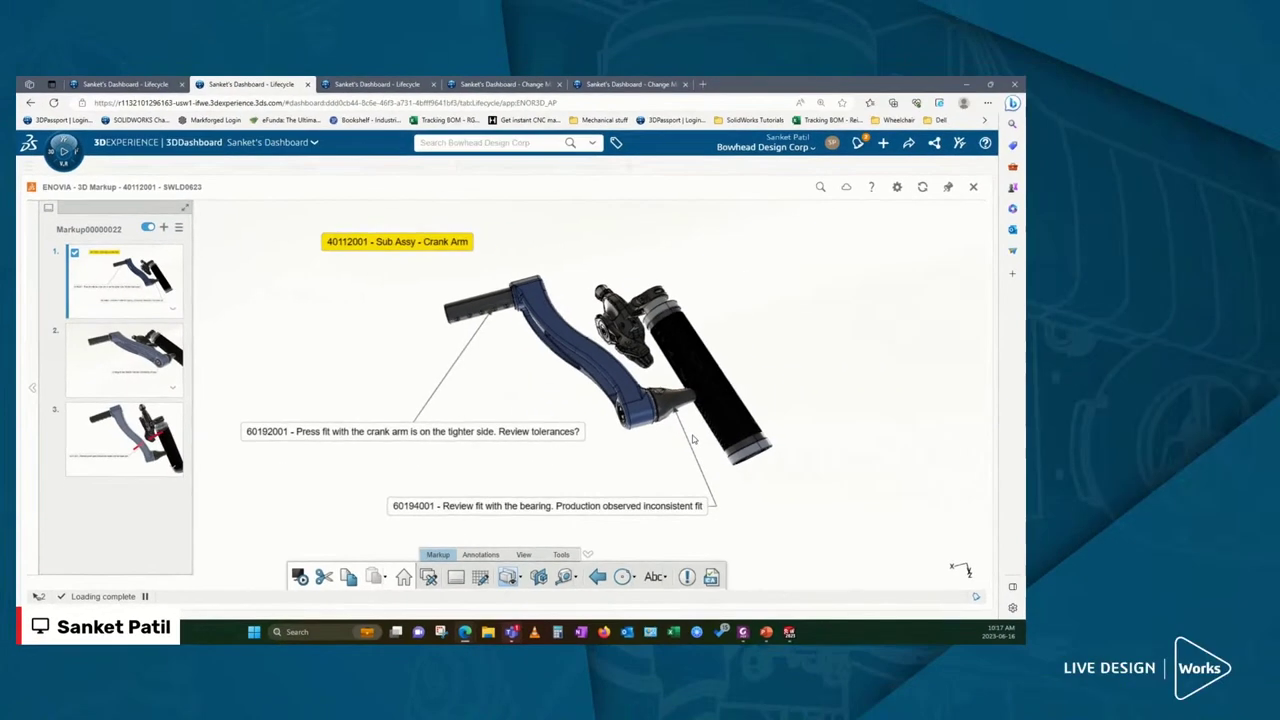
# Step: Select and inspect the pedal spindle up close, then return to the torx-head markup 2
pyautogui.scroll(3, 535, 266)
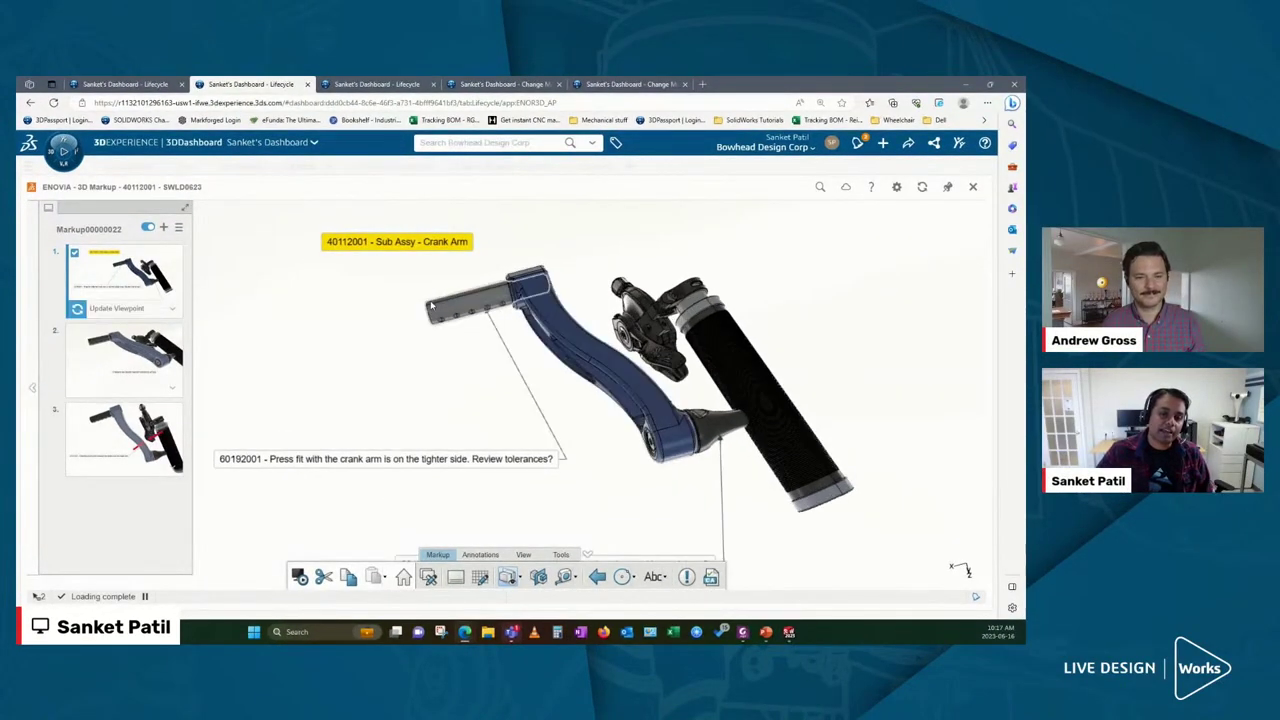
pyautogui.click(560, 292)
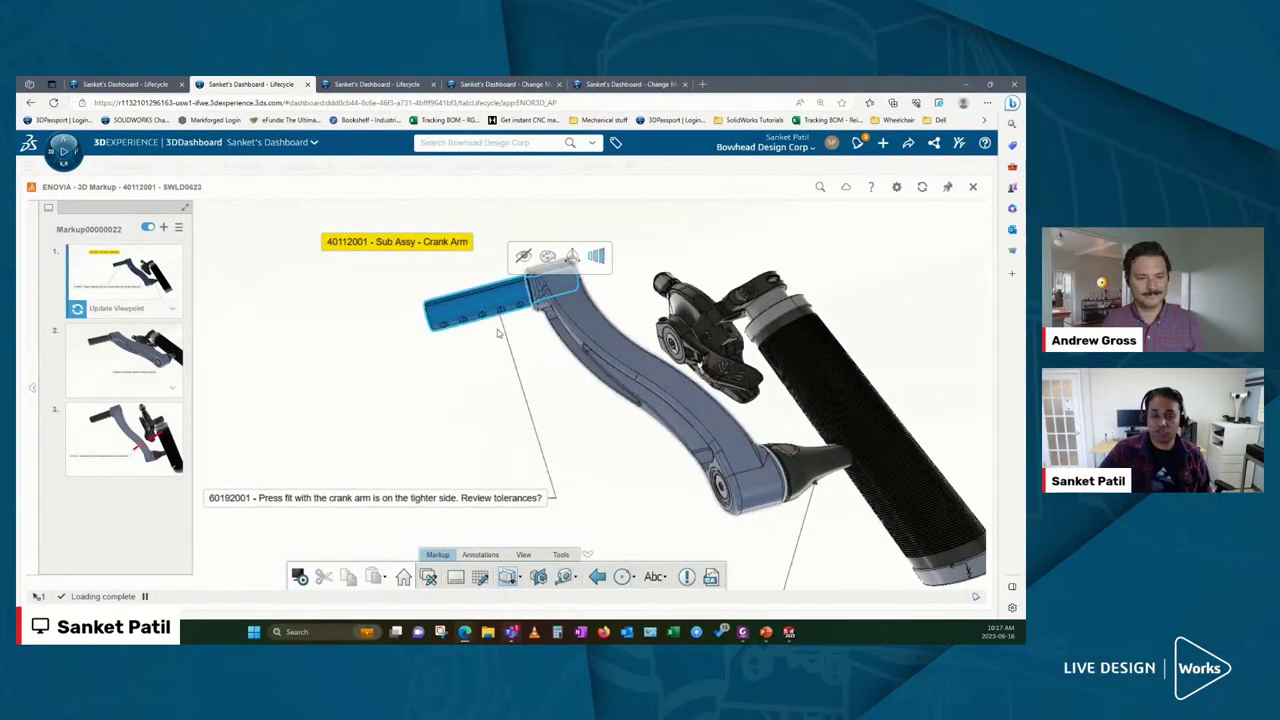
pyautogui.scroll(2, 526, 312)
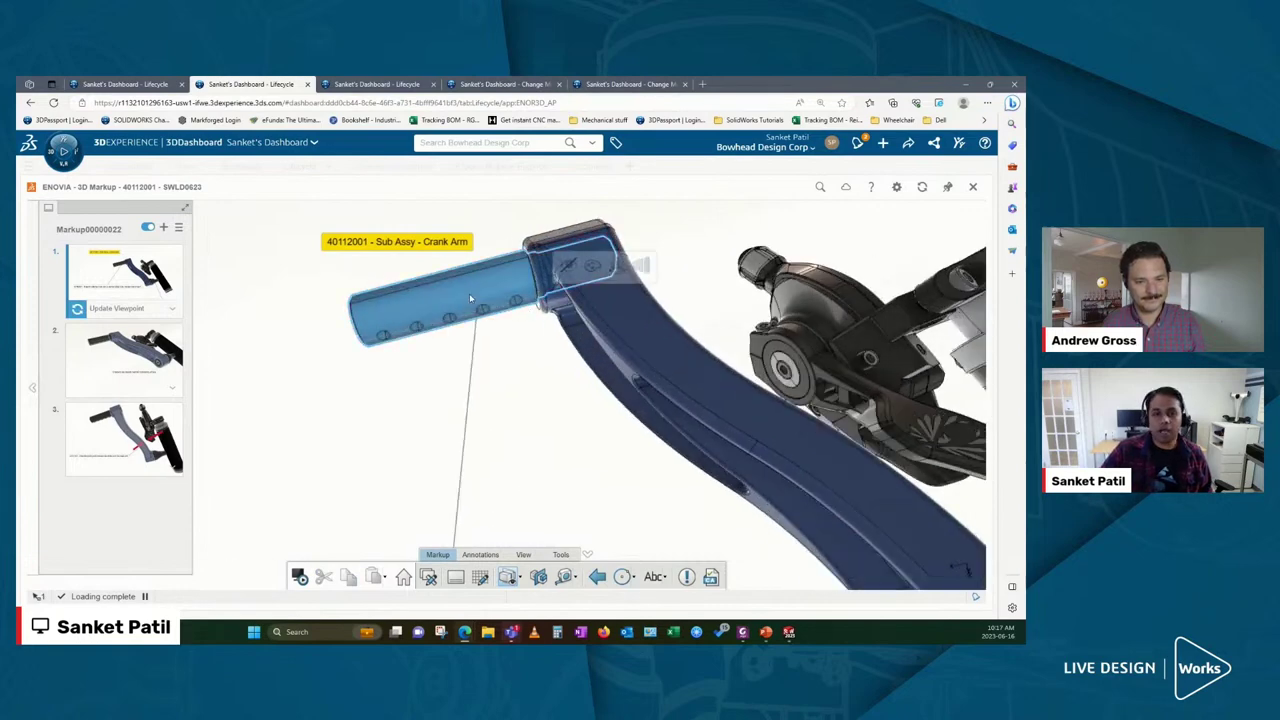
pyautogui.moveTo(469, 293); pyautogui.dragTo(496, 275)
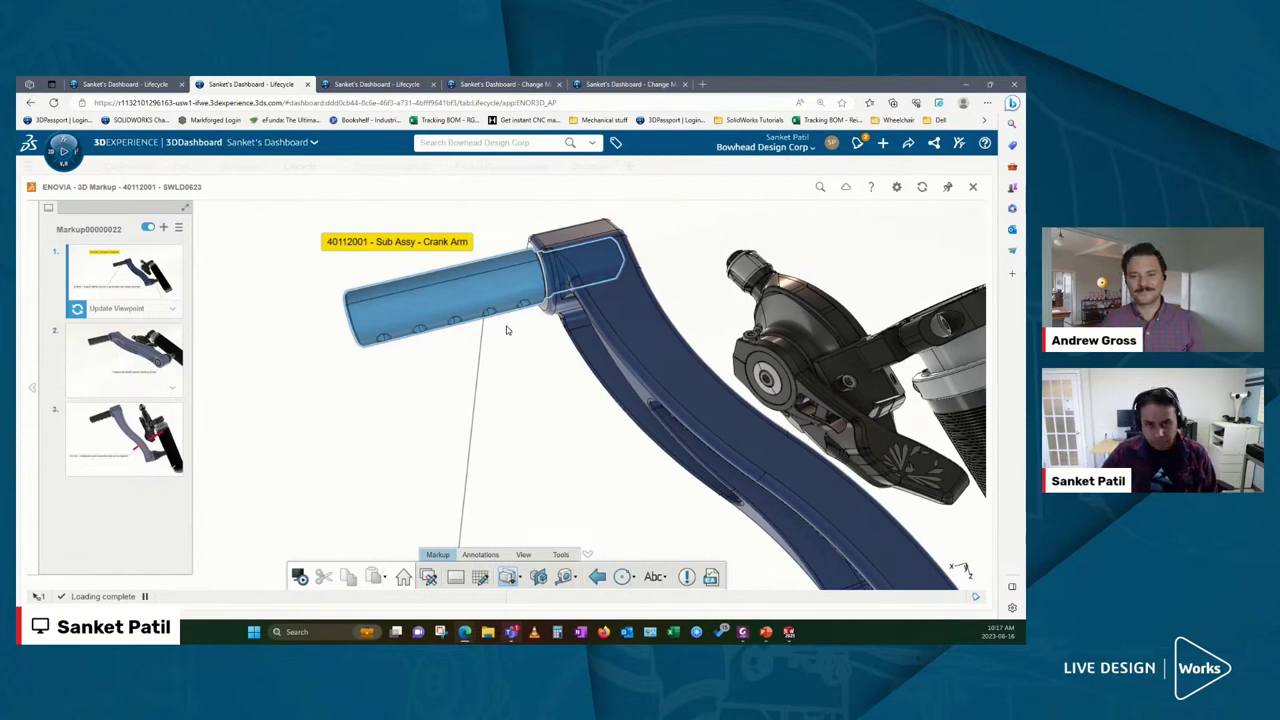
pyautogui.scroll(-5, 506, 326)
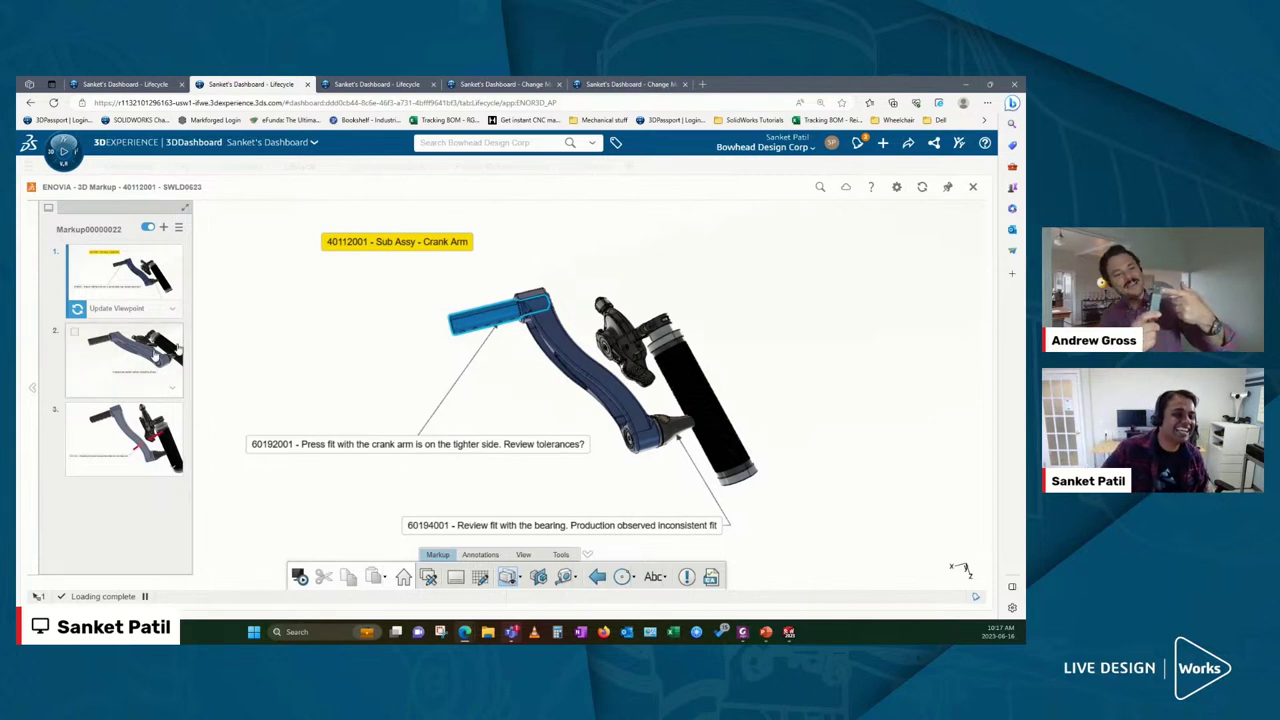
pyautogui.click(155, 352)
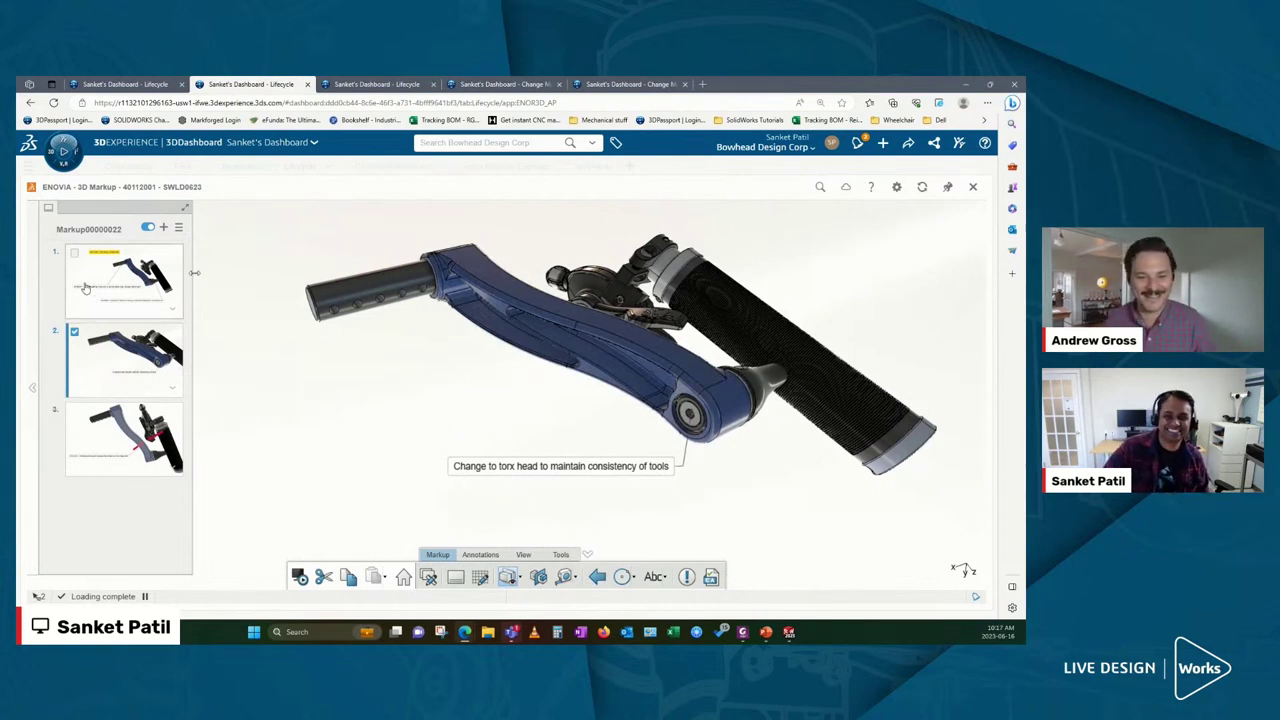
# Step: Revisit markups 1 and 3, rotate and zoom to inspect the grip, then restore markup 1
pyautogui.click(90, 295)
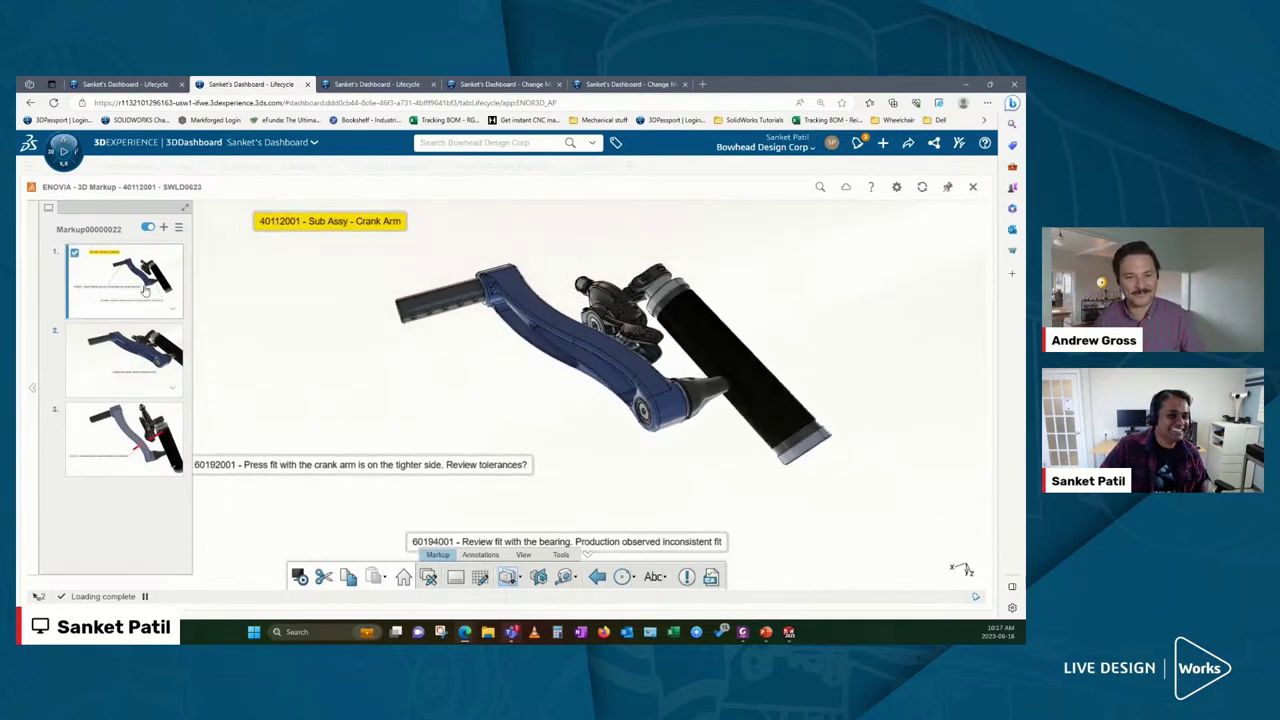
pyautogui.click(110, 460)
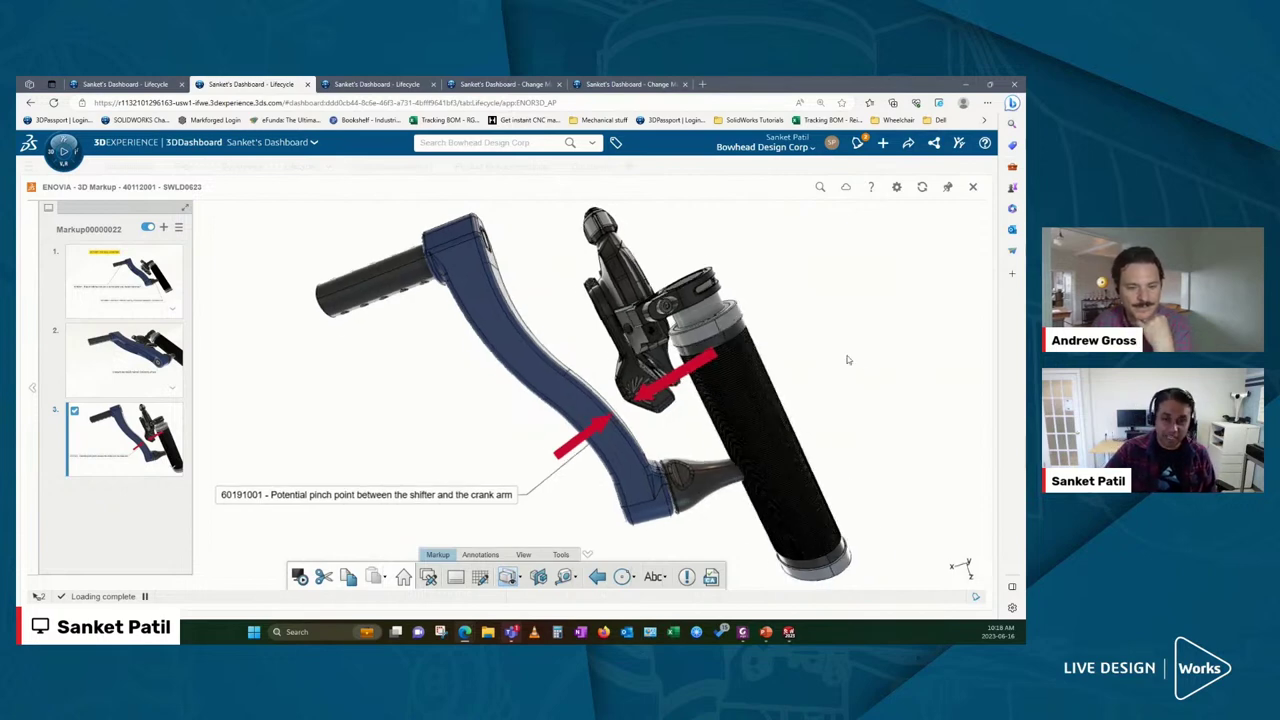
pyautogui.moveTo(846, 360)
pyautogui.mouseDown()
pyautogui.moveTo(568, 358)
pyautogui.moveTo(886, 349)
pyautogui.moveTo(603, 418)
pyautogui.moveTo(449, 394)
pyautogui.moveTo(597, 512)
pyautogui.moveTo(476, 316)
pyautogui.moveTo(446, 383)
pyautogui.moveTo(583, 503)
pyautogui.moveTo(640, 457)
pyautogui.moveTo(803, 418)
pyautogui.moveTo(897, 431)
pyautogui.moveTo(889, 403)
pyautogui.moveTo(914, 444)
pyautogui.moveTo(1014, 354)
pyautogui.moveTo(617, 440)
pyautogui.mouseUp()
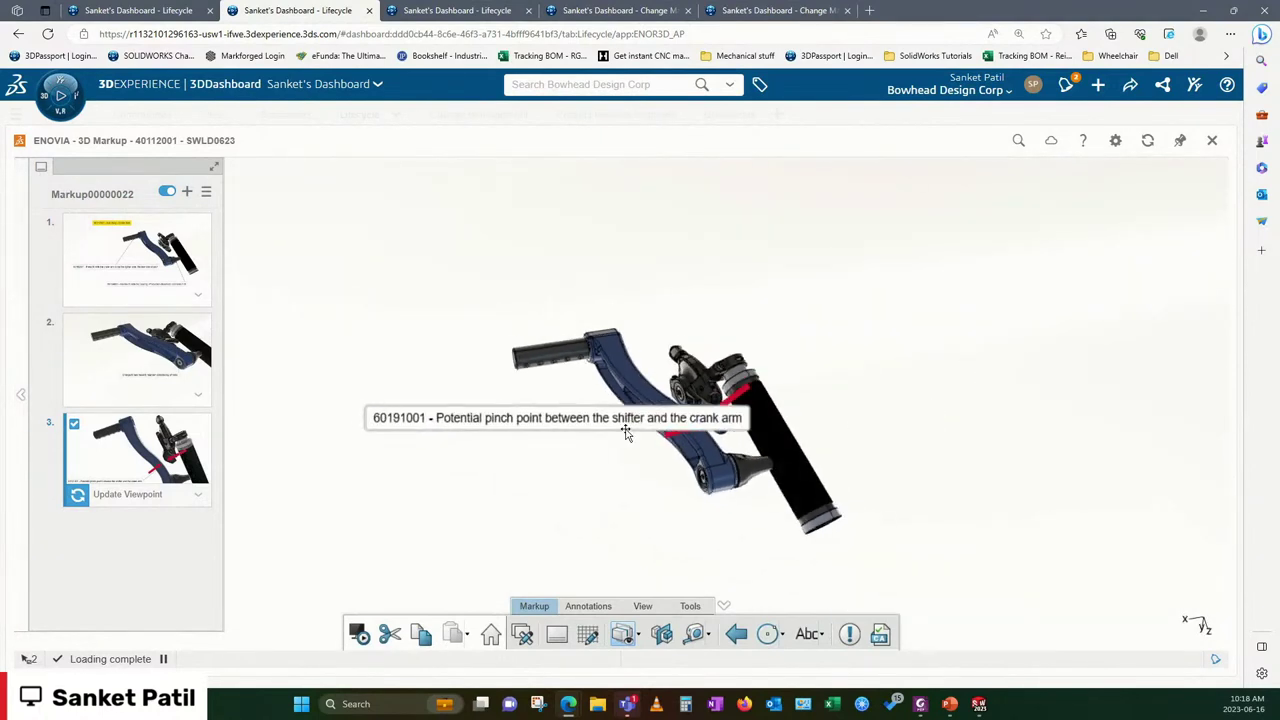
pyautogui.scroll(2, 620, 447)
pyautogui.scroll(2, 474, 526)
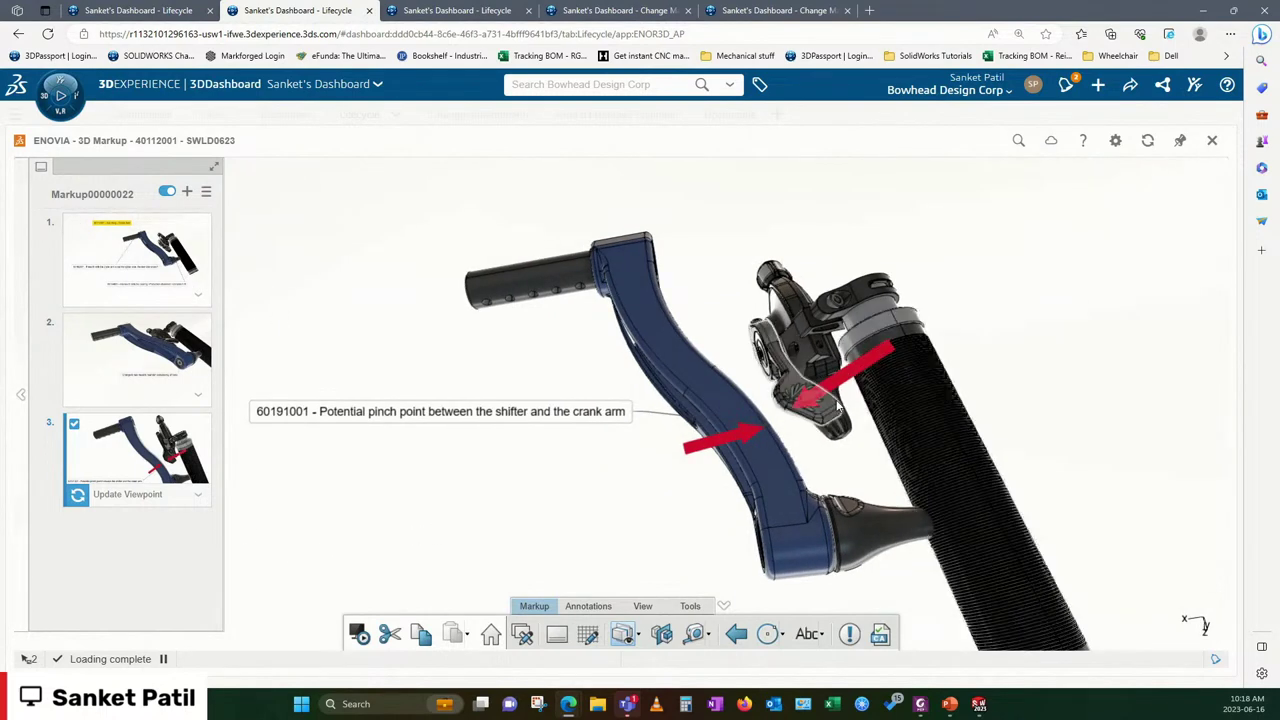
pyautogui.scroll(-2, 838, 410)
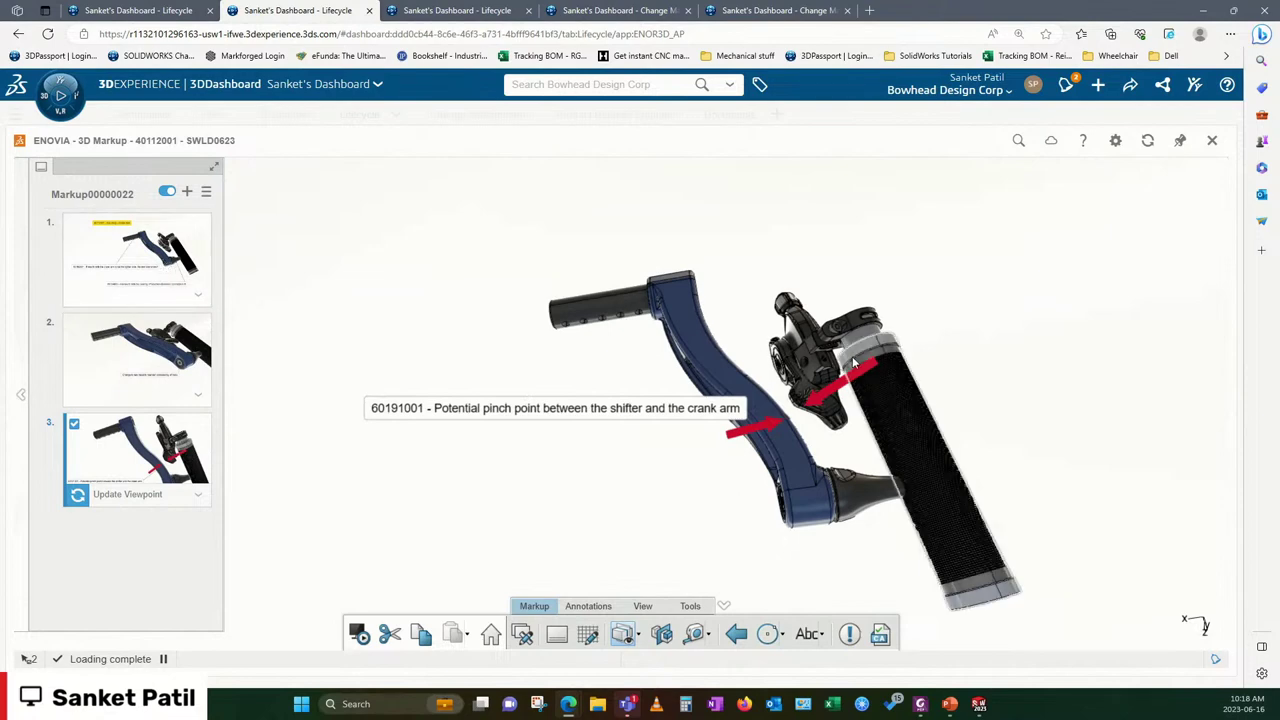
pyautogui.click(124, 298)
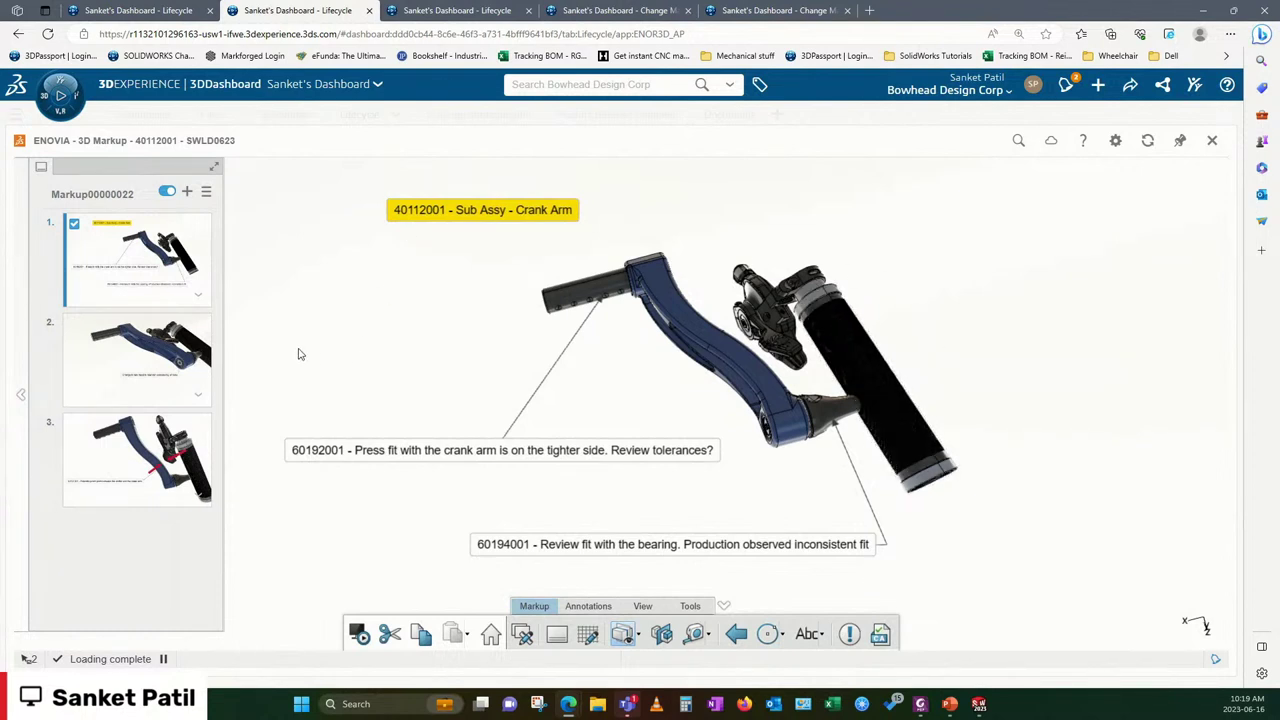
# Step: Switch to the 3DWhiteboard tab showing the Bowhead Change Management Process diagram
pyautogui.click(175, 9)
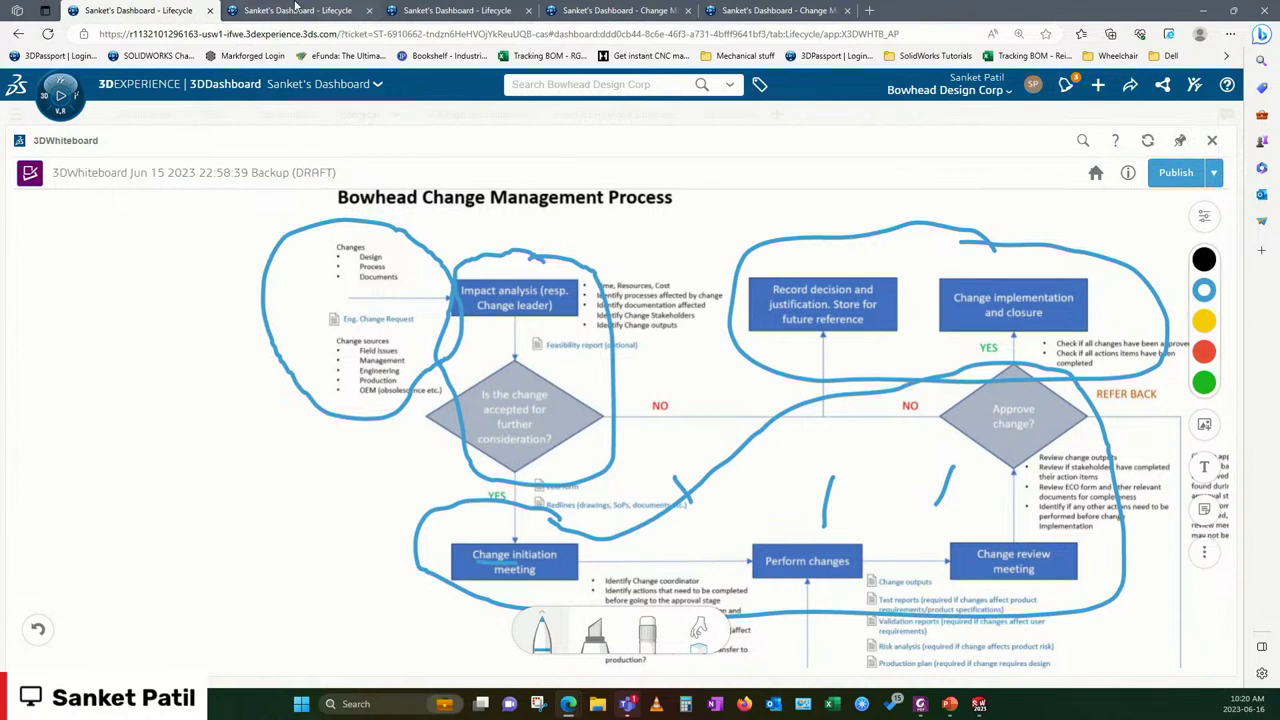
# Step: Switch back to the ENOVIA 3D Markup tab showing crank-arm markup view 1
pyautogui.click(295, 8)
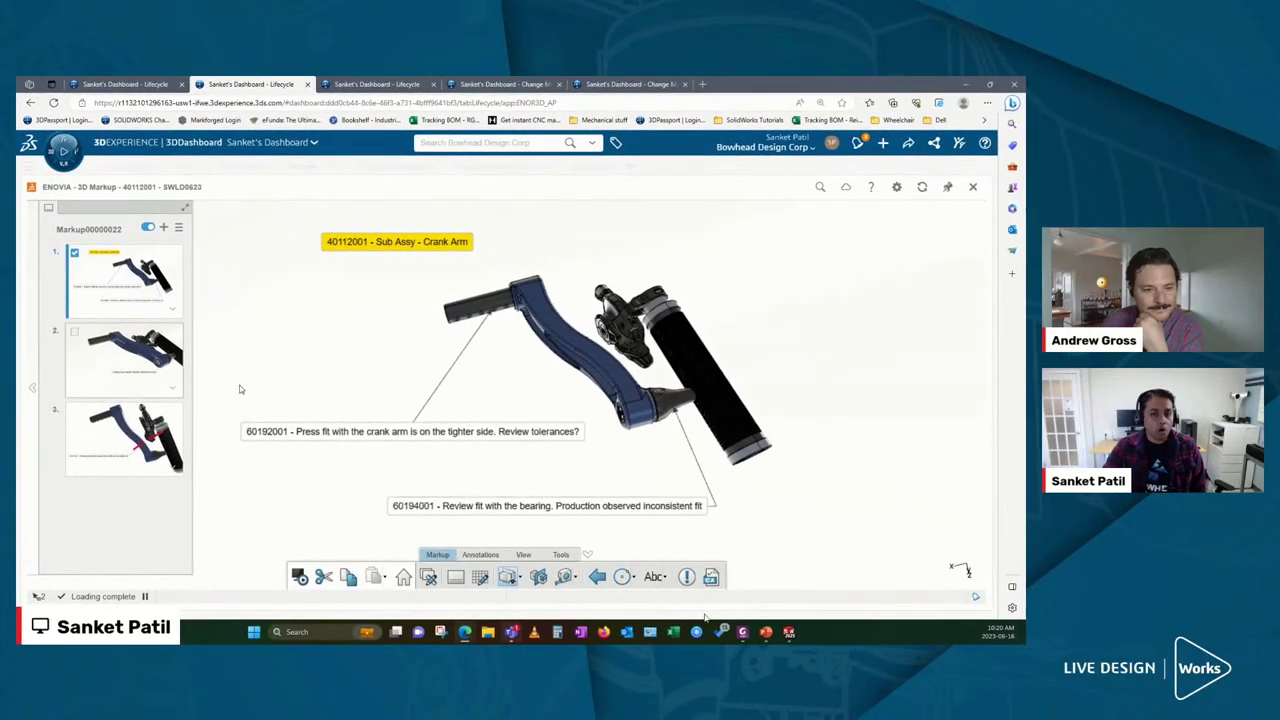
pyautogui.click(653, 451)
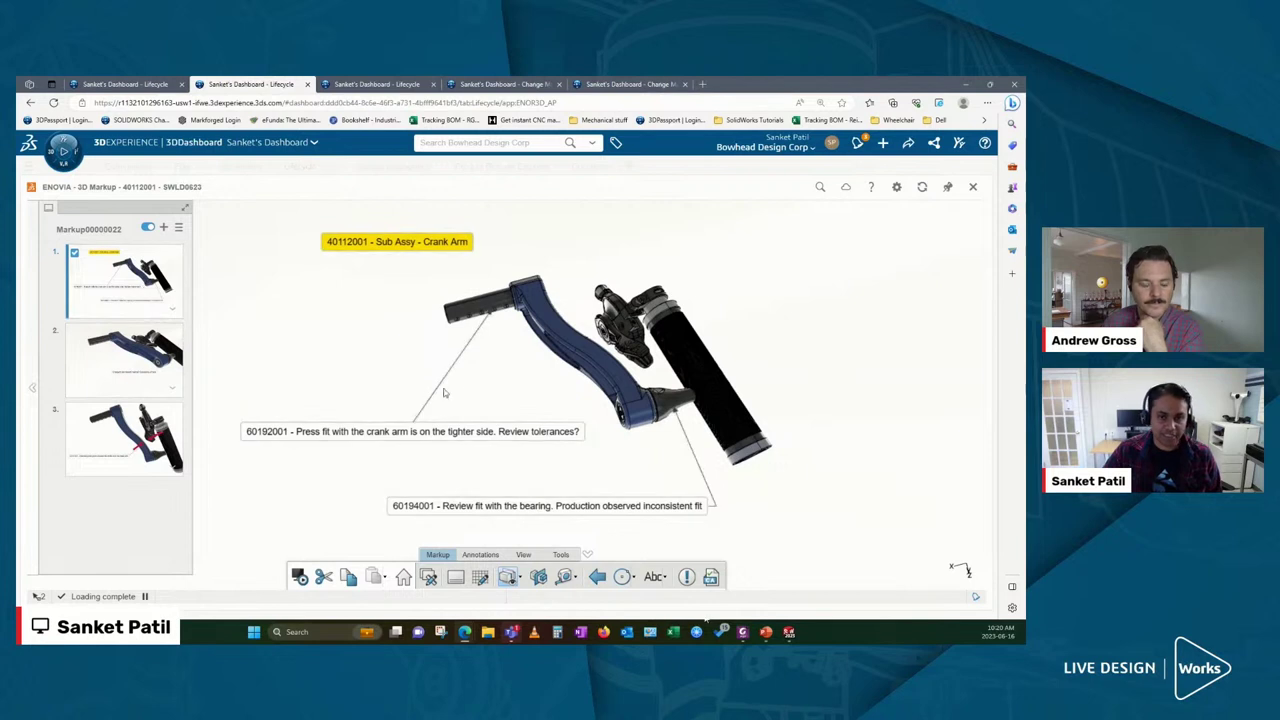
pyautogui.click(487, 306)
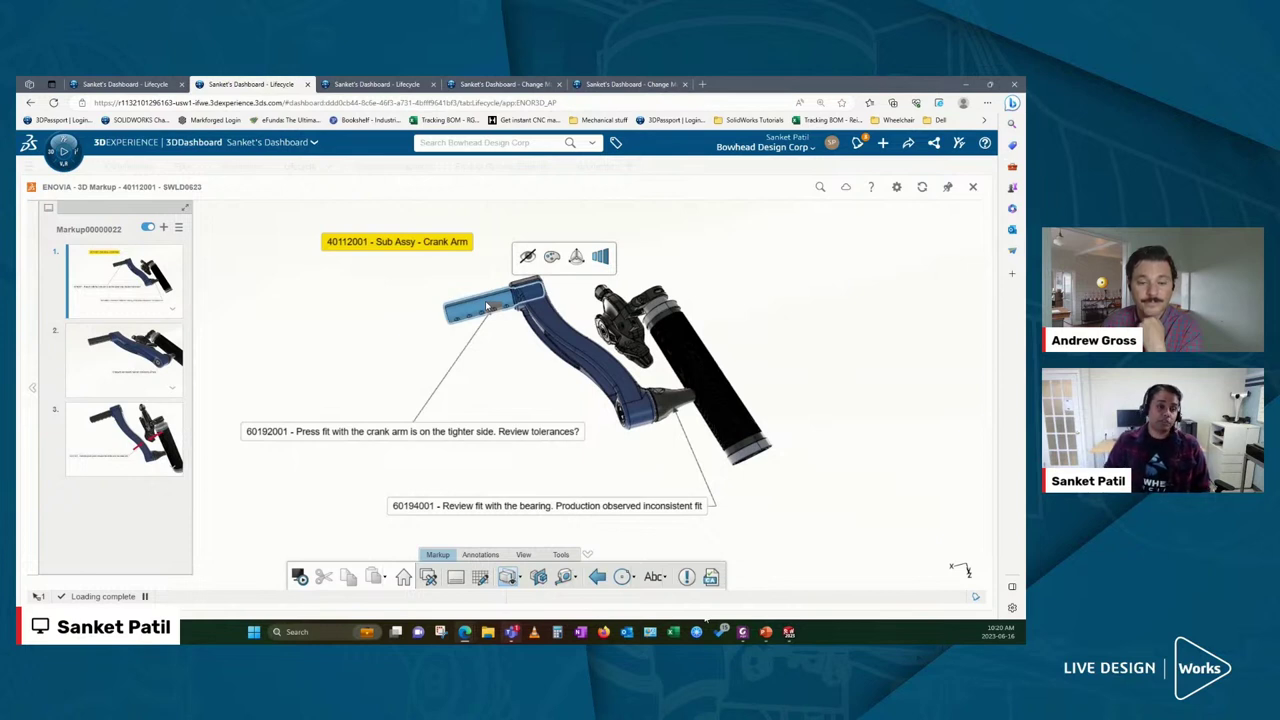
pyautogui.click(491, 367)
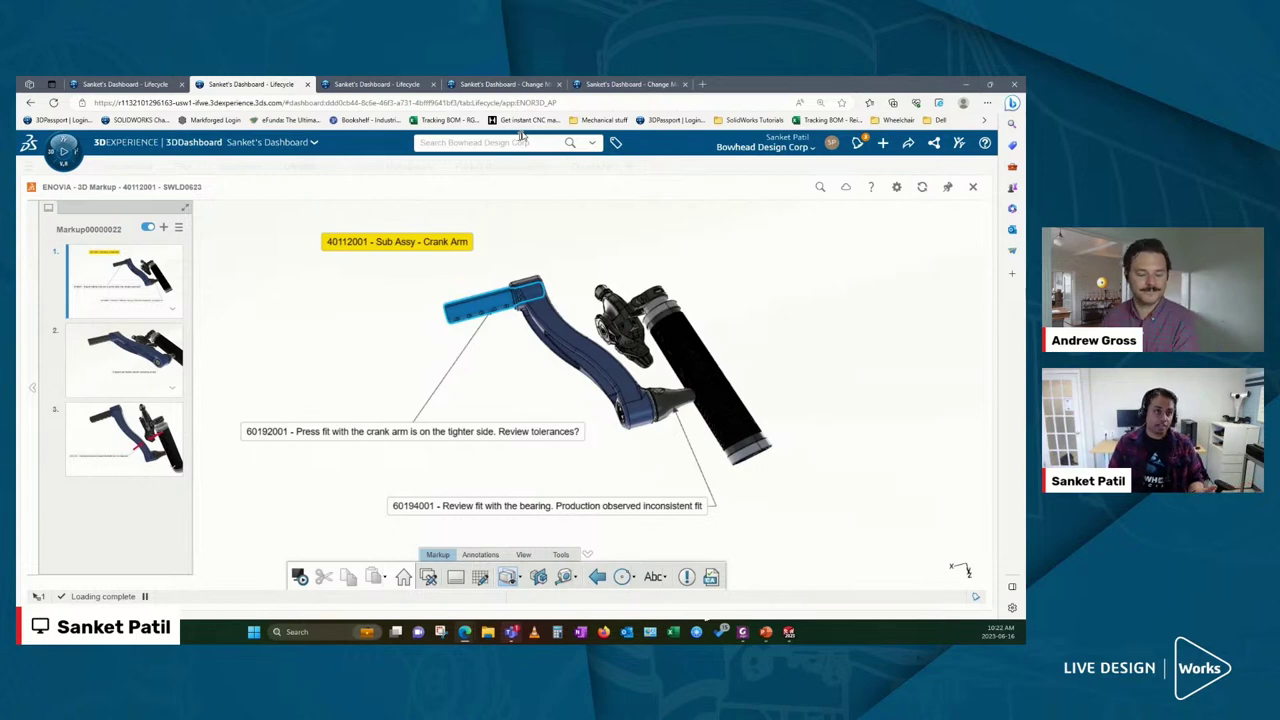
# Step: Open Issue - 0623 - Crank Arm Assy from Issue Management and review its properties and due date
pyautogui.click(372, 84)
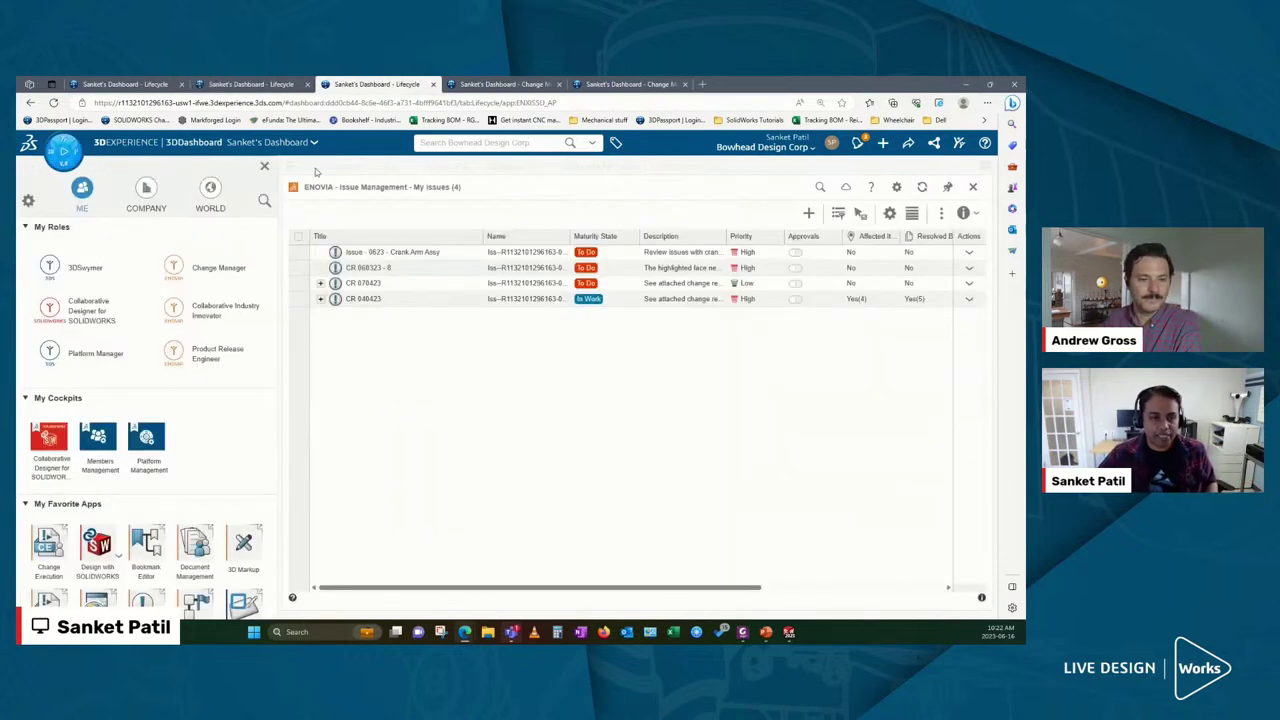
pyautogui.scroll(-3, 246, 486)
pyautogui.scroll(-1, 246, 486)
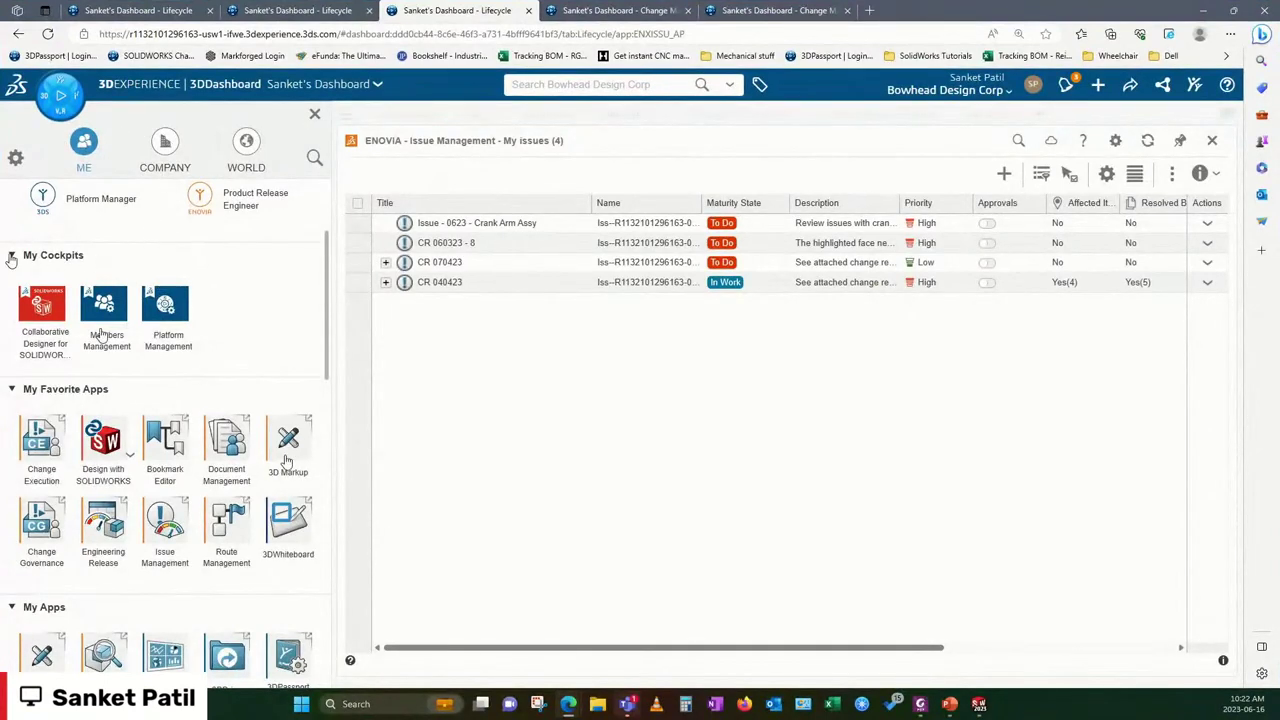
pyautogui.scroll(-1, 262, 460)
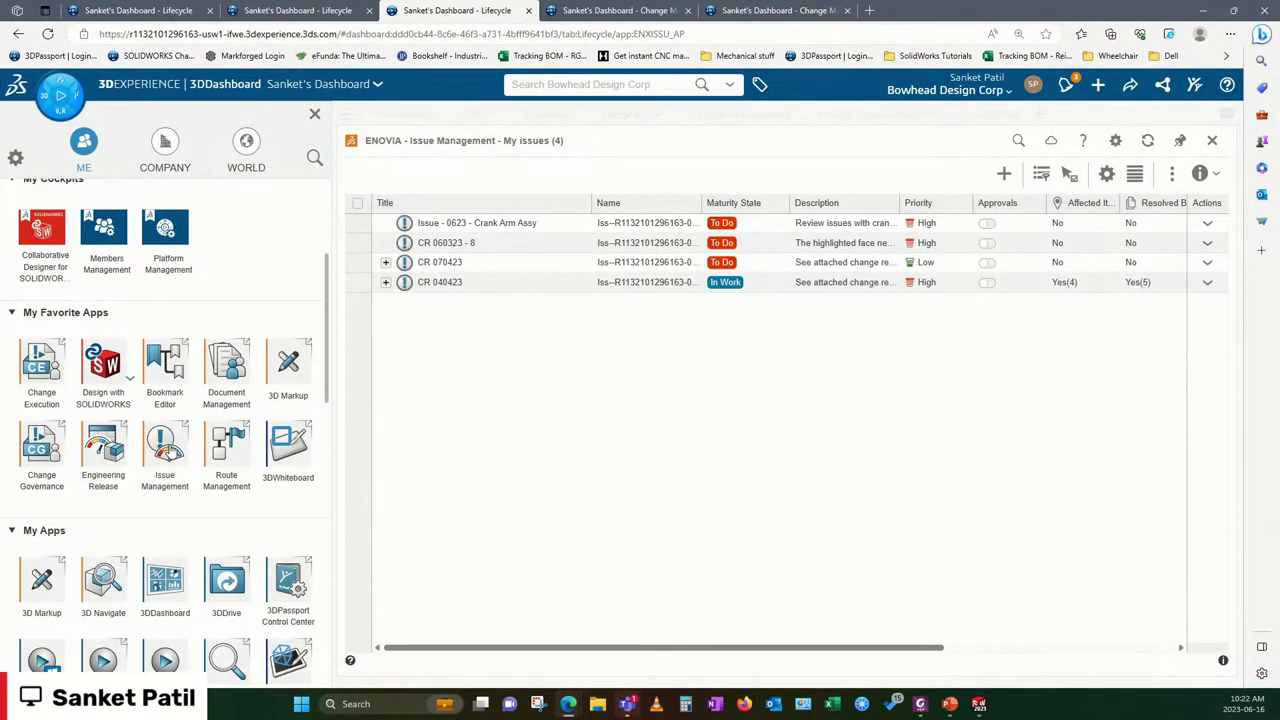
pyautogui.click(466, 228)
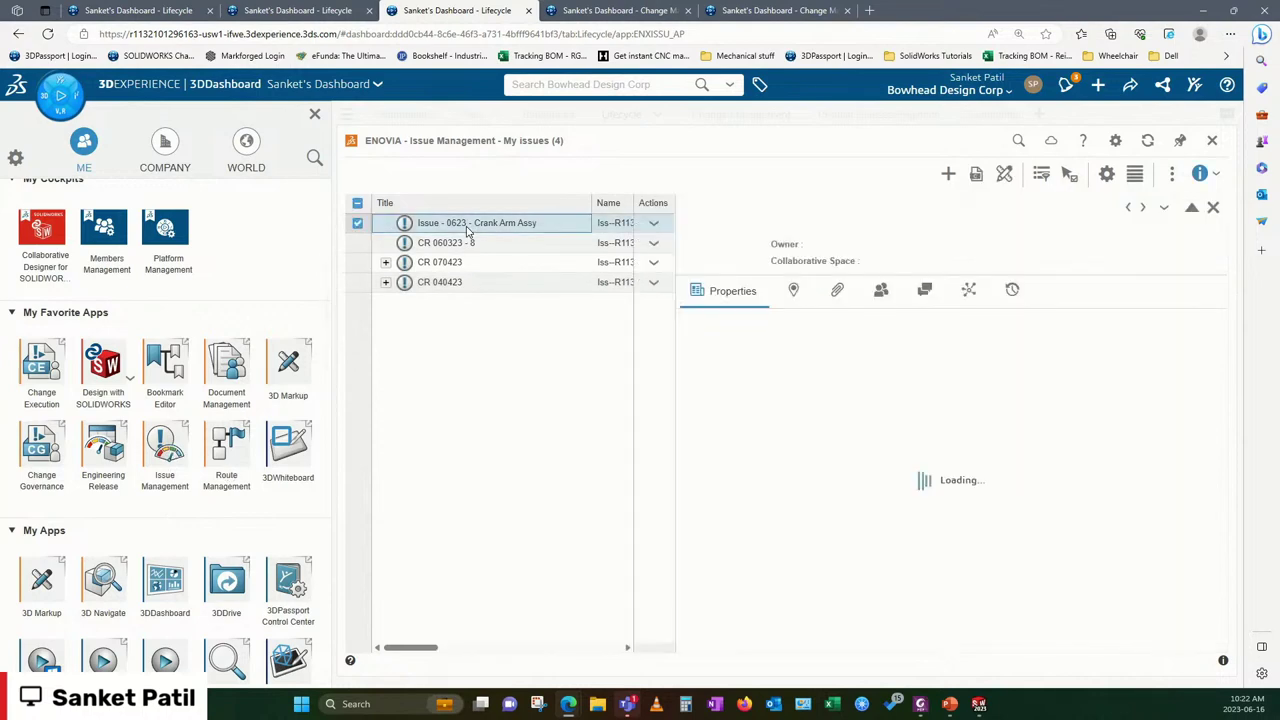
pyautogui.click(314, 113)
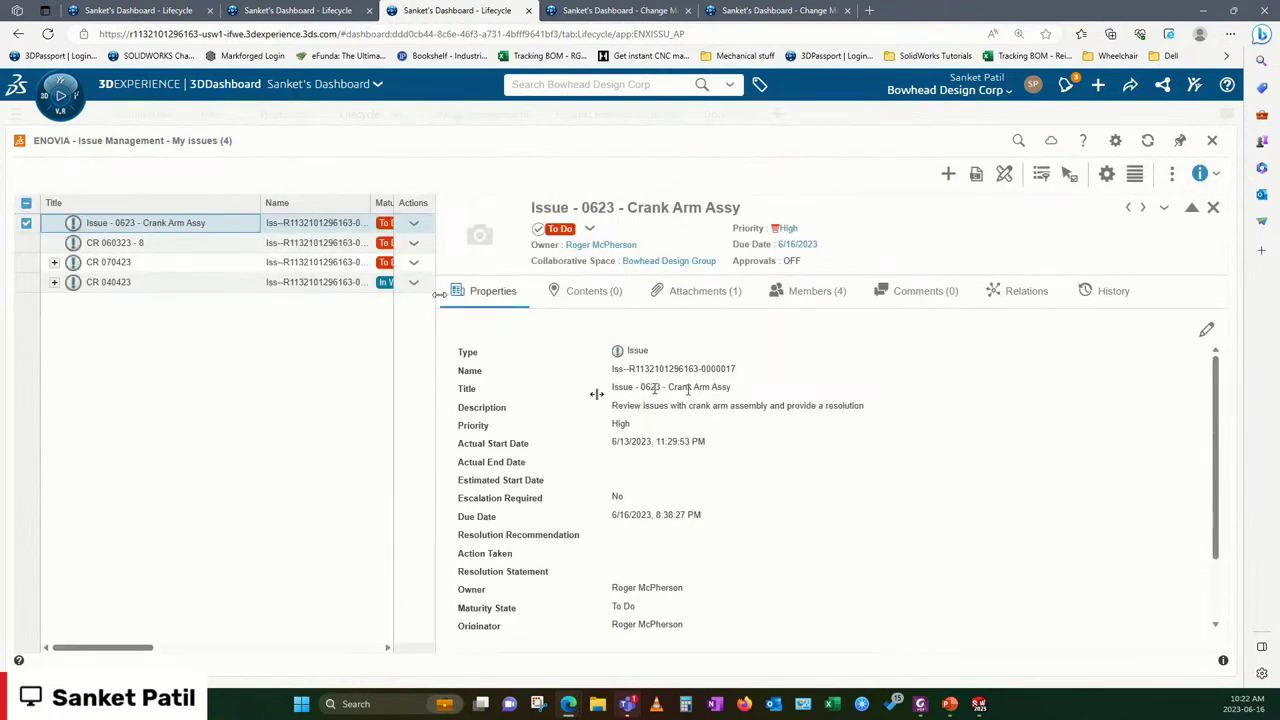
pyautogui.moveTo(624, 406); pyautogui.dragTo(600, 404)
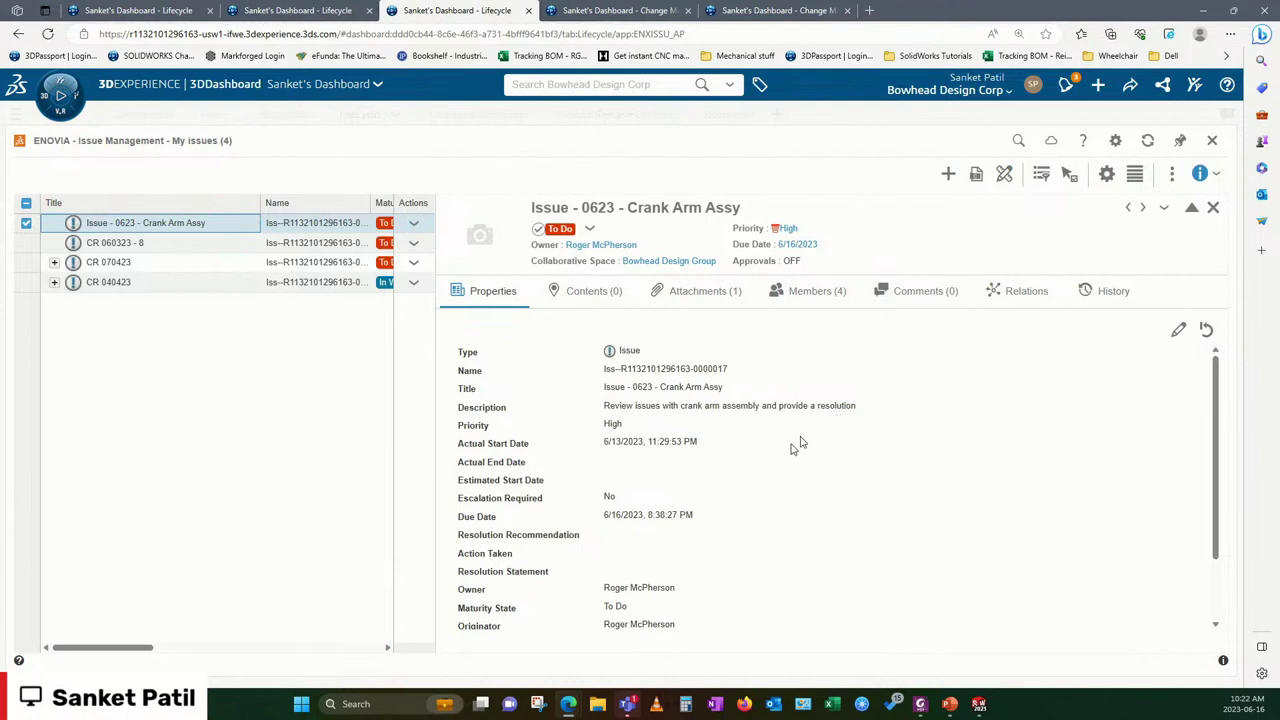
pyautogui.scroll(-1, 714, 551)
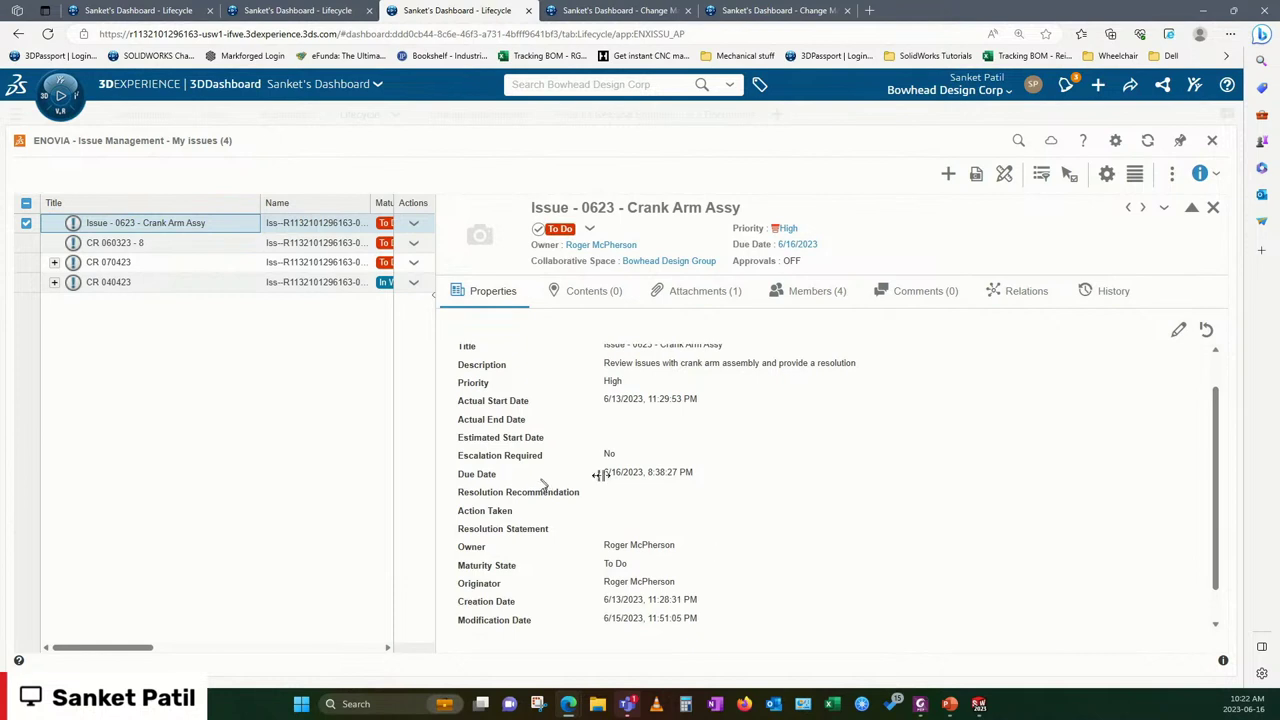
pyautogui.moveTo(603, 473); pyautogui.dragTo(700, 479)
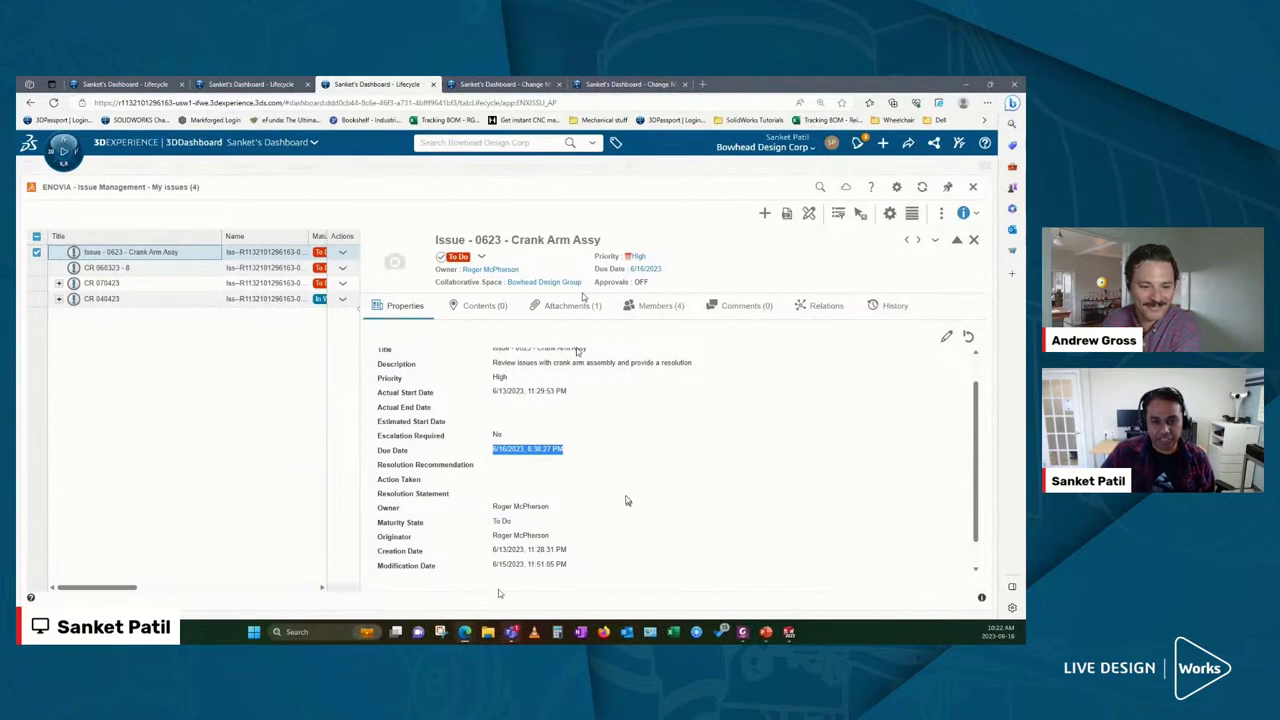
# Step: Show the issue's attachments, then bring the SWLD 061123_Impact Analysis.xlsx workbook forward full-screen
pyautogui.click(558, 308)
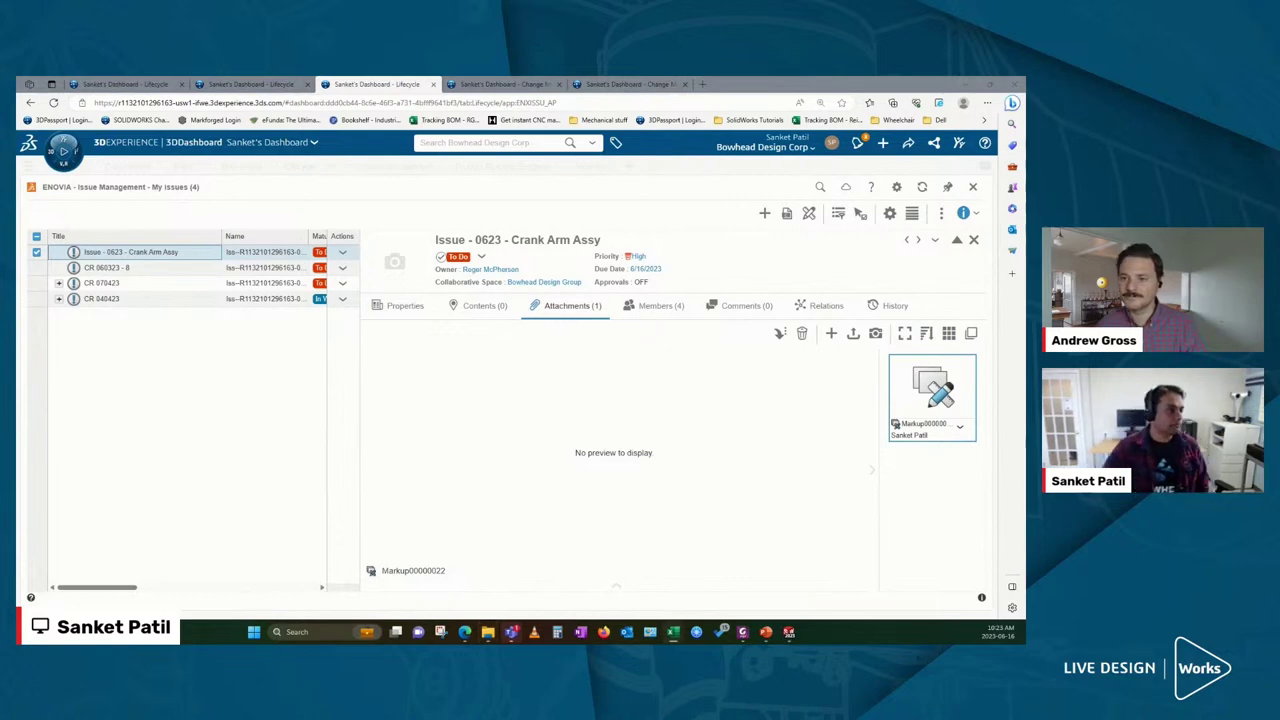
pyautogui.click(673, 631)
pyautogui.moveTo(651, 120); pyautogui.dragTo(650, 84)
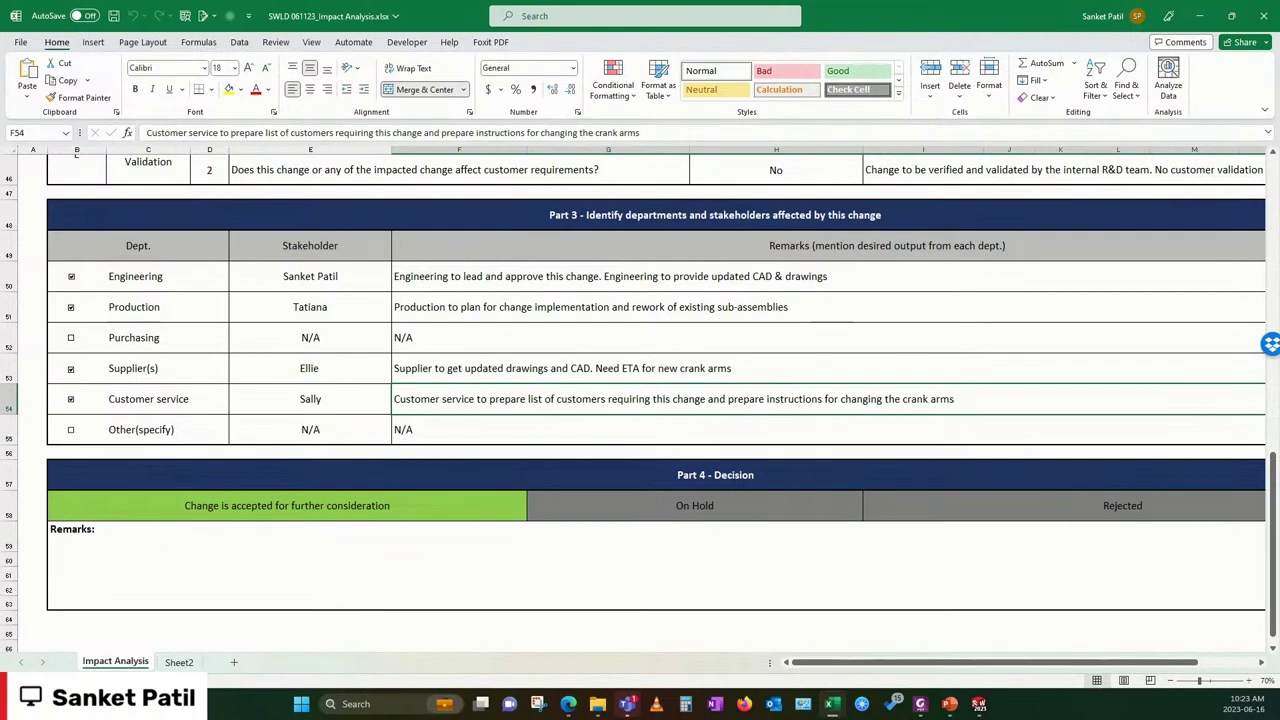
# Step: Review Part 1's affected parts, highlighting Front end - RX, 60191001, and crank arm rows 10–15
pyautogui.scroll(2, 748, 400)
pyautogui.scroll(2, 746, 403)
pyautogui.scroll(10, 746, 403)
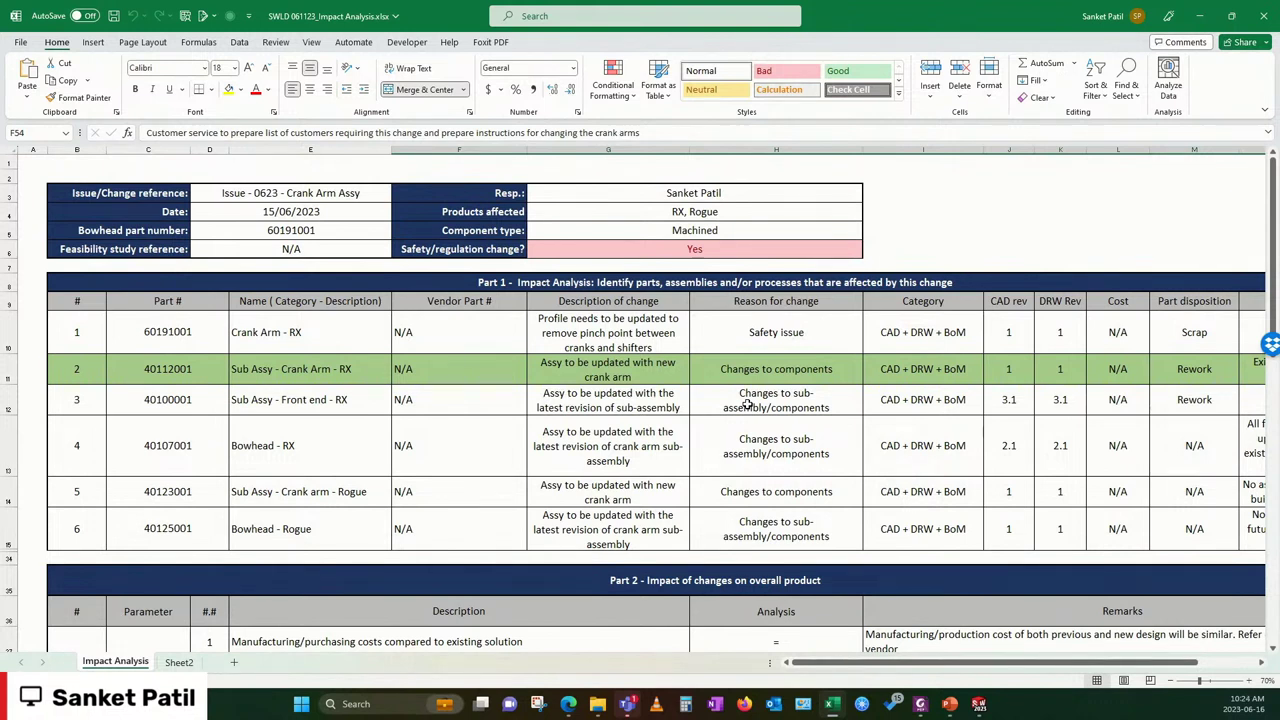
pyautogui.click(272, 392)
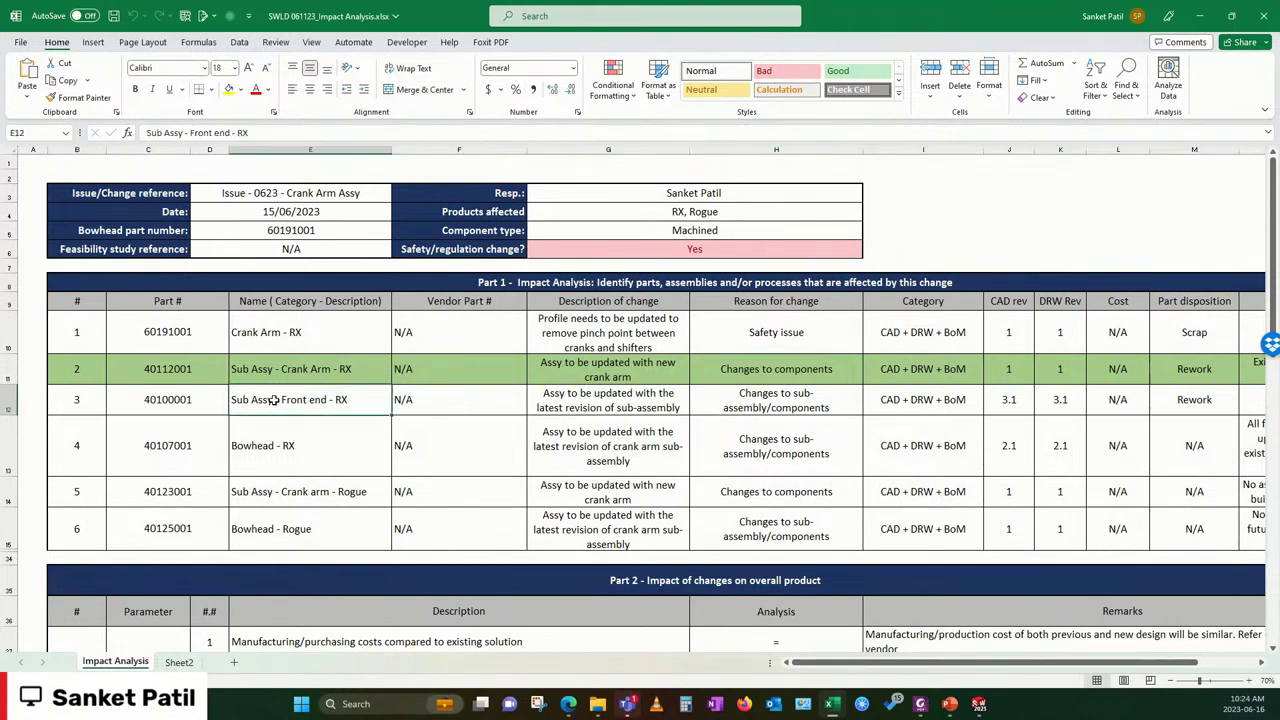
pyautogui.click(182, 331)
pyautogui.click(18, 336)
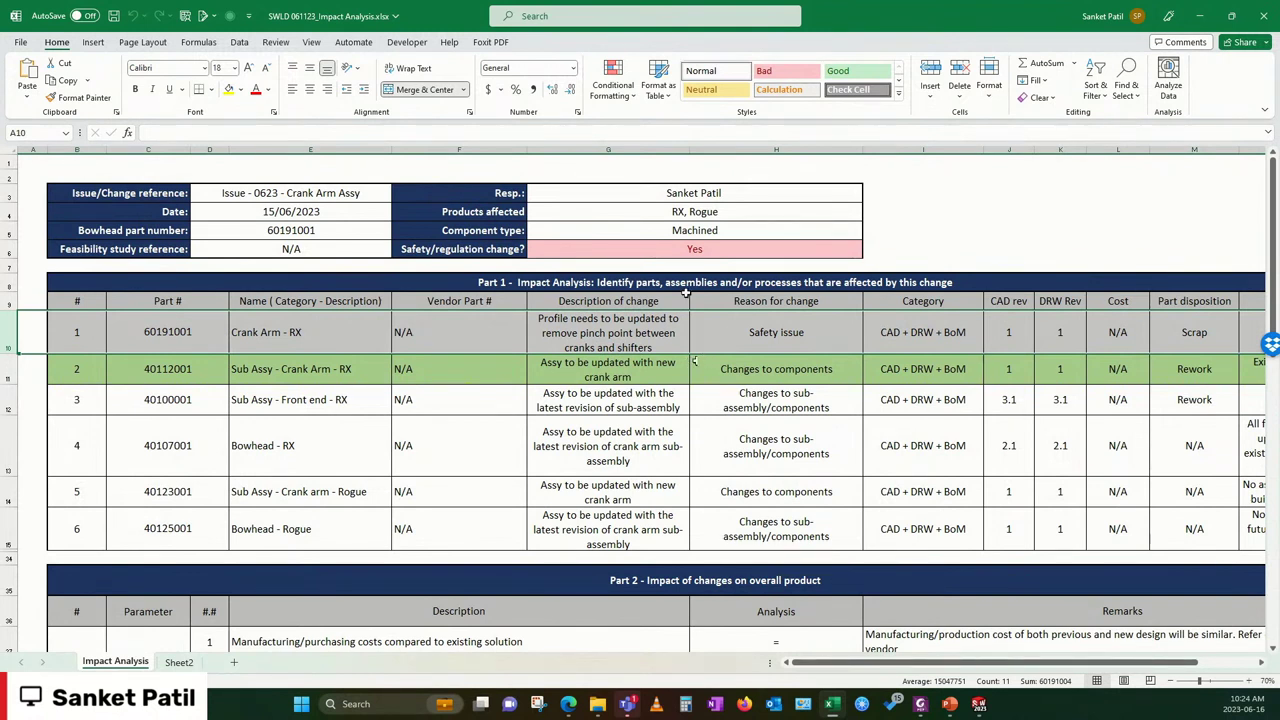
pyautogui.click(169, 396)
pyautogui.moveTo(14, 368); pyautogui.dragTo(14, 528)
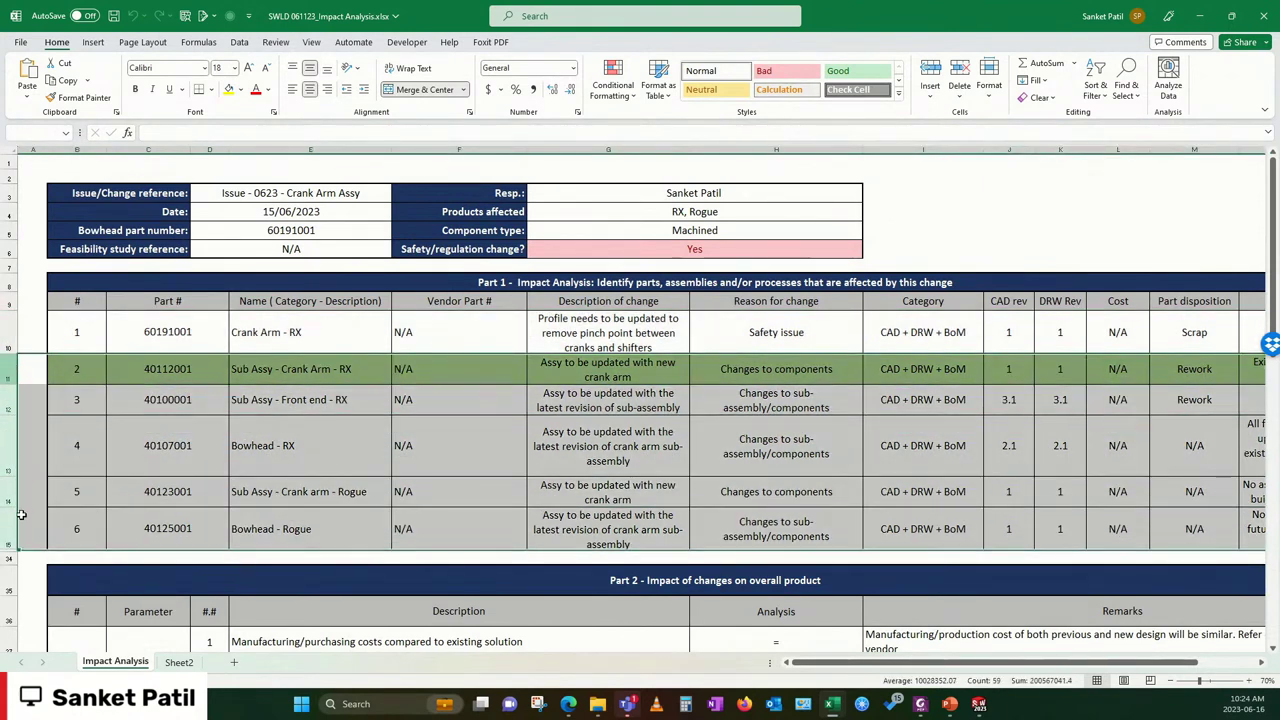
# Step: Point out parts 40112001, 40100001, Bowhead - RX 40107001 and Bowhead - Rogue, then scroll to Part 2
pyautogui.click(169, 376)
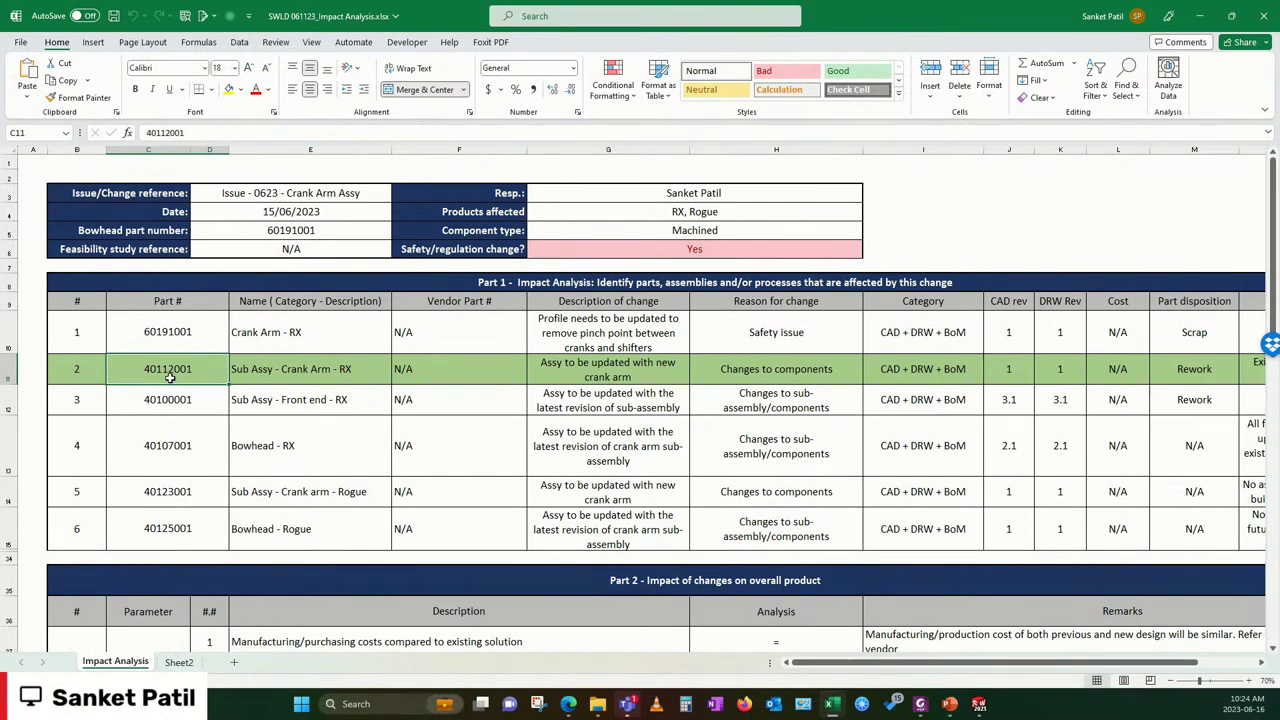
pyautogui.click(178, 399)
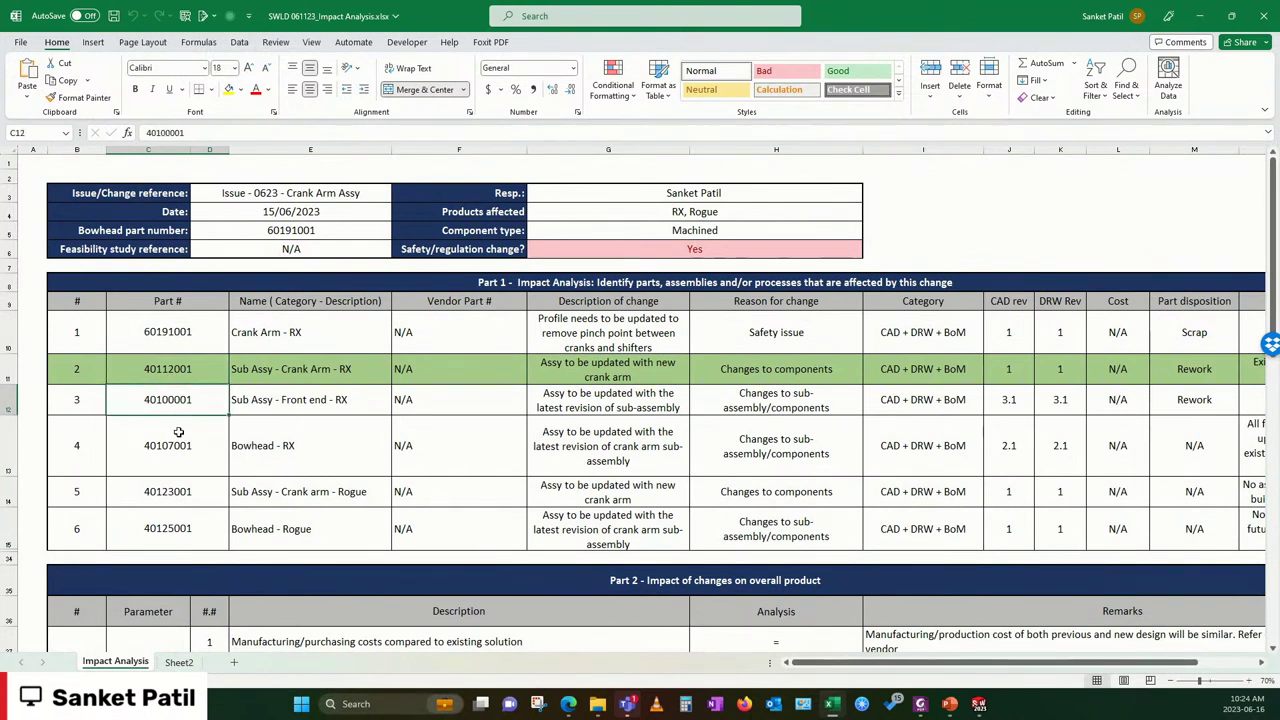
pyautogui.click(177, 437)
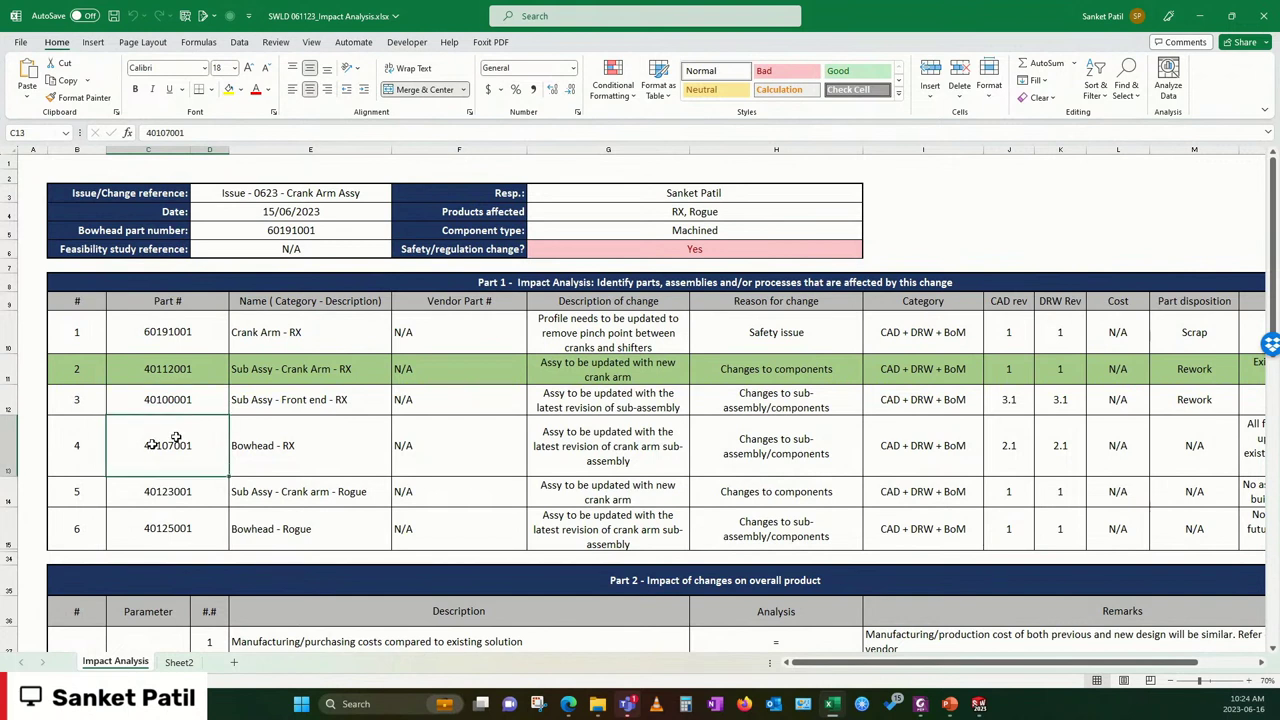
pyautogui.click(8, 445)
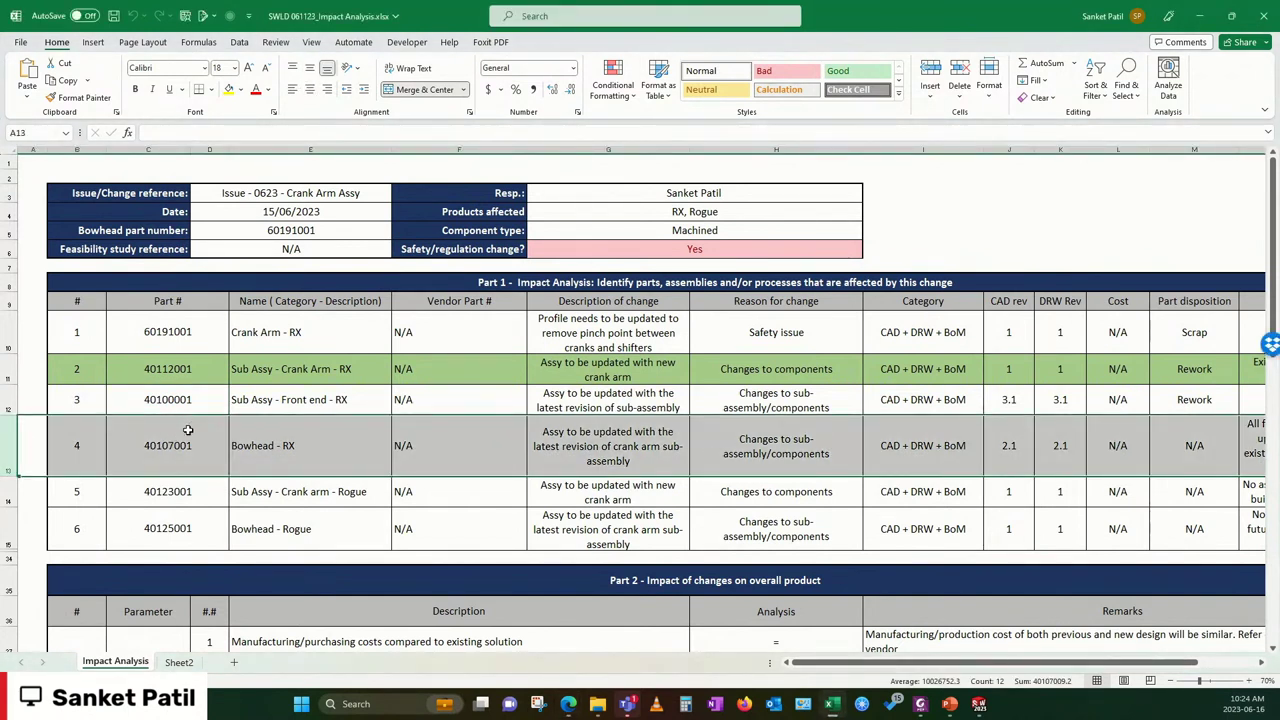
pyautogui.click(317, 528)
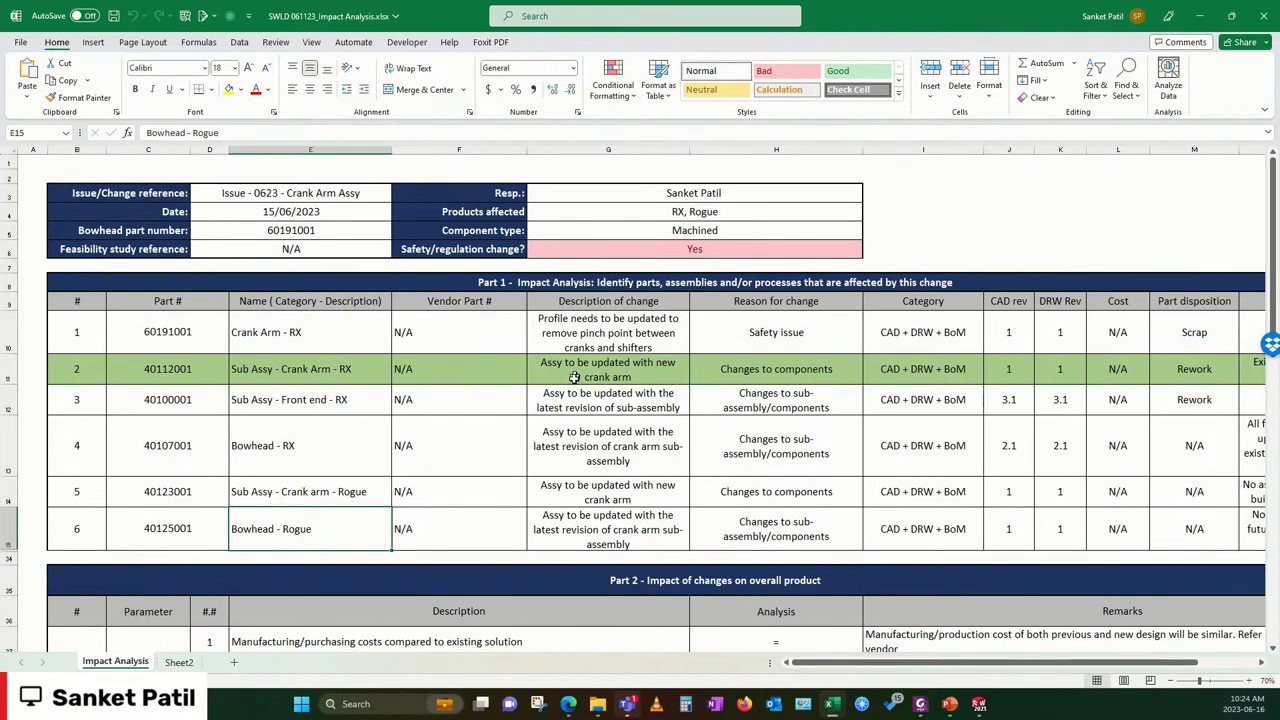
pyautogui.scroll(-1, 576, 380)
pyautogui.scroll(-2, 578, 392)
pyautogui.scroll(-2, 582, 408)
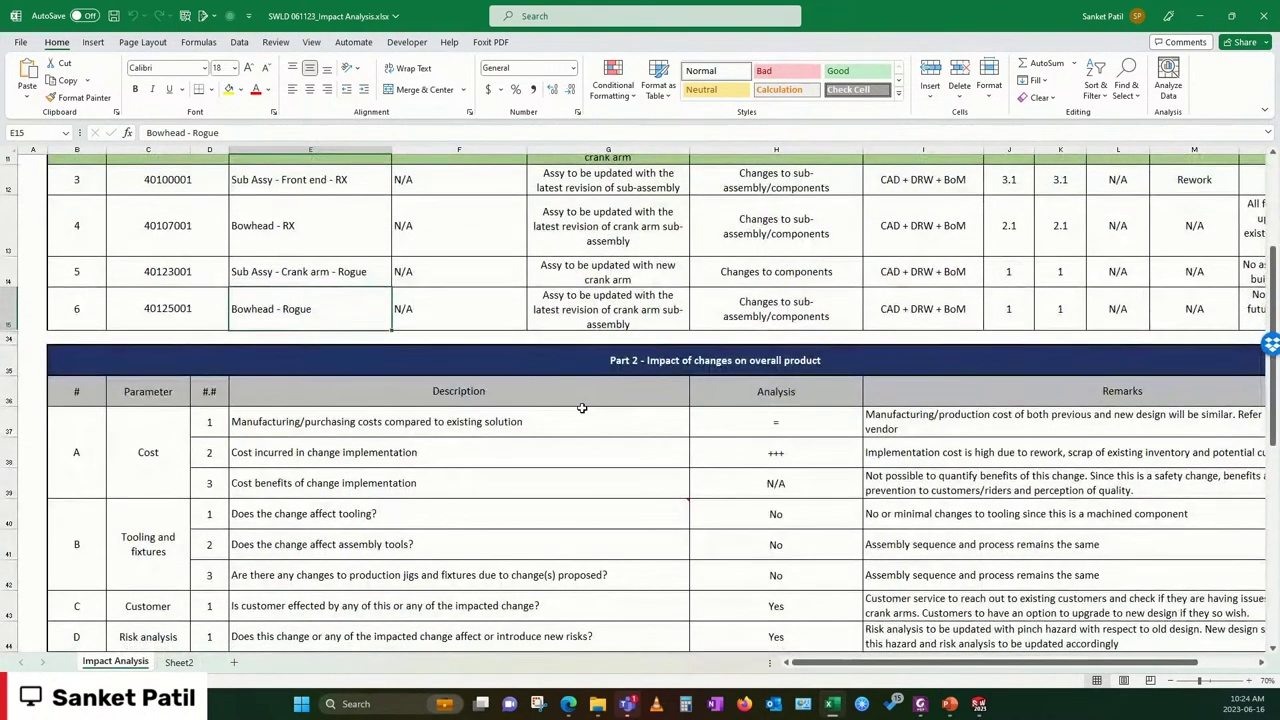
# Step: Read Part 2's Cost and Customer impact rows and the customer-service upgrade remark in I43
pyautogui.scroll(-1, 582, 408)
pyautogui.click(150, 410)
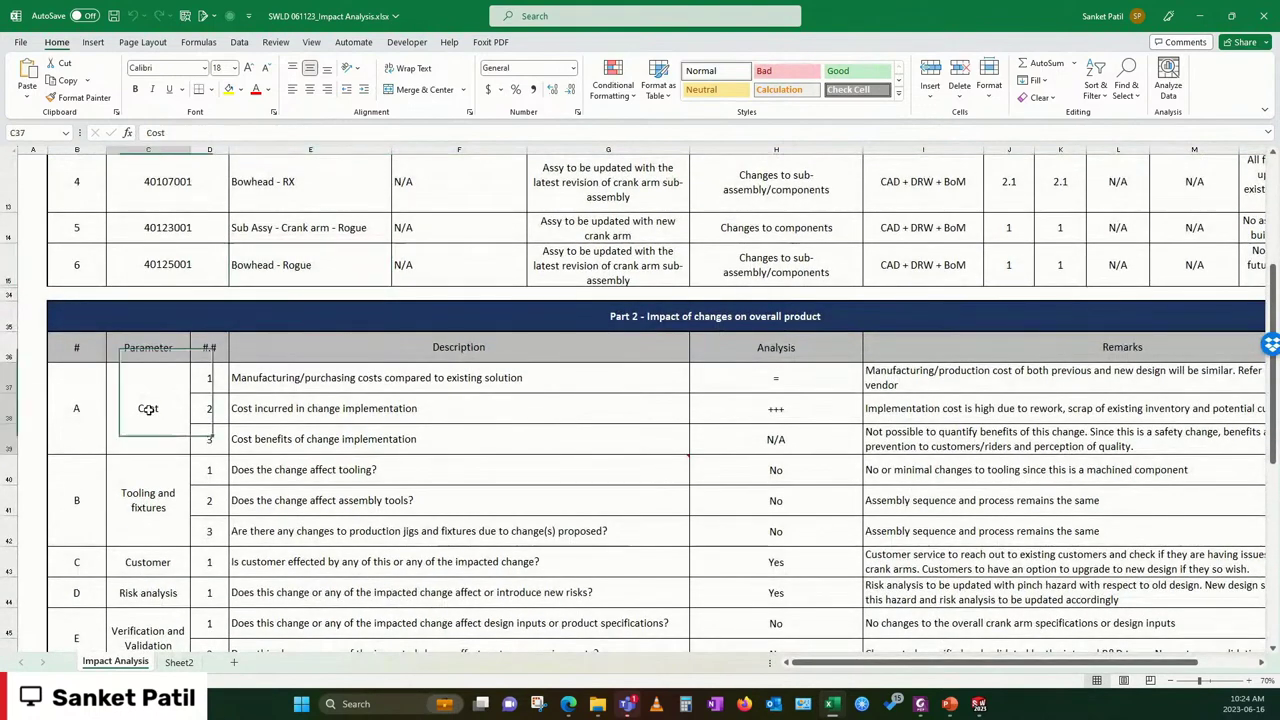
pyautogui.scroll(-1, 840, 451)
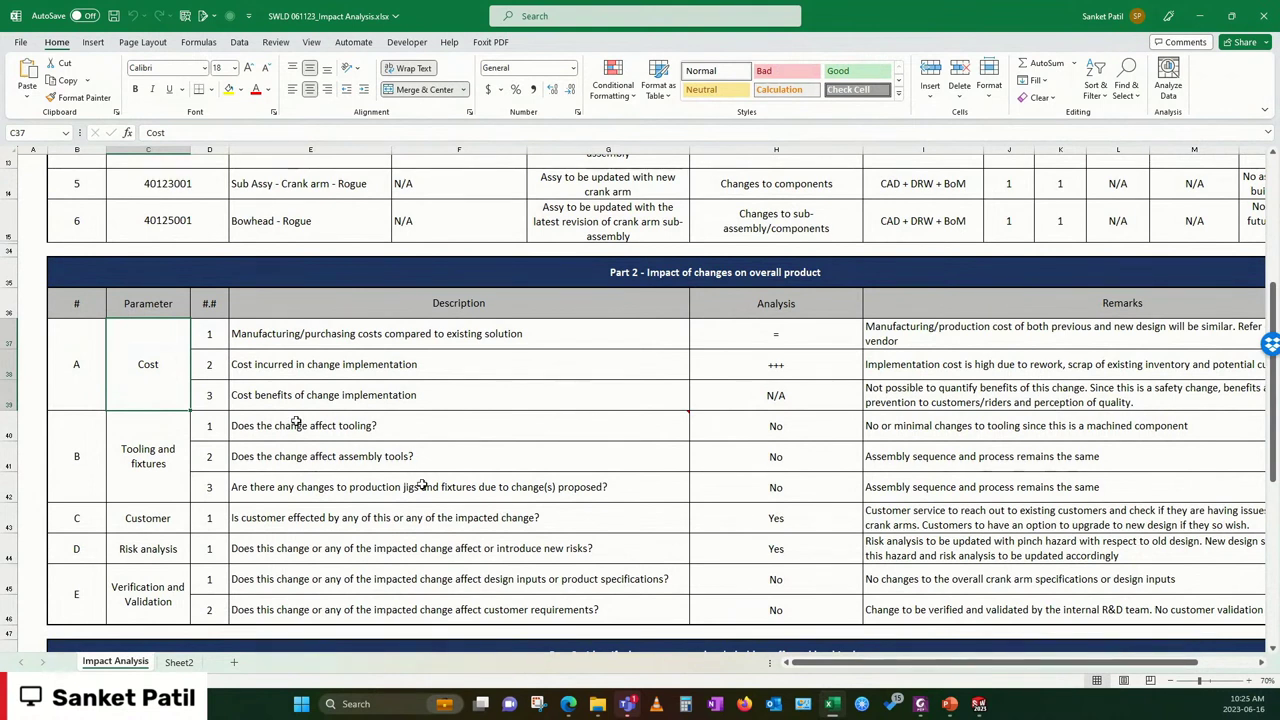
pyautogui.scroll(-1, 245, 450)
pyautogui.click(162, 434)
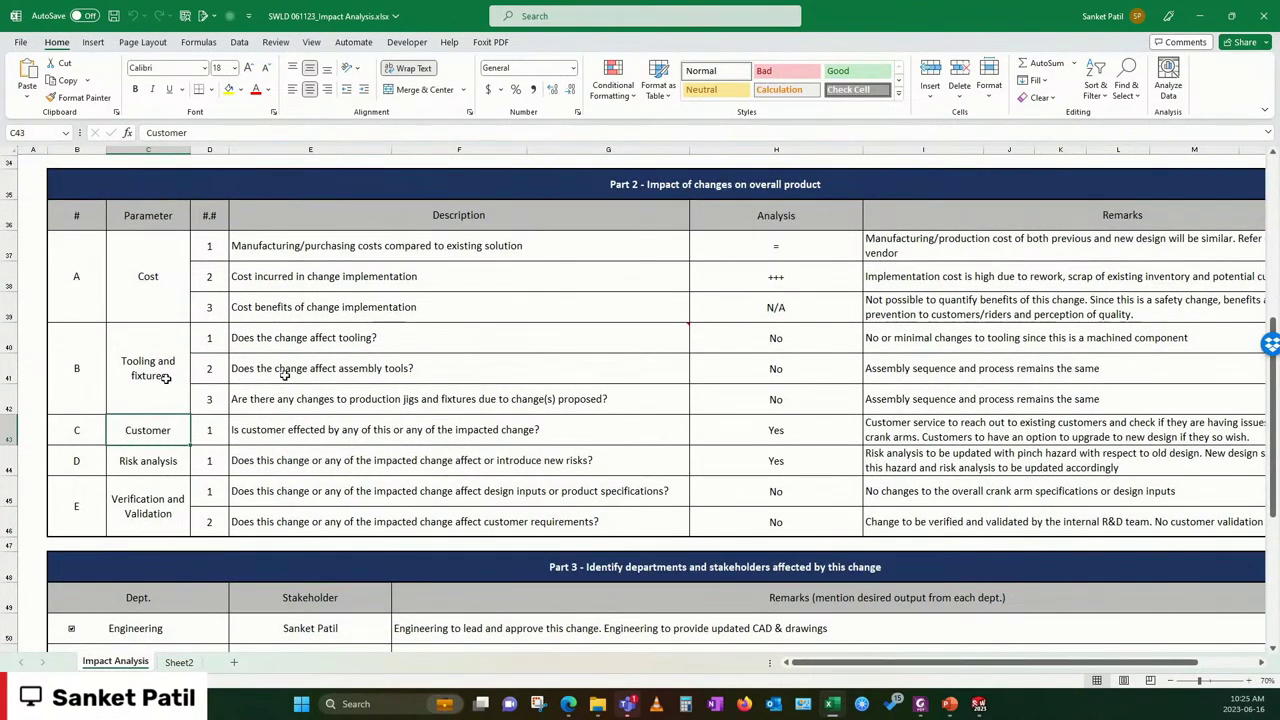
pyautogui.click(884, 424)
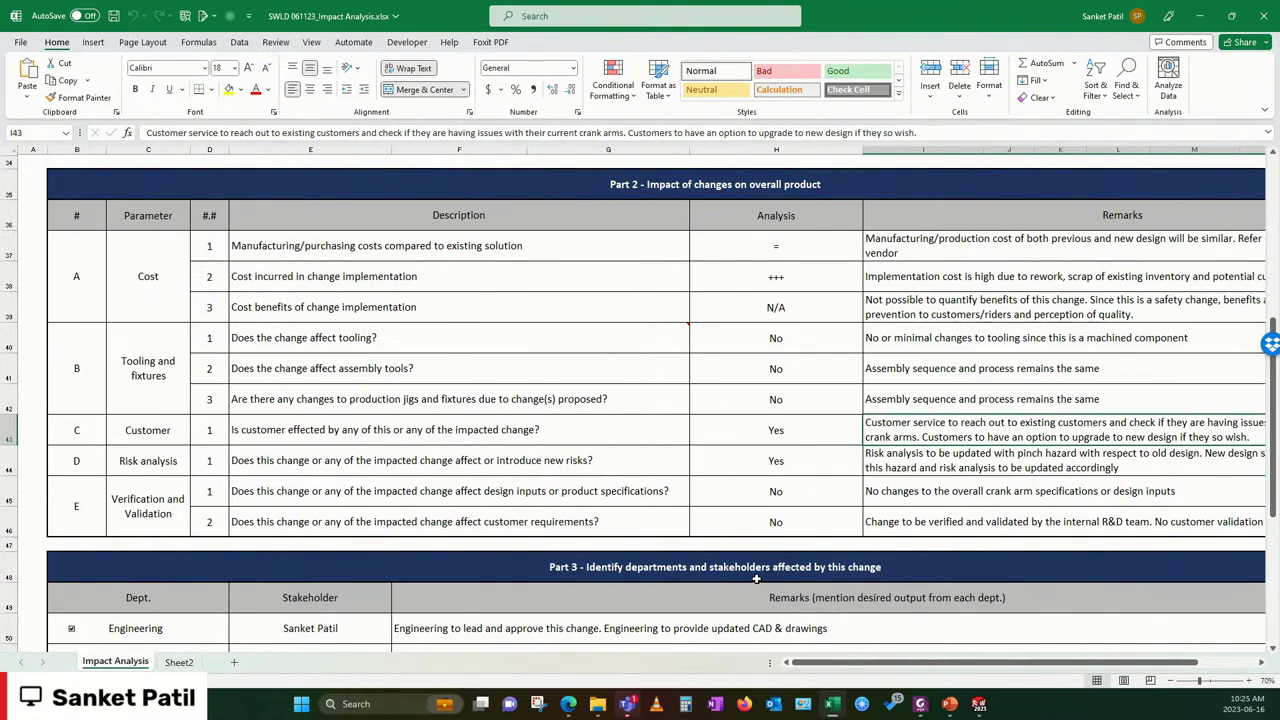
# Step: Bring the Part 3 stakeholder table and Part 4 decision into view, pointing out the Supplier(s) and Customer service rows
pyautogui.scroll(-1, 759, 585)
pyautogui.scroll(-2, 752, 545)
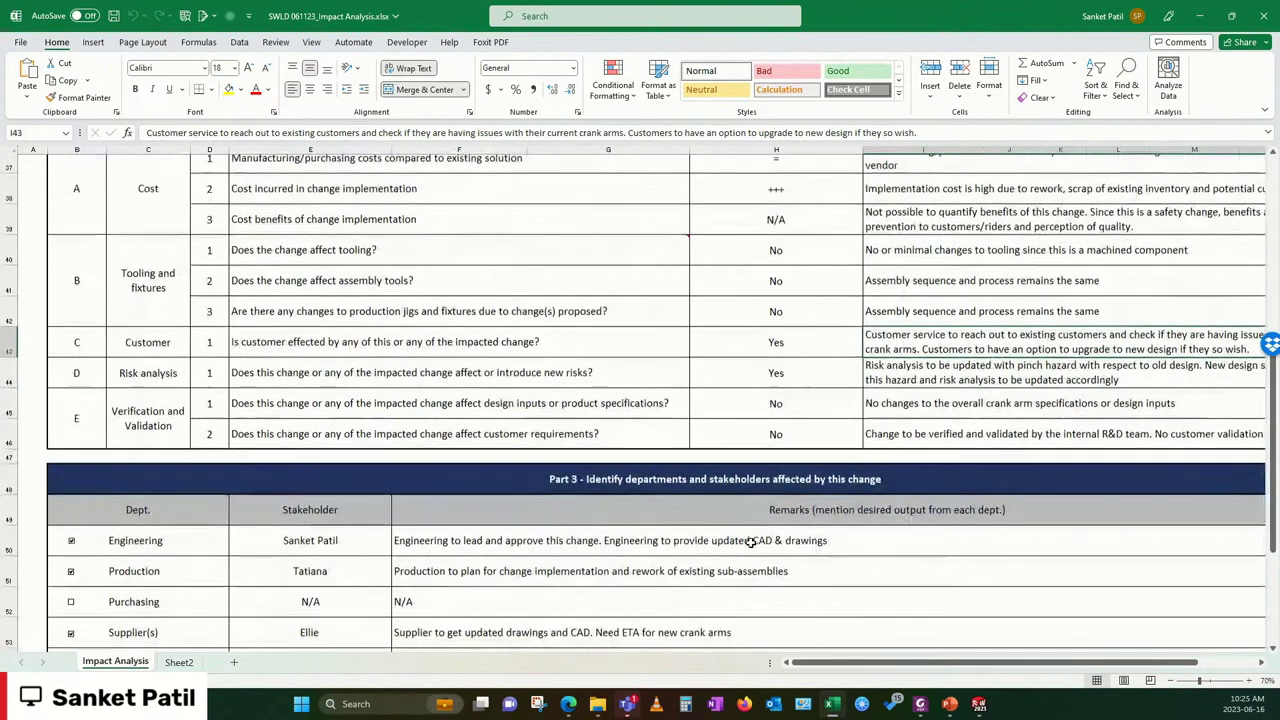
pyautogui.scroll(-2, 752, 545)
pyautogui.scroll(-2, 751, 544)
pyautogui.scroll(-1, 750, 542)
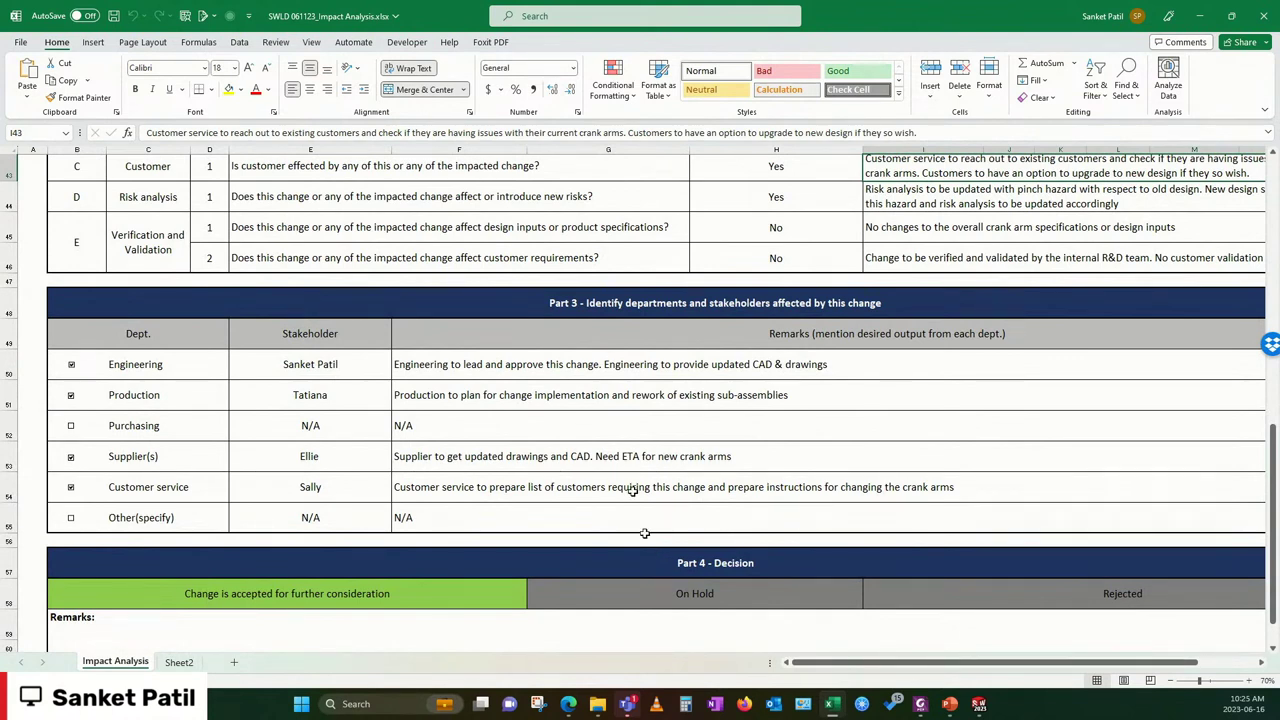
pyautogui.scroll(-1, 626, 497)
pyautogui.click(366, 288)
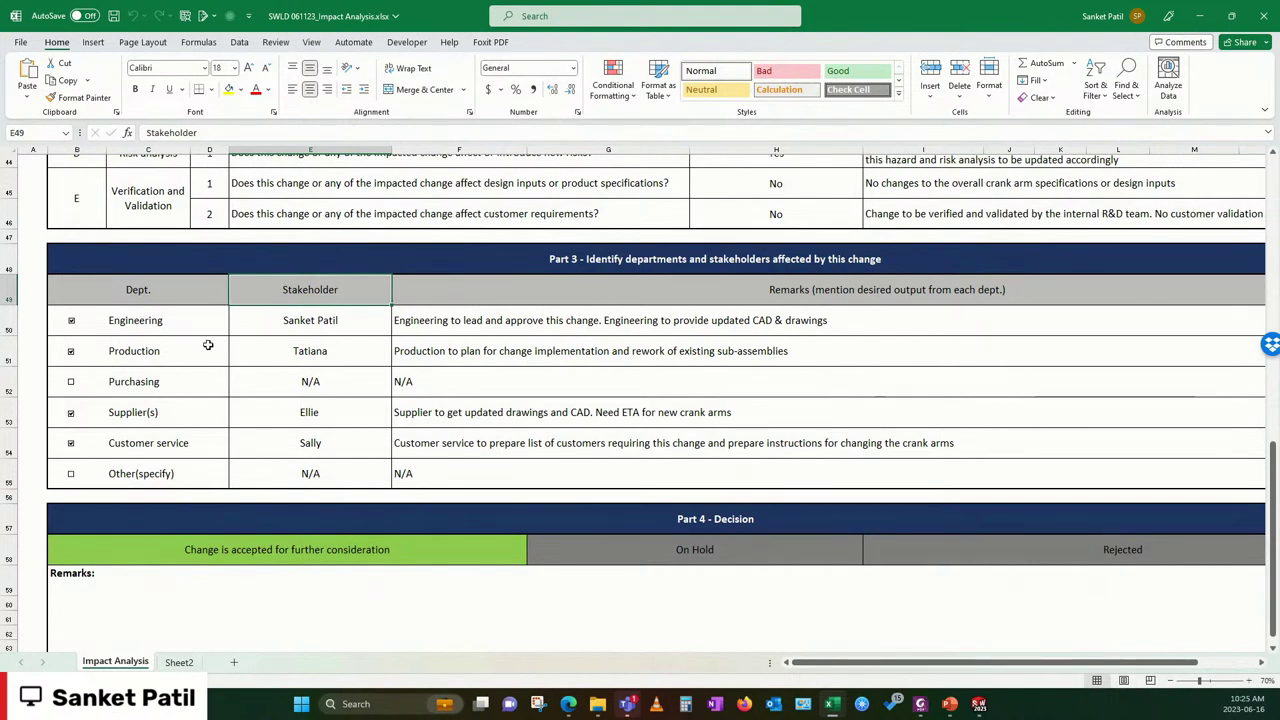
pyautogui.scroll(-1, 330, 283)
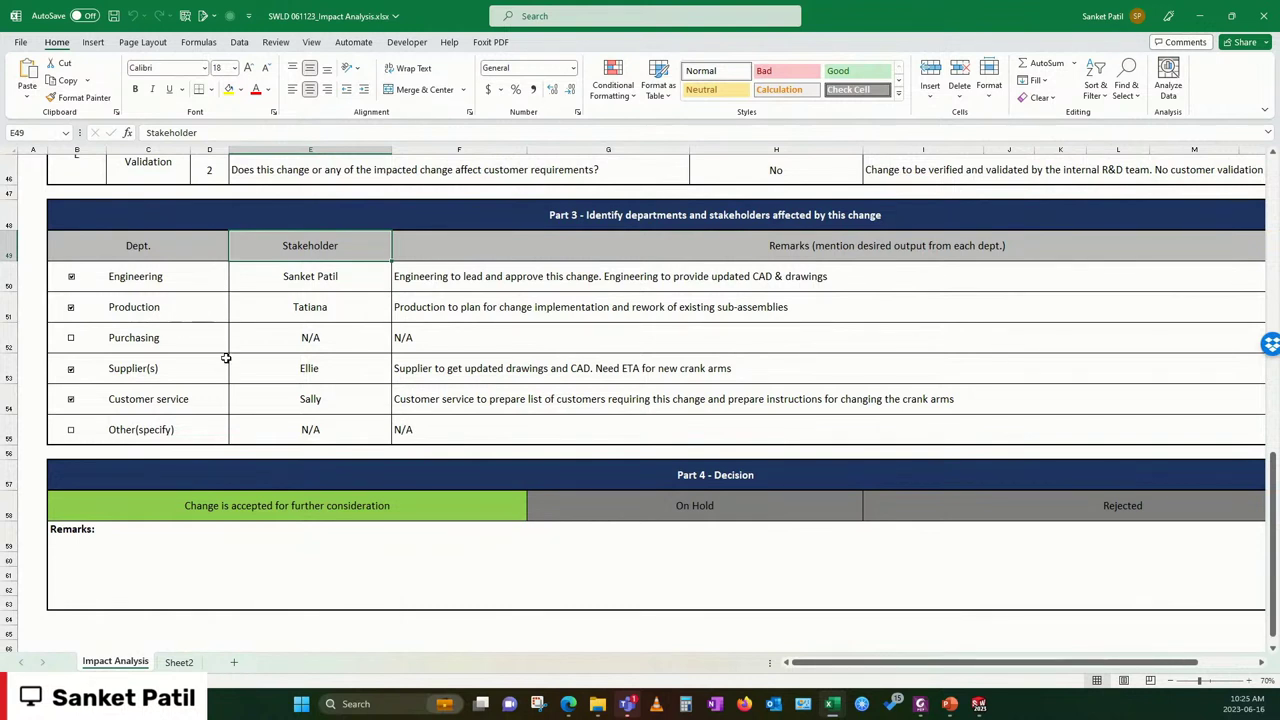
pyautogui.click(191, 370)
pyautogui.click(201, 400)
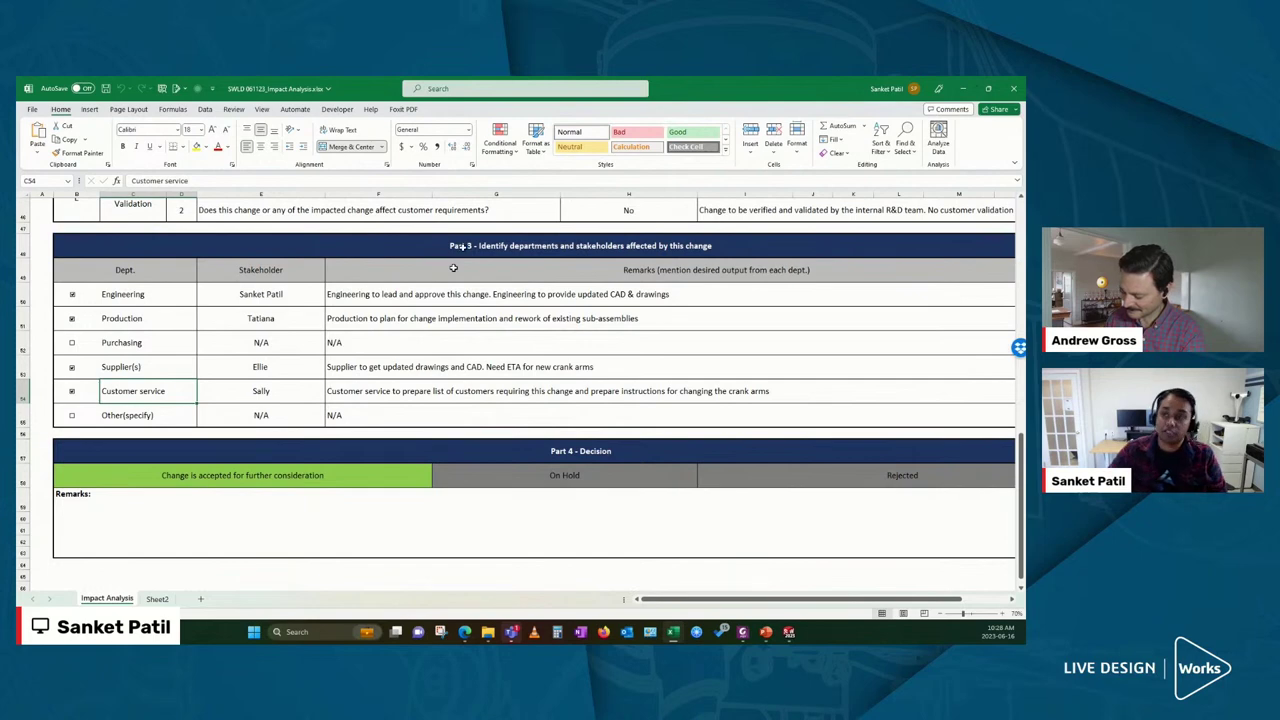
# Step: Minimize the Excel impact analysis workbook to reveal Issue 0623 - Crank Arm Assy in the browser
pyautogui.click(963, 88)
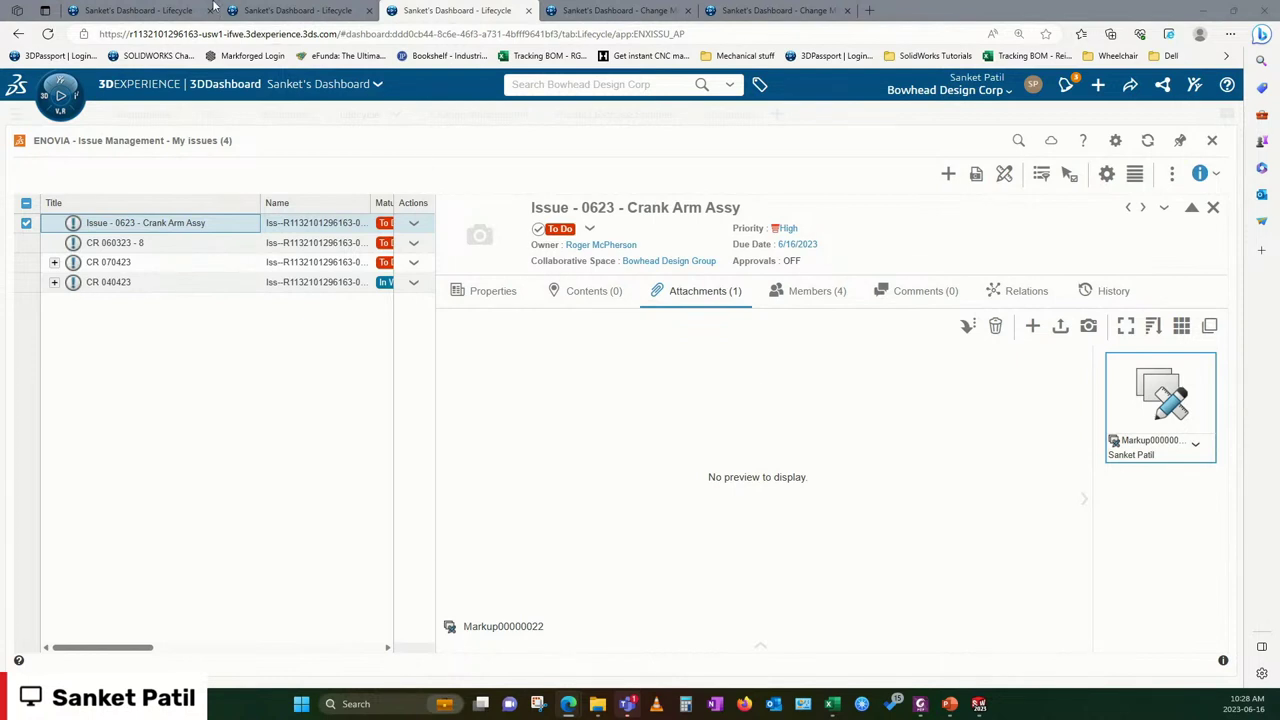
# Step: View the change management process whiteboard, then switch to the Change Management dashboard
pyautogui.click(160, 10)
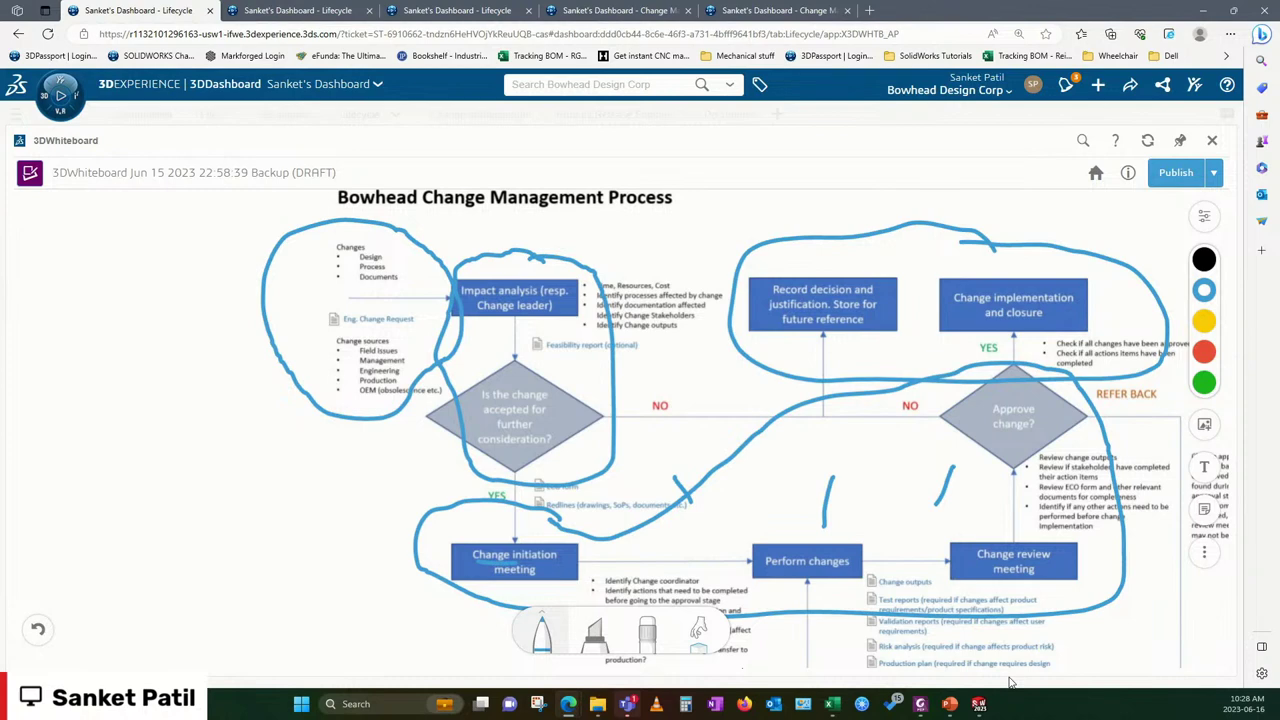
pyautogui.click(738, 10)
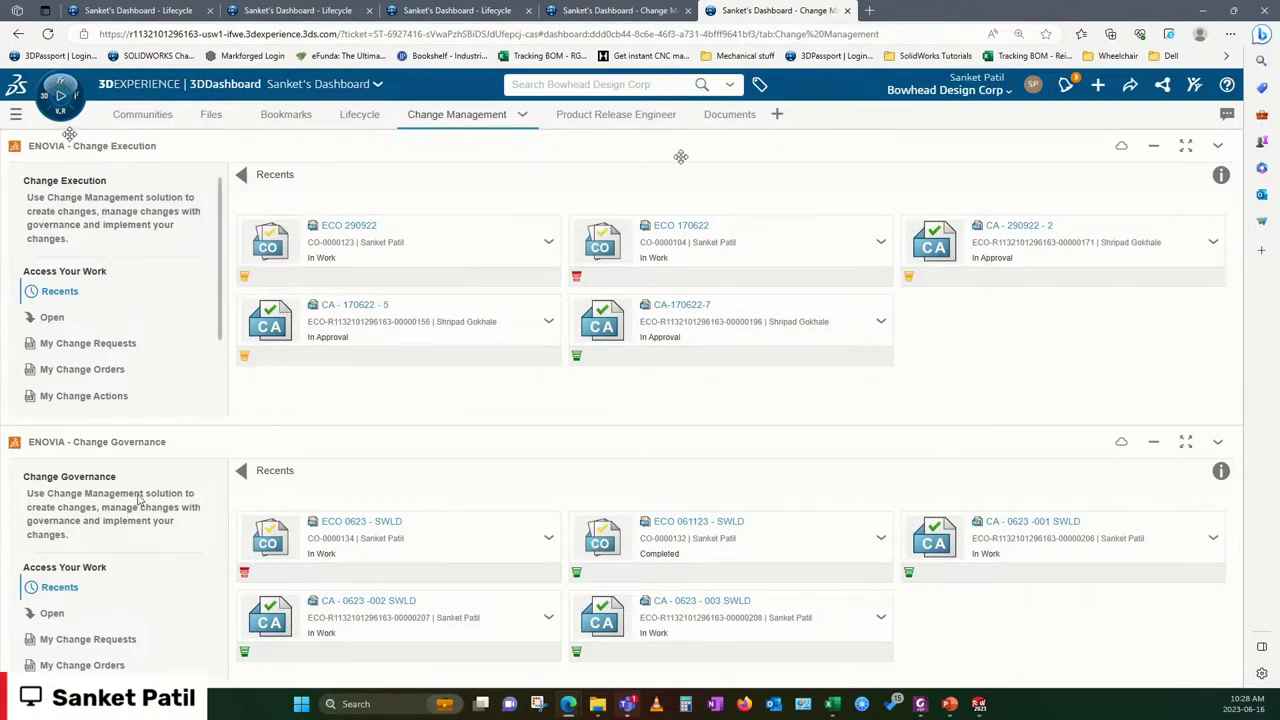
# Step: Check the compass roles panel, then expand the Change Governance widget to full page
pyautogui.click(58, 97)
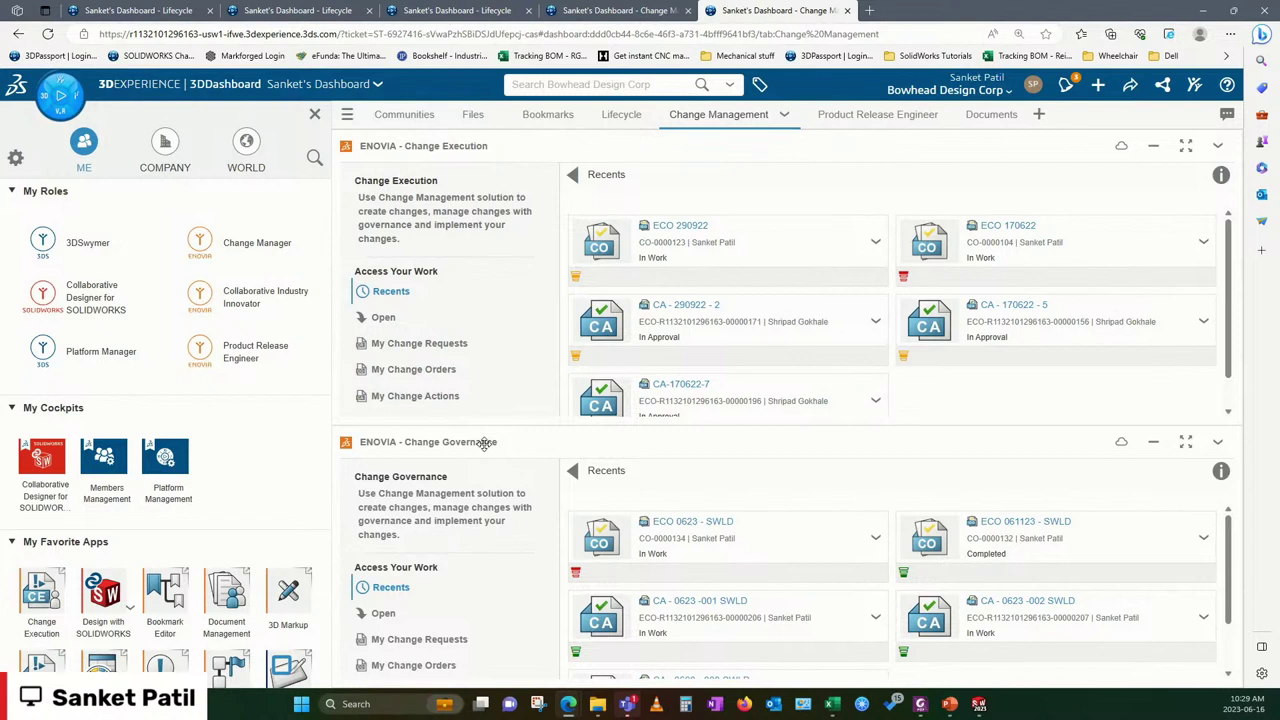
pyautogui.click(313, 119)
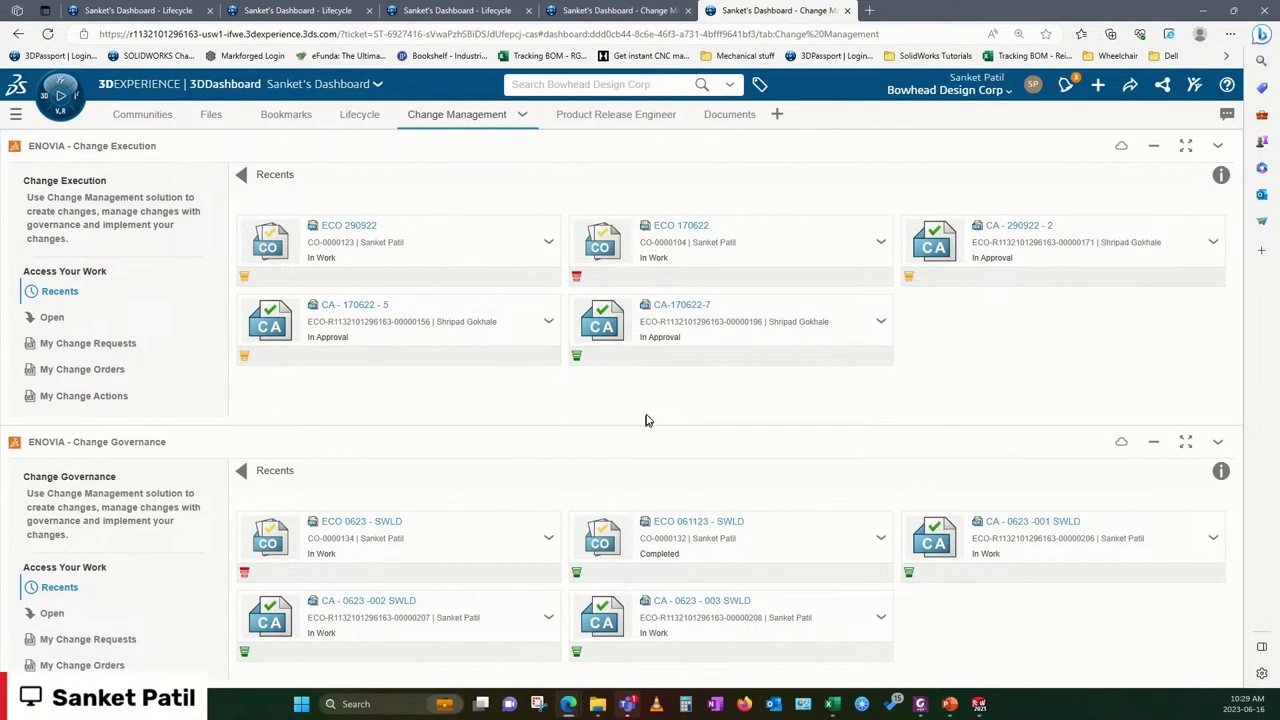
pyautogui.click(1185, 442)
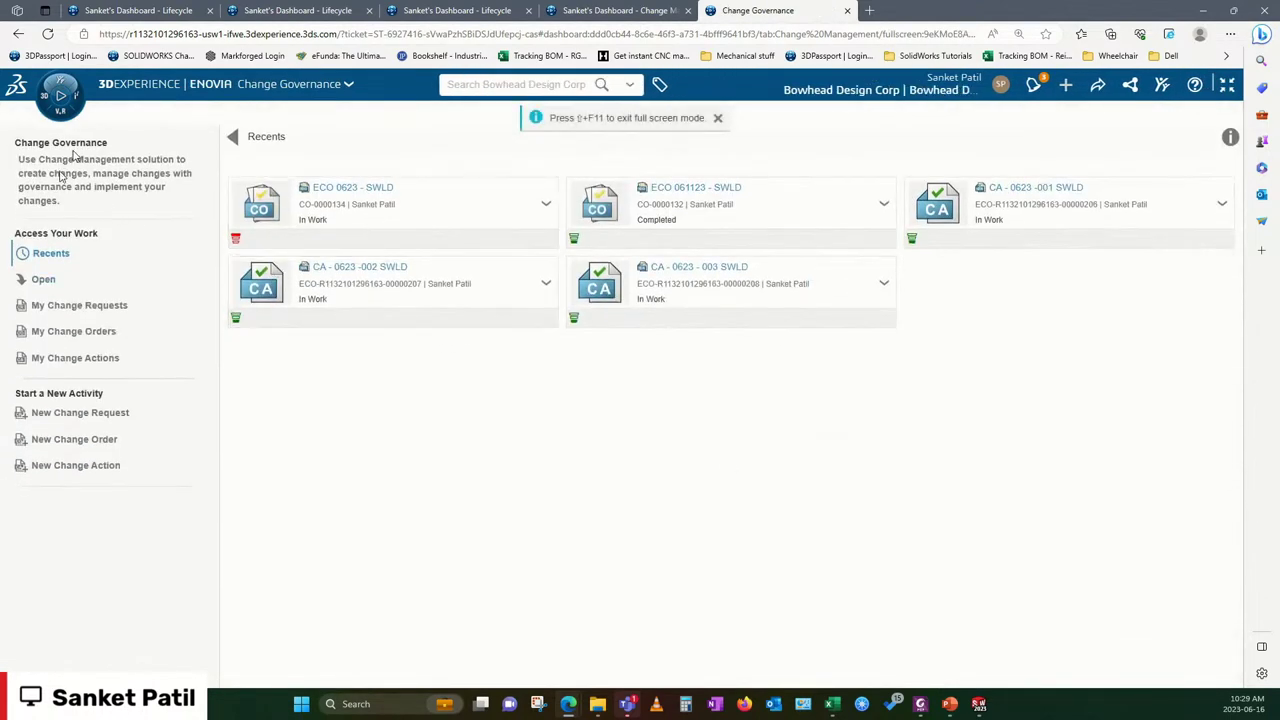
pyautogui.moveTo(393, 211)
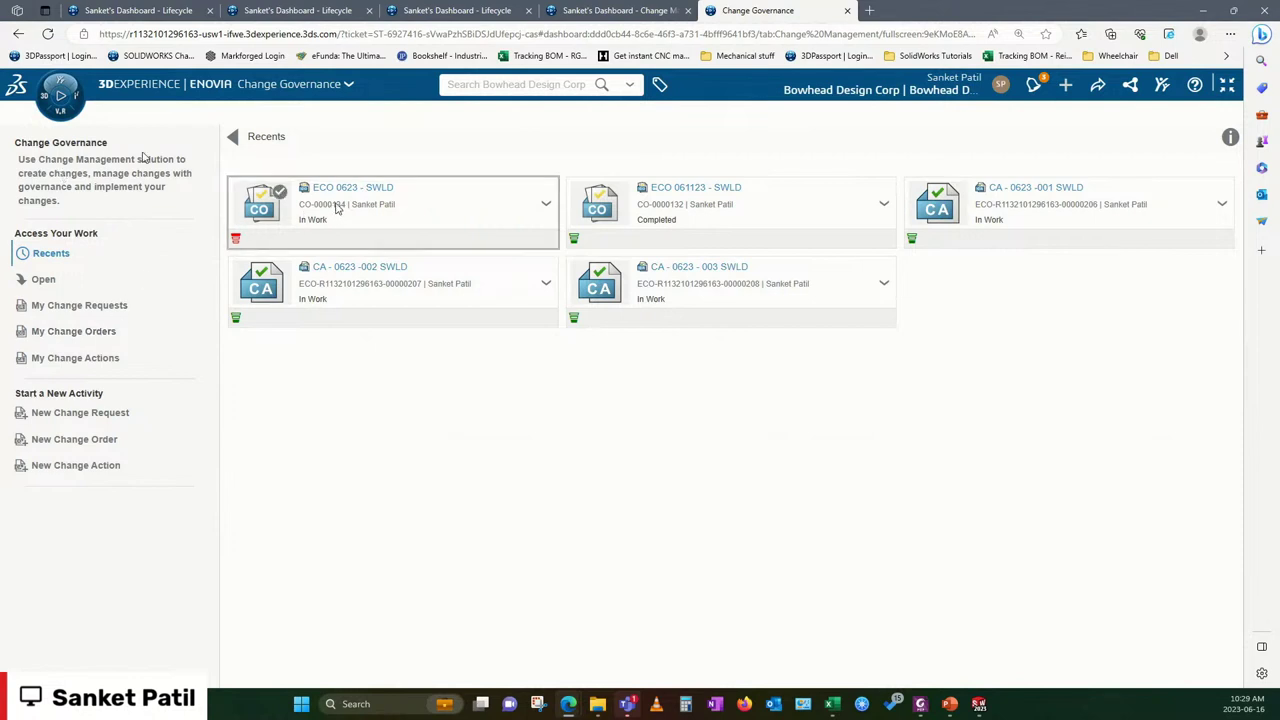
# Step: Open ECO 0623 - SWLD, glance at the crank arm markup, and return to Issue 0623
pyautogui.doubleClick(360, 205)
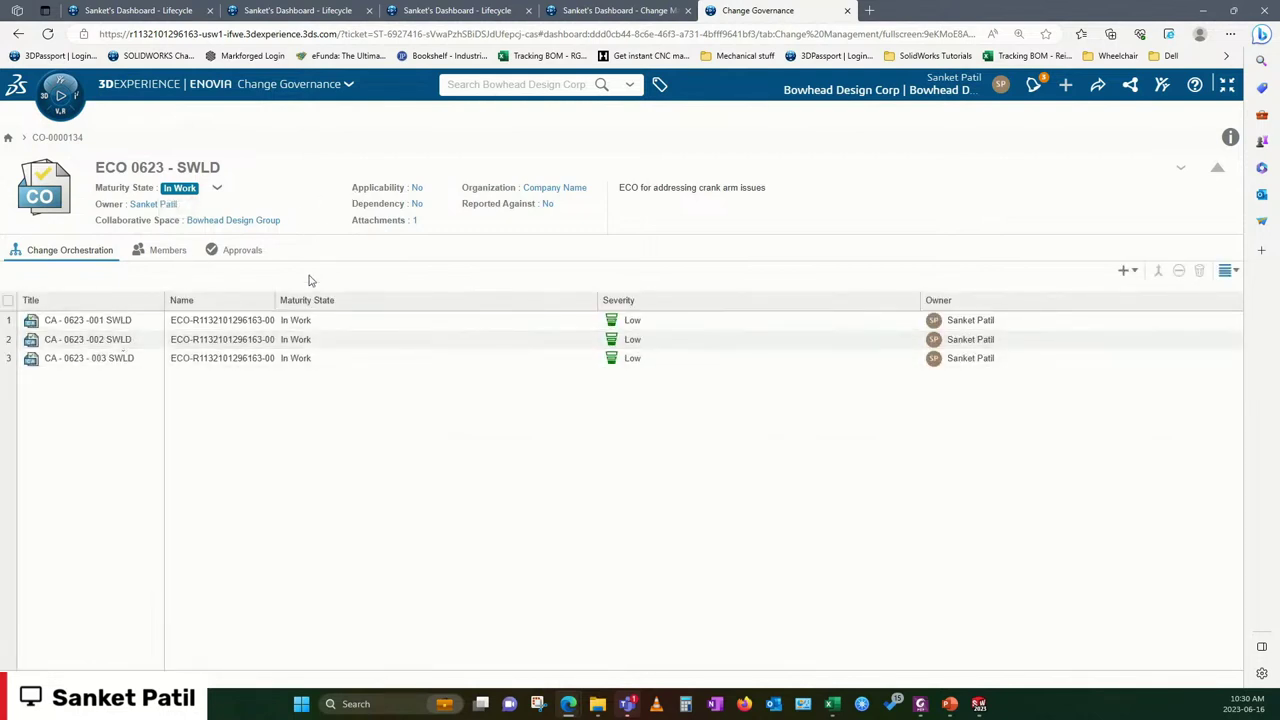
pyautogui.click(308, 13)
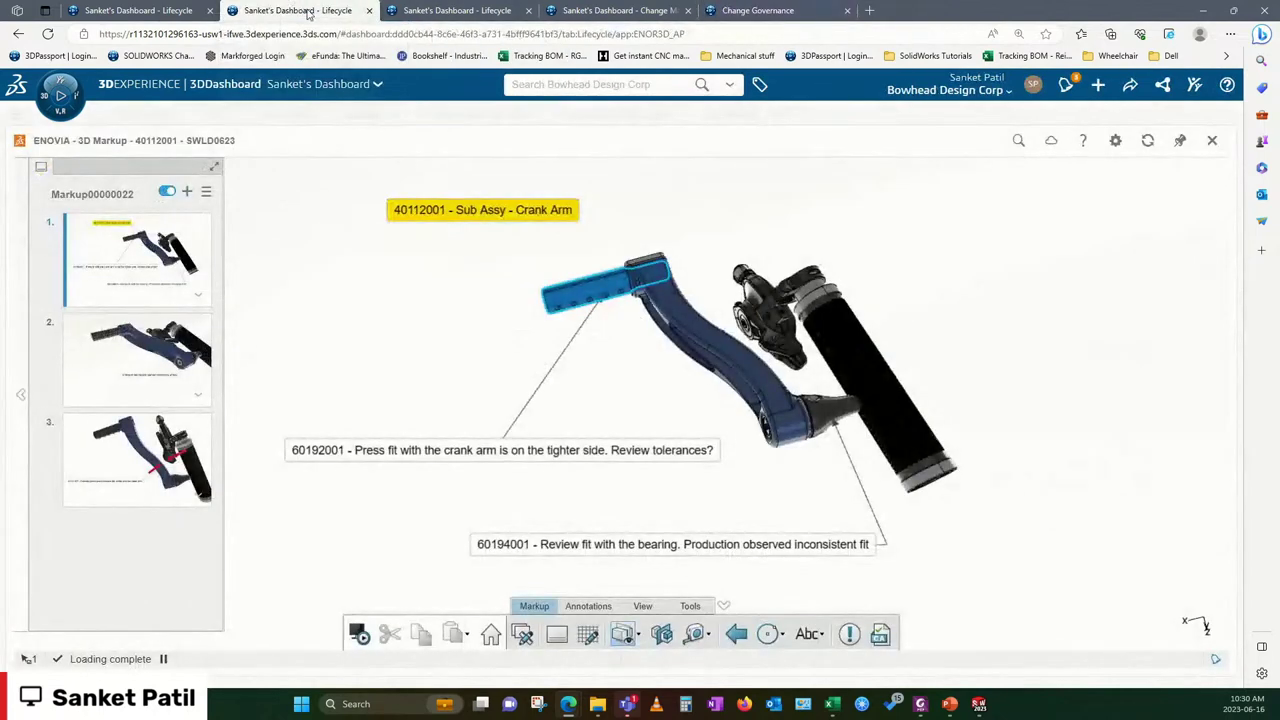
pyautogui.click(445, 10)
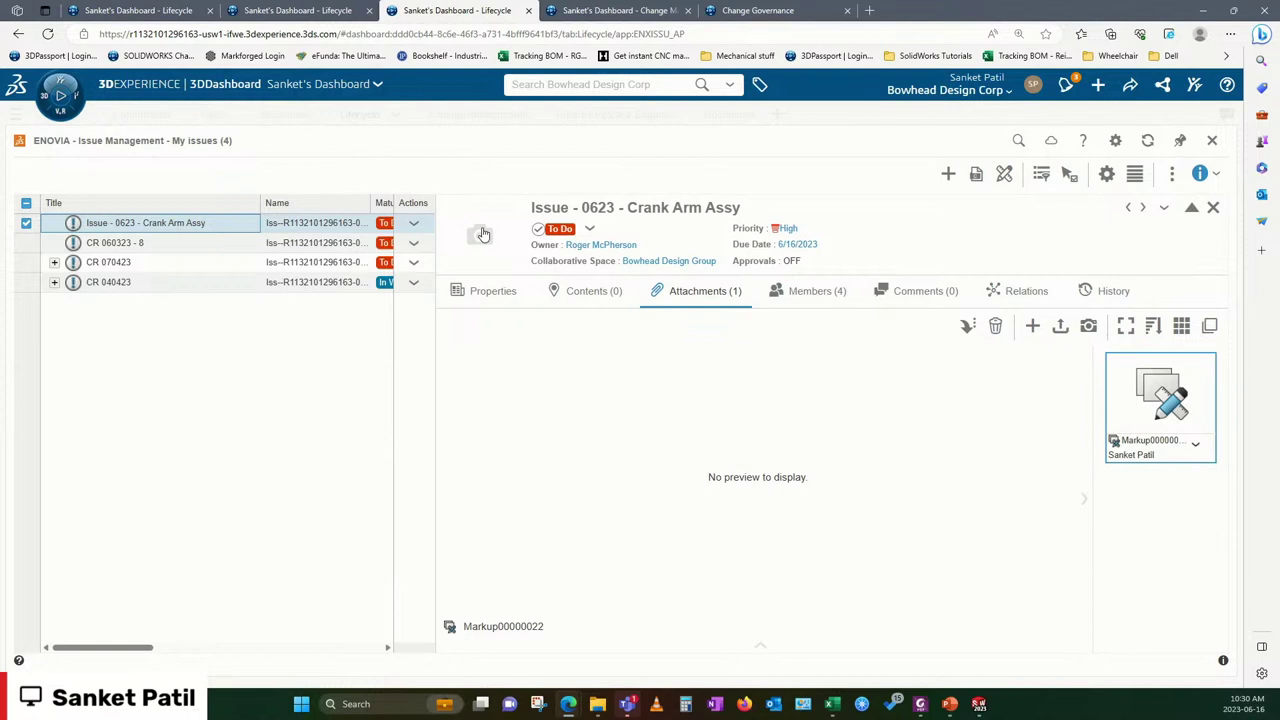
# Step: Link ECO 0623 - SWLD, found by searching 'eco 0623', as Resolved By in the issue's contents
pyautogui.click(617, 296)
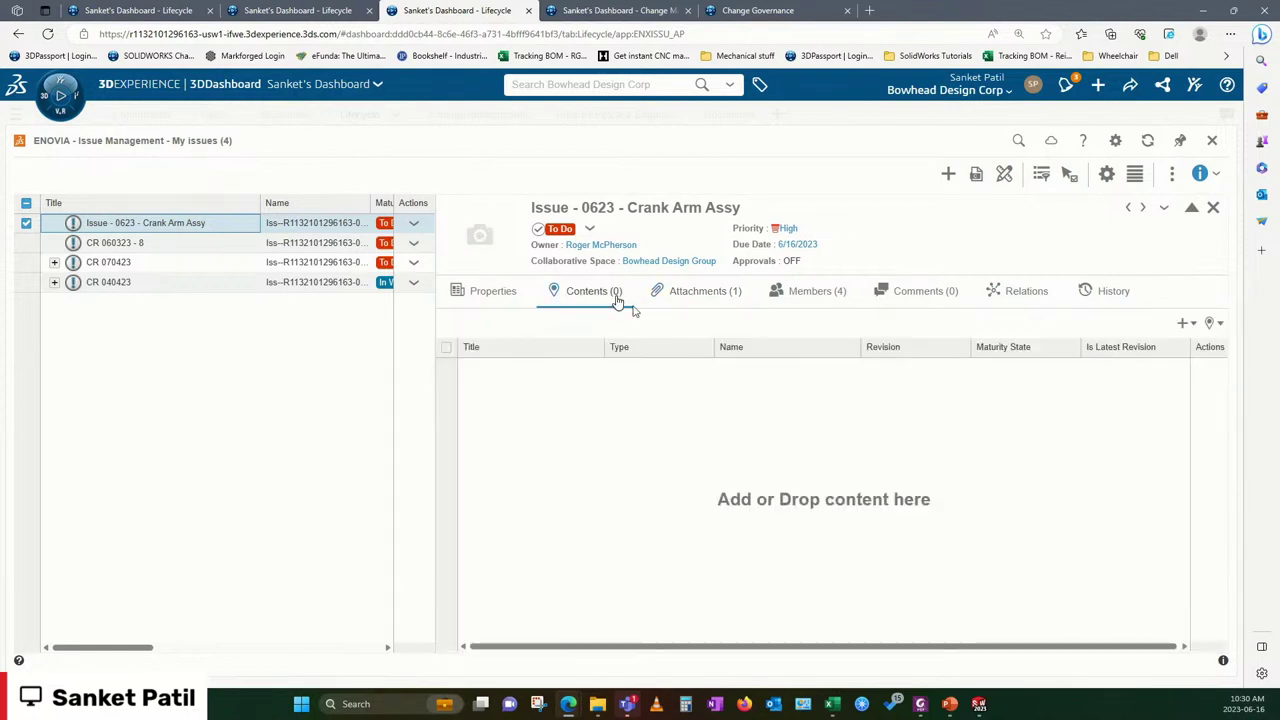
pyautogui.click(1192, 326)
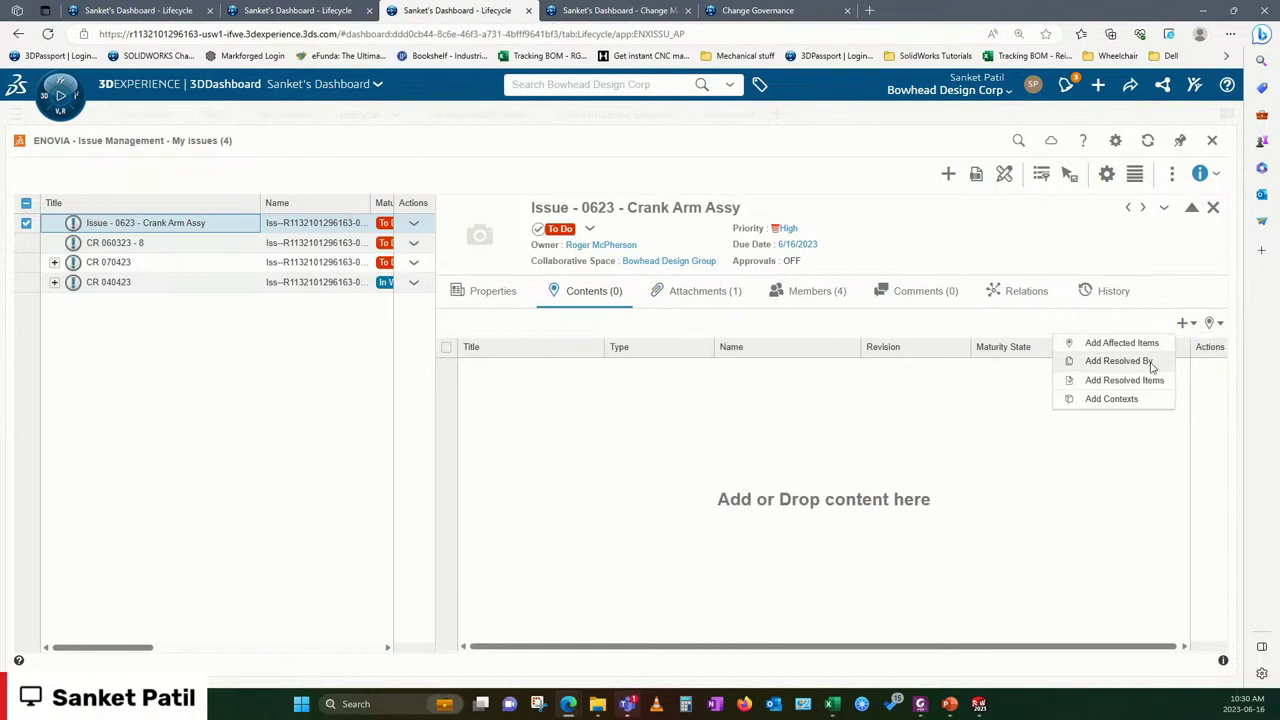
pyautogui.click(1119, 361)
pyautogui.click(649, 86)
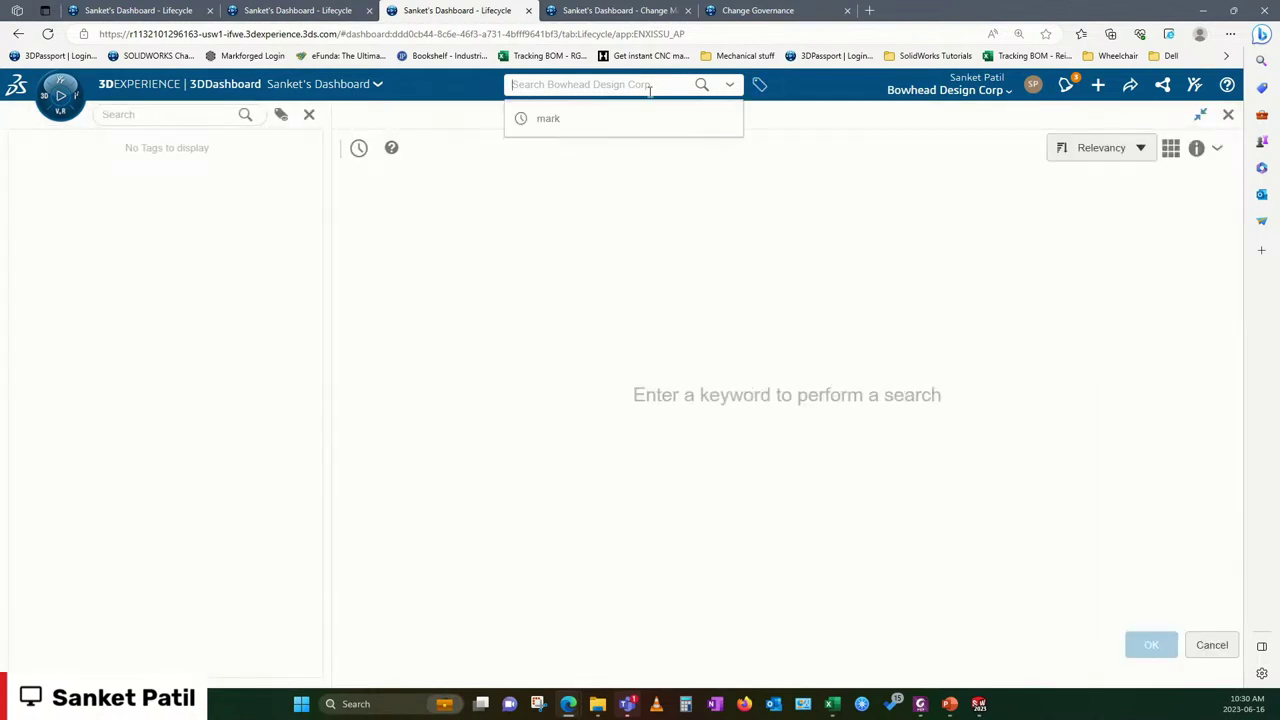
pyautogui.write('eco ')
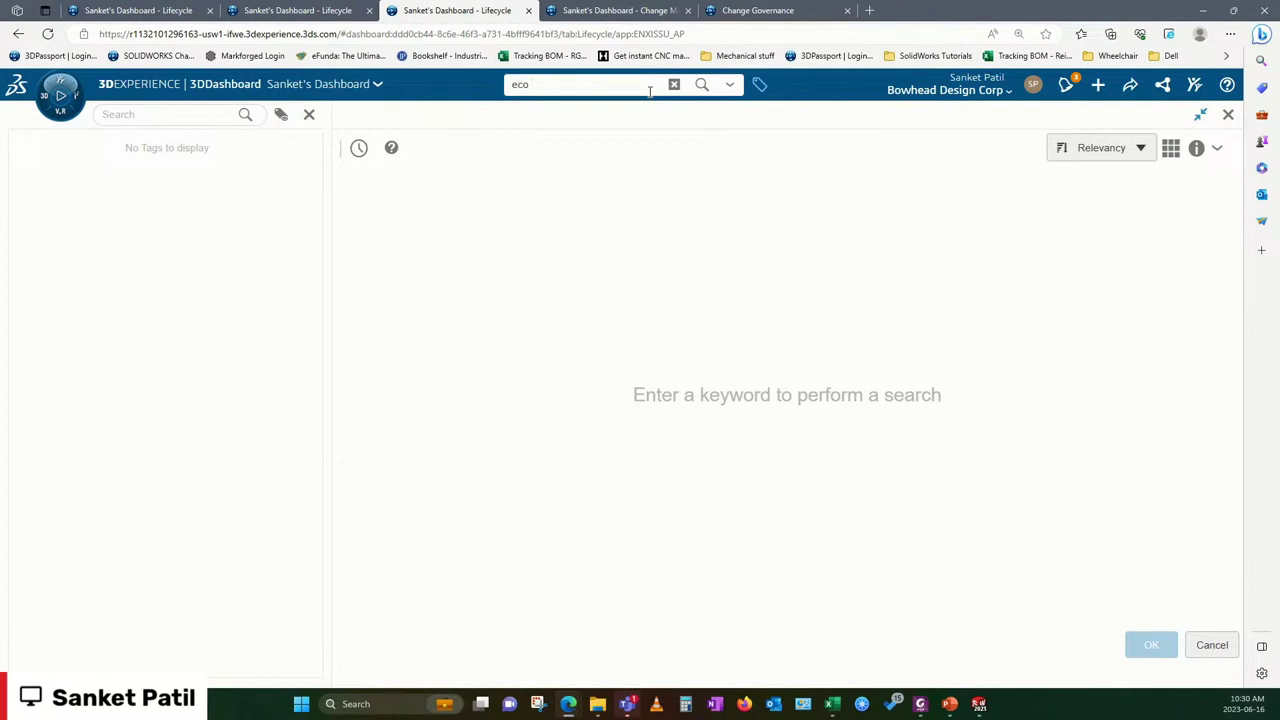
pyautogui.write('0623')
pyautogui.press('Return')
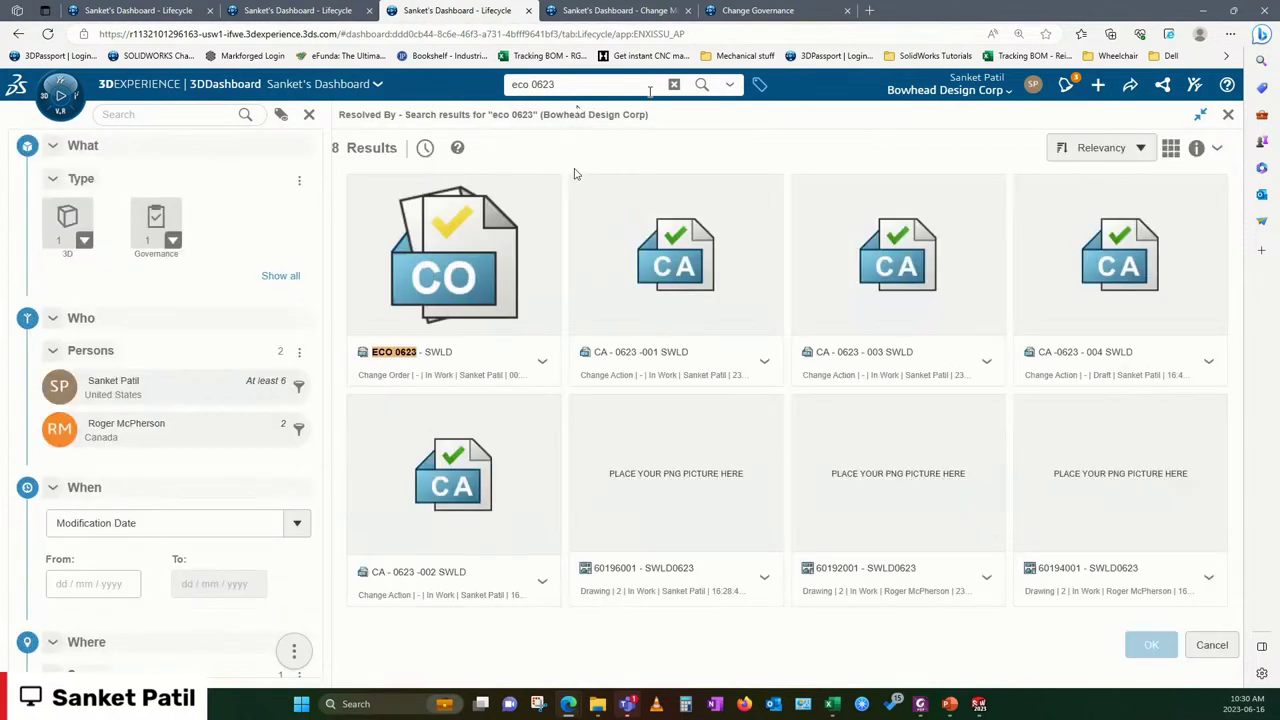
pyautogui.click(492, 270)
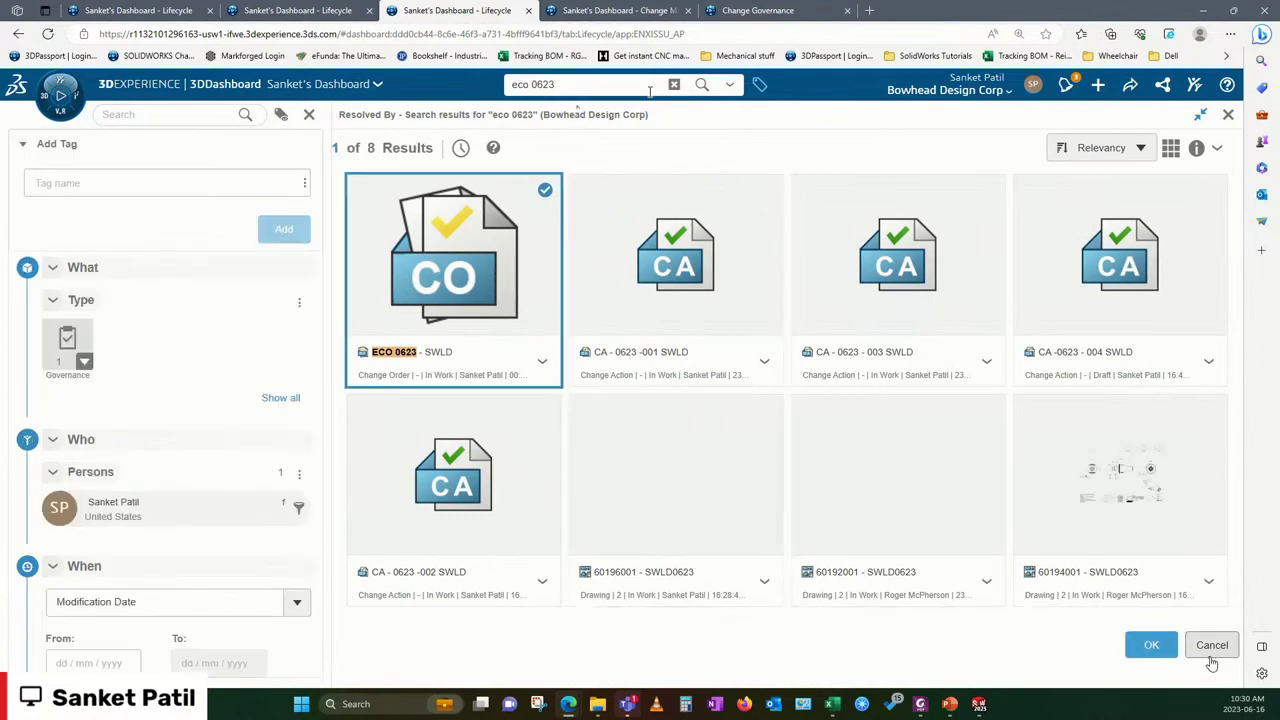
pyautogui.click(1151, 645)
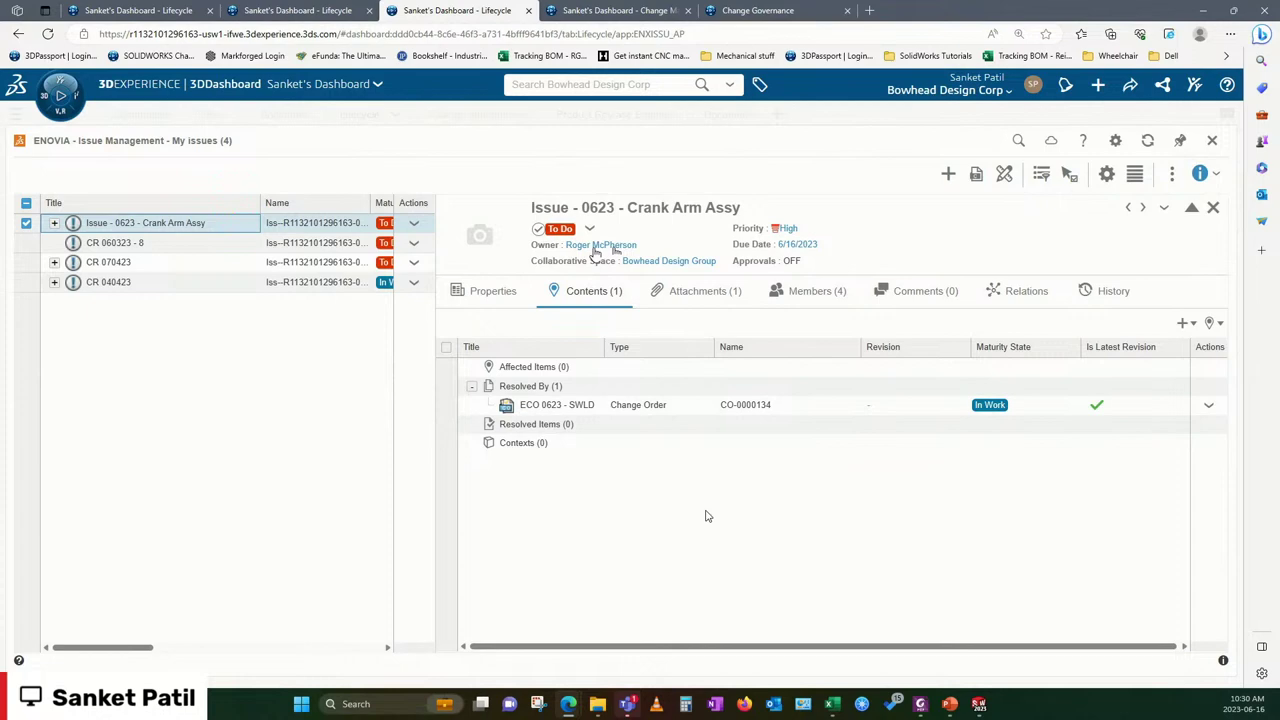
# Step: Go back to the Change Management dashboard showing ECO 0623 - SWLD In Work
pyautogui.click(635, 10)
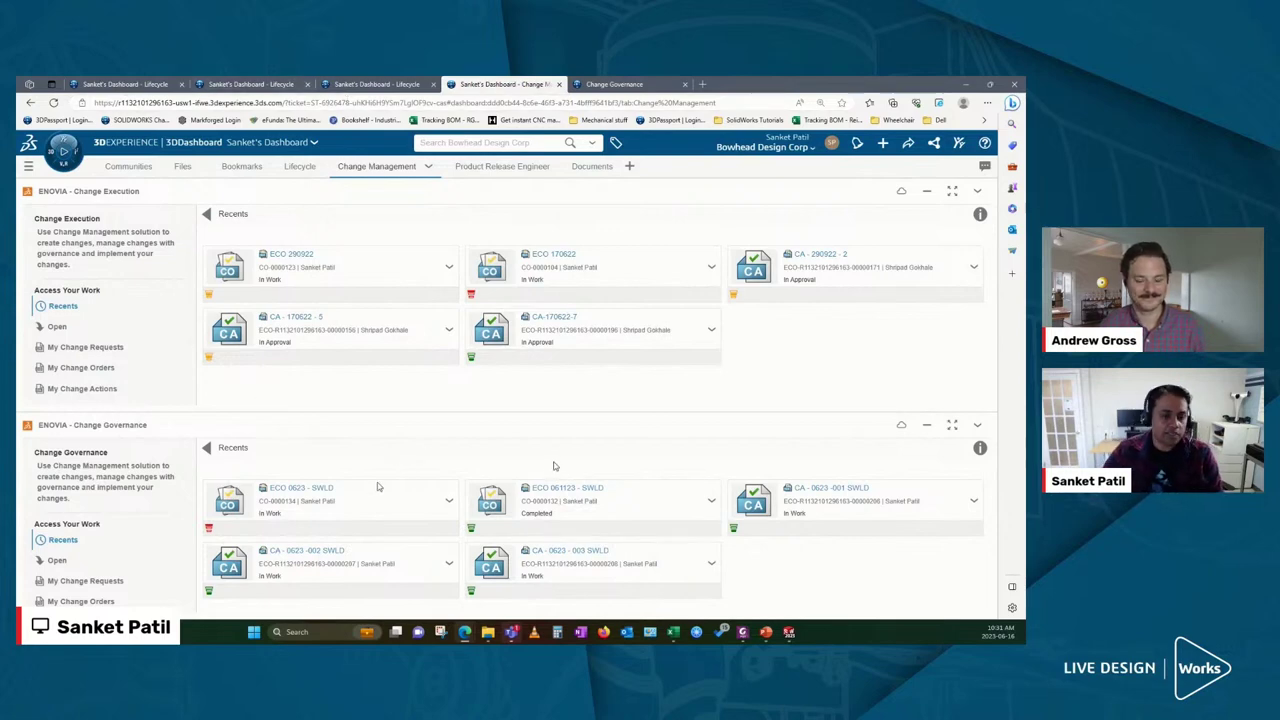
# Step: Open ECO 0623 - SWLD in Change Governance via Open With and display its Members list
pyautogui.click(952, 425)
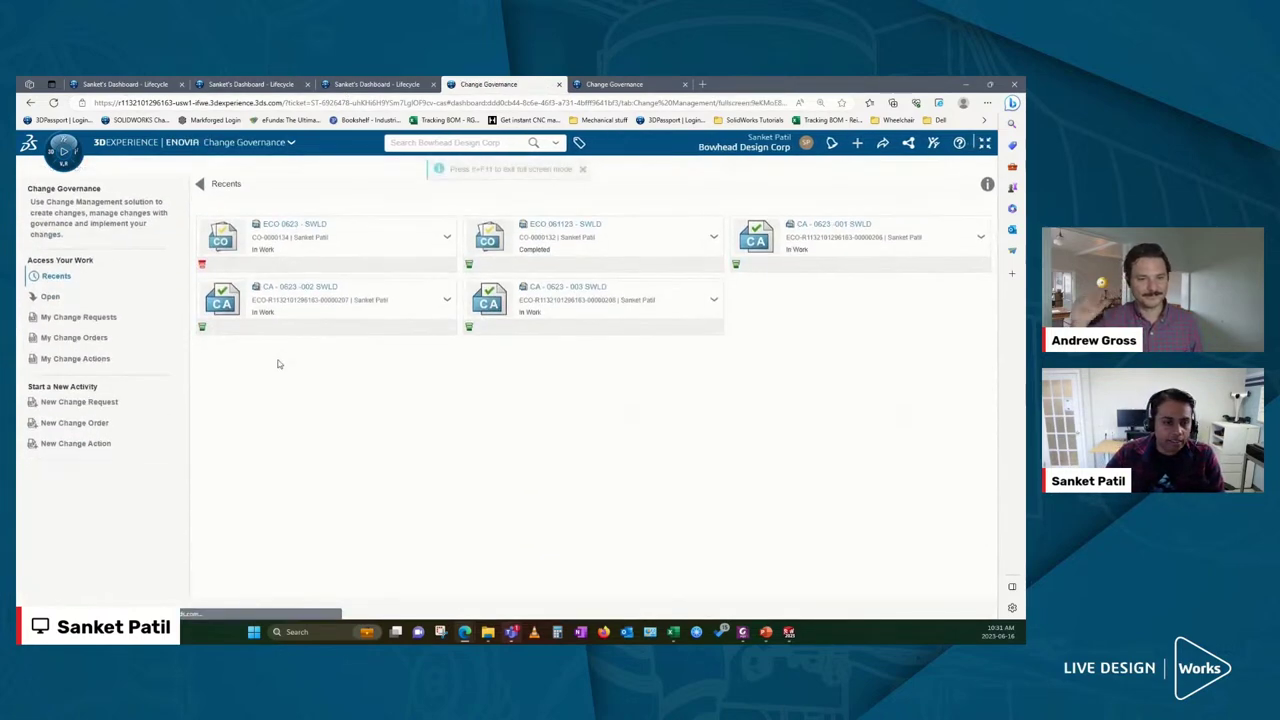
pyautogui.rightClick(290, 244)
pyautogui.moveTo(330, 279)
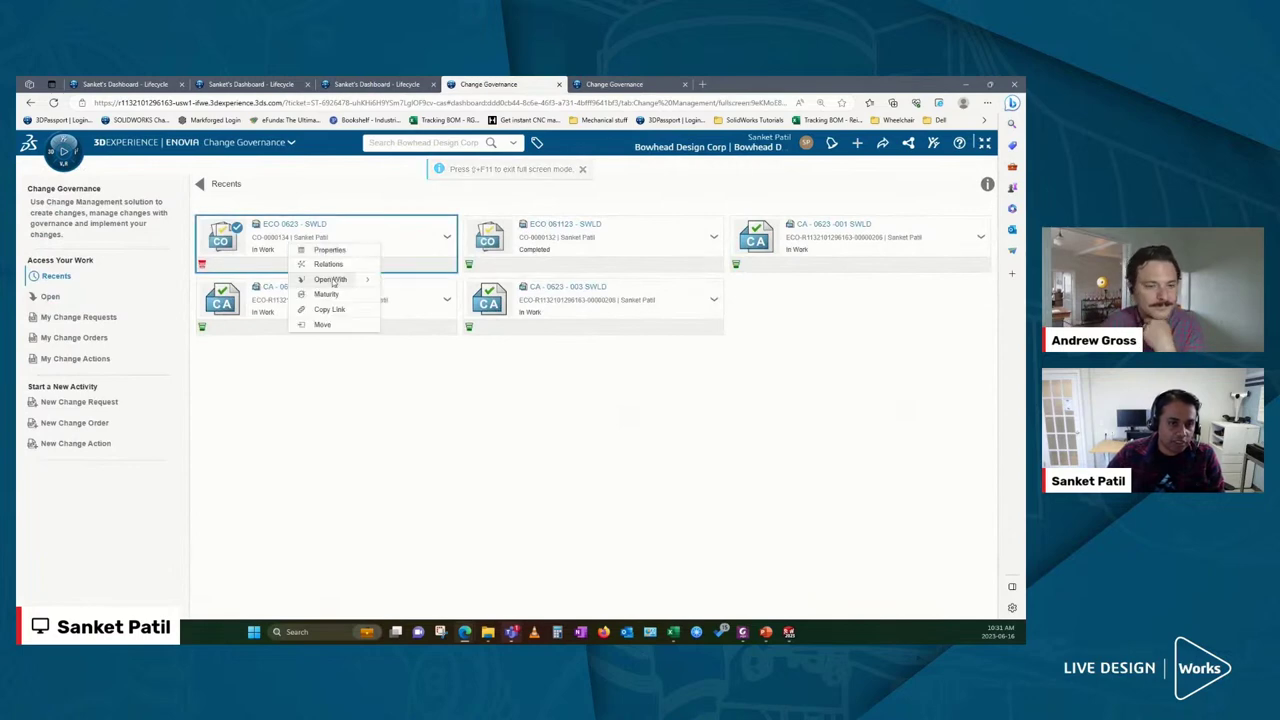
pyautogui.click(435, 293)
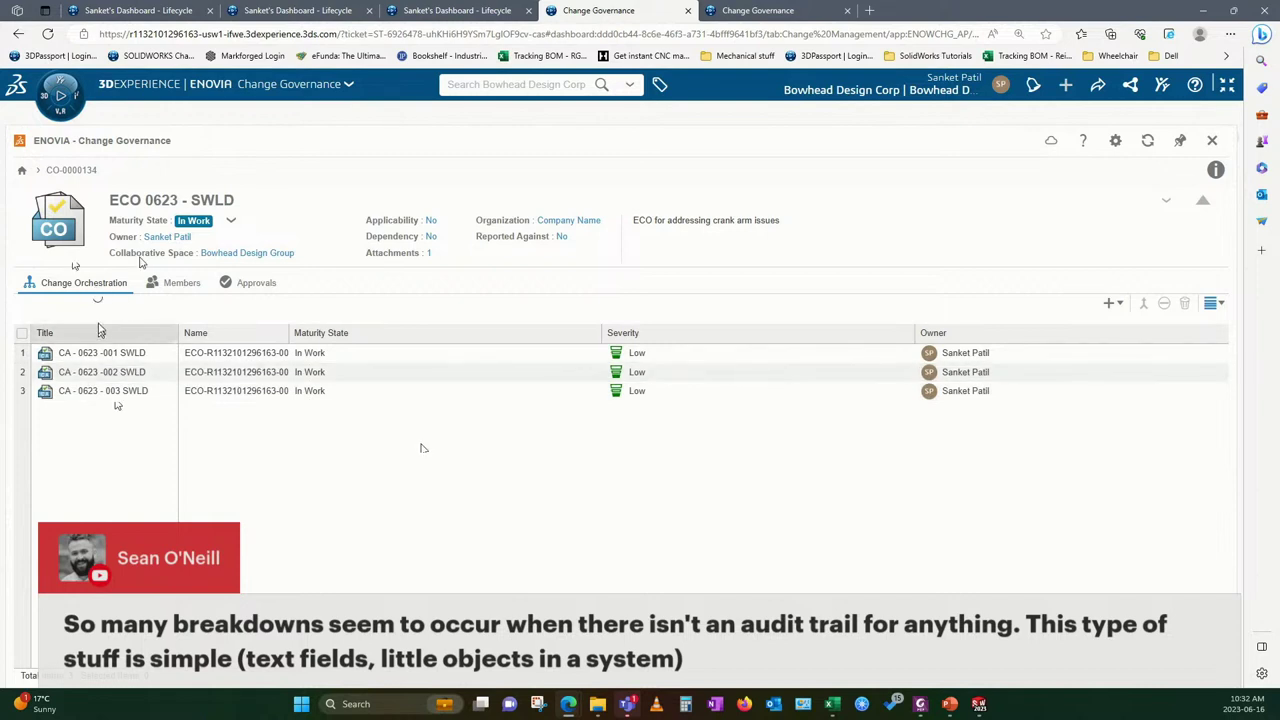
pyautogui.click(175, 285)
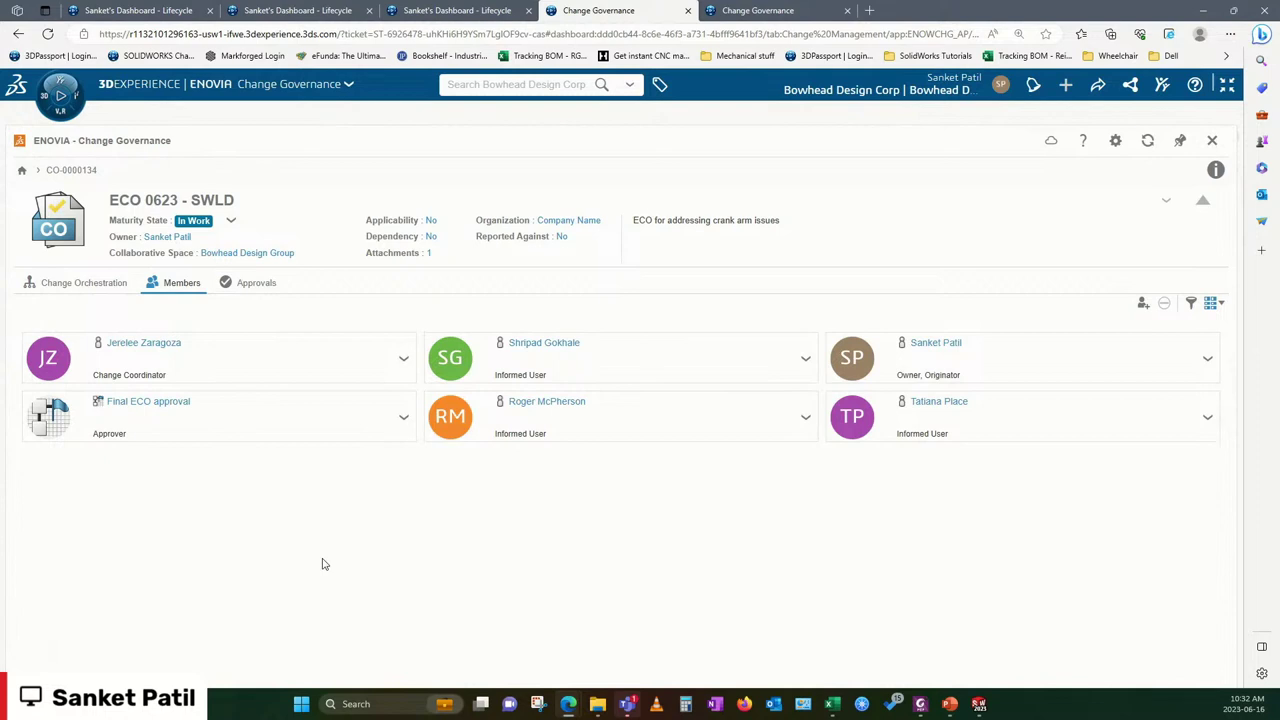
pyautogui.click(1138, 308)
pyautogui.click(178, 432)
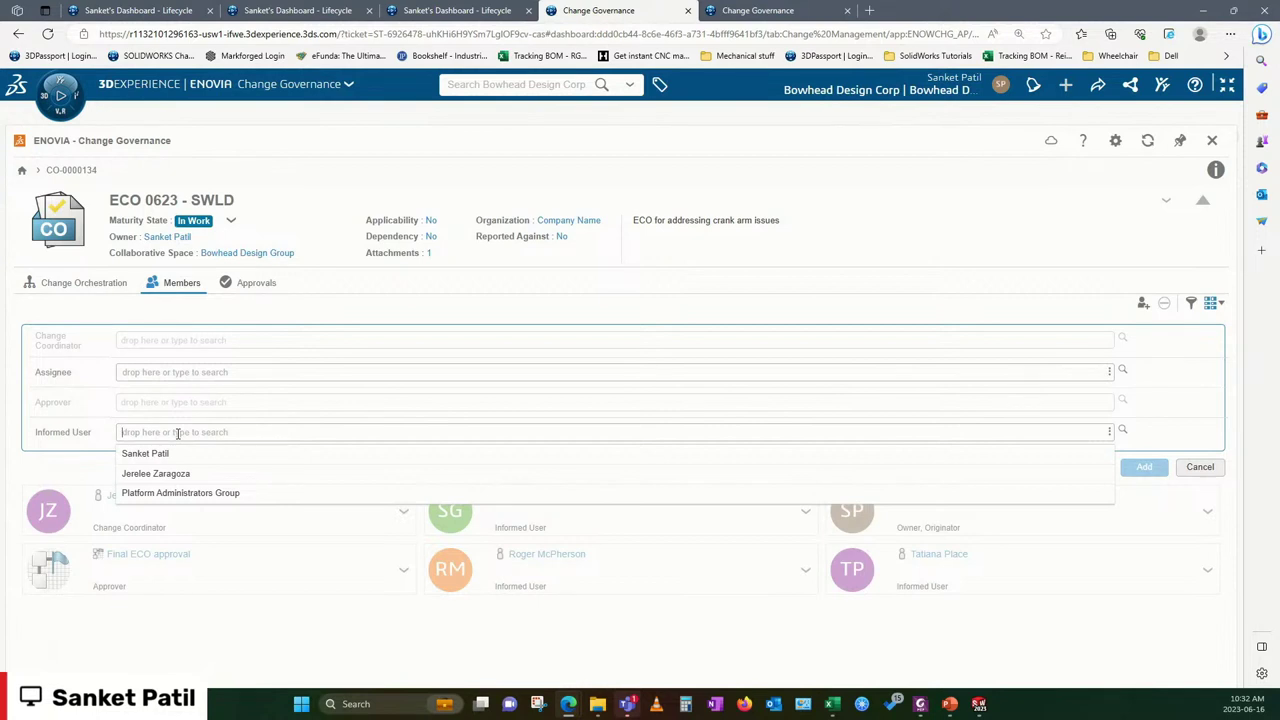
pyautogui.click(178, 372)
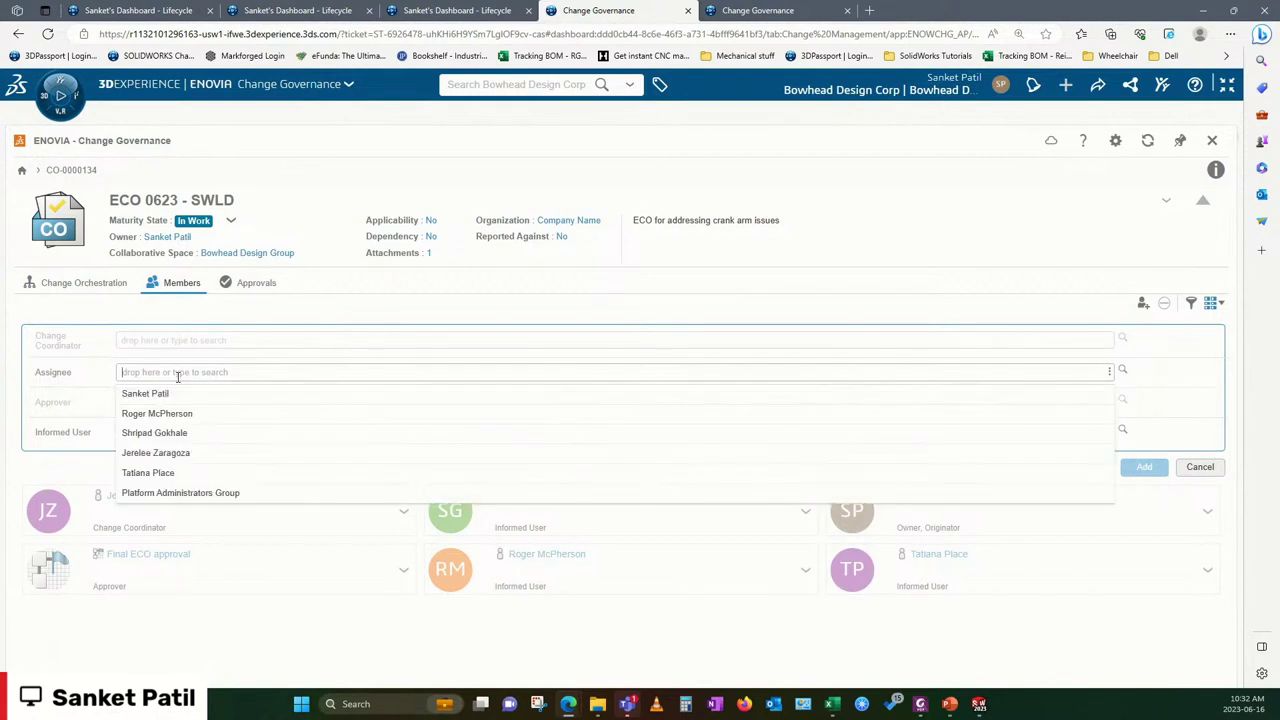
pyautogui.click(226, 345)
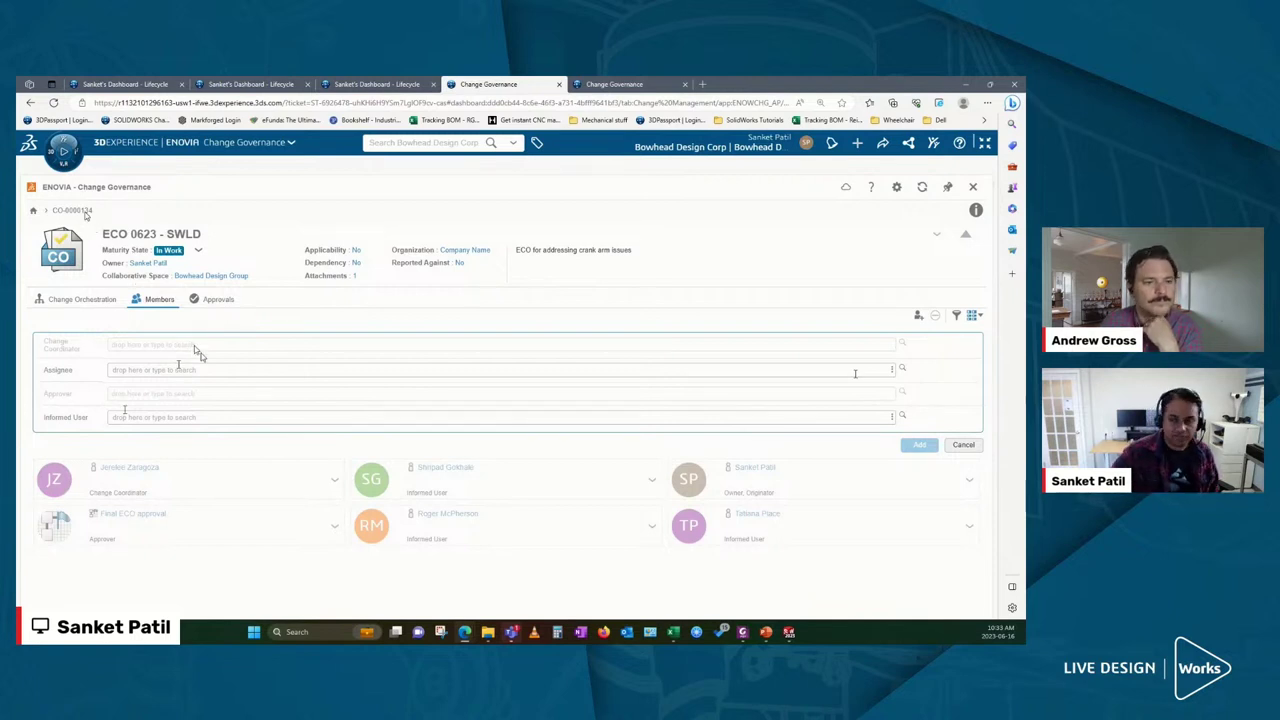
pyautogui.click(962, 444)
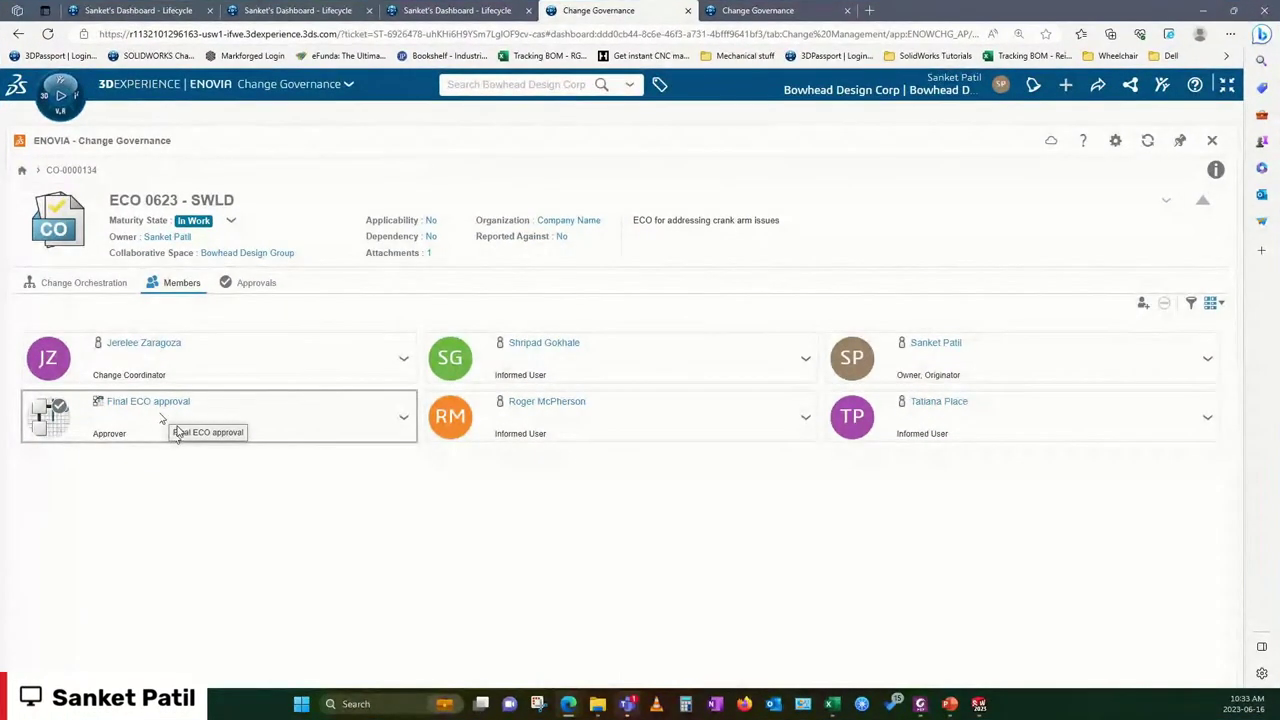
# Step: Review the ECO's change actions and members, then confirm Approvals shows none in progress
pyautogui.click(112, 283)
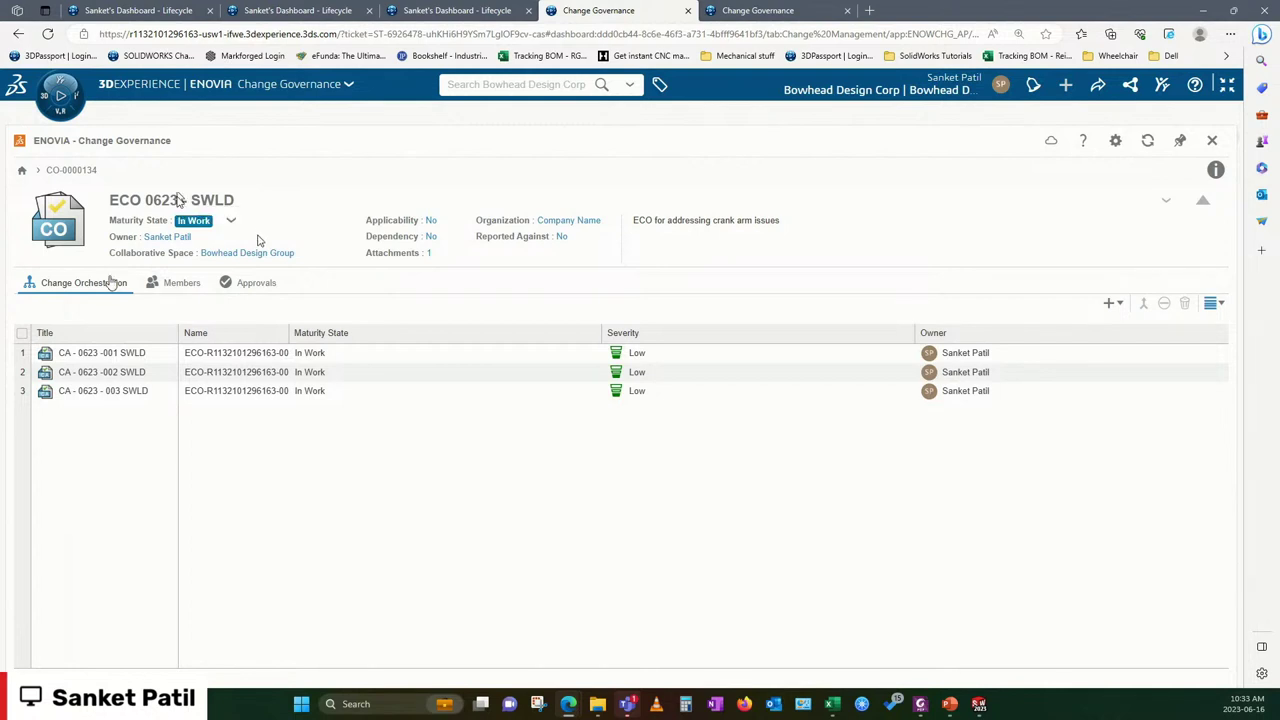
pyautogui.click(165, 283)
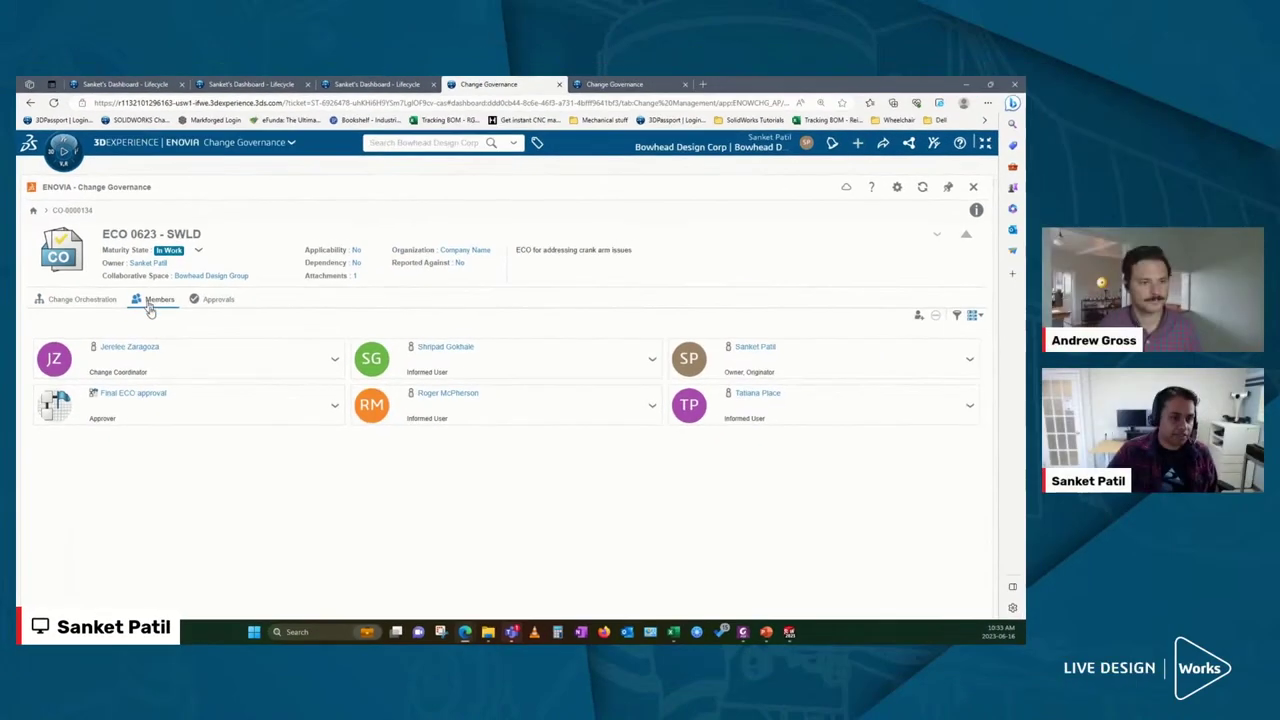
pyautogui.click(219, 300)
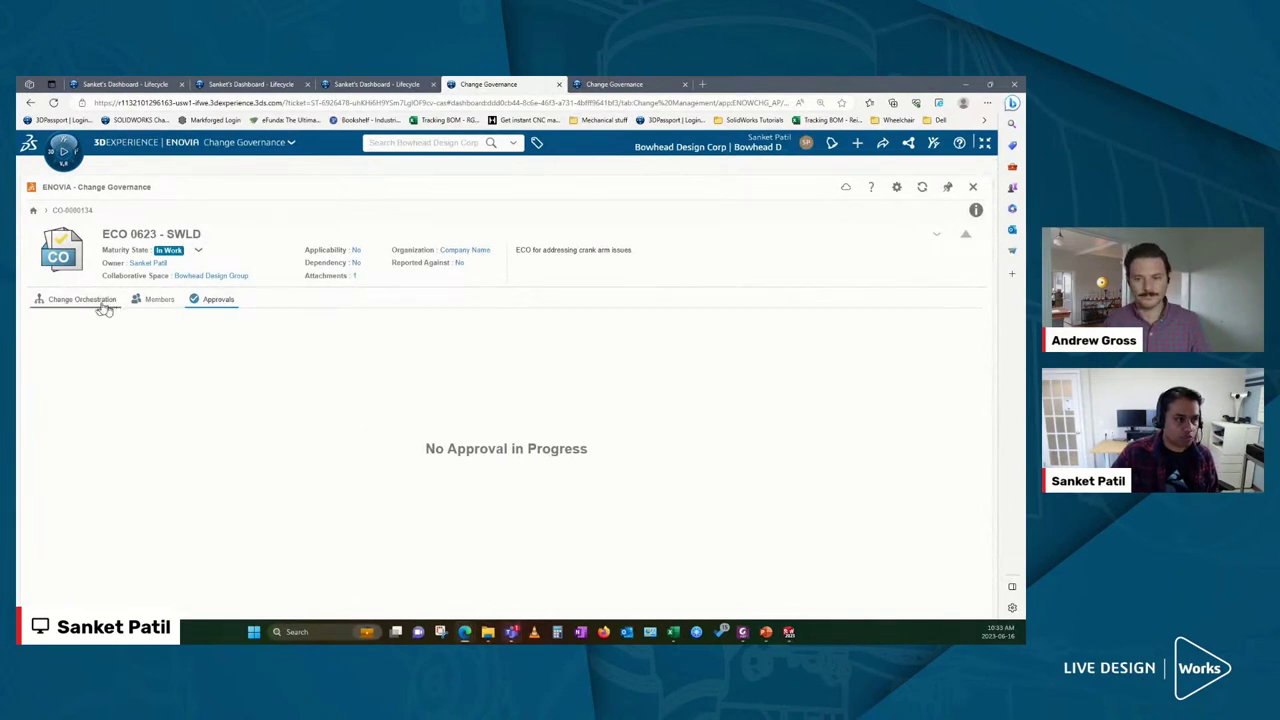
# Step: Widen the ECO's properties panel to show its linked Crank Arm Assy issue beside the change actions
pyautogui.click(976, 210)
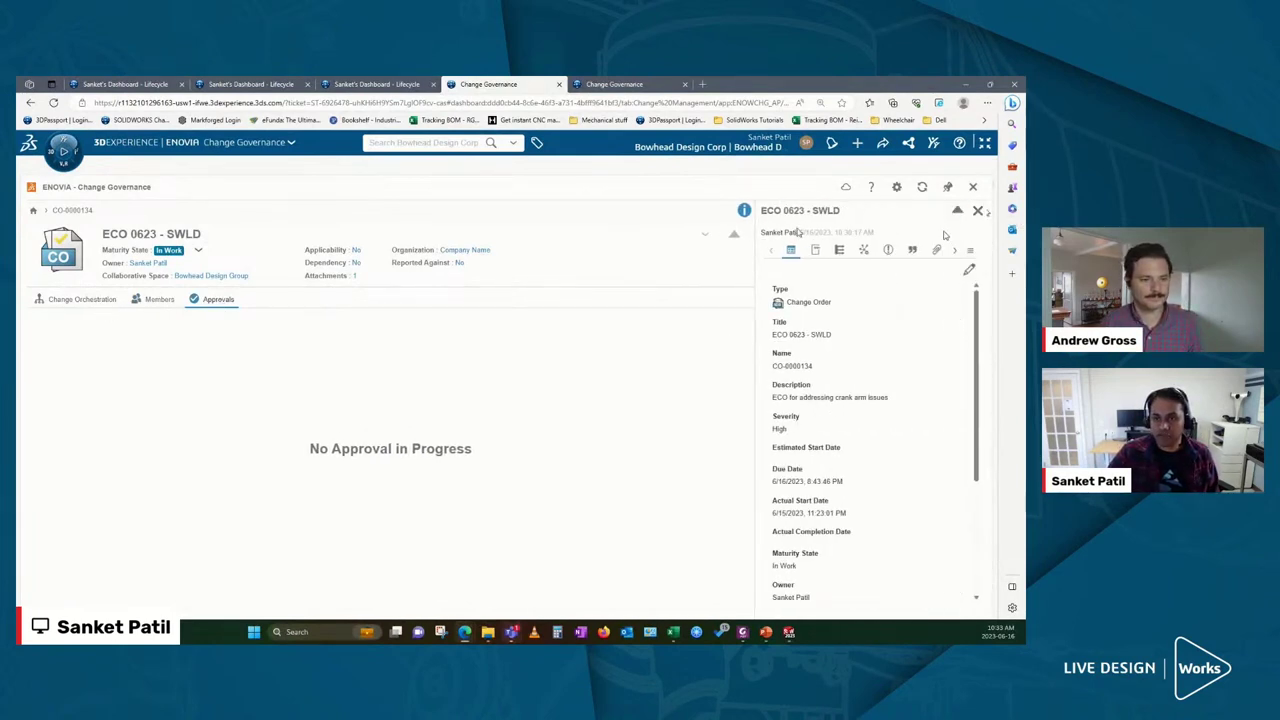
pyautogui.moveTo(755, 217); pyautogui.dragTo(567, 352)
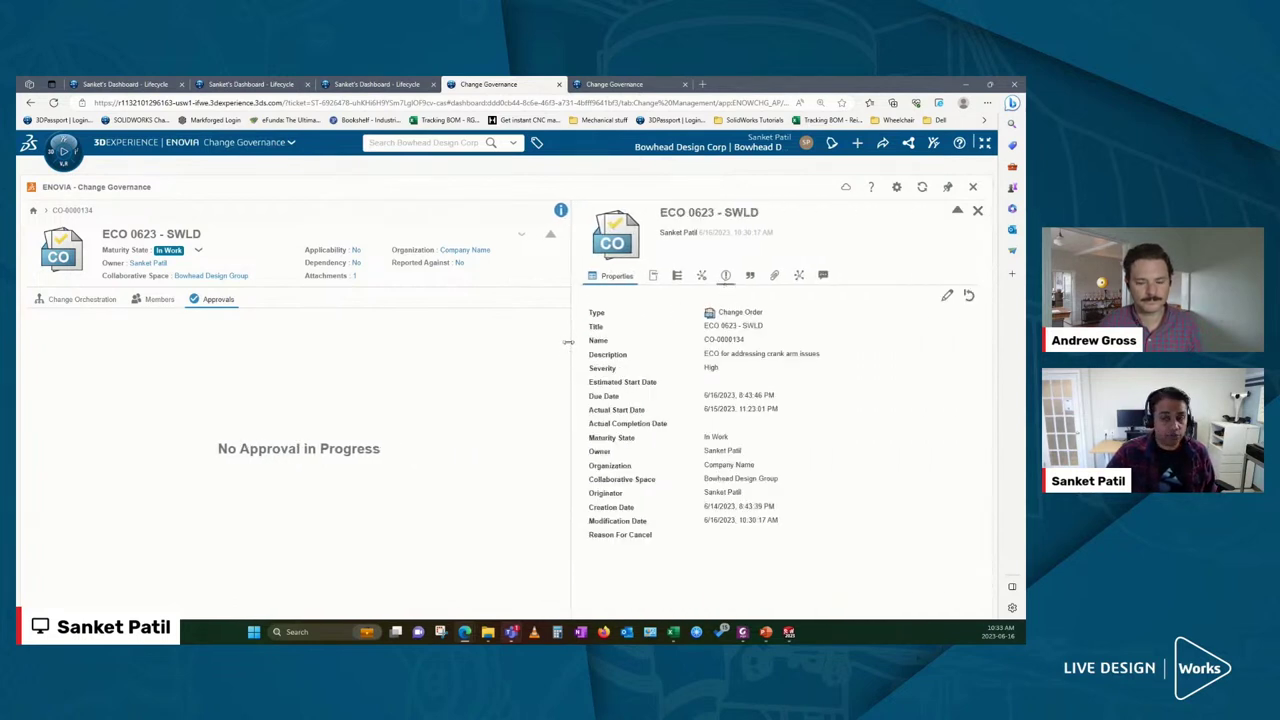
pyautogui.click(726, 283)
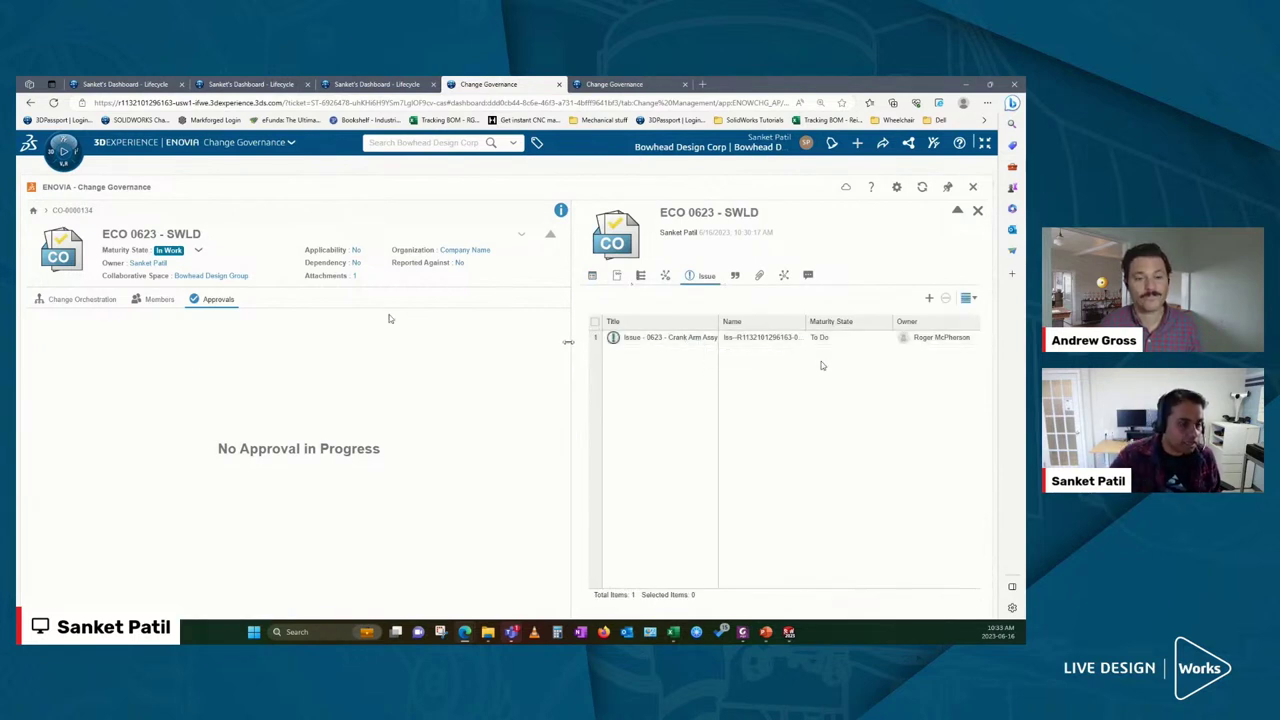
pyautogui.click(85, 303)
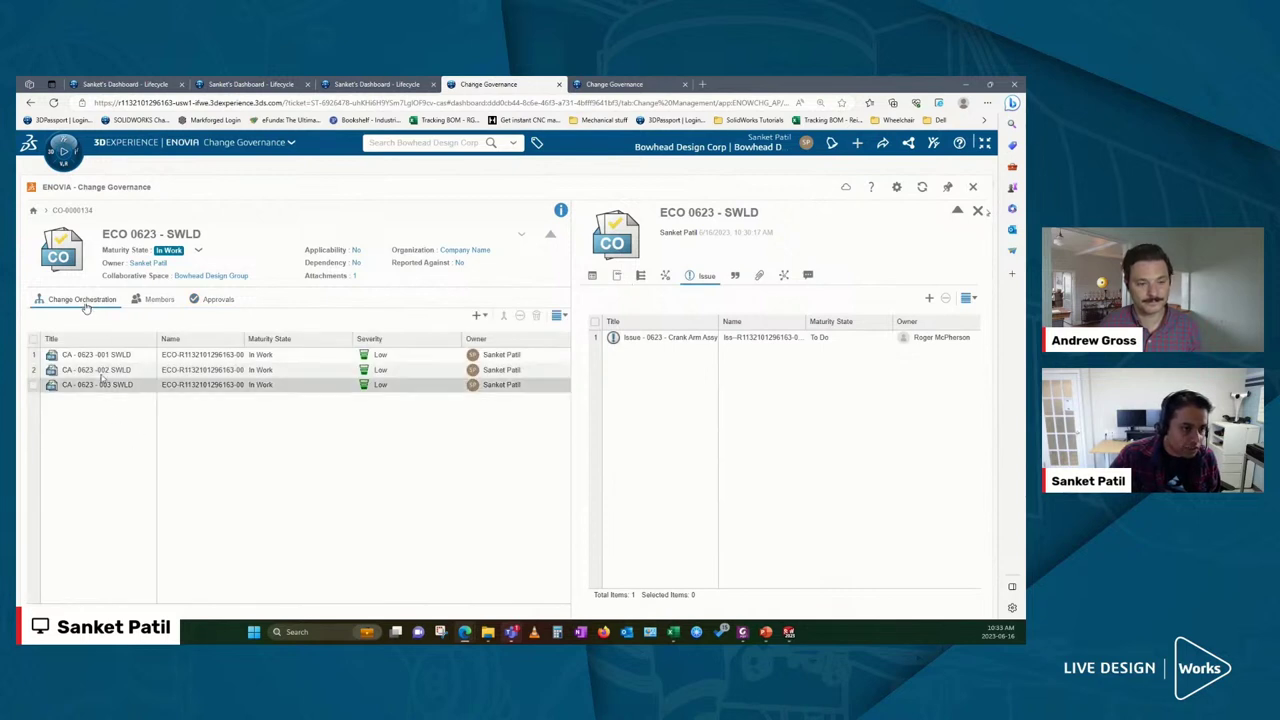
# Step: Open change action CA - 0623 -001 SWLD from its right-click Open With menu
pyautogui.click(100, 362)
pyautogui.rightClick(100, 362)
pyautogui.moveTo(141, 394)
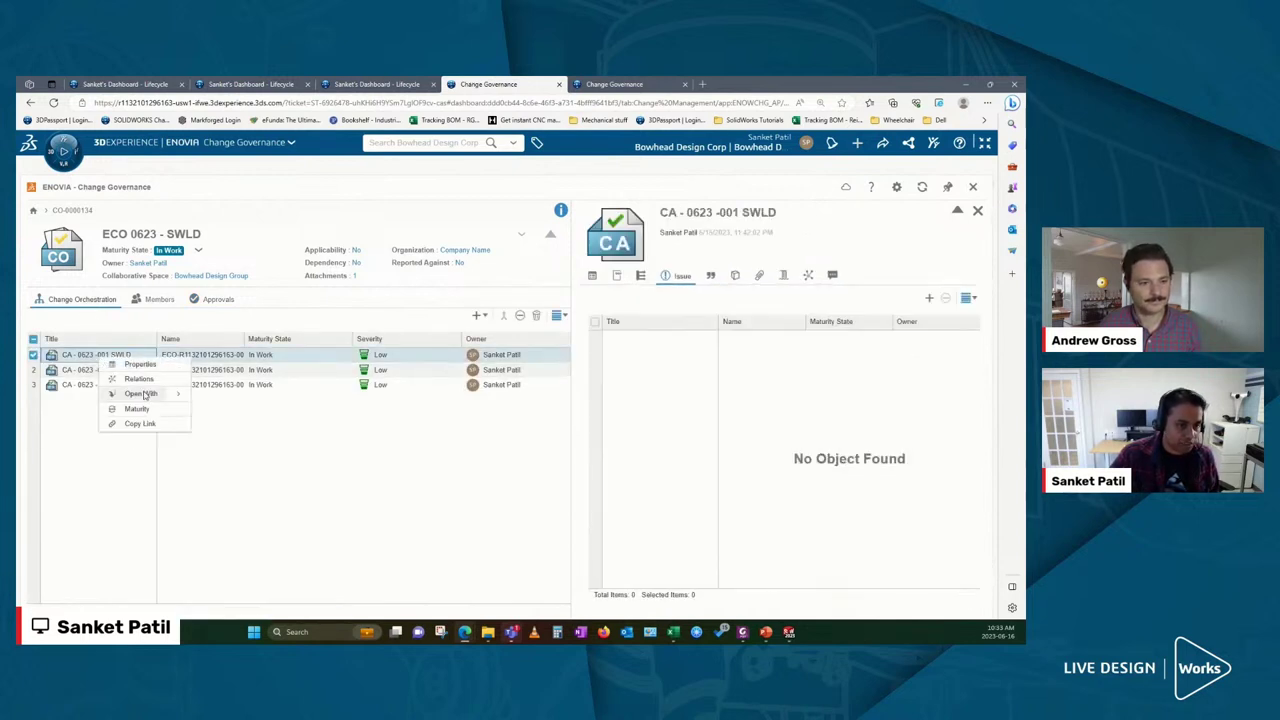
pyautogui.click(236, 410)
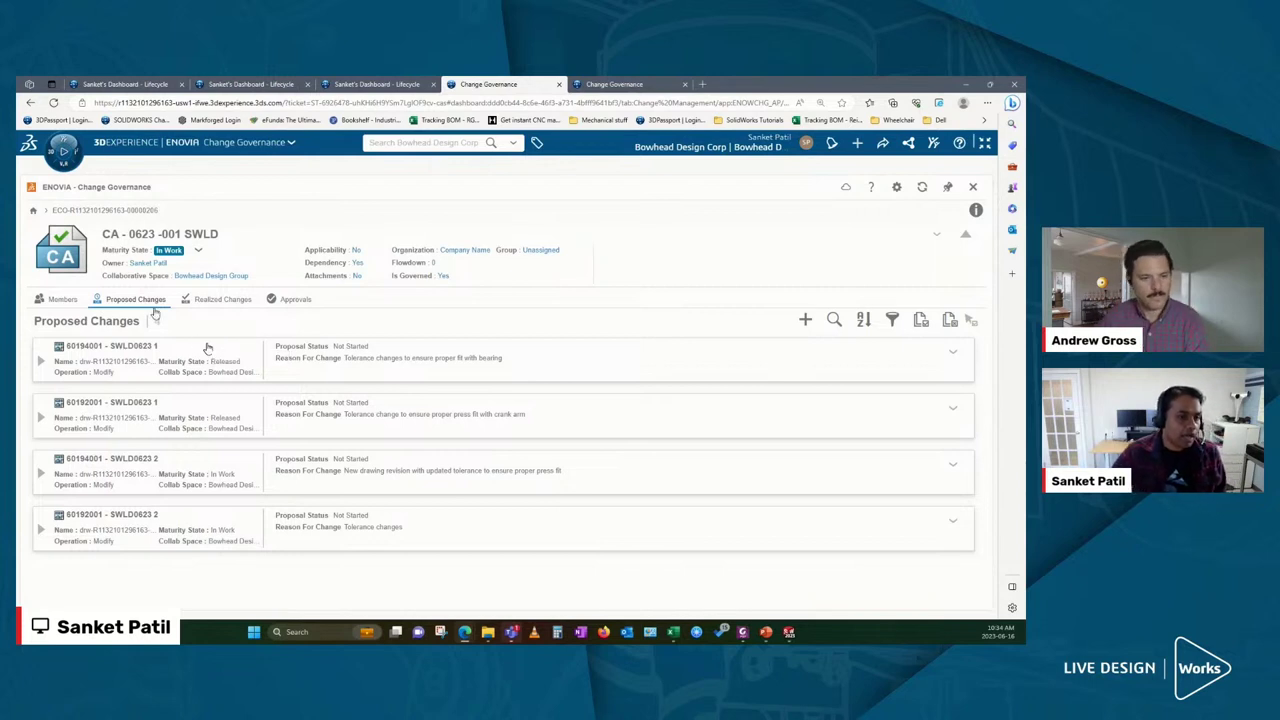
# Step: Review its members and four proposed changes for parts 60194001 and 60192001, then return to the dashboard
pyautogui.click(60, 299)
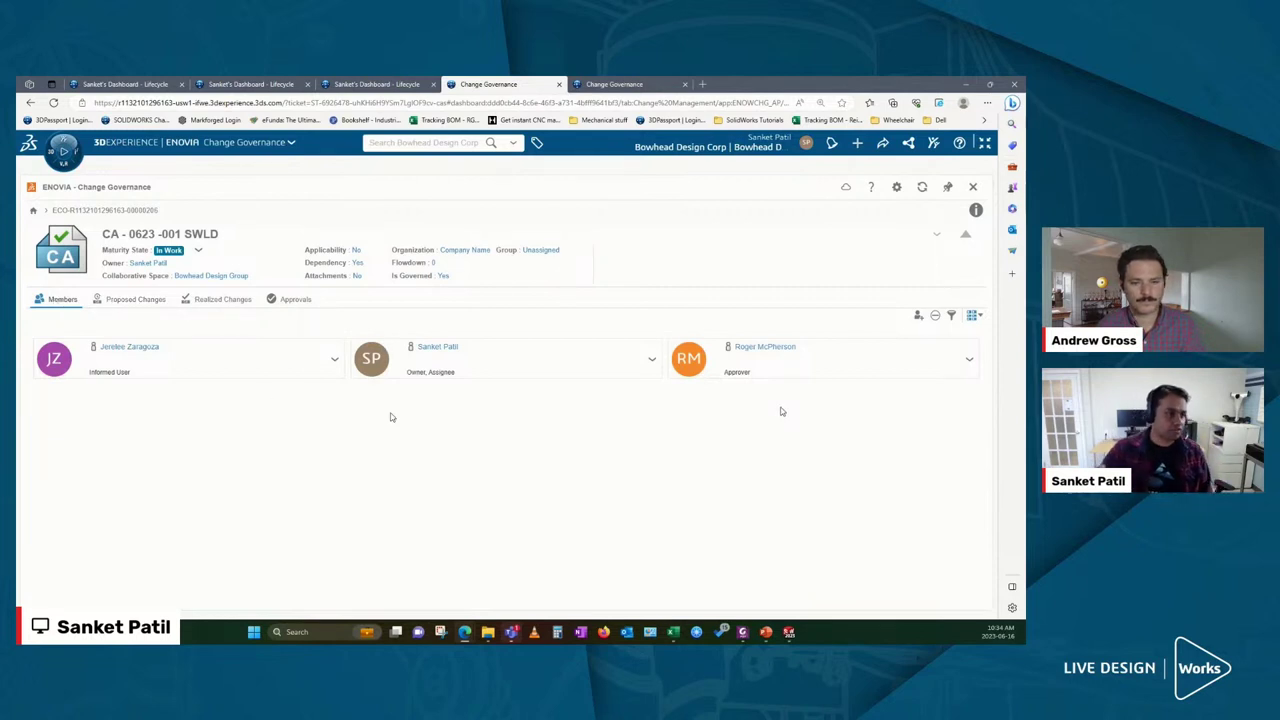
pyautogui.click(145, 300)
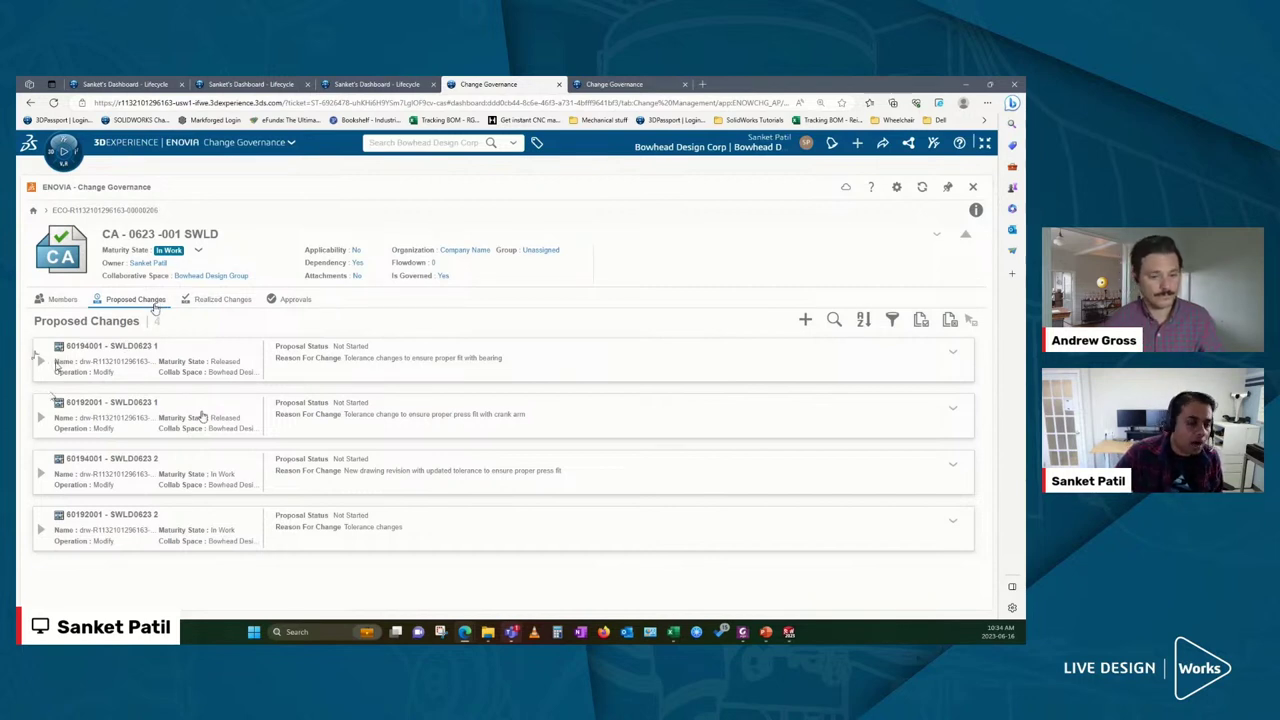
pyautogui.click(148, 82)
# Step: Show the 40112001 crank arm 3D markup, then bring up the redlined drawing PDF window
pyautogui.click(240, 84)
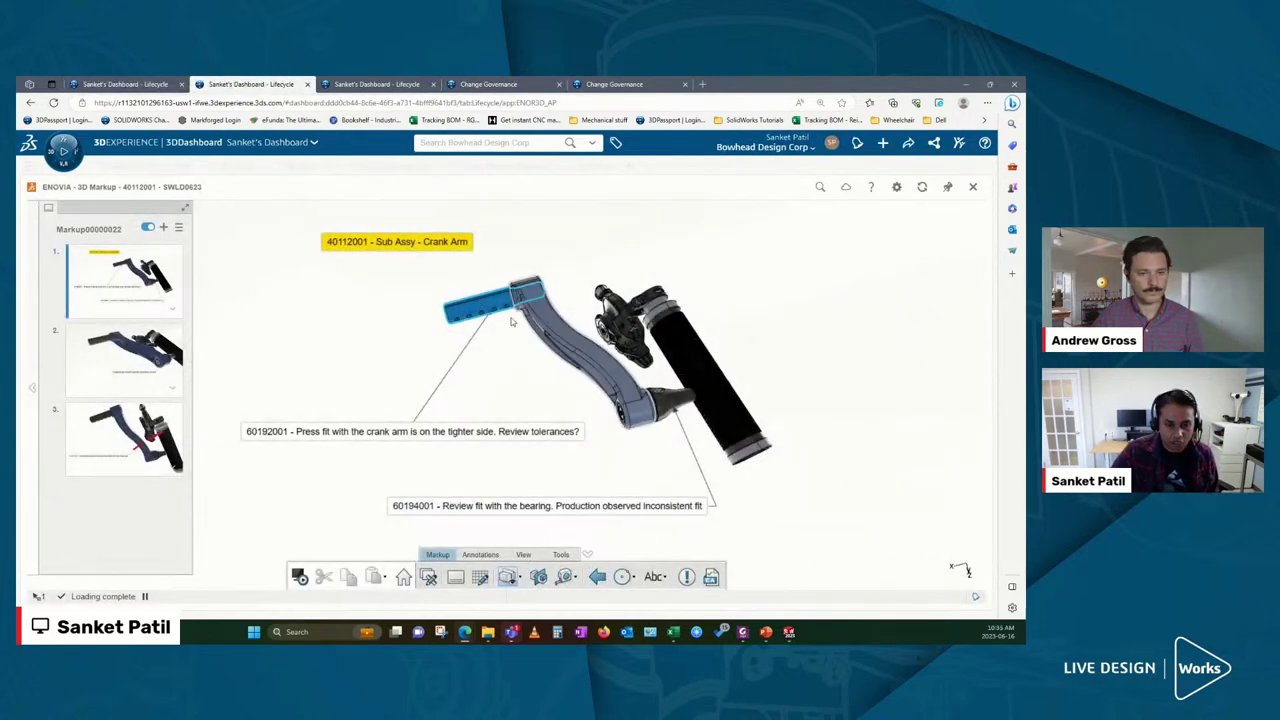
pyautogui.click(485, 638)
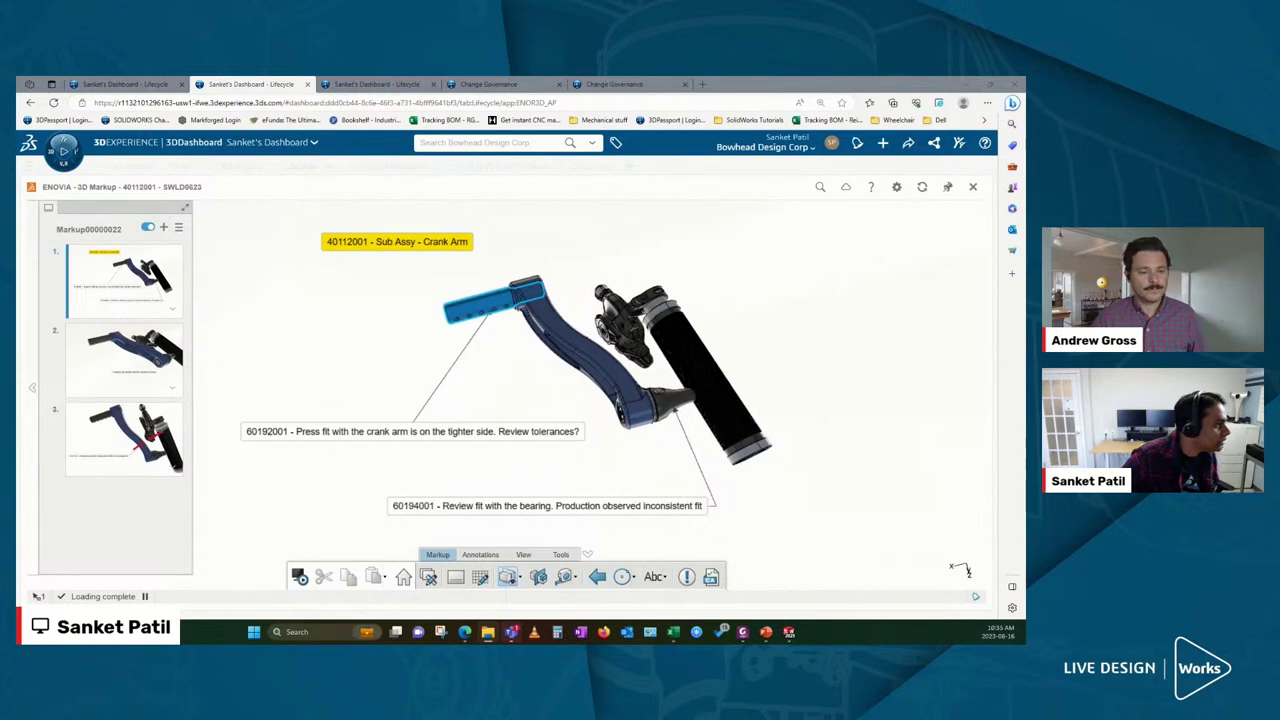
pyautogui.hotkey('alt', 'Tab')
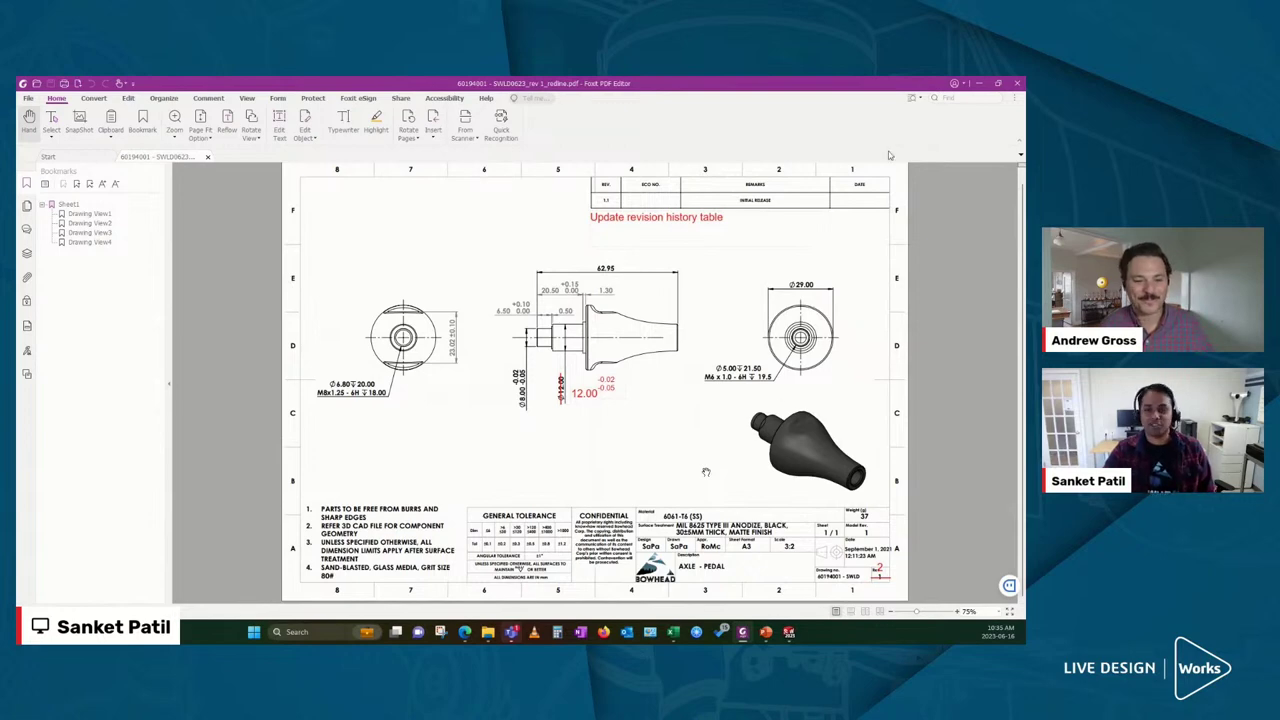
pyautogui.click(979, 83)
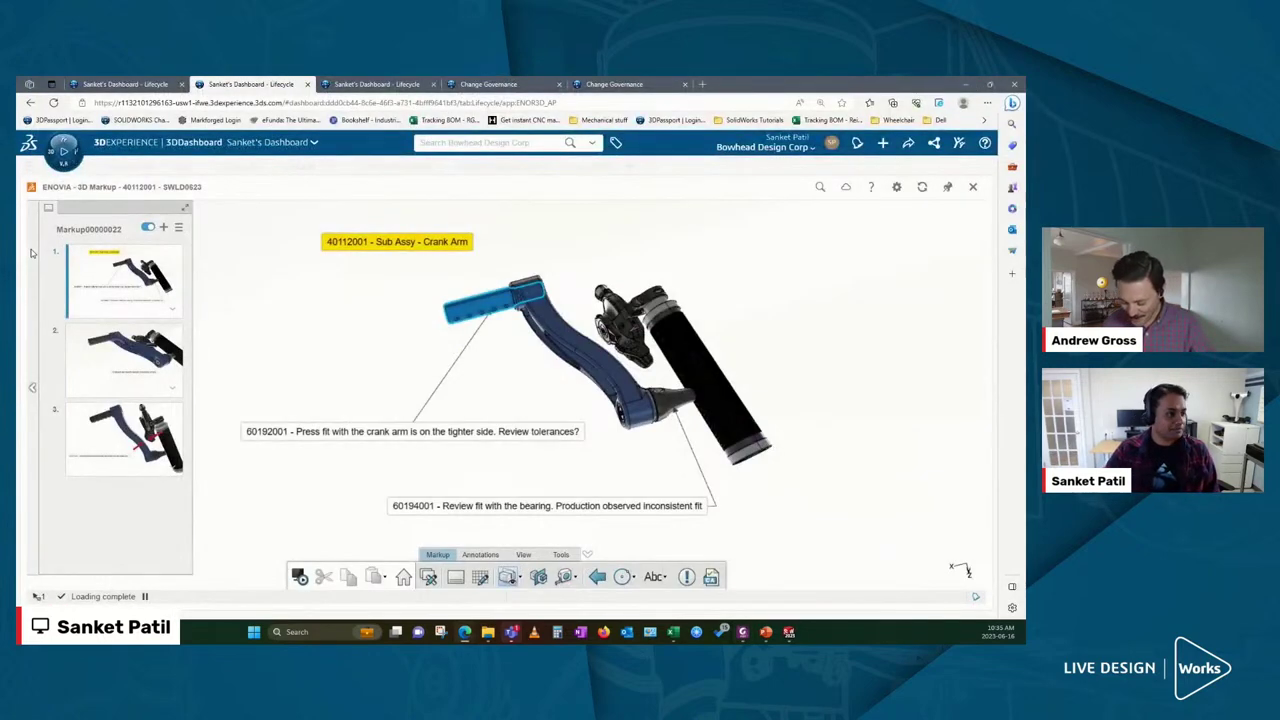
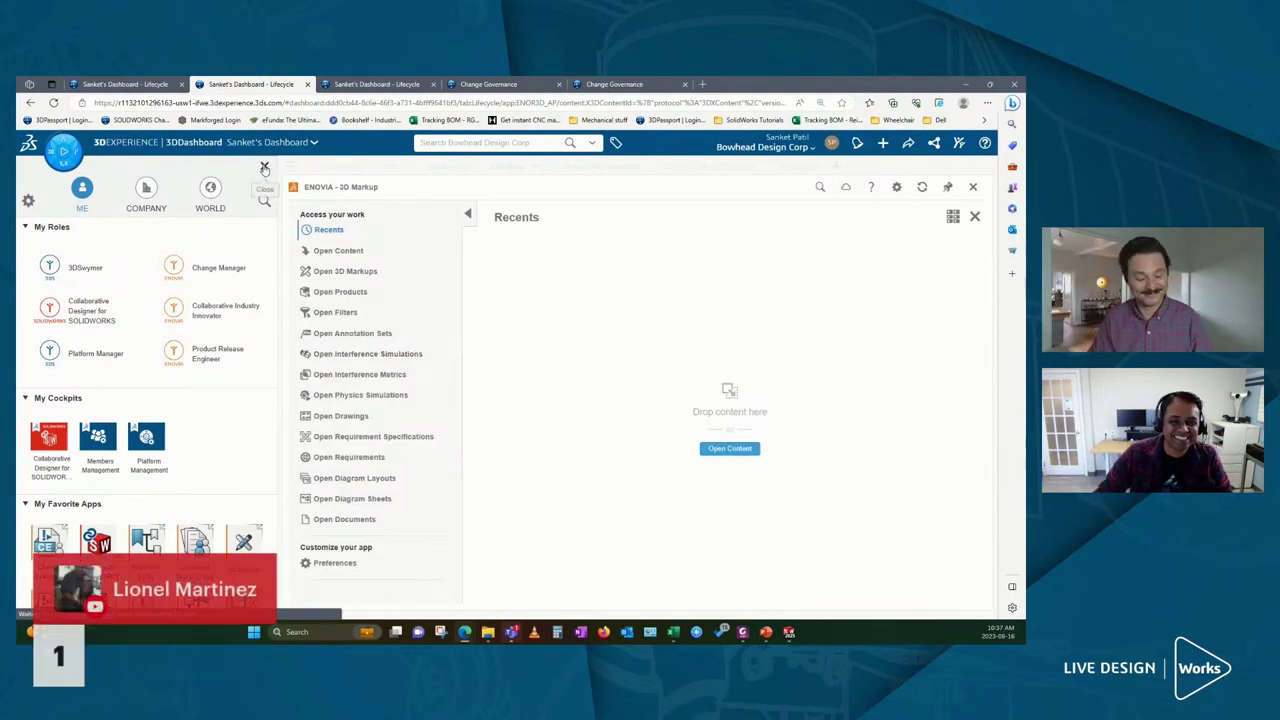
# Step: Open Markup00000023 from the existing 3D markups and bring up its viewing tools
pyautogui.click(264, 167)
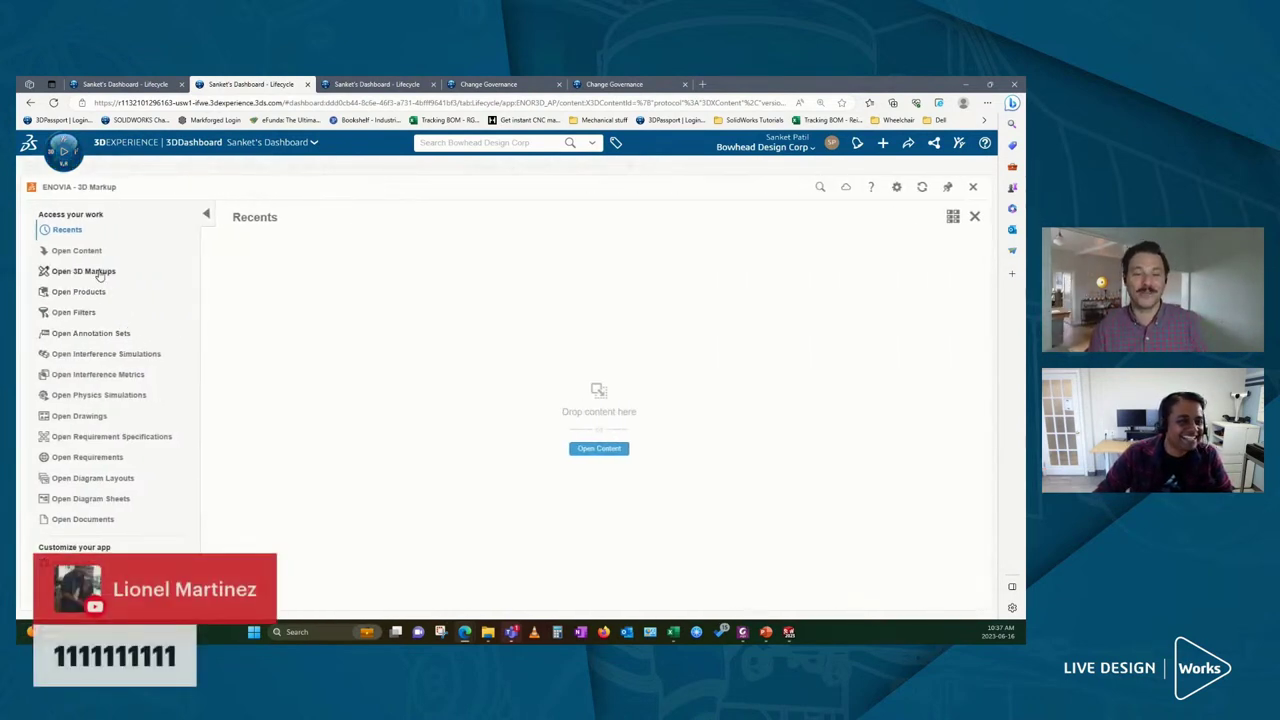
pyautogui.click(99, 271)
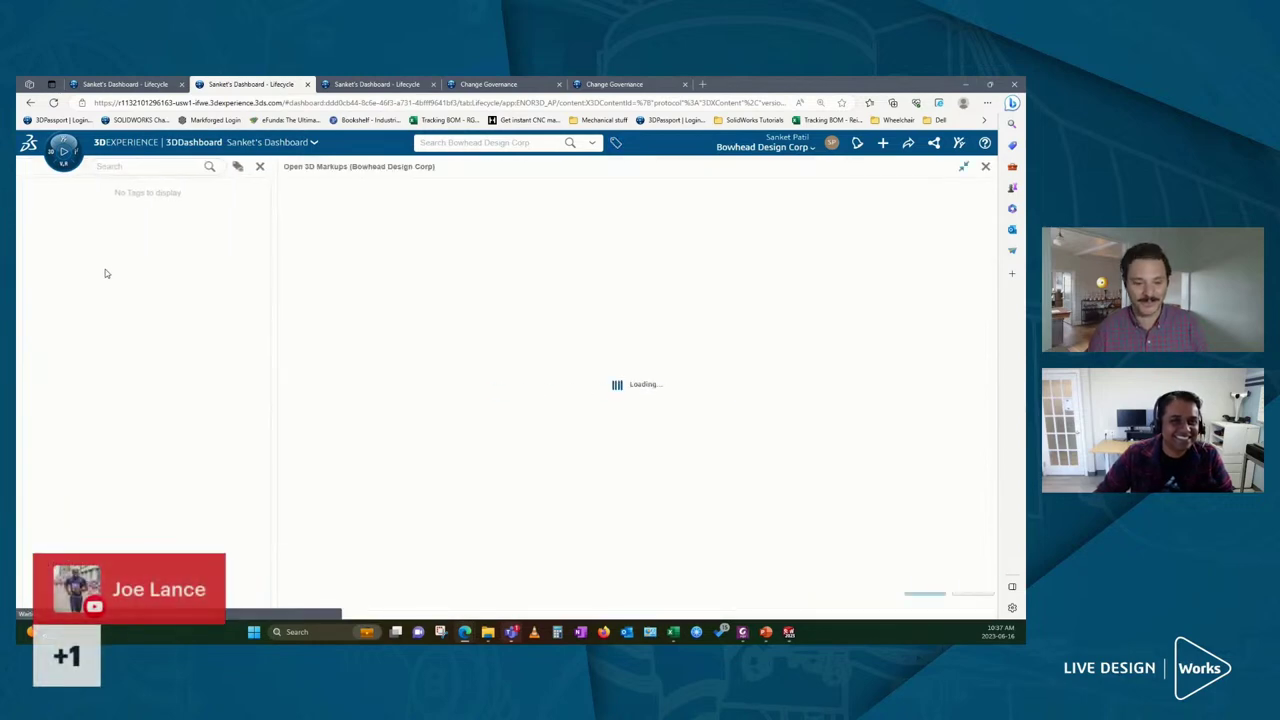
pyautogui.moveTo(546, 296)
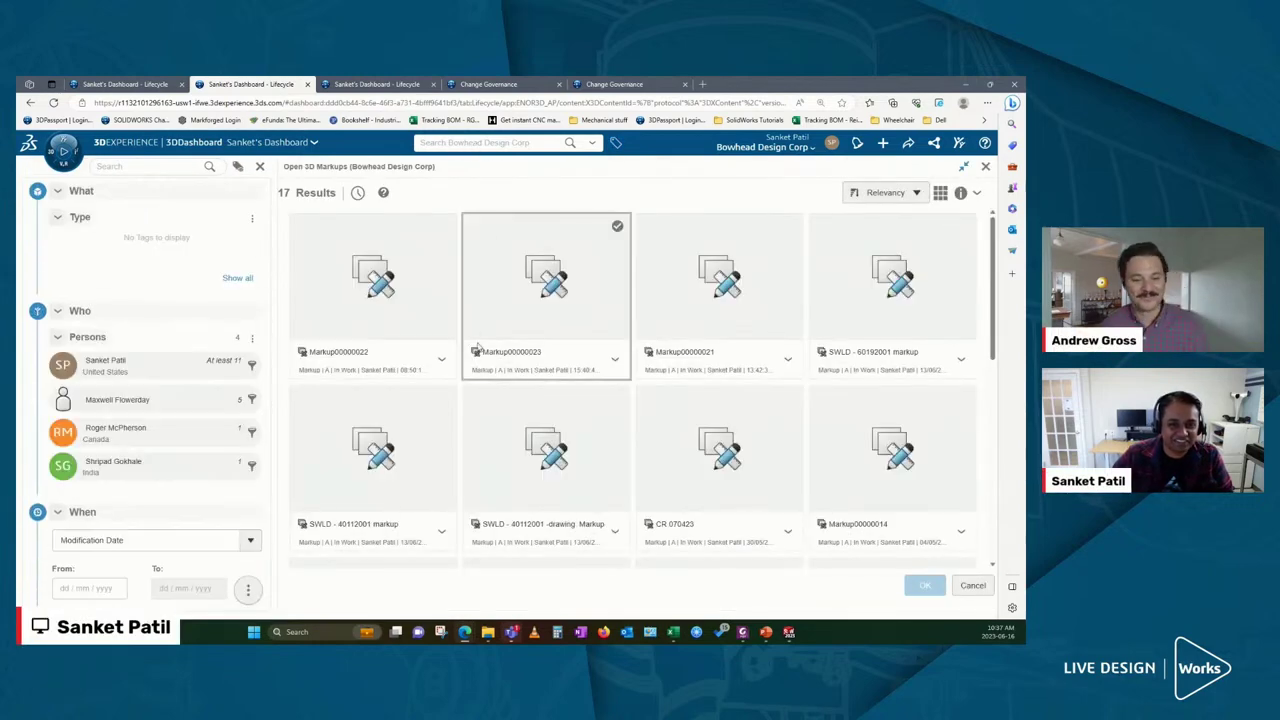
pyautogui.doubleClick(537, 307)
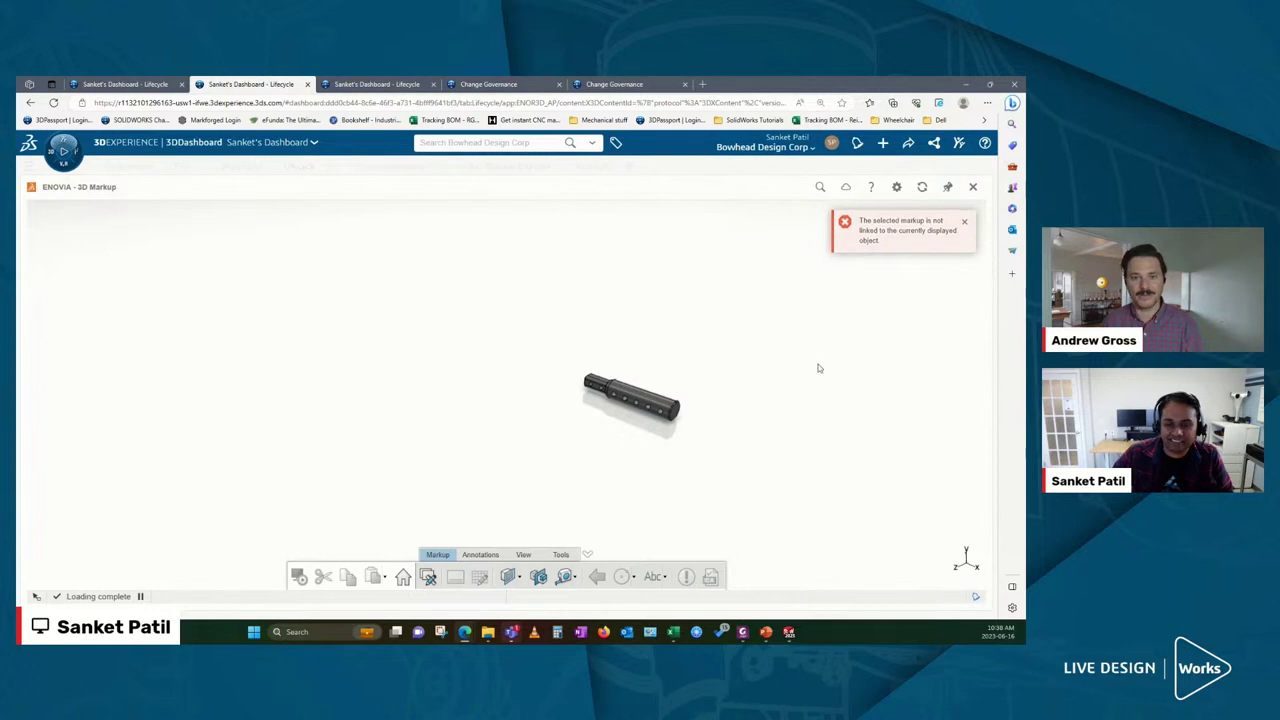
pyautogui.click(523, 554)
pyautogui.click(684, 576)
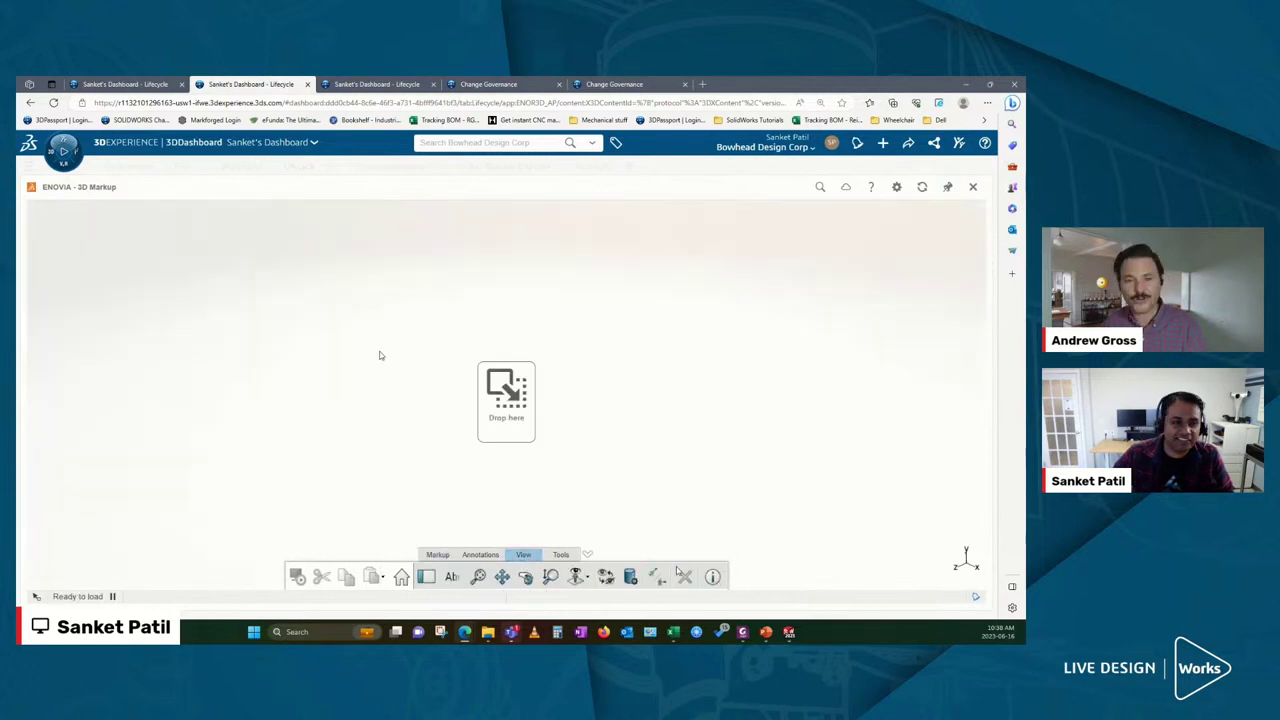
# Step: Relaunch the 3D Markup app full-width from the My Cockpits section
pyautogui.click(974, 187)
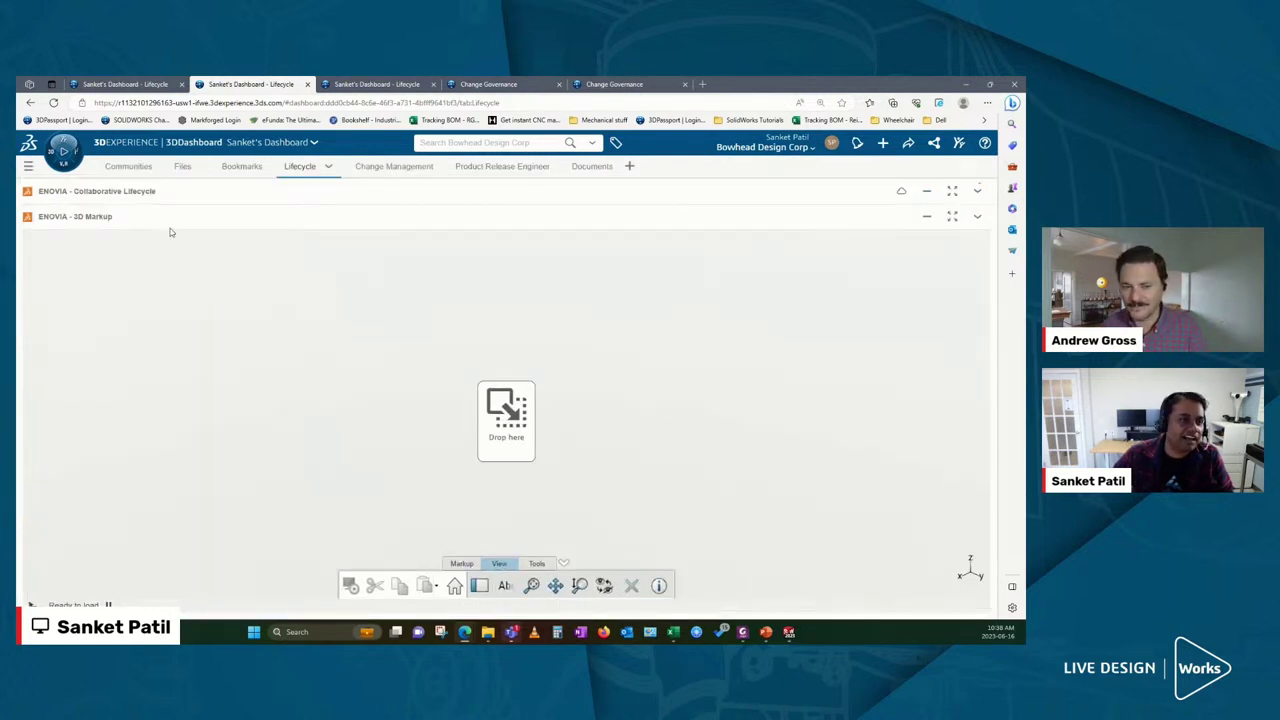
pyautogui.click(66, 153)
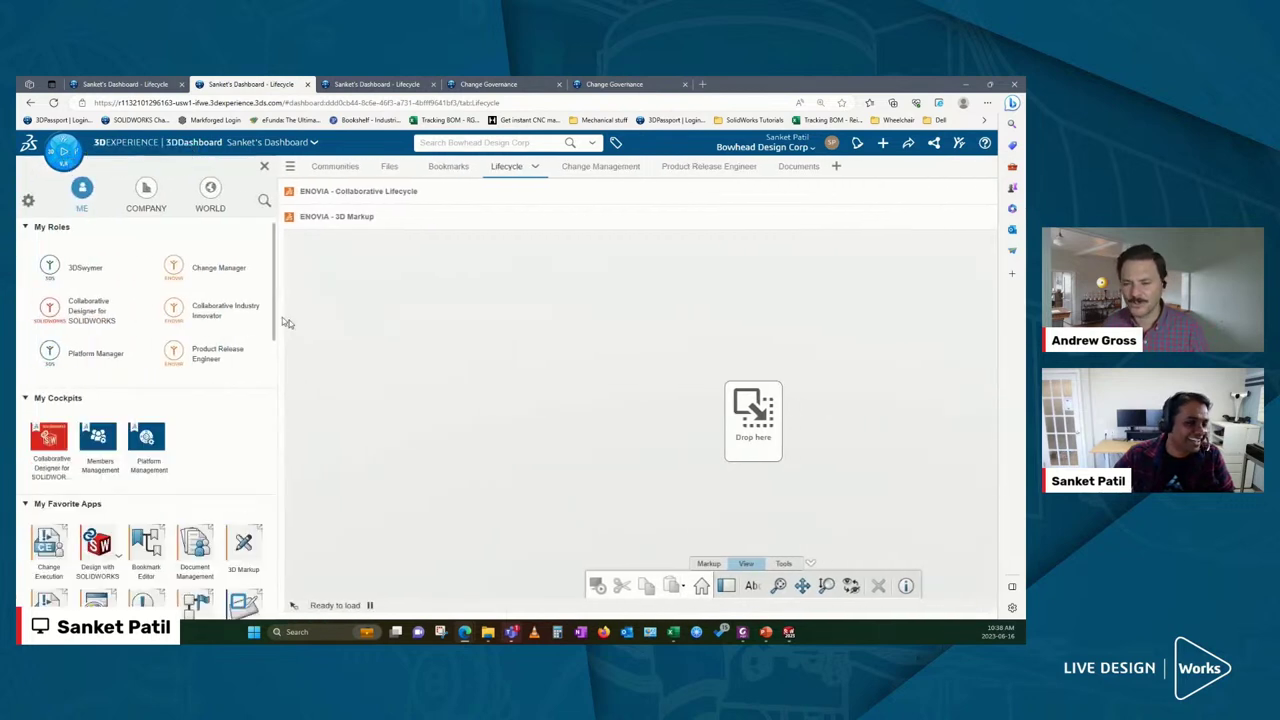
pyautogui.click(251, 398)
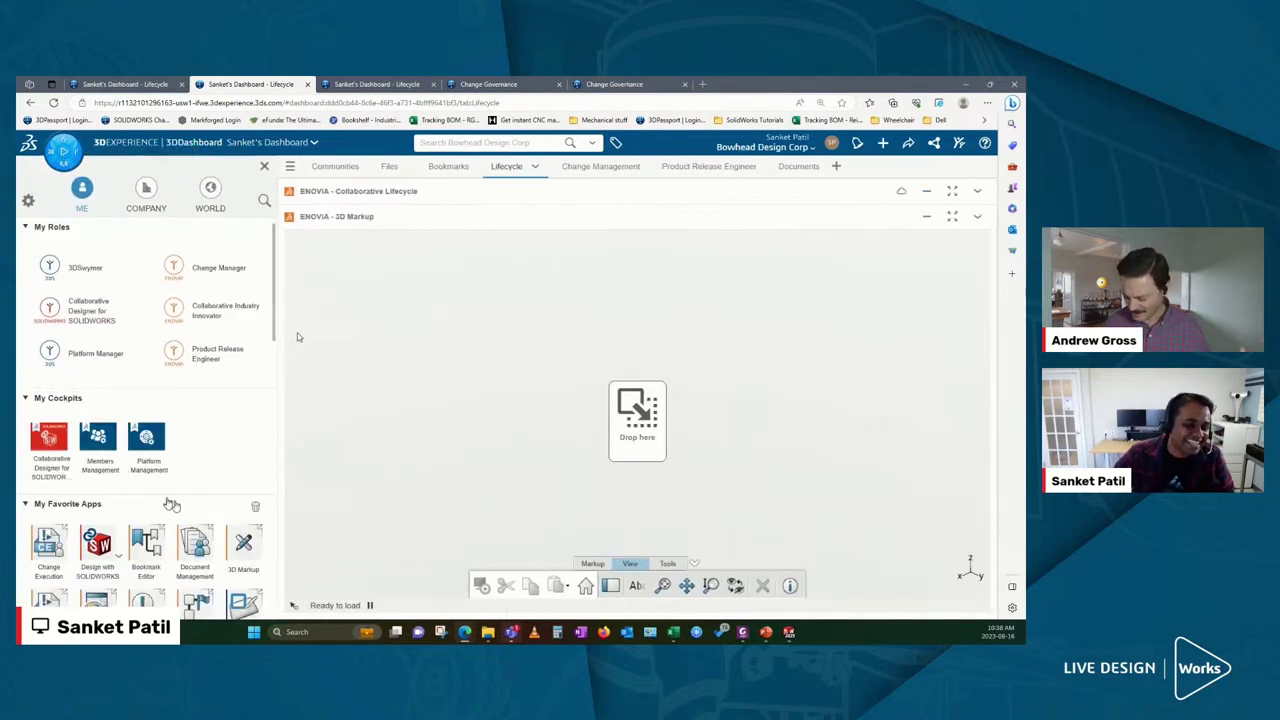
pyautogui.scroll(-1, 172, 502)
pyautogui.scroll(-1, 175, 507)
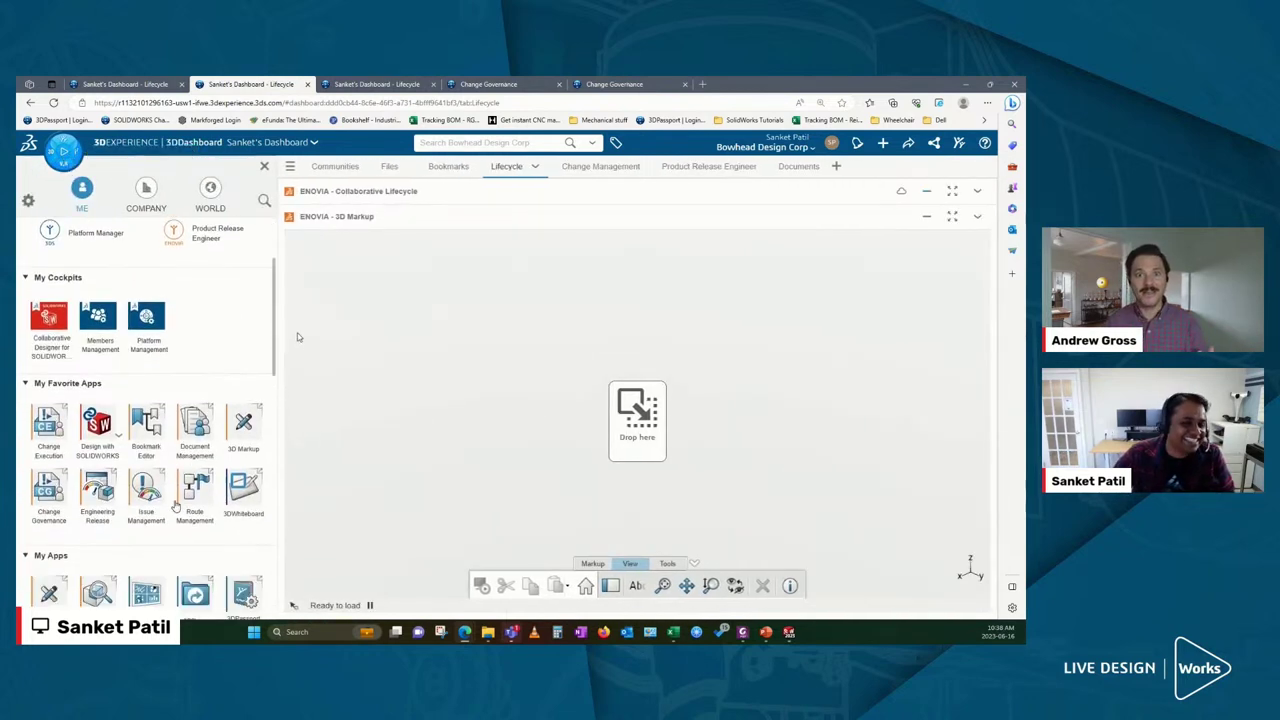
pyautogui.click(243, 422)
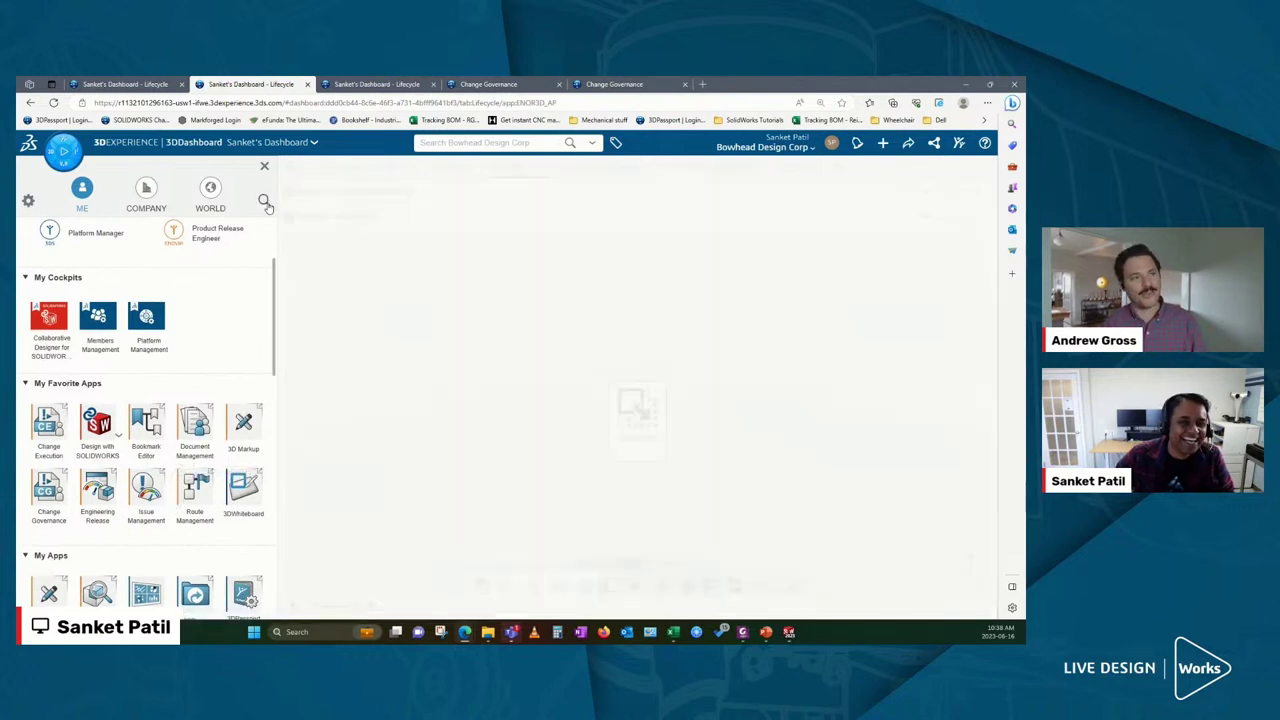
pyautogui.click(265, 170)
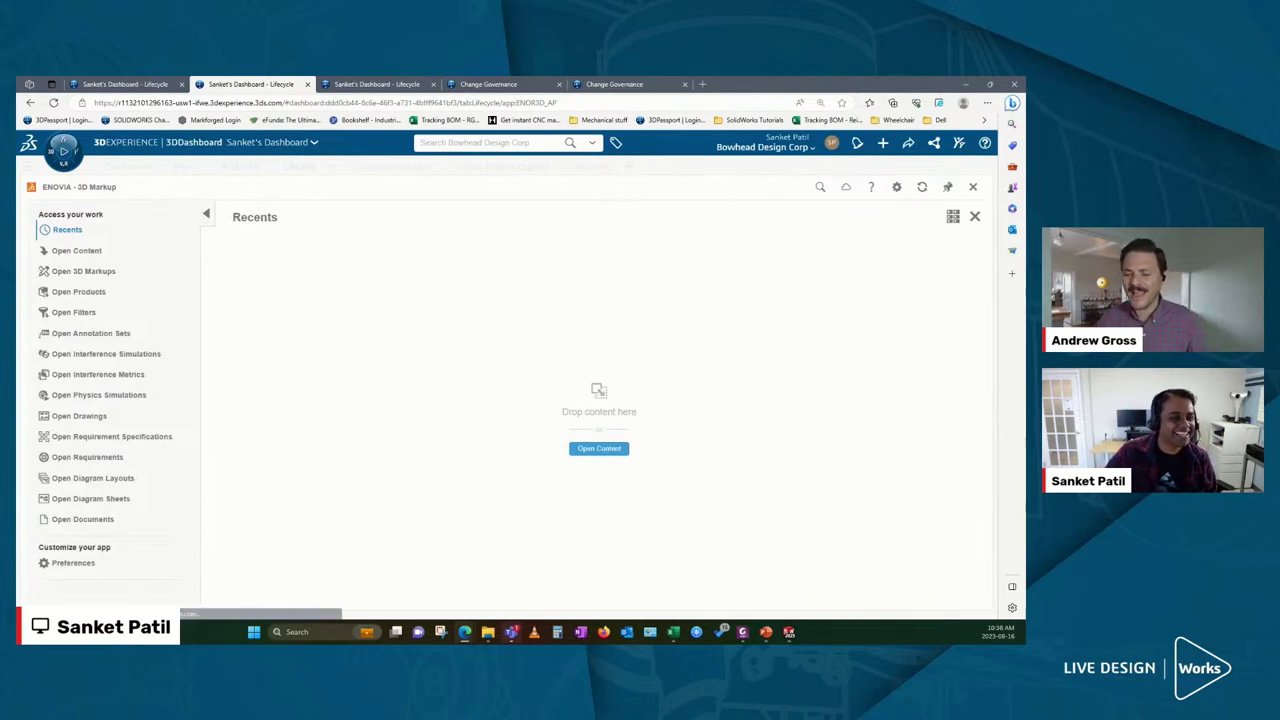
# Step: Review Markup00000023 on the SWLD0623 drawing, then move to the Issue Management browser tab
pyautogui.click(88, 271)
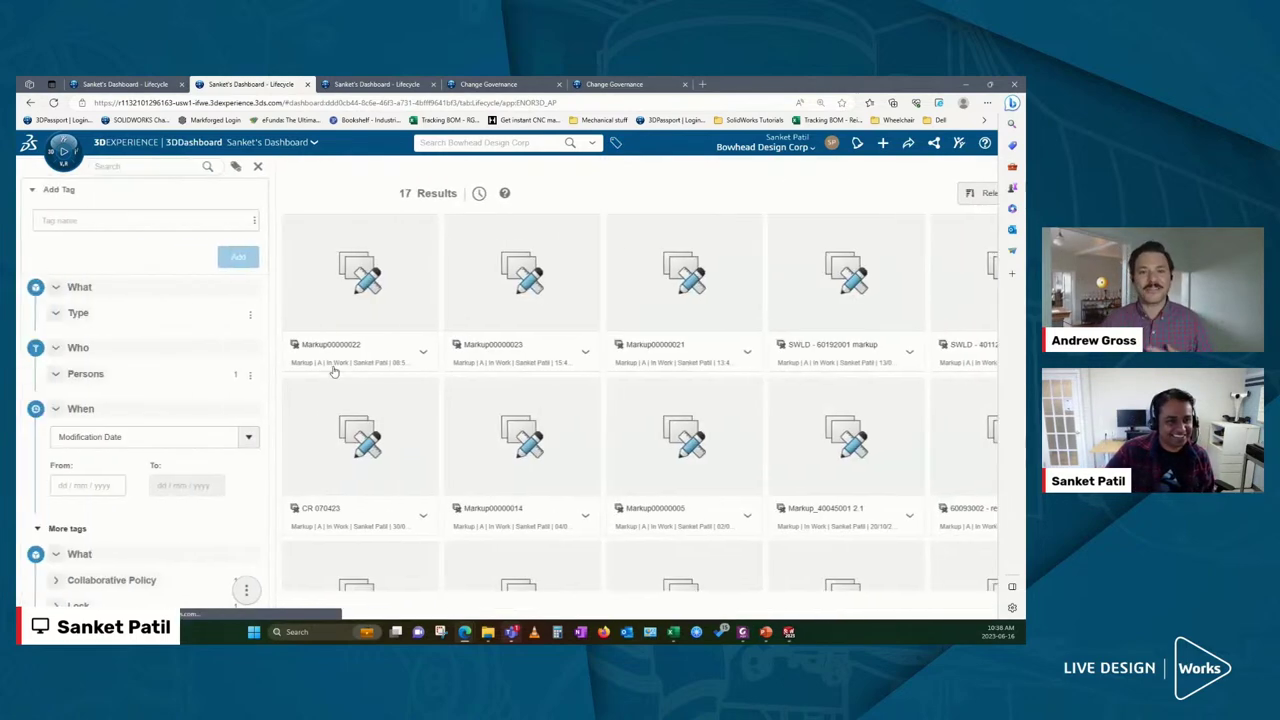
pyautogui.doubleClick(533, 300)
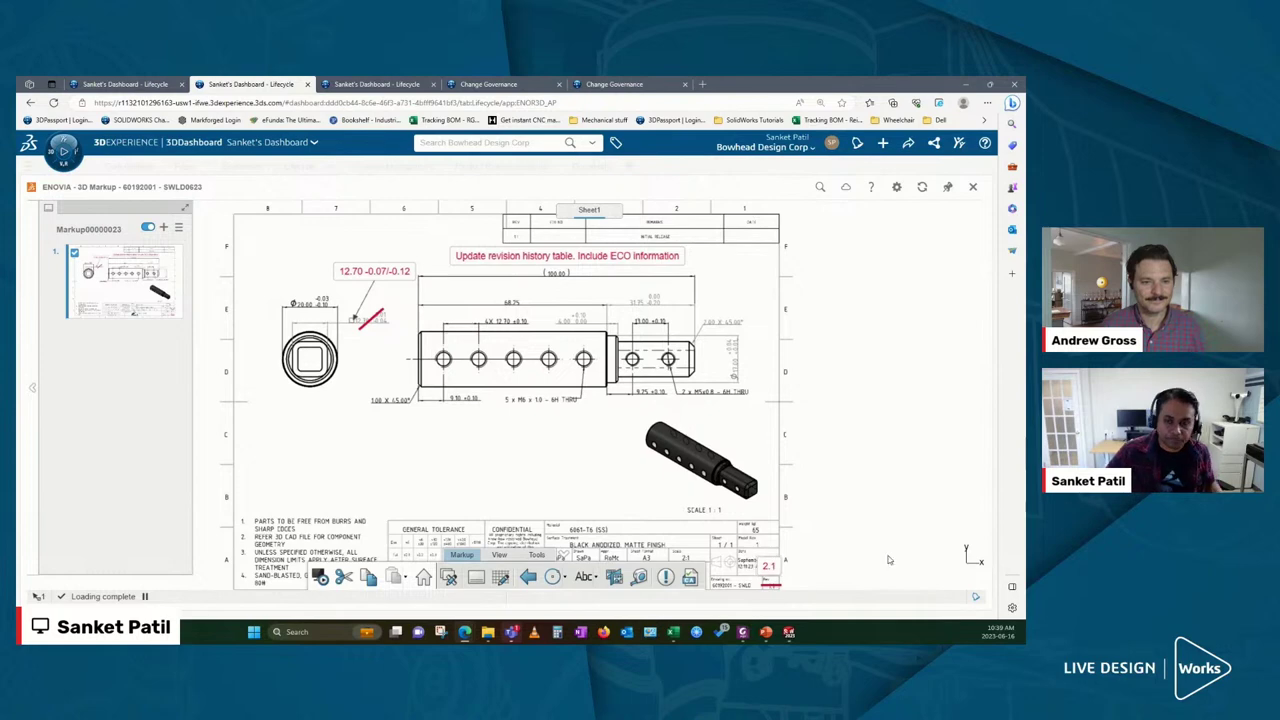
pyautogui.click(370, 84)
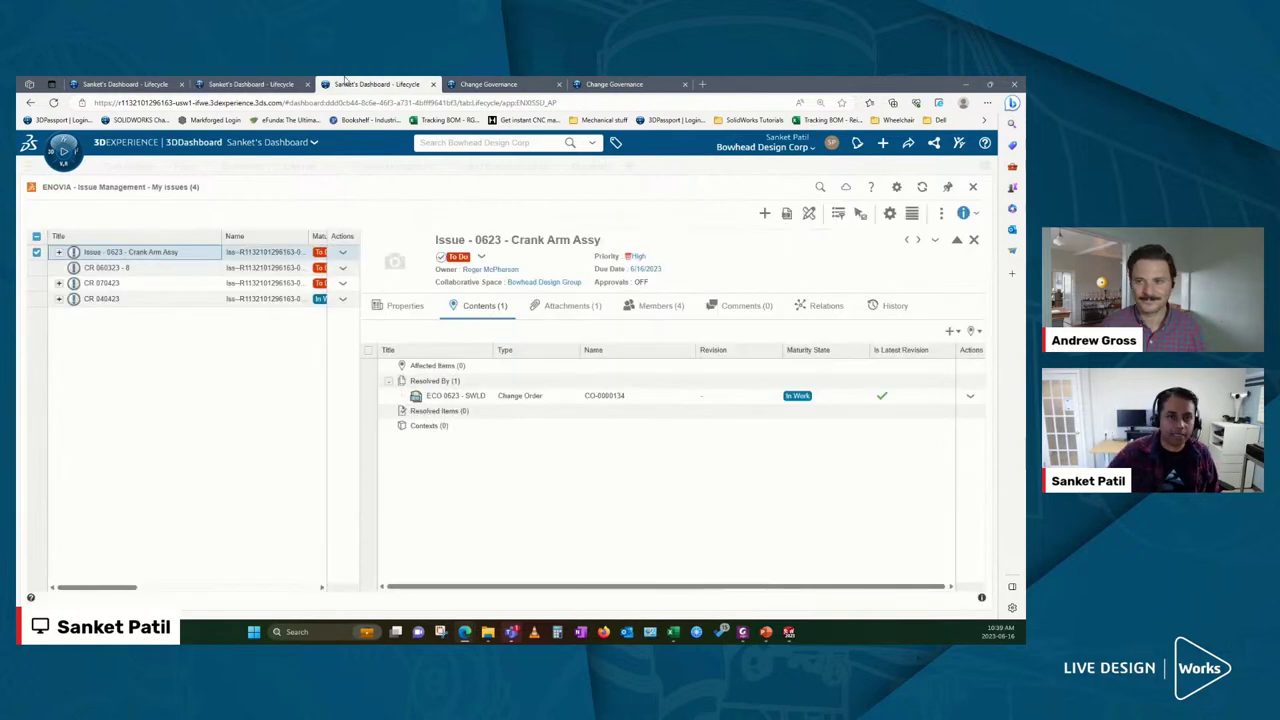
# Step: Show the widened Attachments panel for change action CA - 0623 -001 SWLD
pyautogui.click(470, 83)
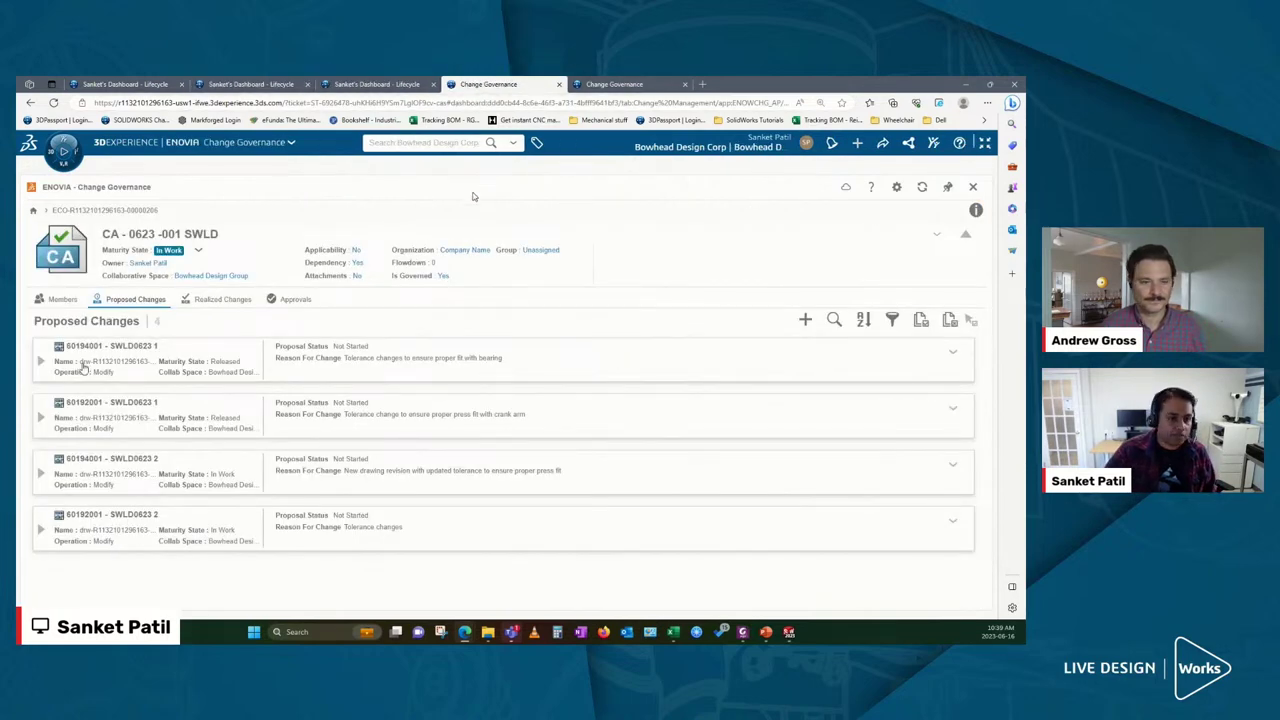
pyautogui.click(975, 212)
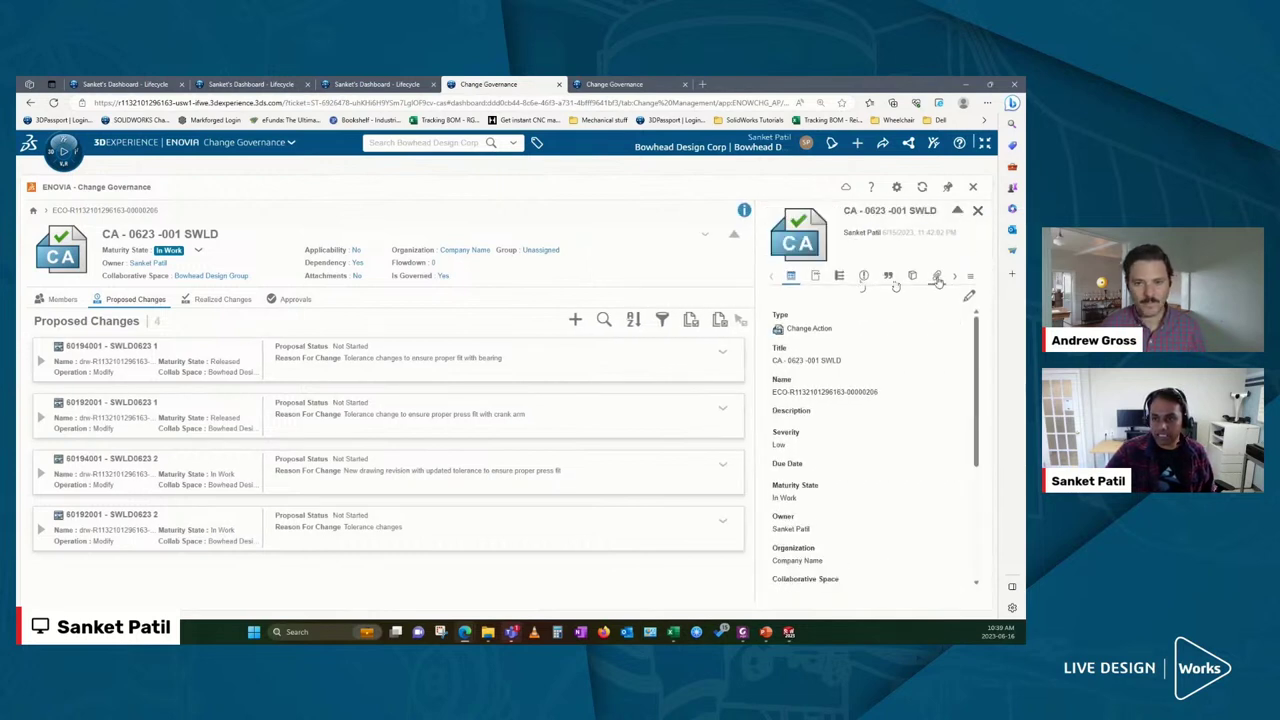
pyautogui.click(936, 279)
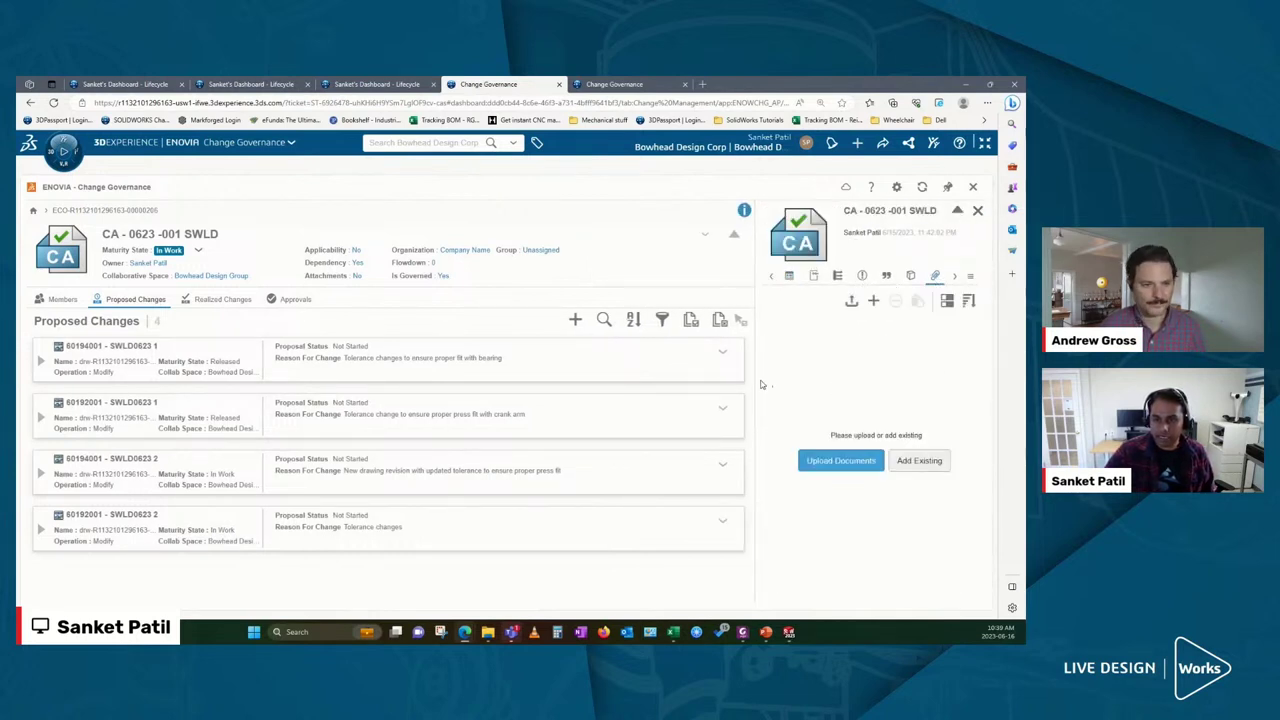
pyautogui.moveTo(756, 377); pyautogui.dragTo(619, 367)
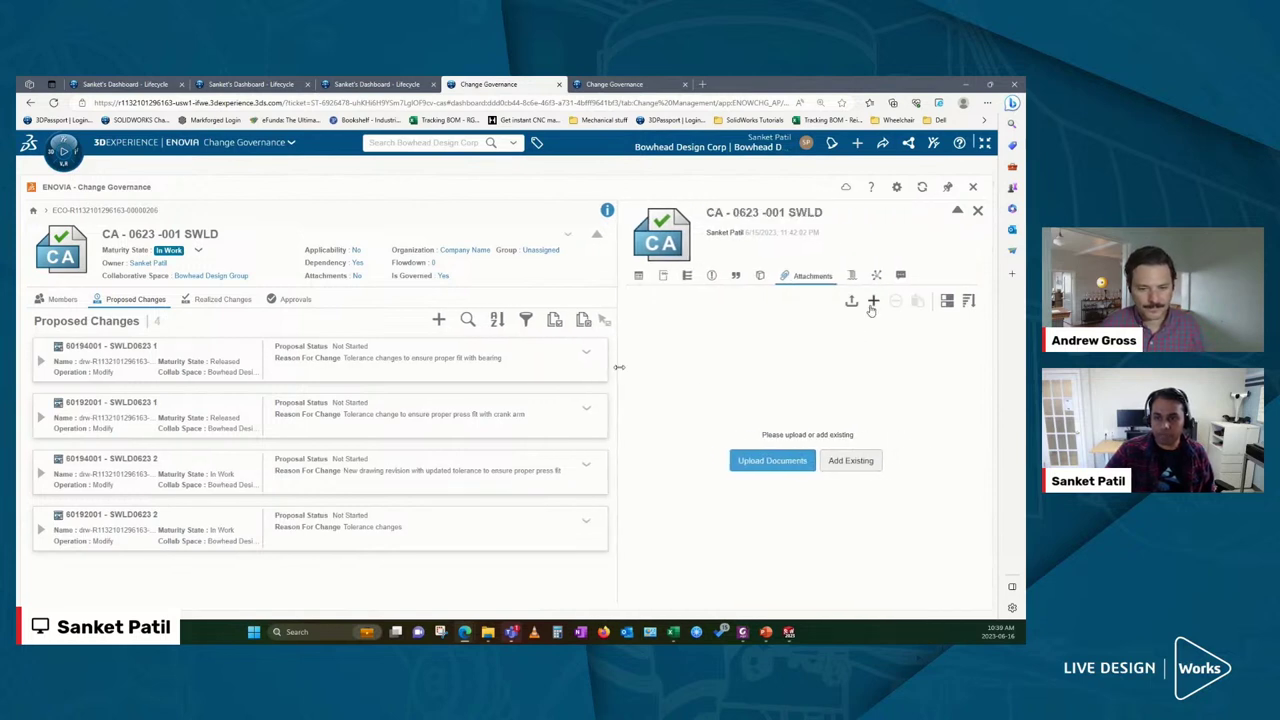
# Step: Search for markup00000023 and attach it as an existing item to the change action
pyautogui.click(874, 303)
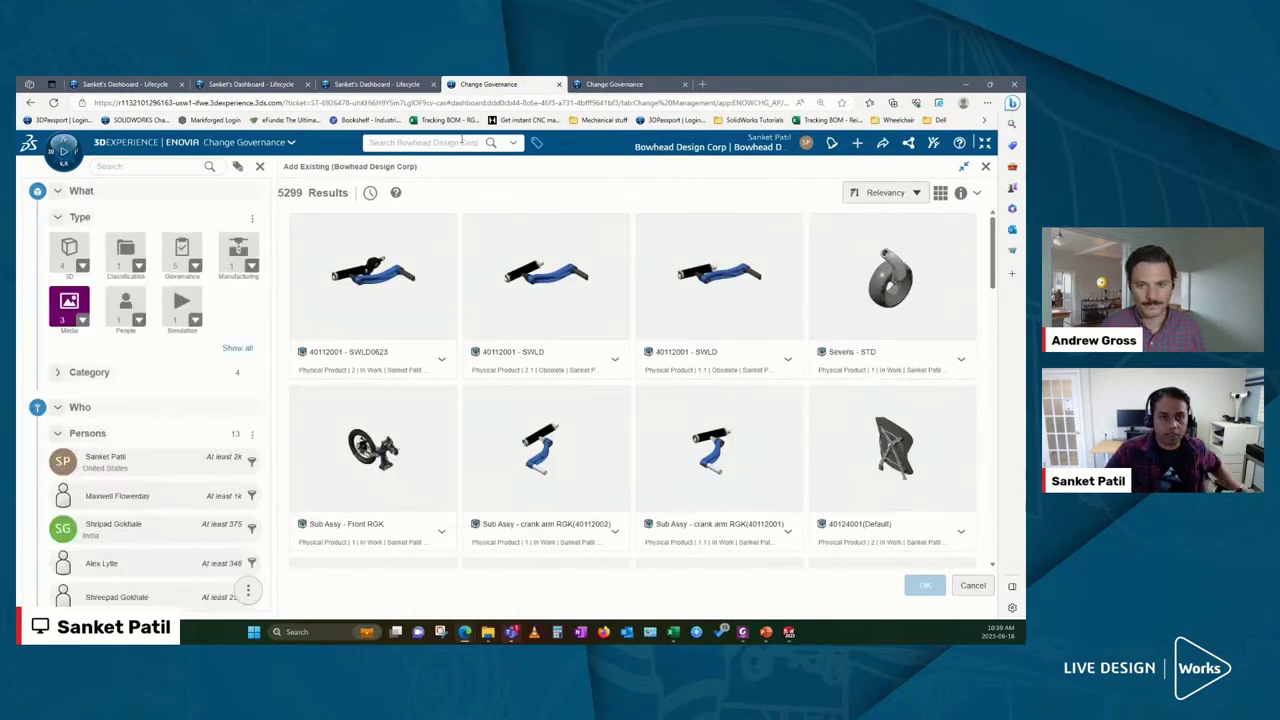
pyautogui.click(457, 142)
pyautogui.write('marku')
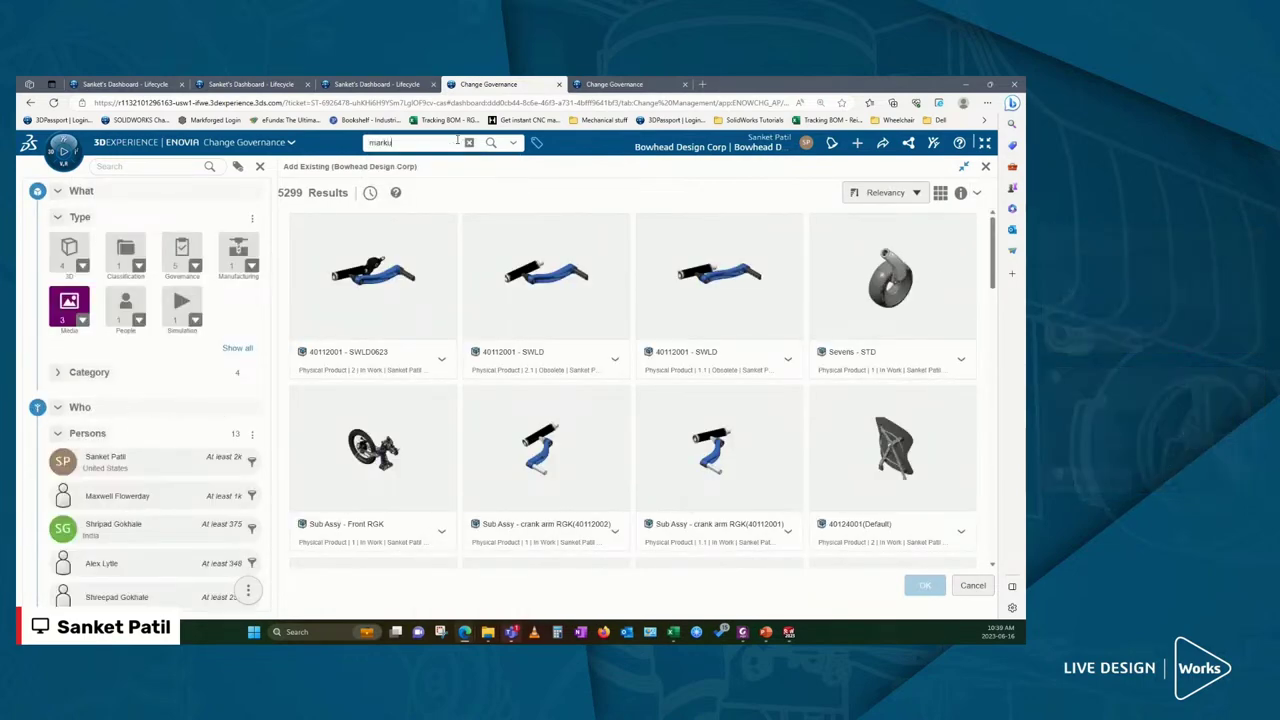
pyautogui.write('p')
pyautogui.press('Return')
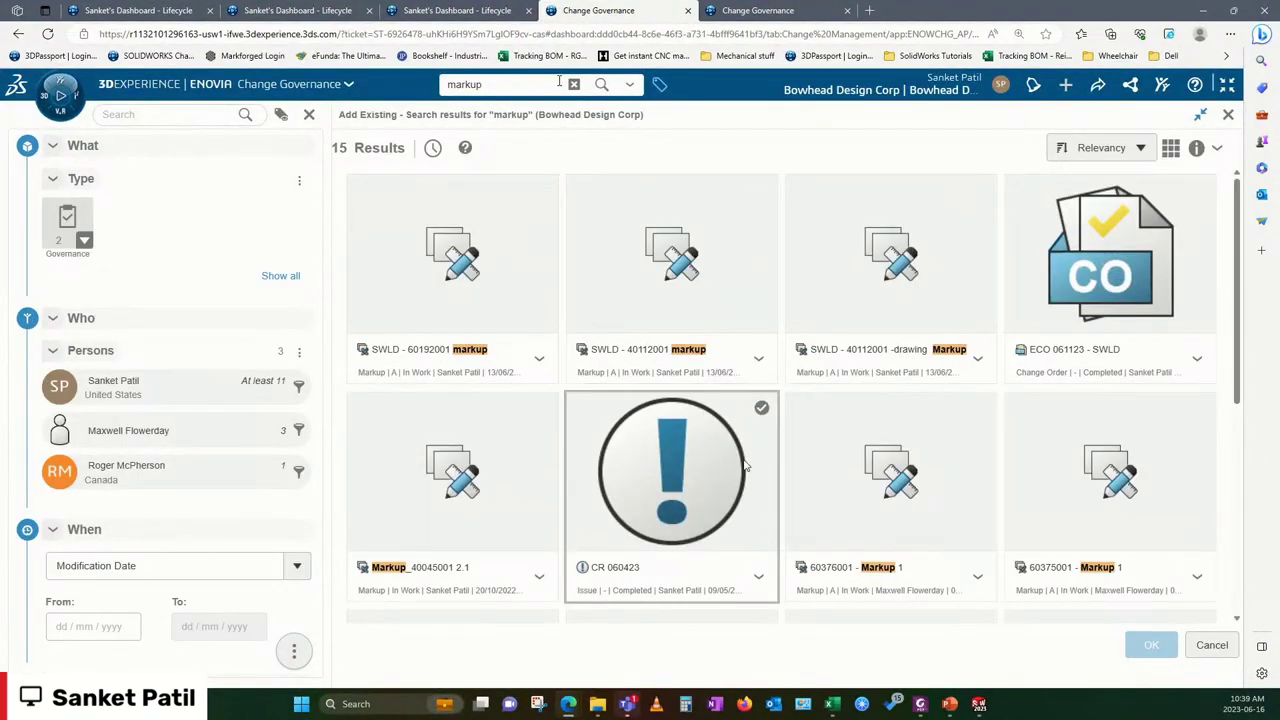
pyautogui.click(521, 86)
pyautogui.write('00000')
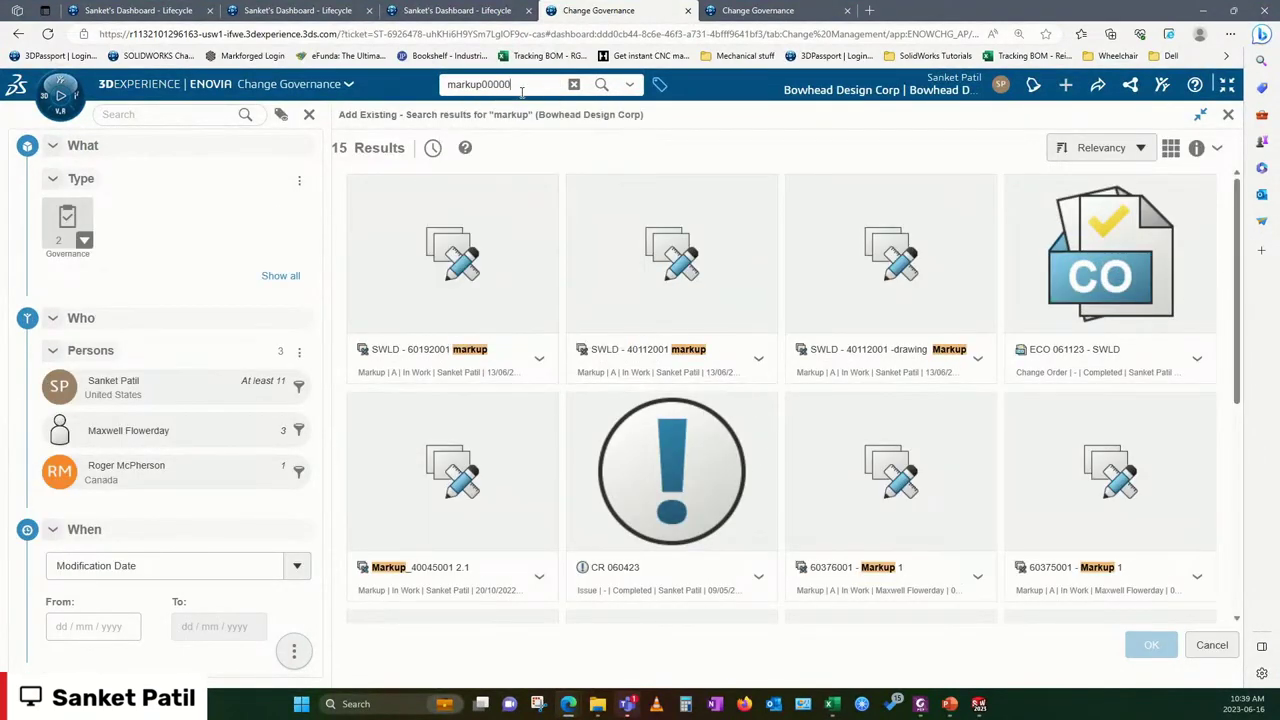
pyautogui.write('23')
pyautogui.press('Return')
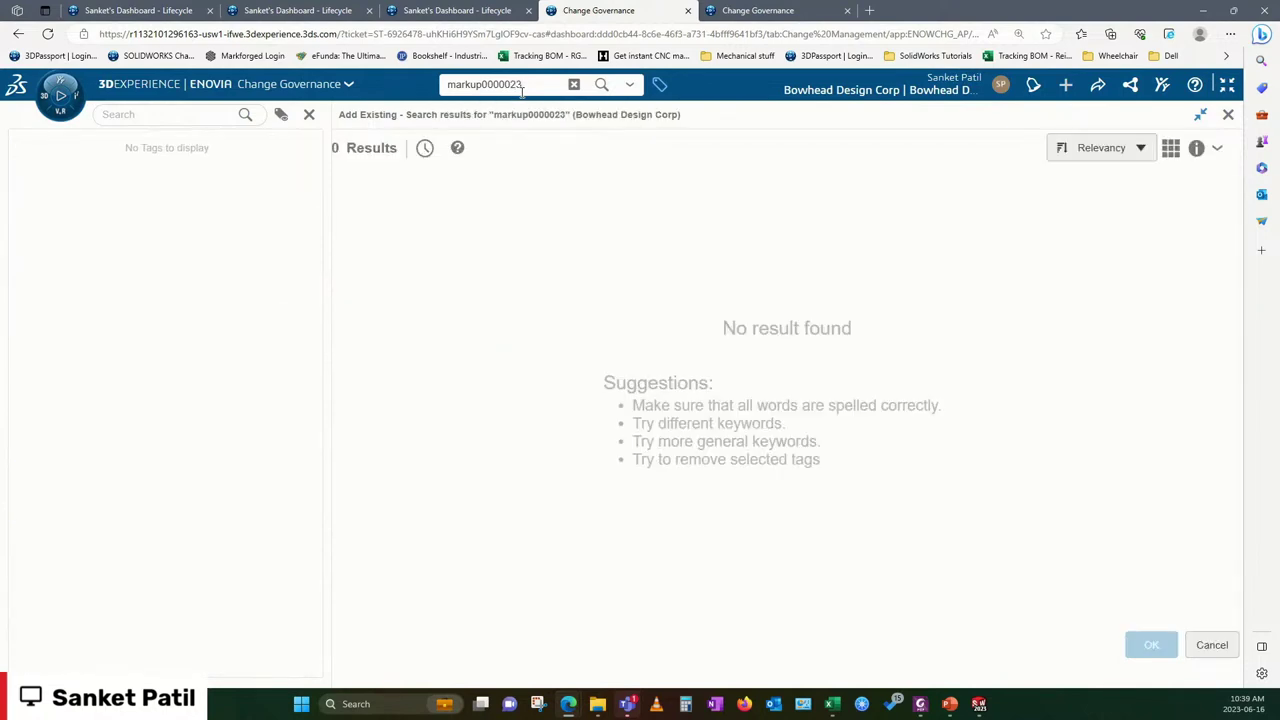
pyautogui.write('0')
pyautogui.press('Return')
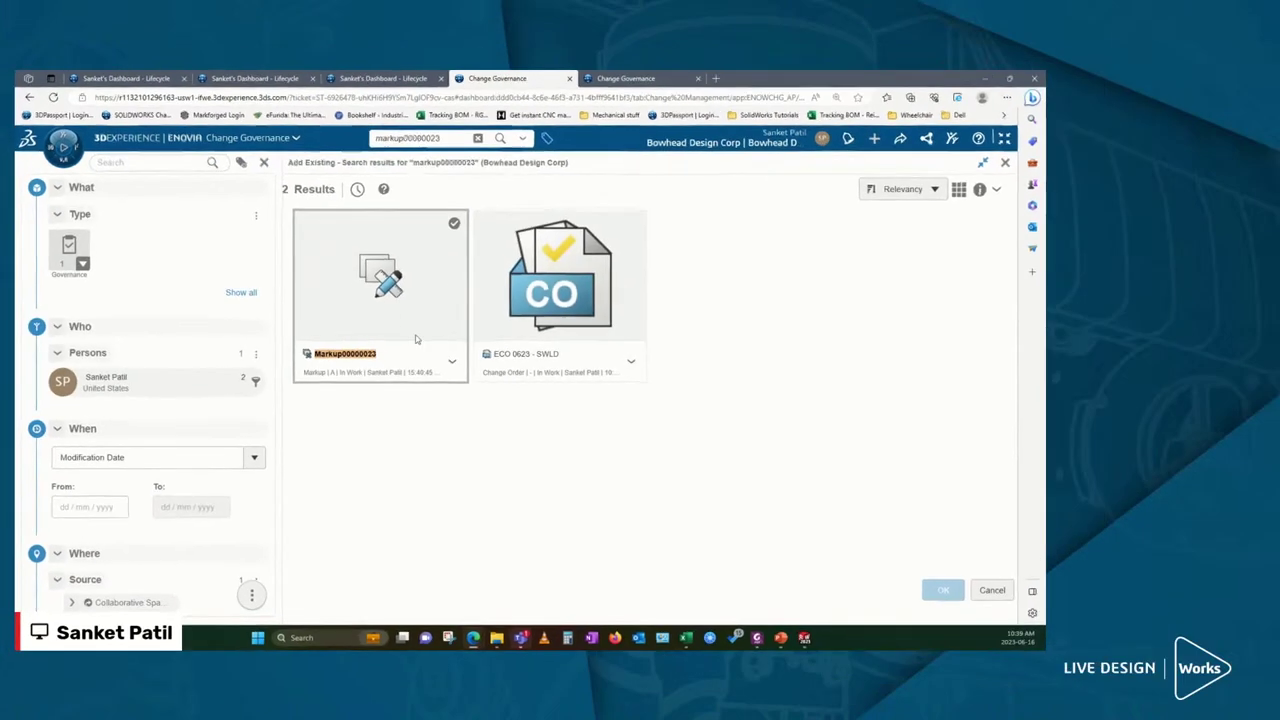
pyautogui.click(417, 340)
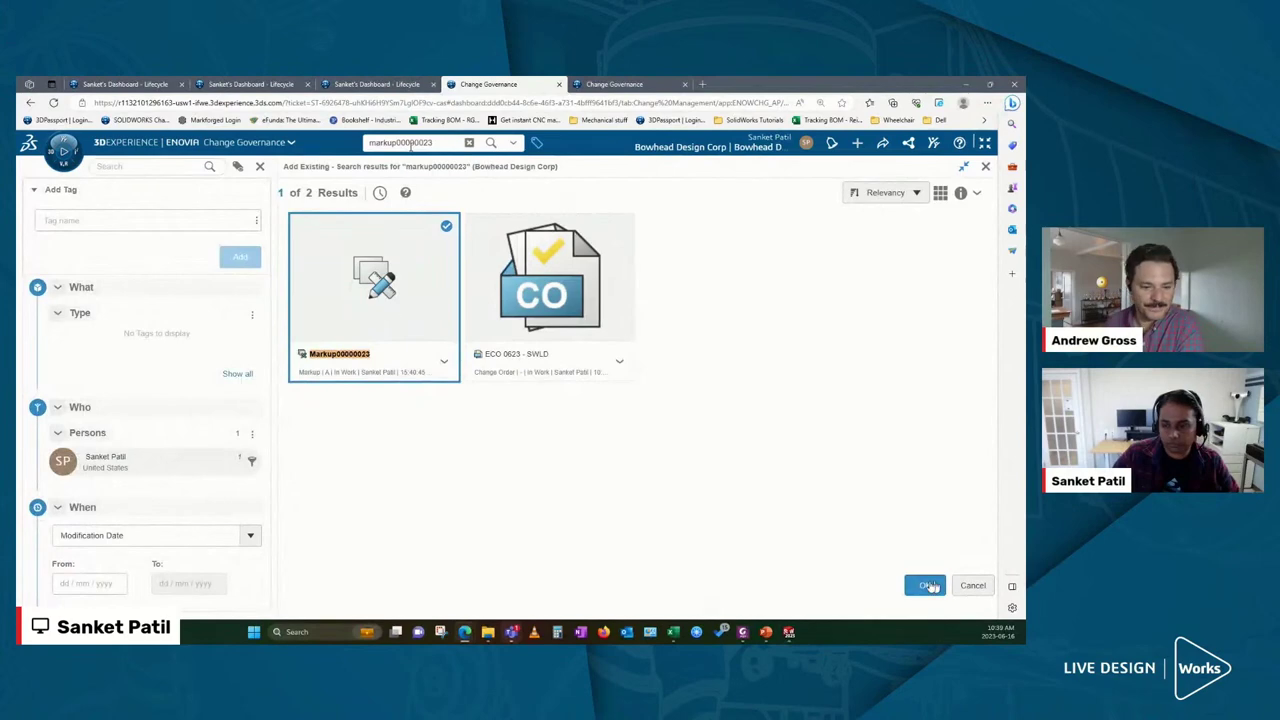
pyautogui.click(920, 583)
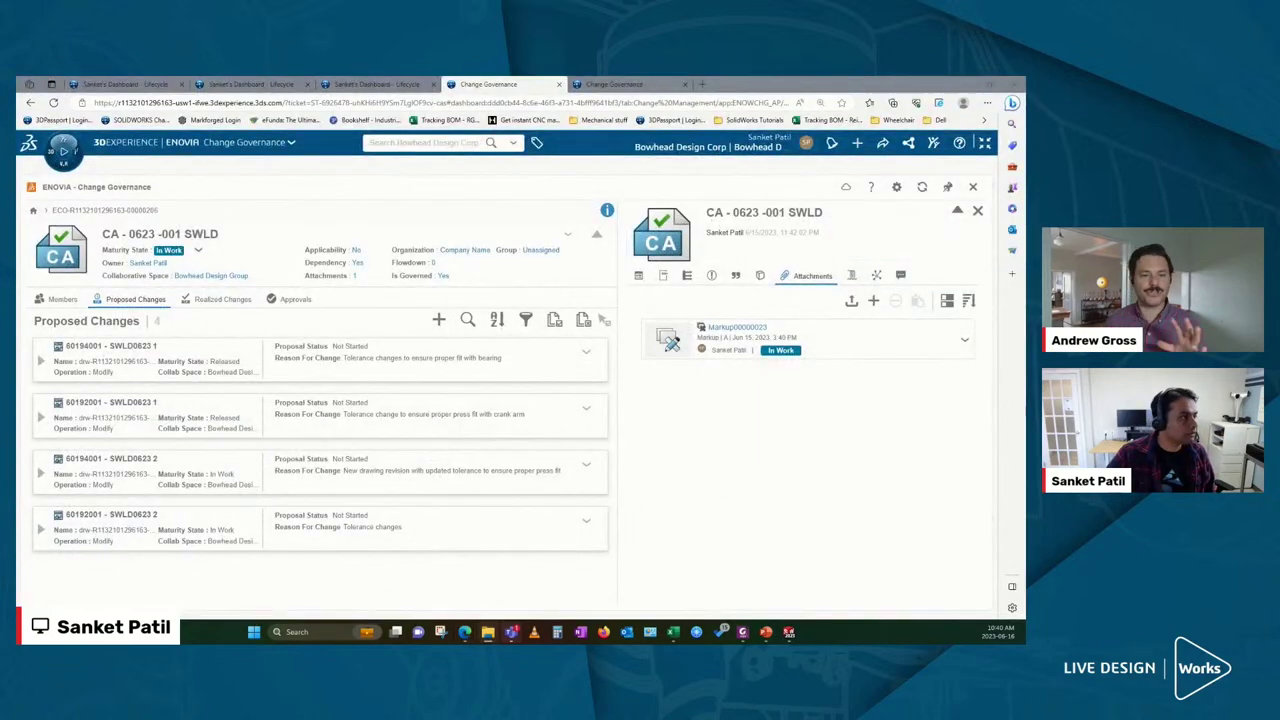
# Step: Upload the rev 1 redline PDF and the SWLD 061123_Impact Analysis spreadsheet as attachments
pyautogui.moveTo(388, 480); pyautogui.dragTo(733, 412)
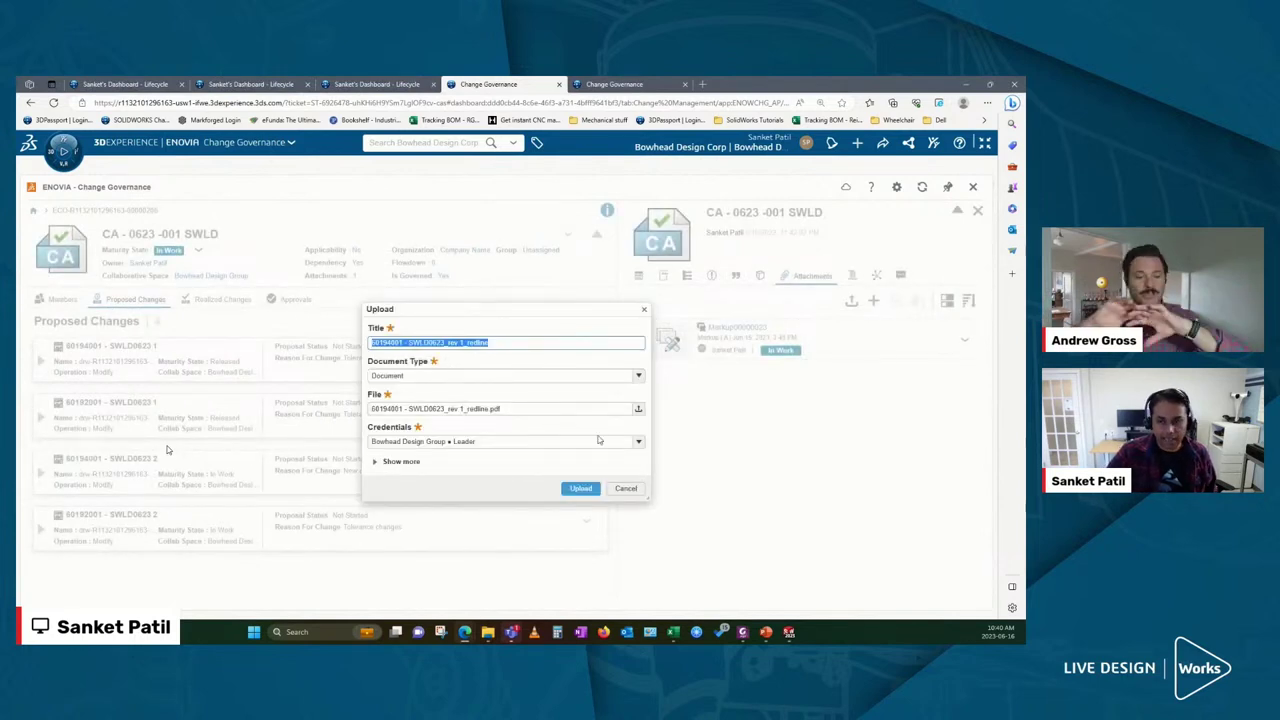
pyautogui.click(580, 488)
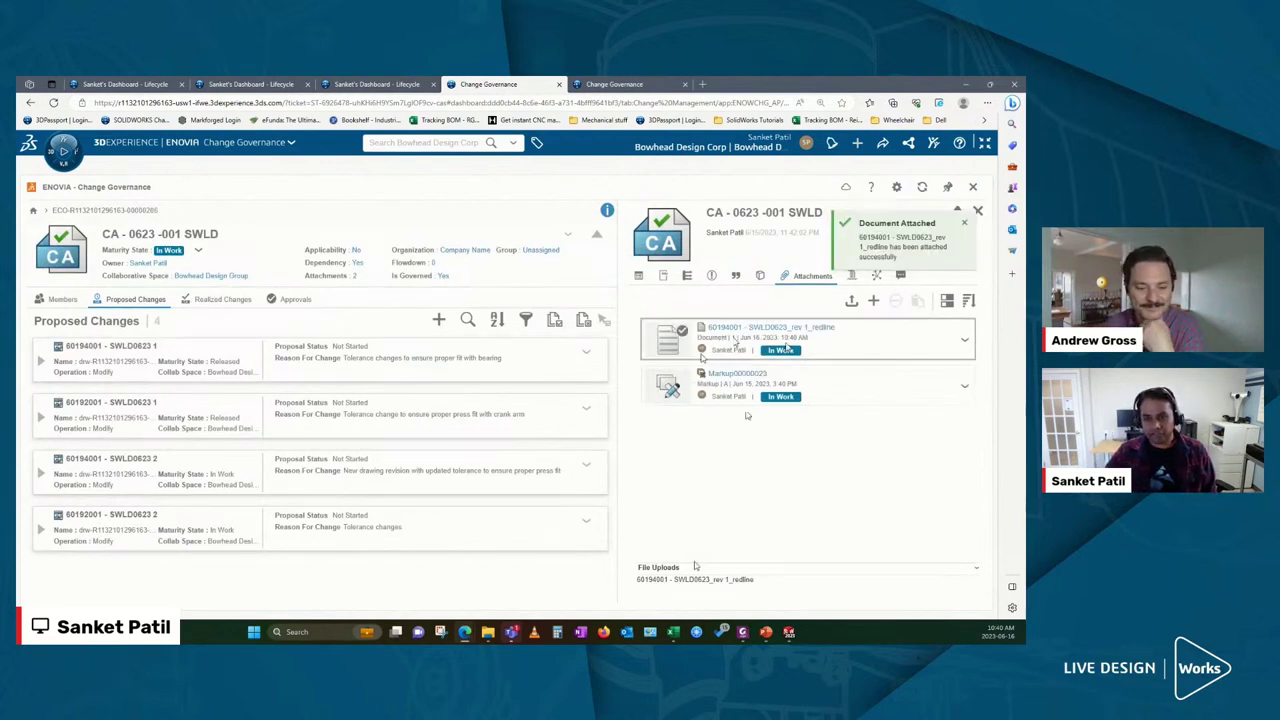
pyautogui.moveTo(695, 566)
pyautogui.mouseDown()
pyautogui.moveTo(643, 490)
pyautogui.moveTo(760, 489)
pyautogui.mouseUp()
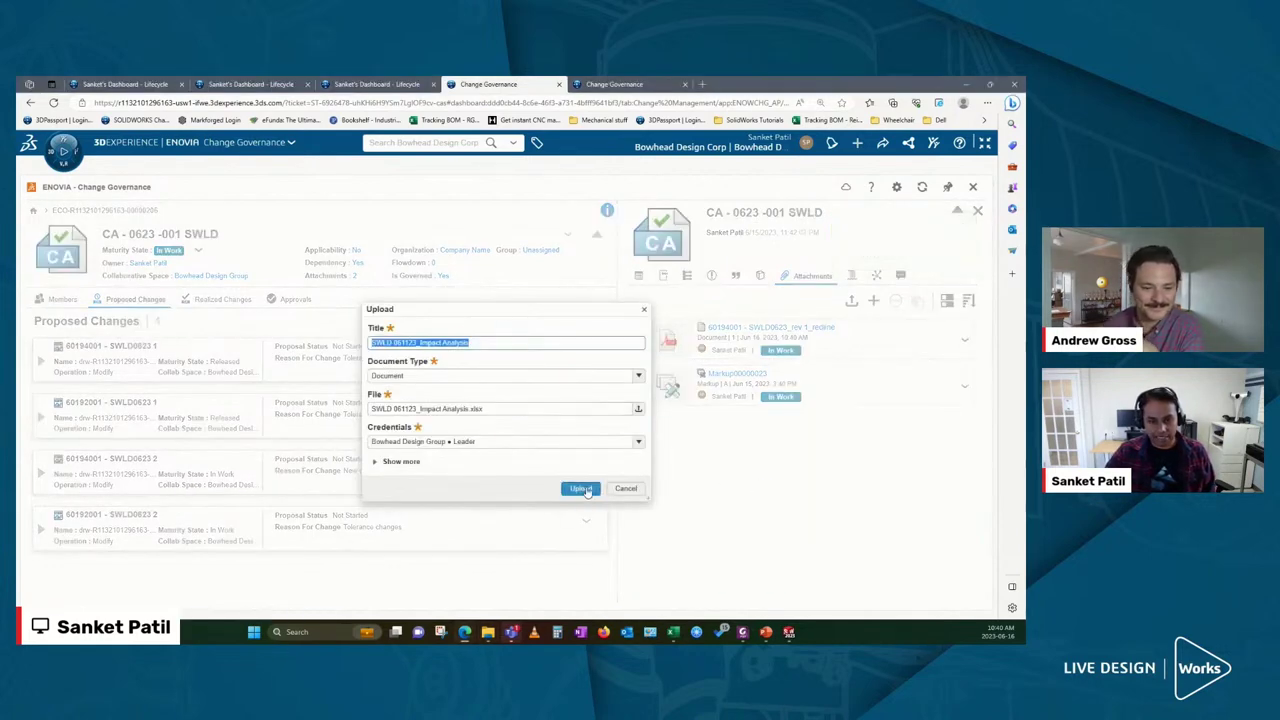
pyautogui.click(584, 489)
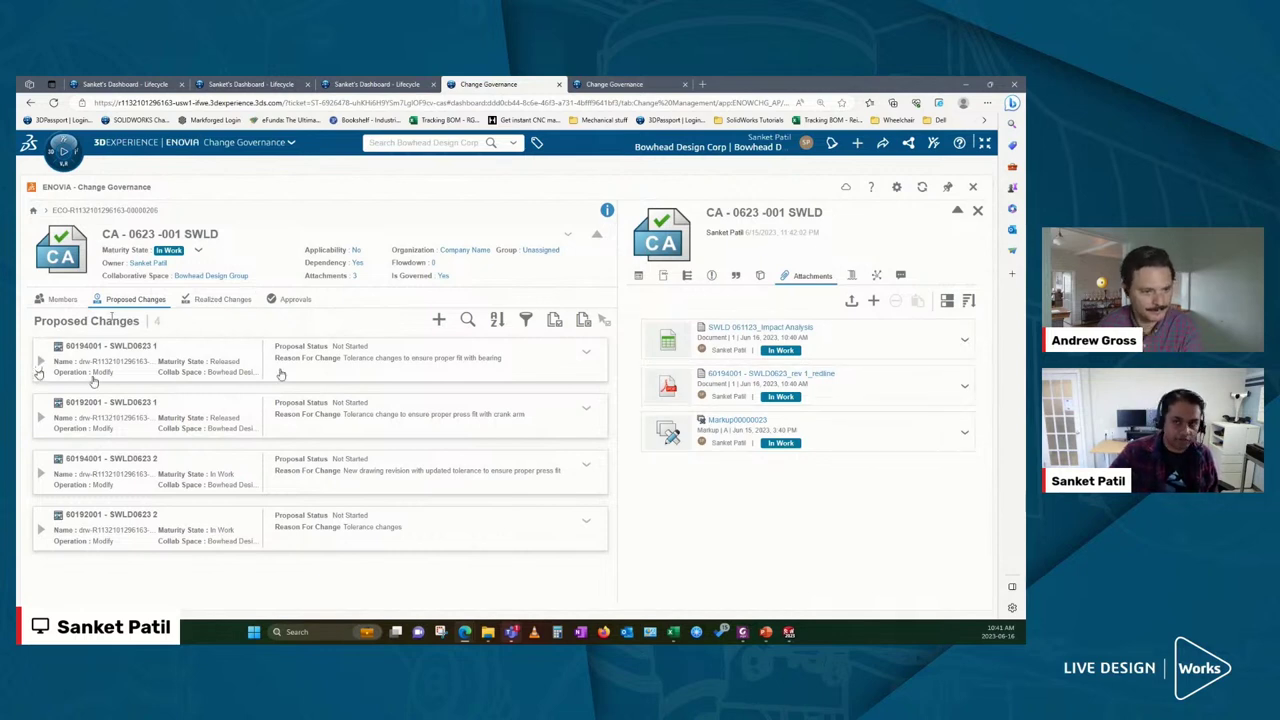
# Step: Close the attachments and expand activities for 60194001 SWLD0623 1 (Obsolete) and 2 (Release)
pyautogui.click(978, 212)
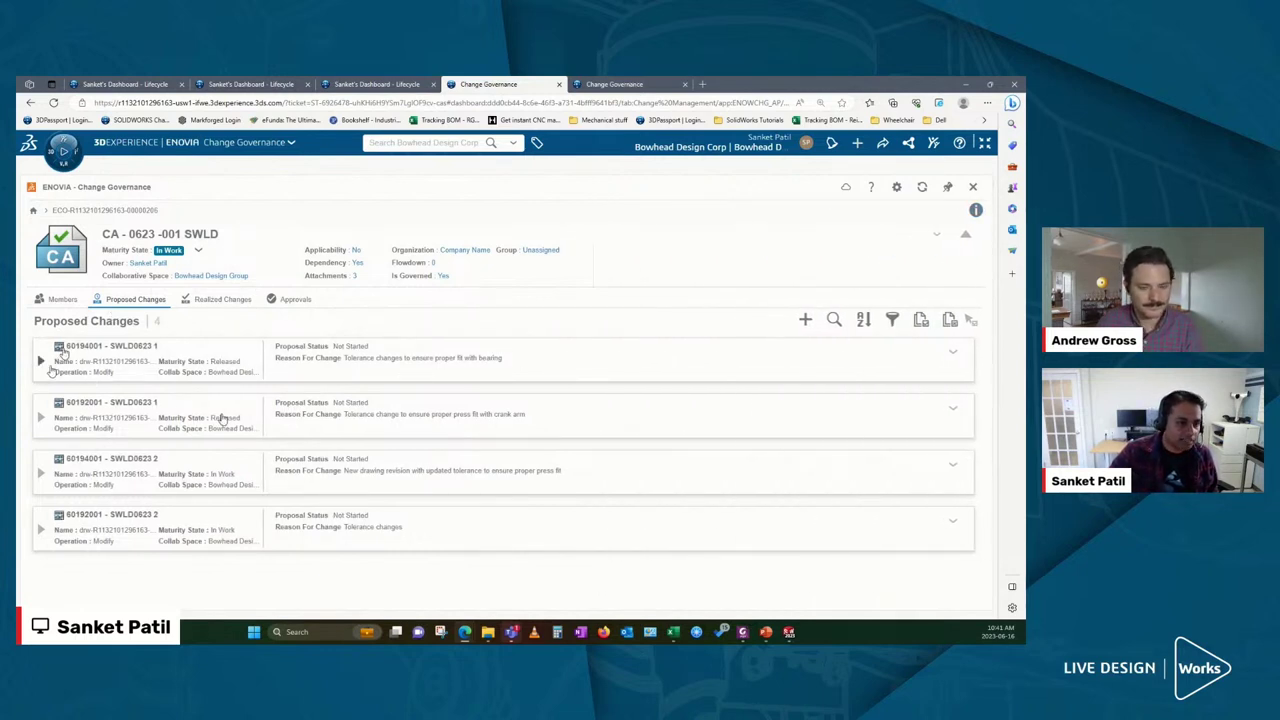
pyautogui.click(41, 360)
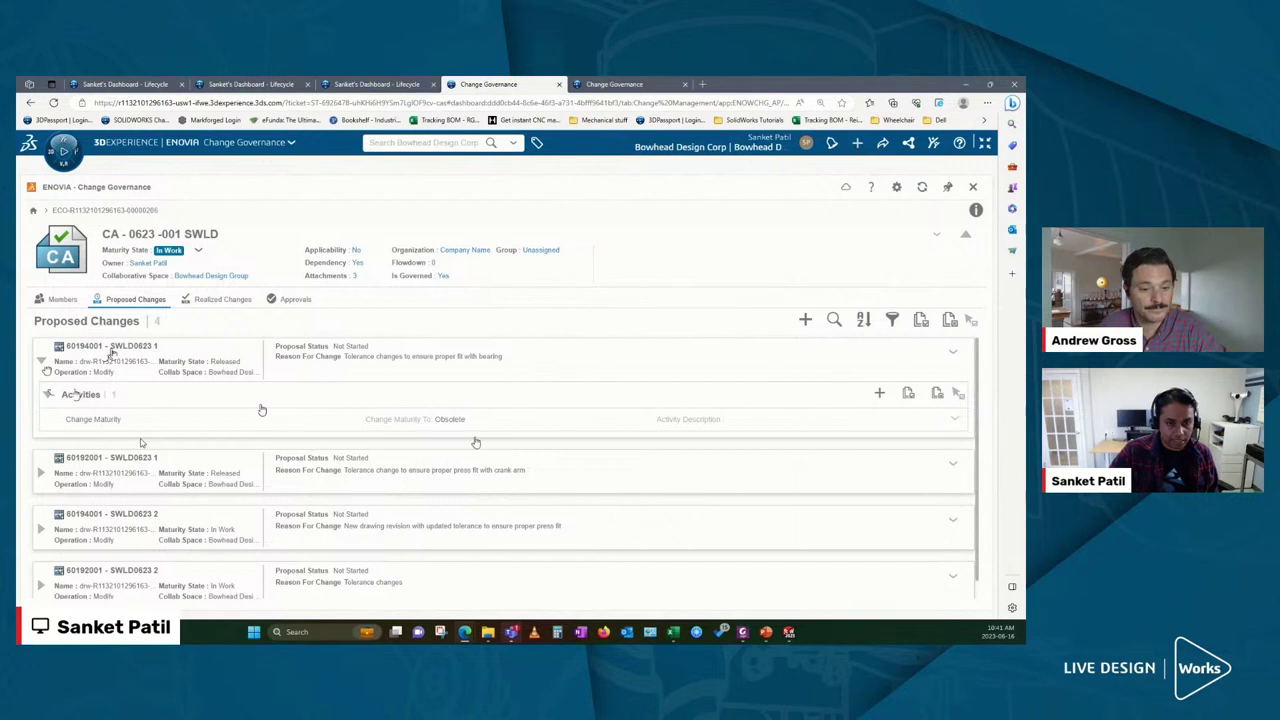
pyautogui.scroll(-1, 304, 455)
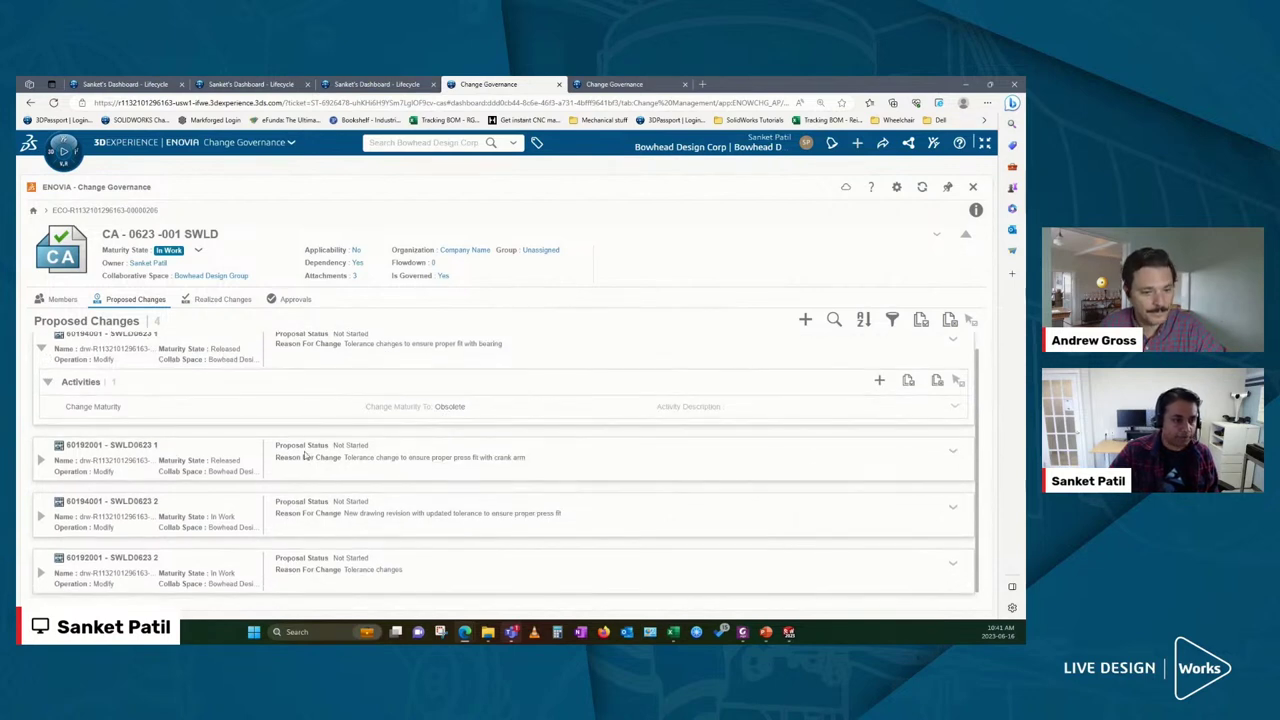
pyautogui.click(41, 516)
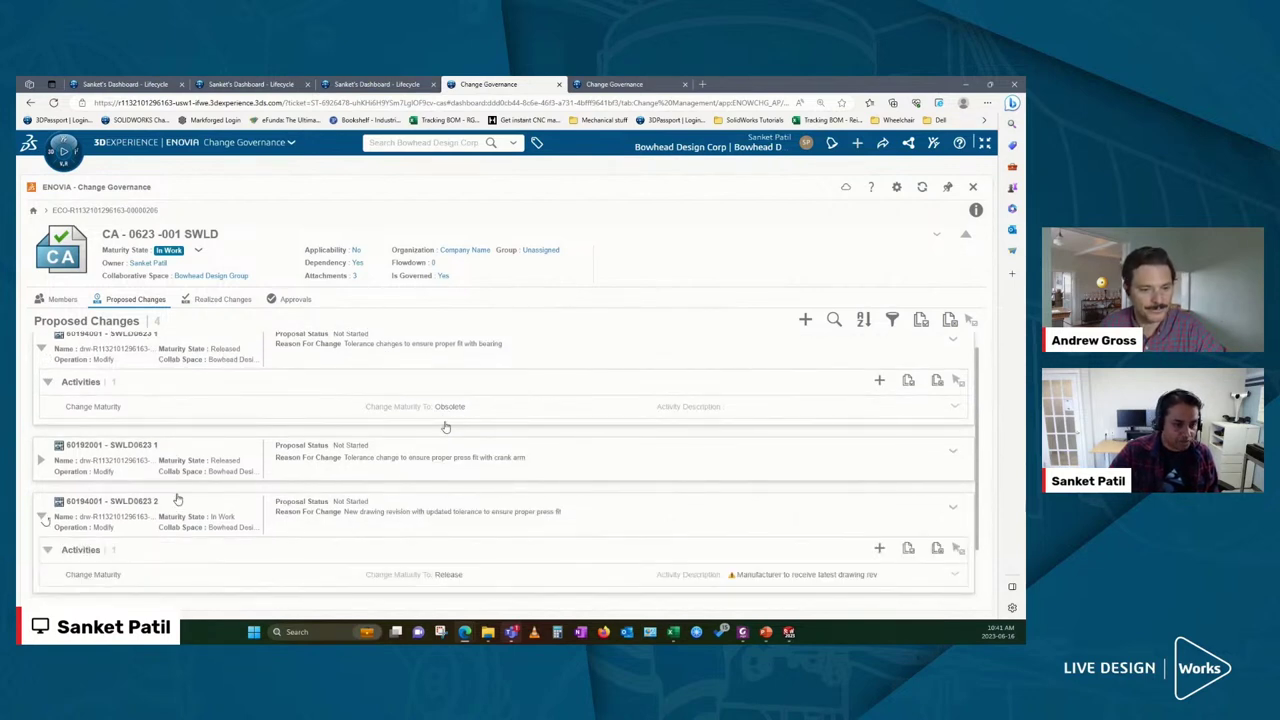
pyautogui.scroll(-1, 170, 498)
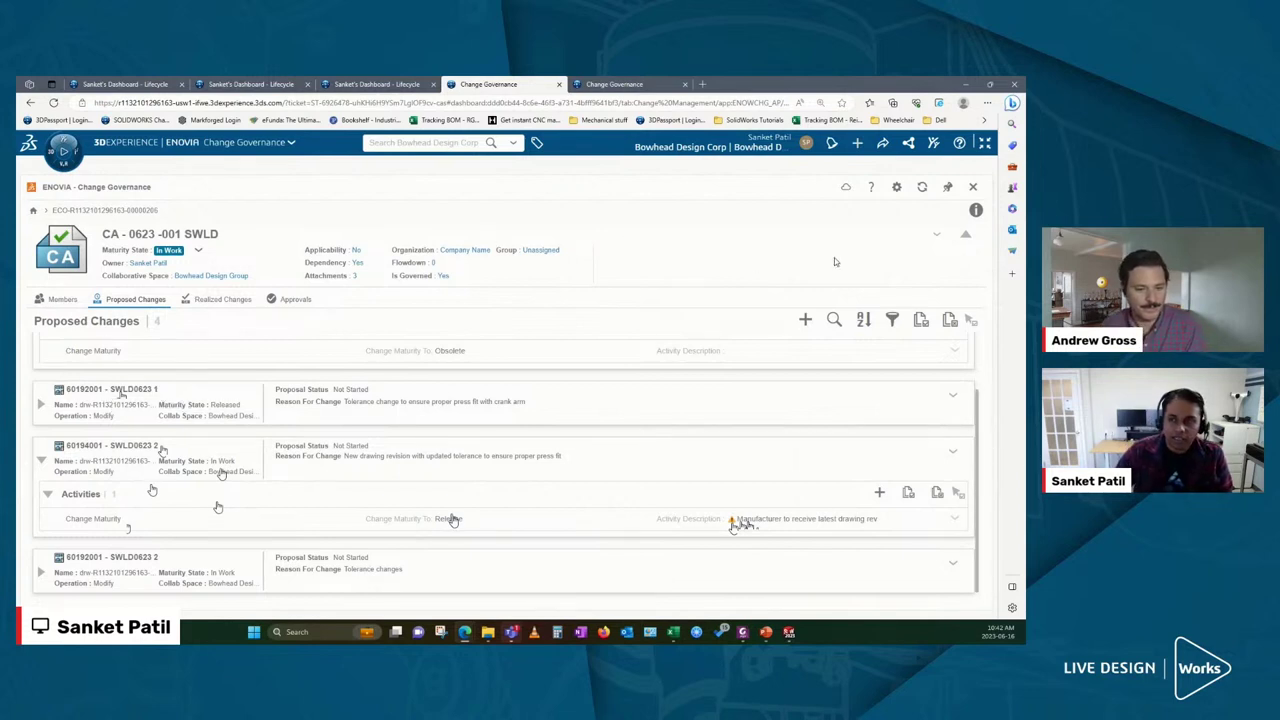
pyautogui.scroll(2, 217, 465)
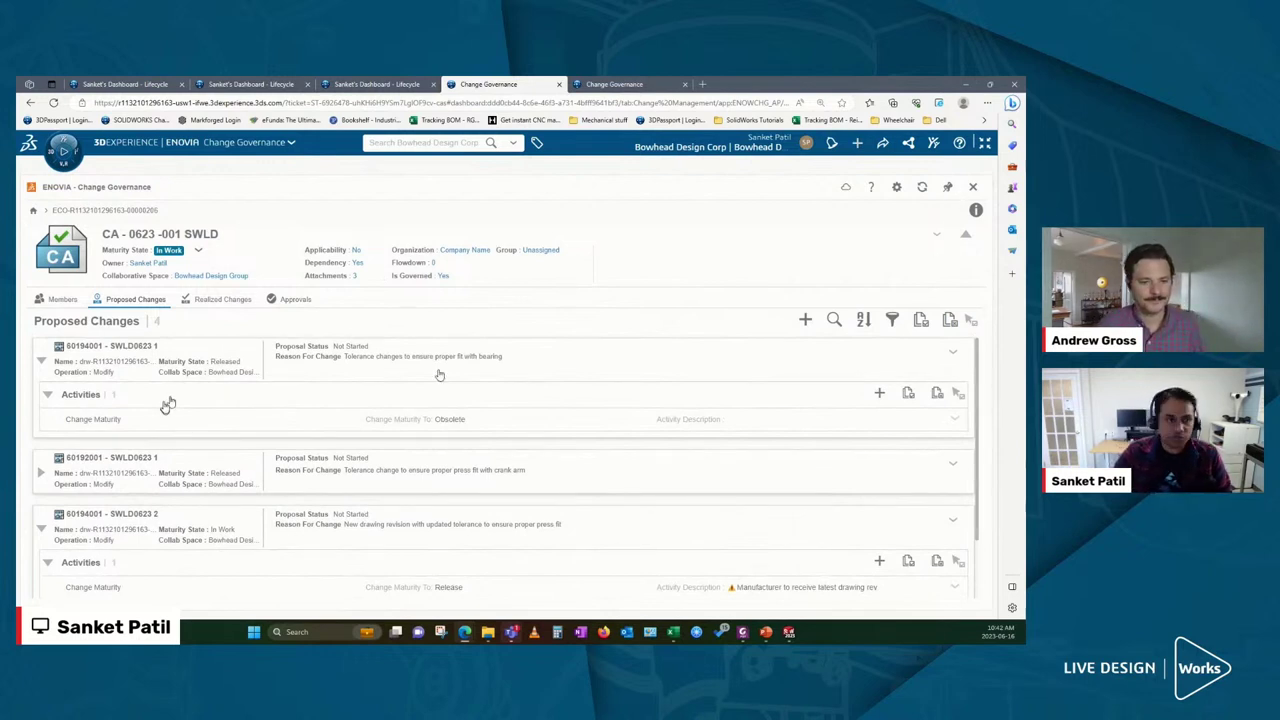
# Step: From Recents, open ECO 0623 - SWLD, then CA - 0623 -002 SWLD, in Change Governance
pyautogui.click(972, 187)
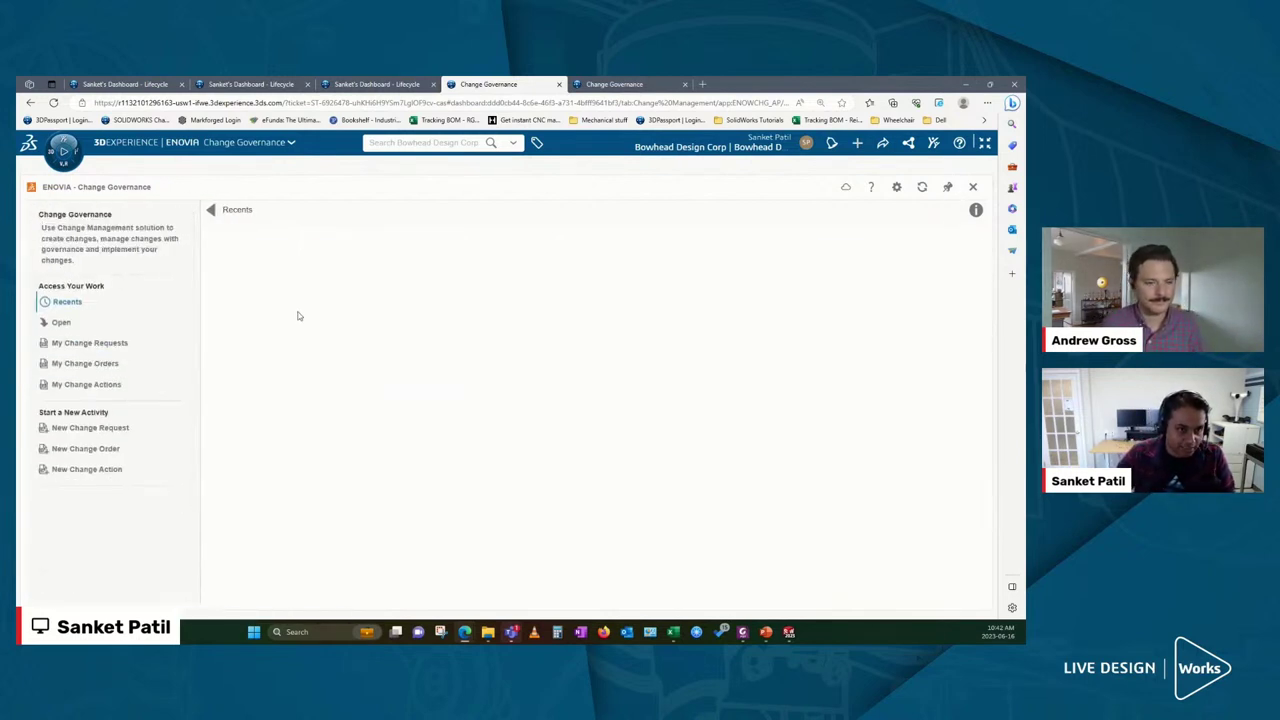
pyautogui.rightClick(330, 263)
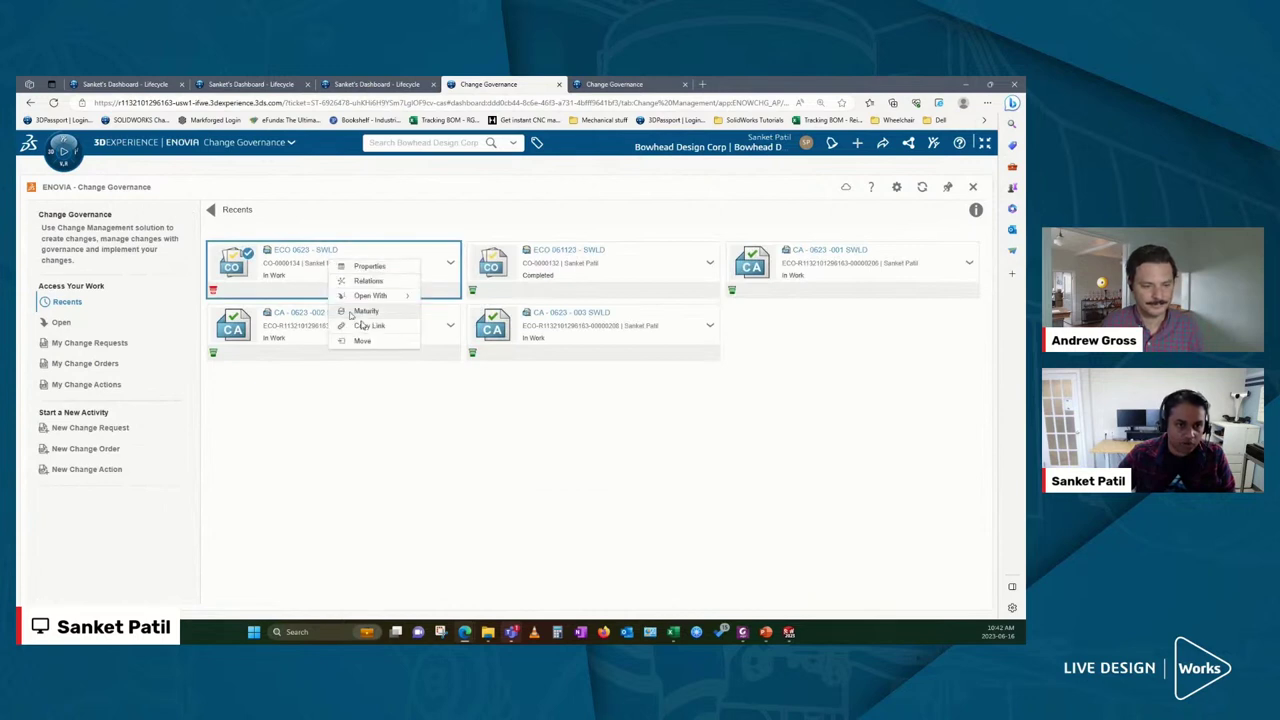
pyautogui.click(480, 311)
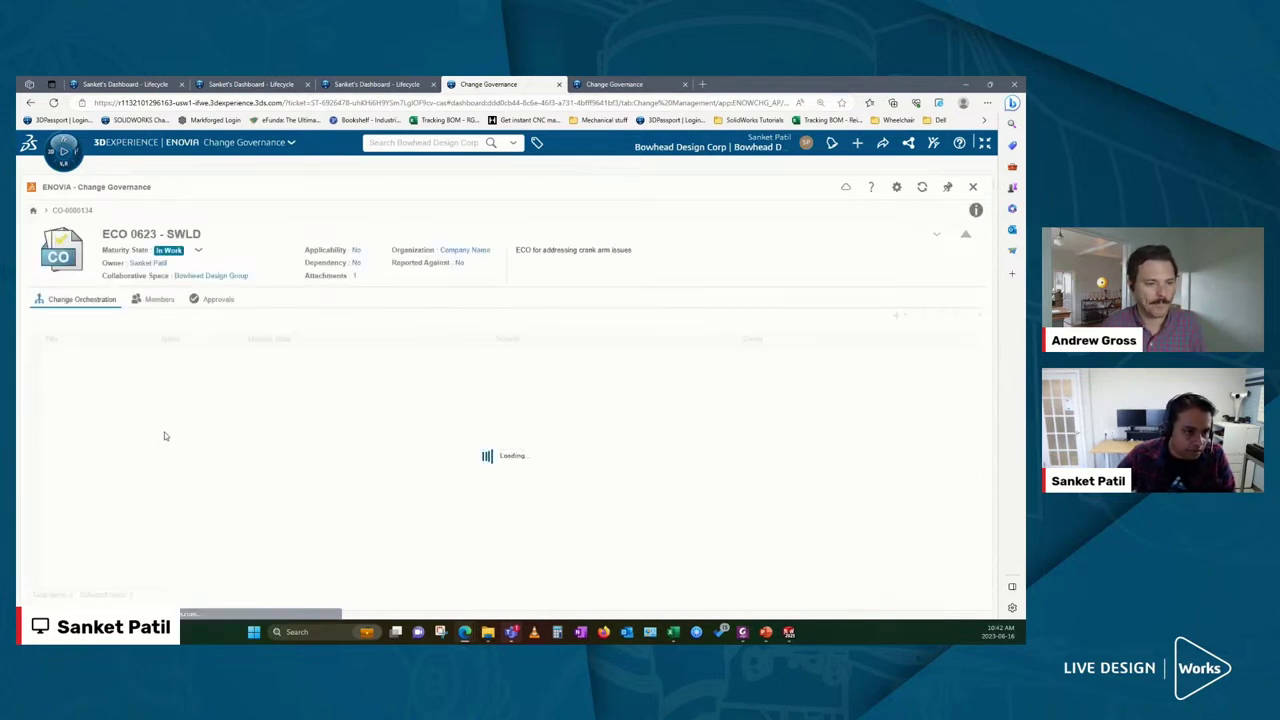
pyautogui.click(101, 370)
pyautogui.rightClick(101, 370)
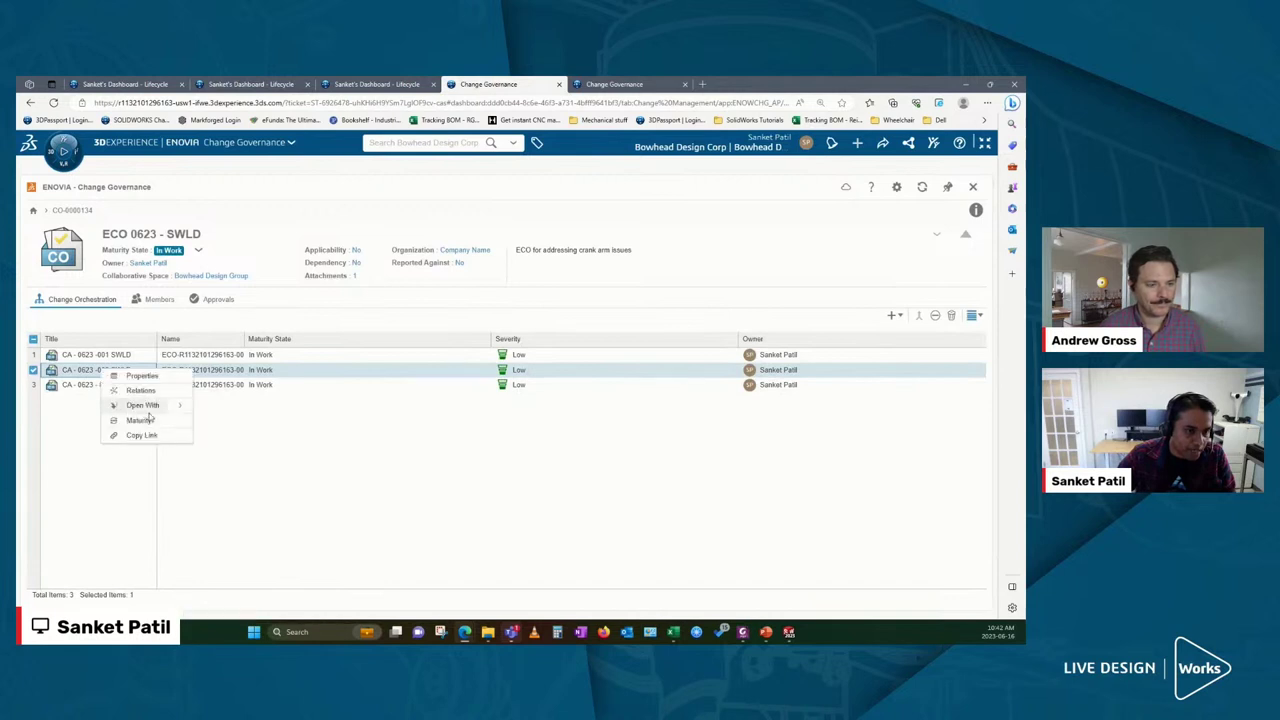
pyautogui.click(247, 421)
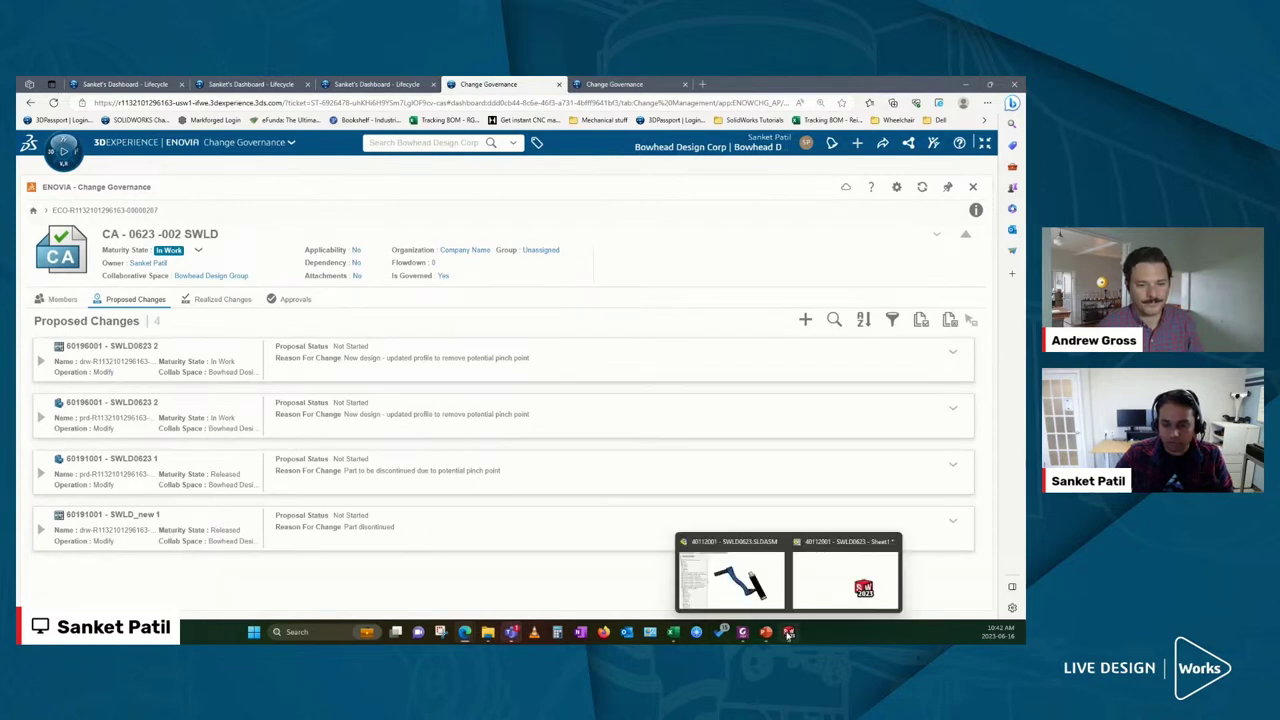
# Step: In SOLIDWORKS, replace the SWLD0623 assembly's components with their latest revisions
pyautogui.click(735, 578)
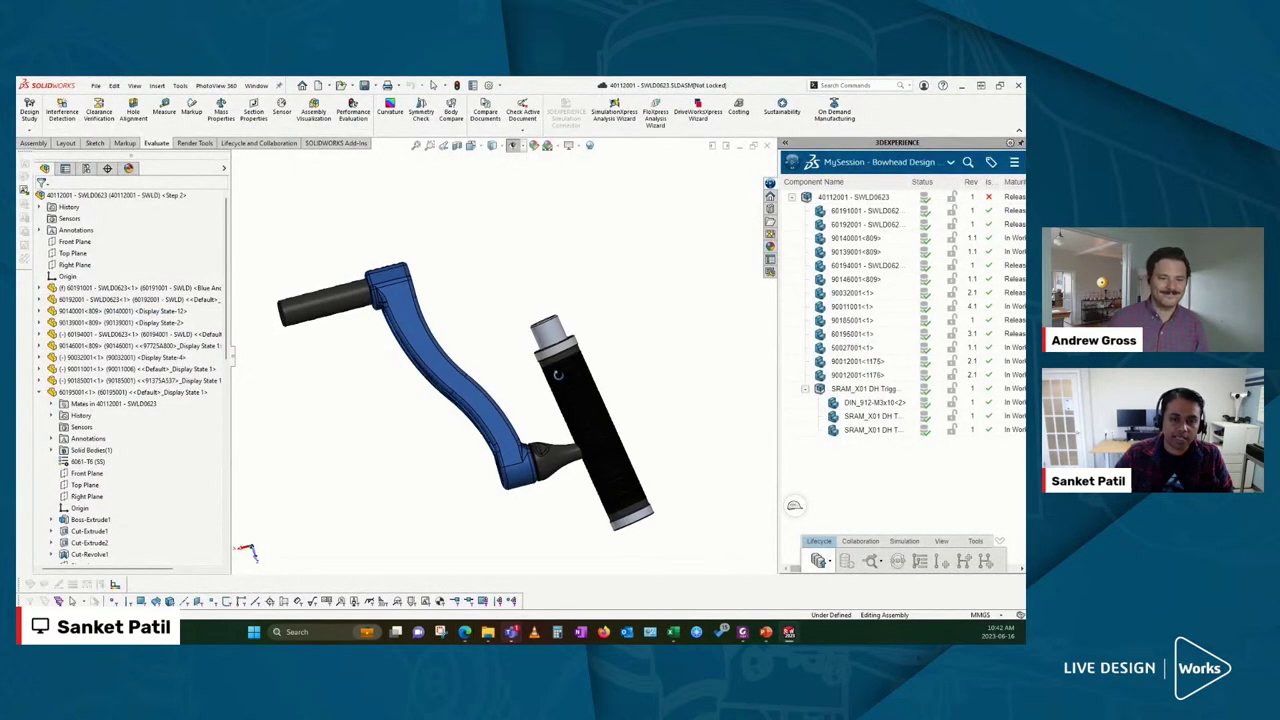
pyautogui.scroll(-2, 550, 380)
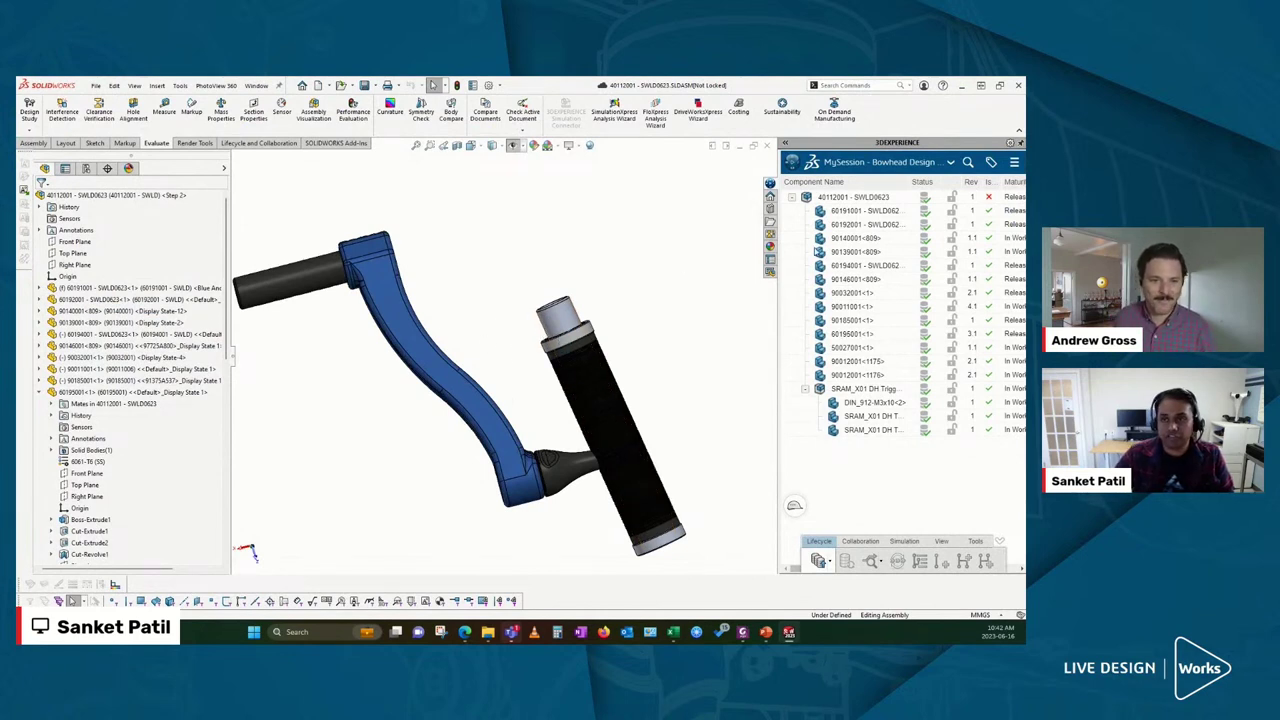
pyautogui.rightClick(880, 198)
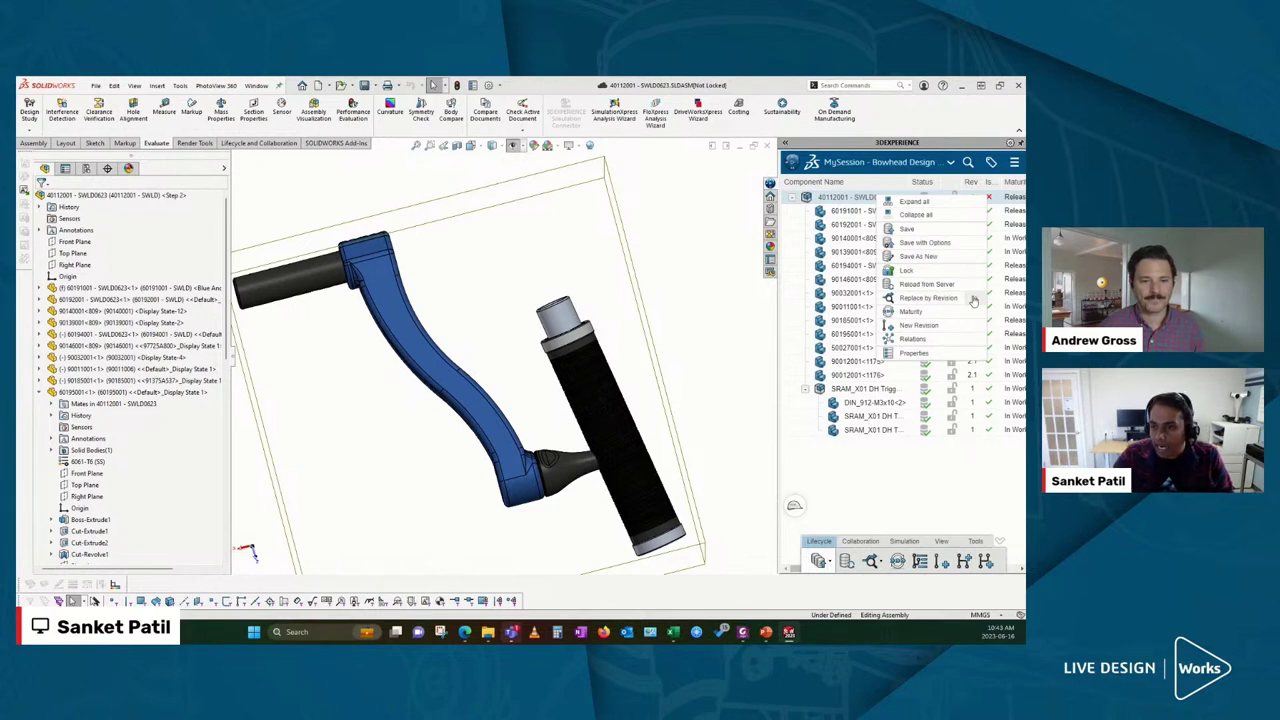
pyautogui.click(973, 301)
pyautogui.click(958, 242)
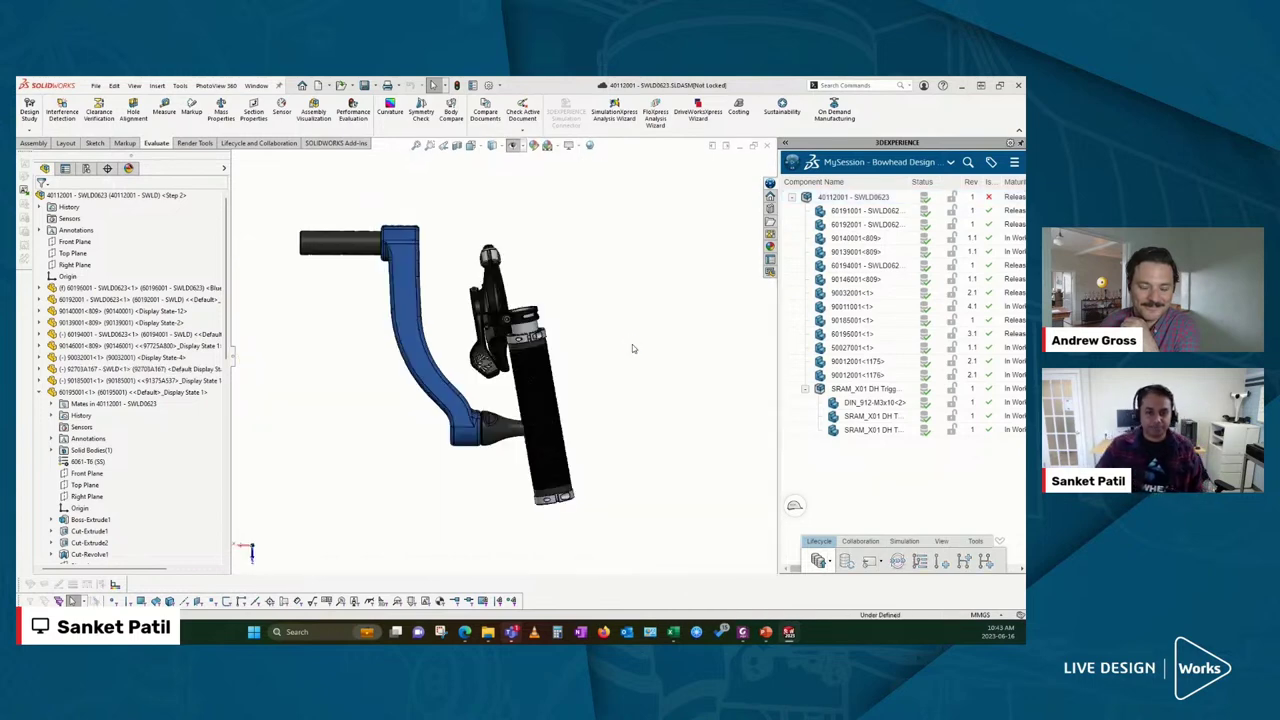
# Step: Inspect the updated assembly's new 60196001 blue arm, then return to Change Governance
pyautogui.scroll(-3, 461, 229)
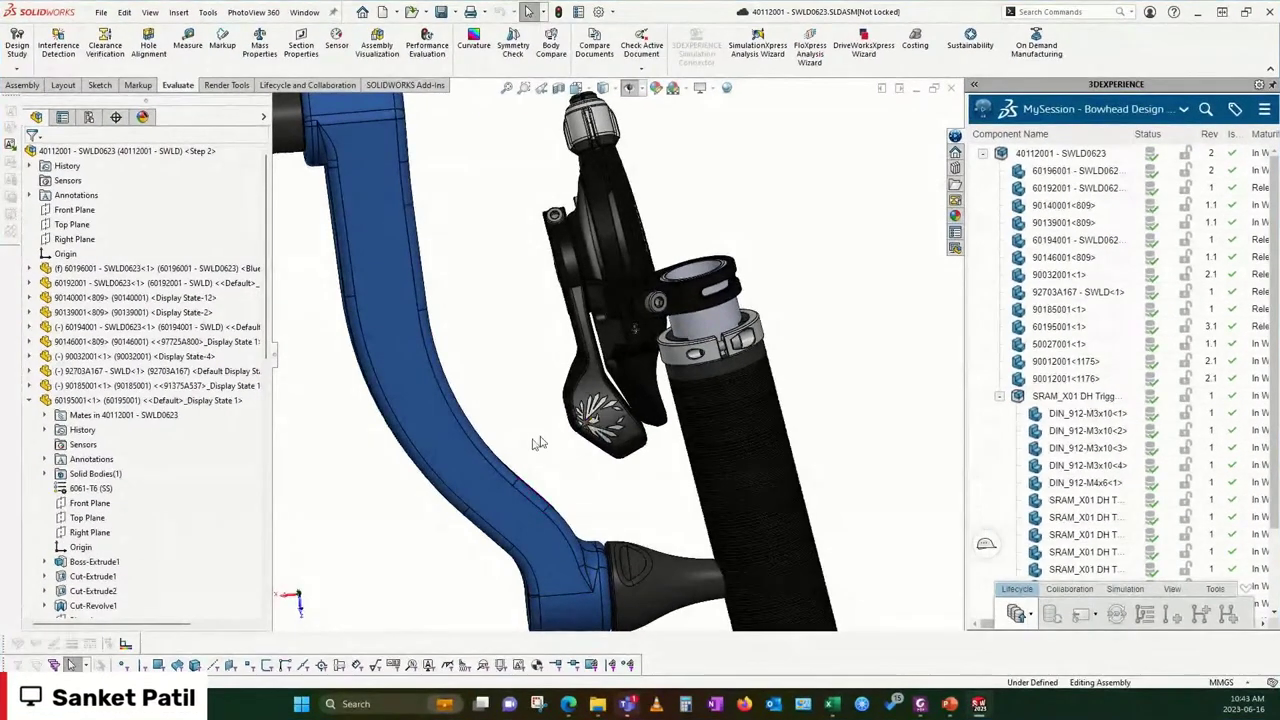
pyautogui.scroll(3, 531, 443)
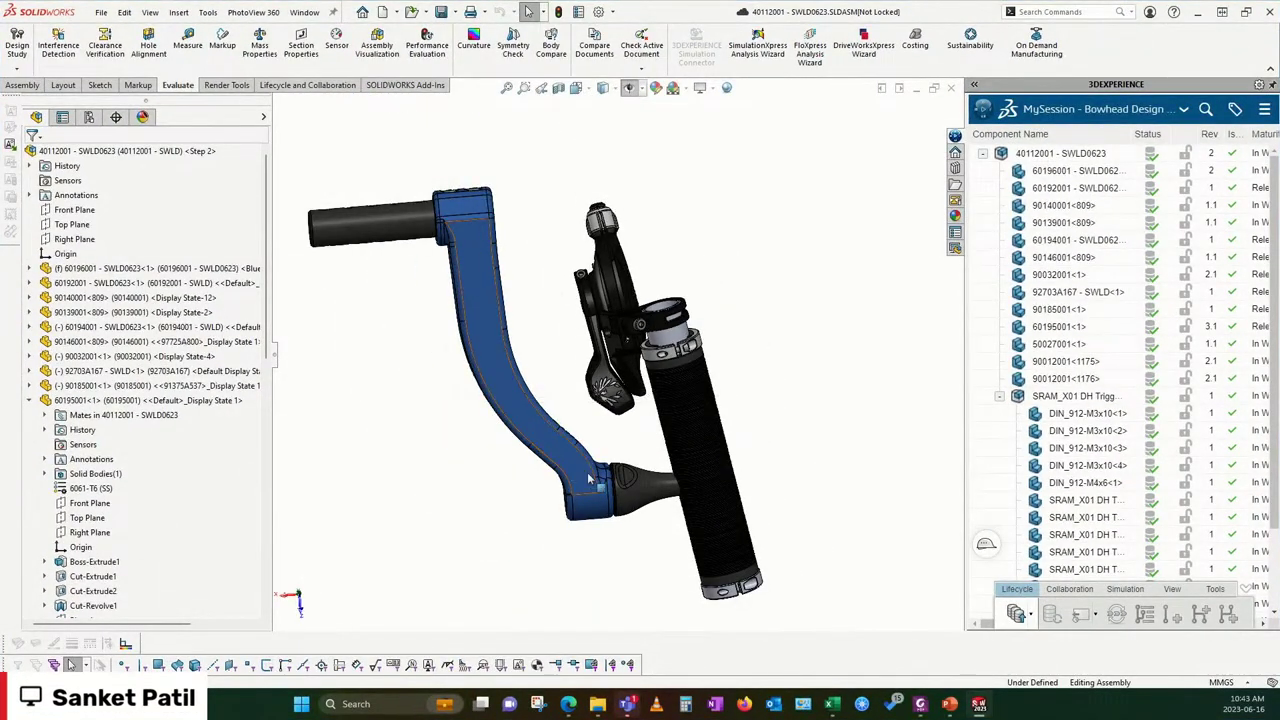
pyautogui.scroll(-2, 603, 396)
pyautogui.scroll(-1, 603, 396)
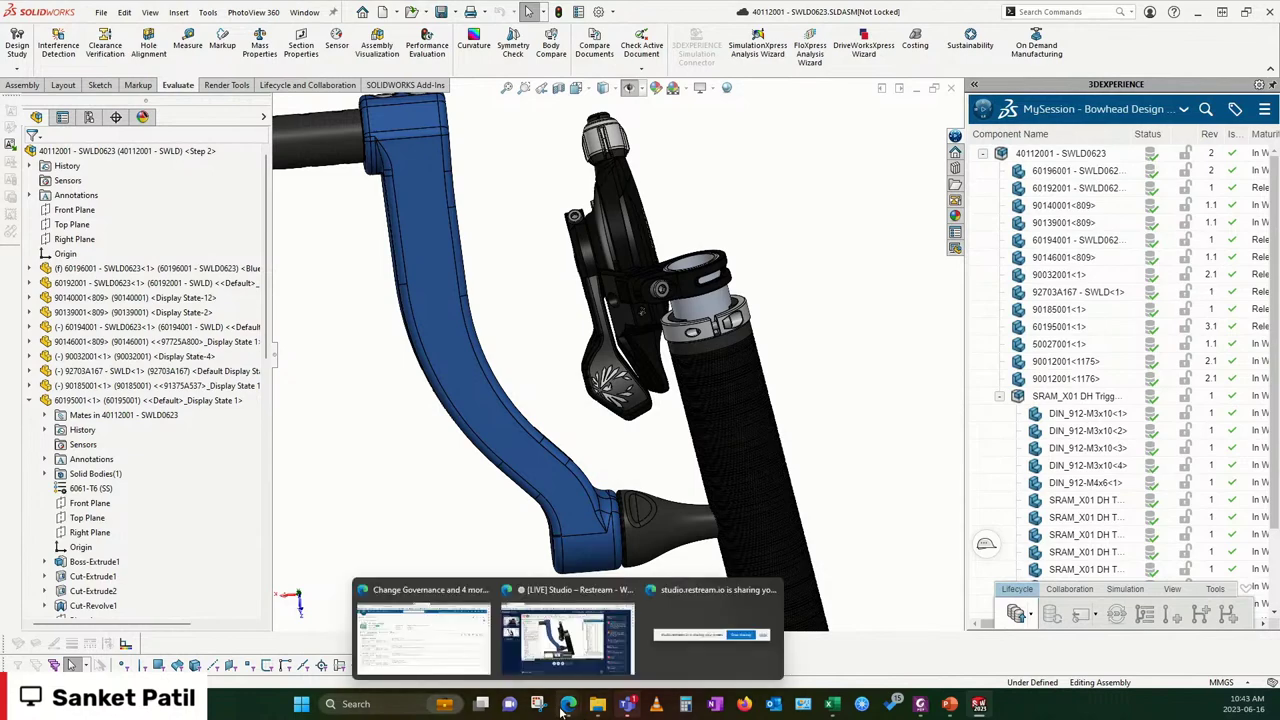
pyautogui.moveTo(568, 703)
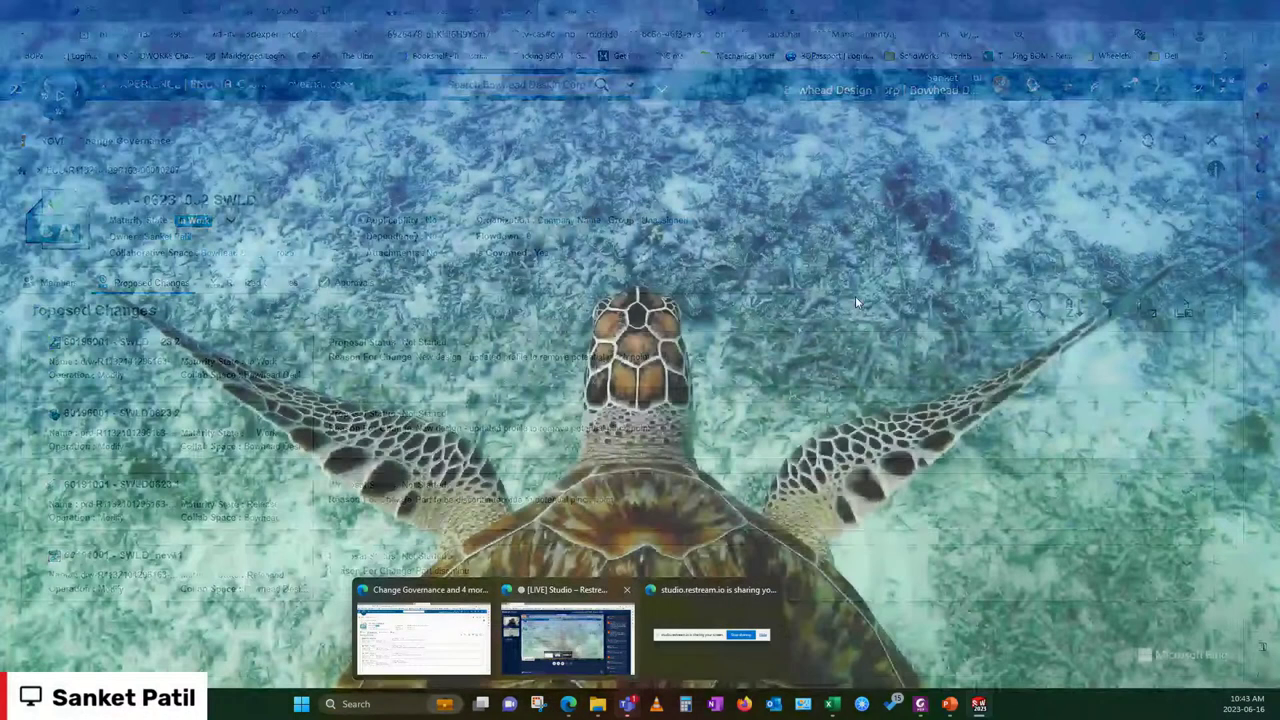
pyautogui.click(439, 280)
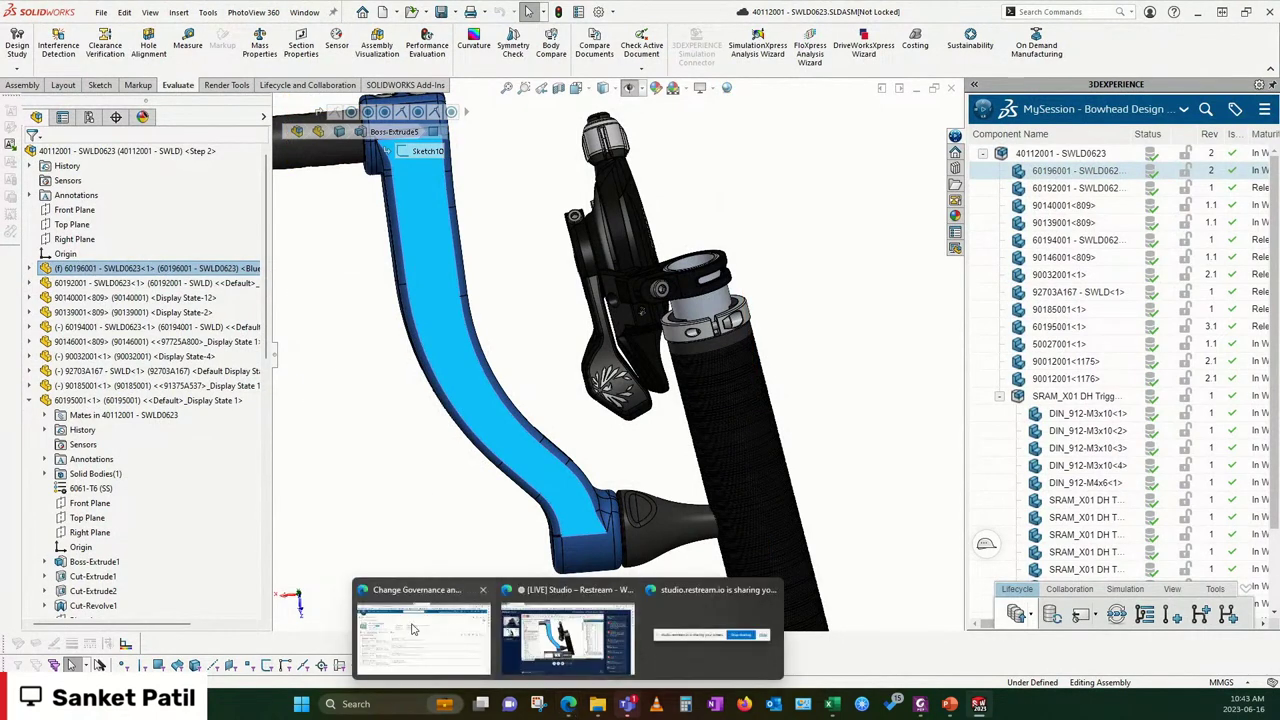
pyautogui.click(455, 631)
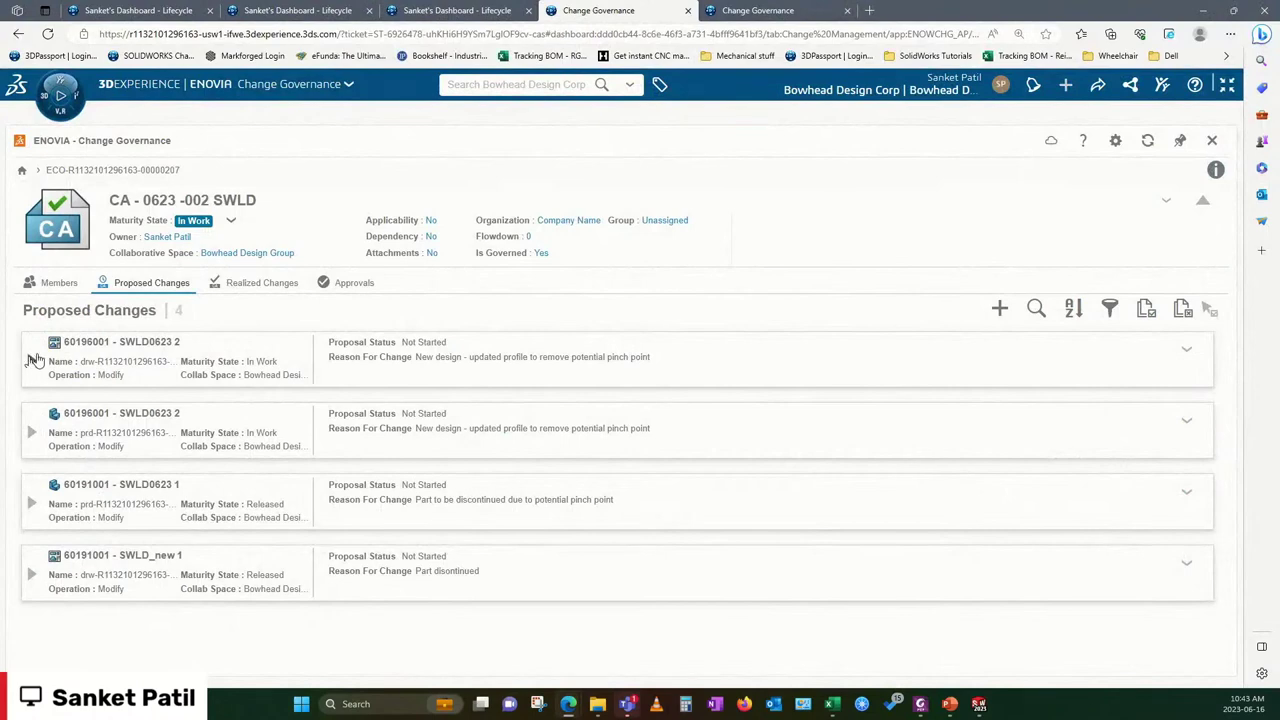
# Step: Expand the proposed-change activities: 60196001 rev 2 to Release, 60191001 rev 1 to Obsolete
pyautogui.click(31, 361)
pyautogui.click(32, 503)
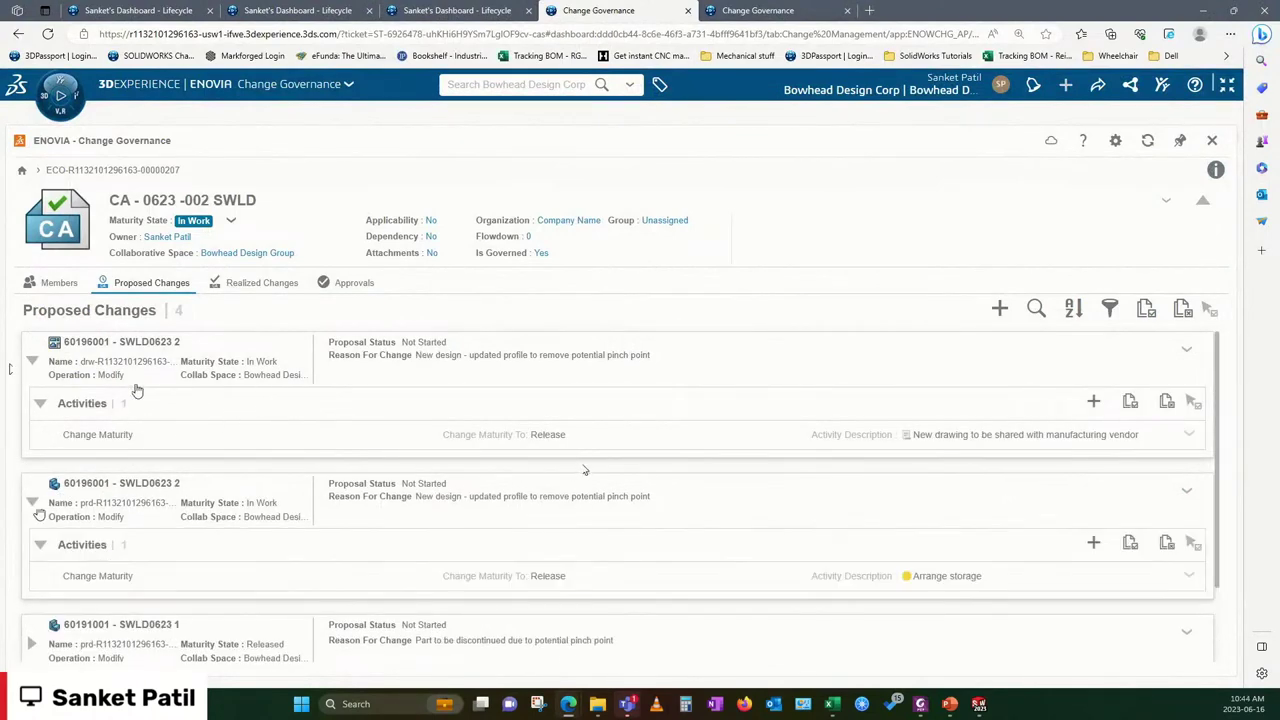
pyautogui.scroll(-2, 894, 440)
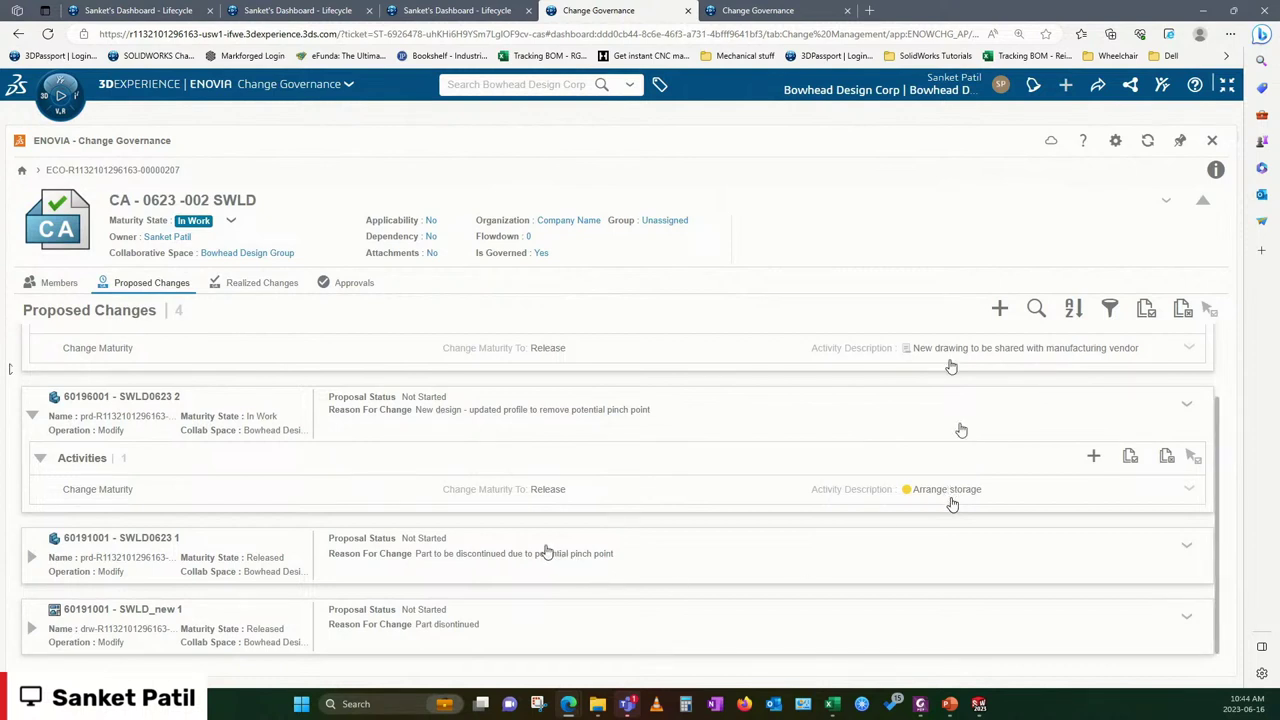
pyautogui.click(31, 557)
pyautogui.scroll(-1, 100, 490)
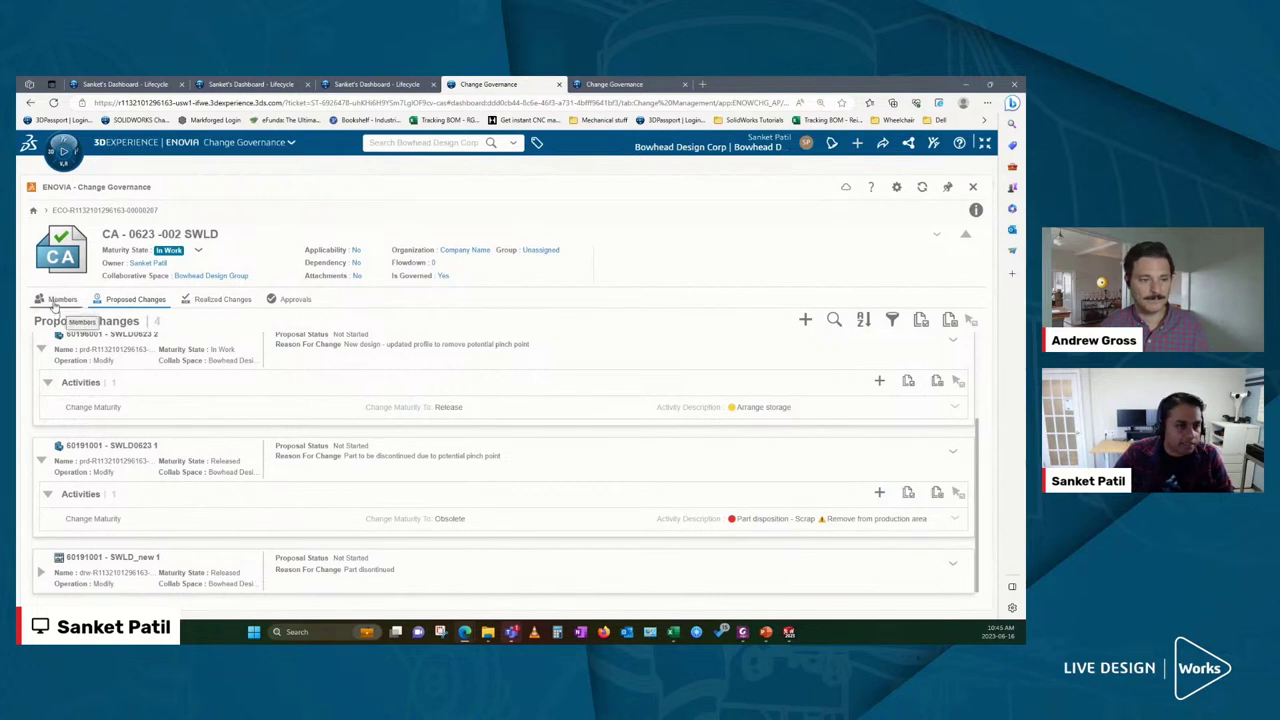
# Step: Open ECO 0623 - SWLD, then CA - 0623 - 003 SWLD, in Change Governance
pyautogui.click(972, 187)
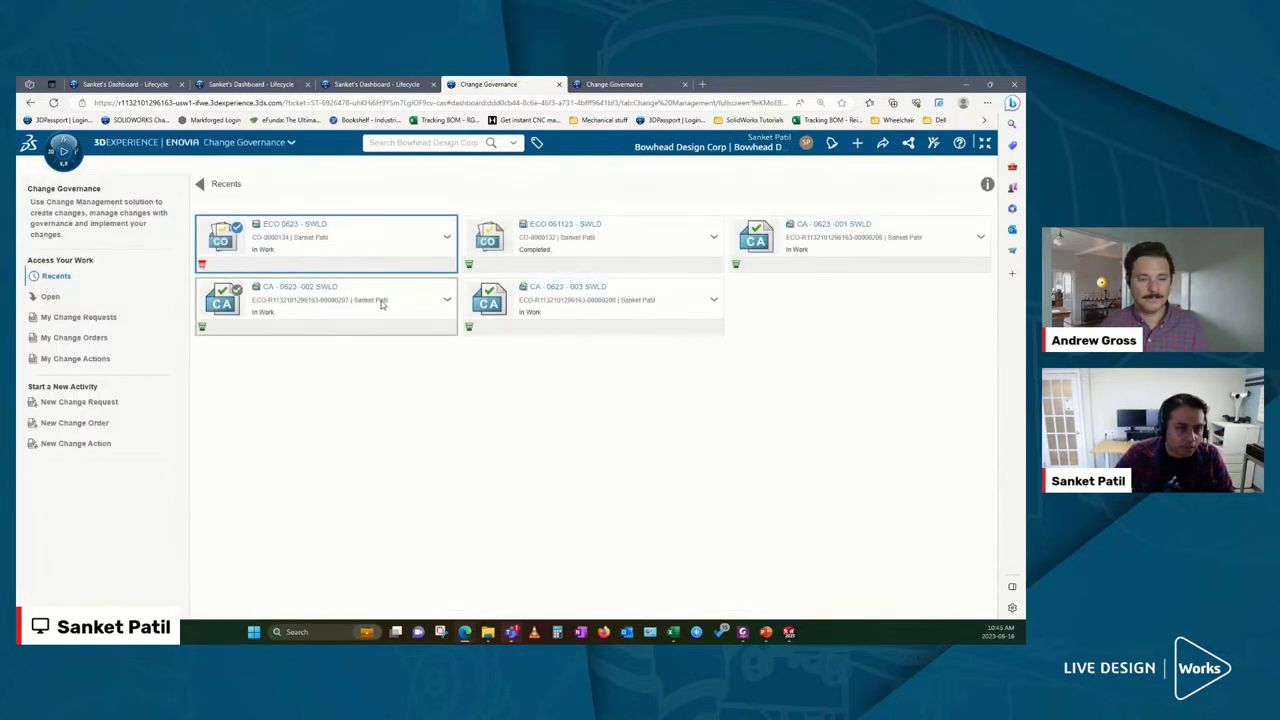
pyautogui.rightClick(330, 236)
pyautogui.moveTo(366, 269)
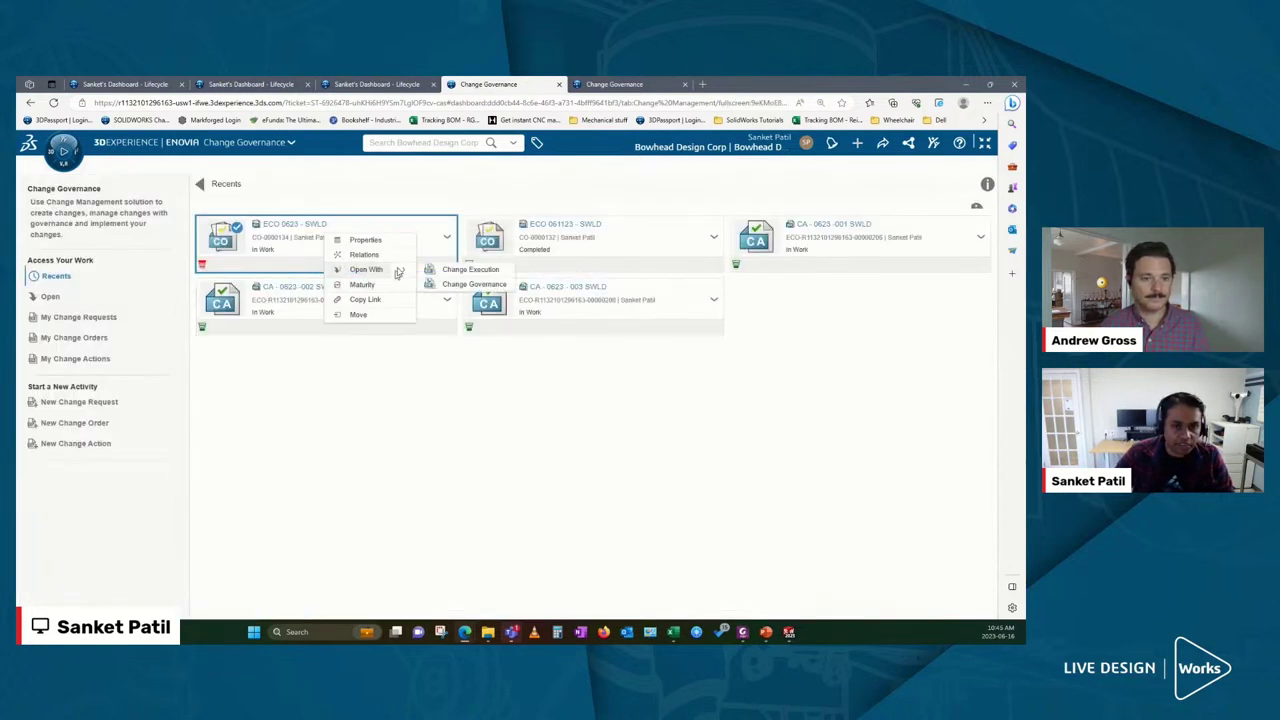
pyautogui.click(453, 285)
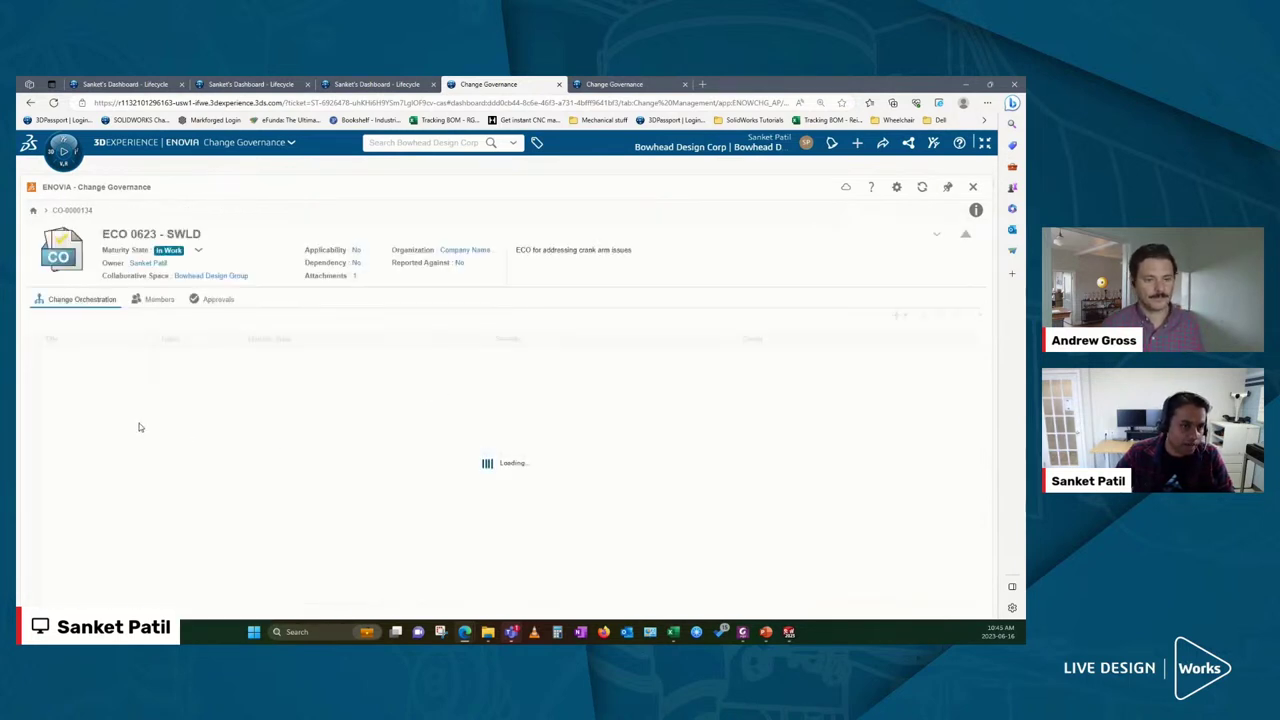
pyautogui.rightClick(114, 386)
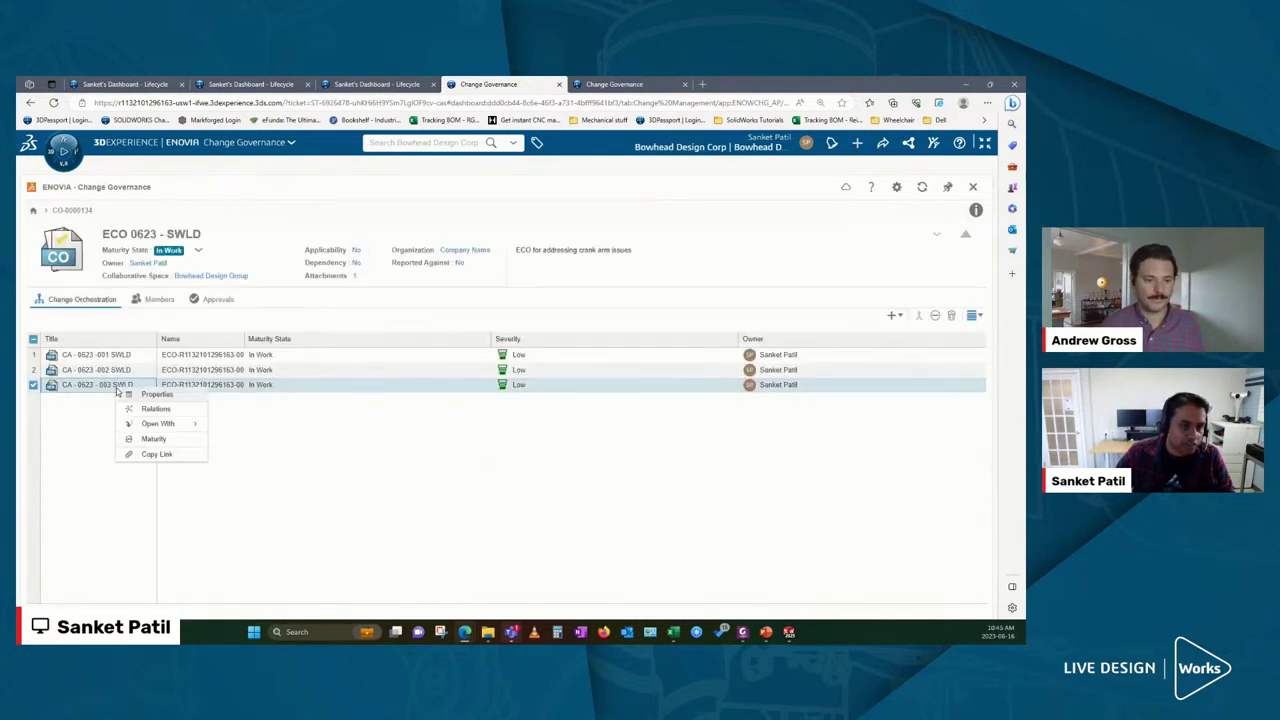
pyautogui.moveTo(157, 424)
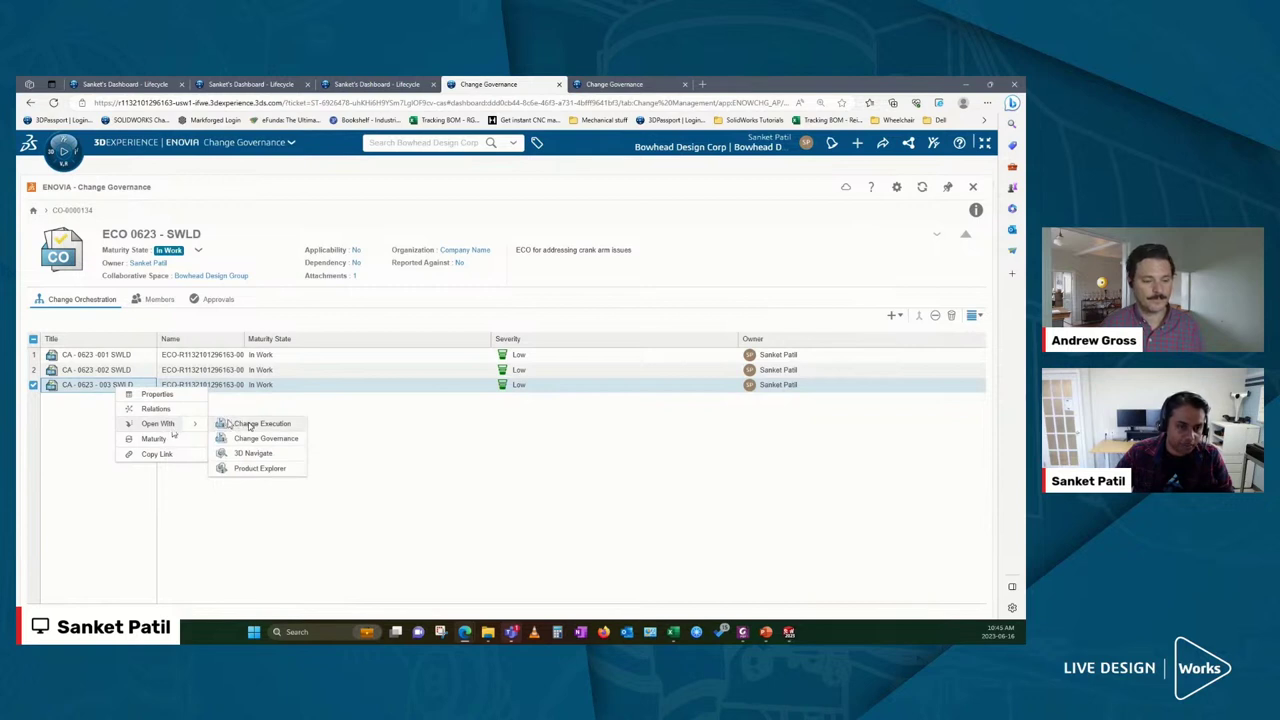
pyautogui.click(251, 436)
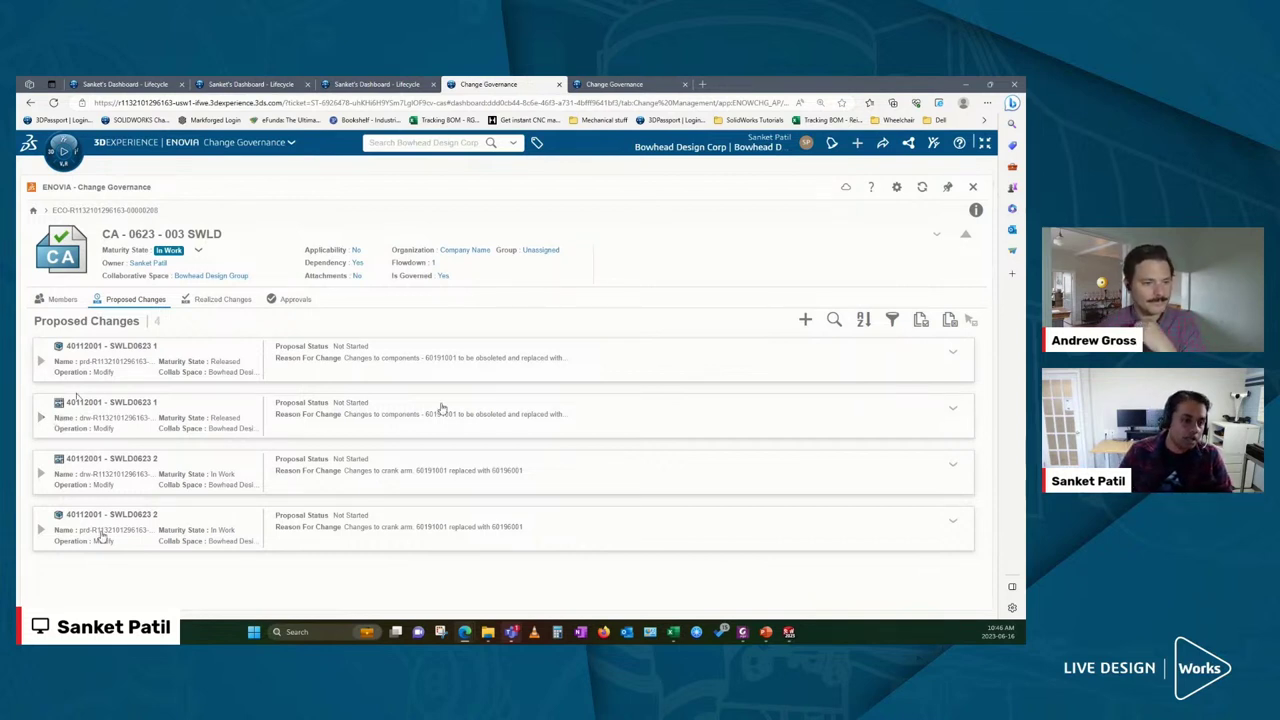
# Step: Review the second proposed change's activities, then go back to Recents
pyautogui.click(251, 436)
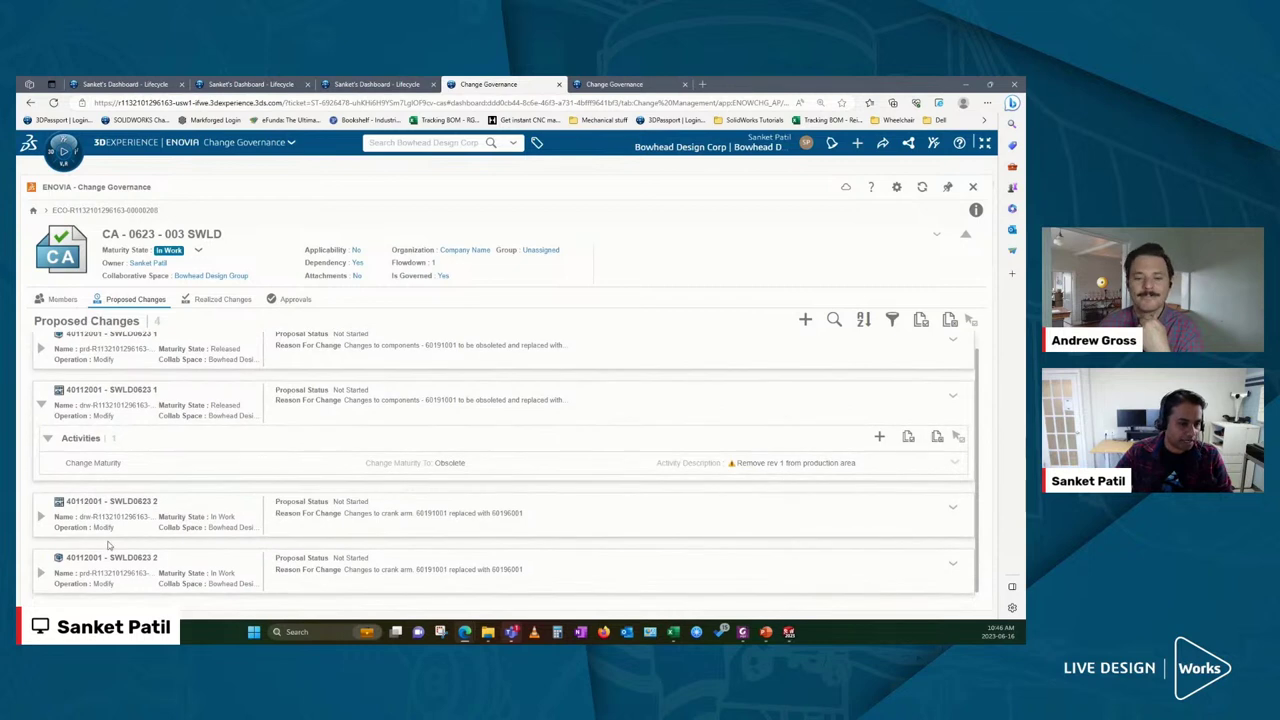
pyautogui.scroll(-1, 640, 500)
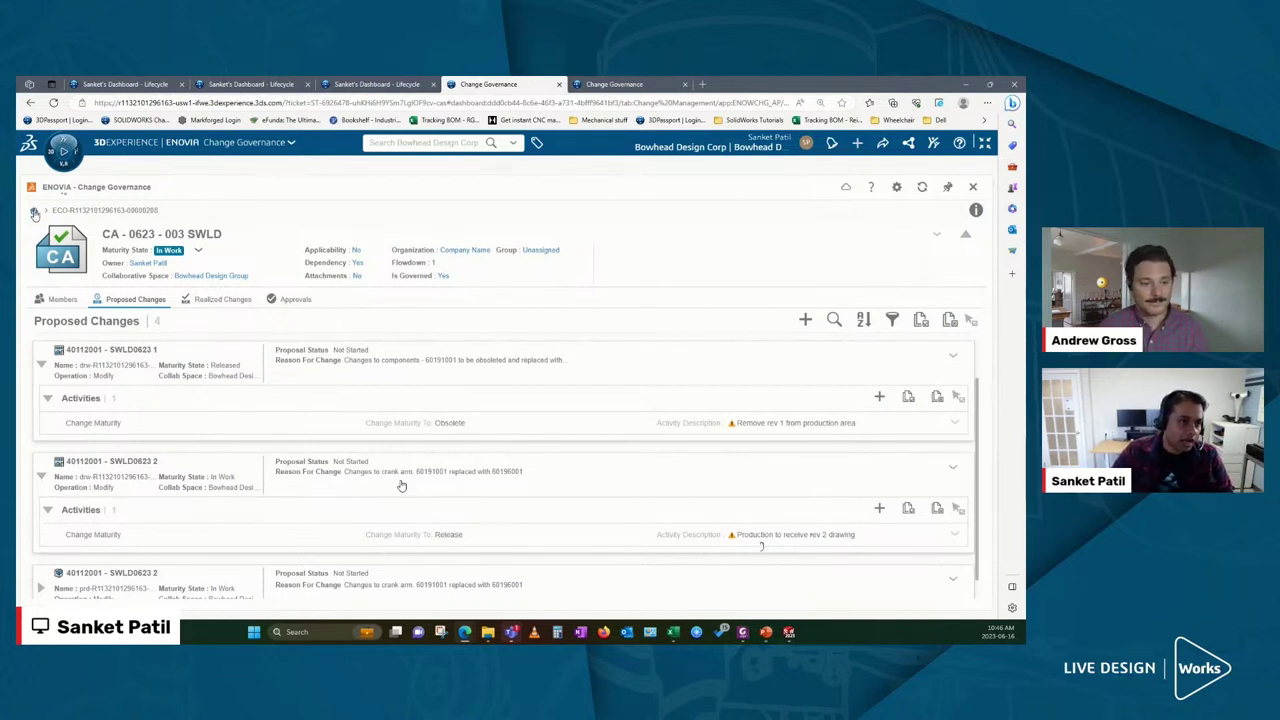
pyautogui.hotkey('alt', 'Left')
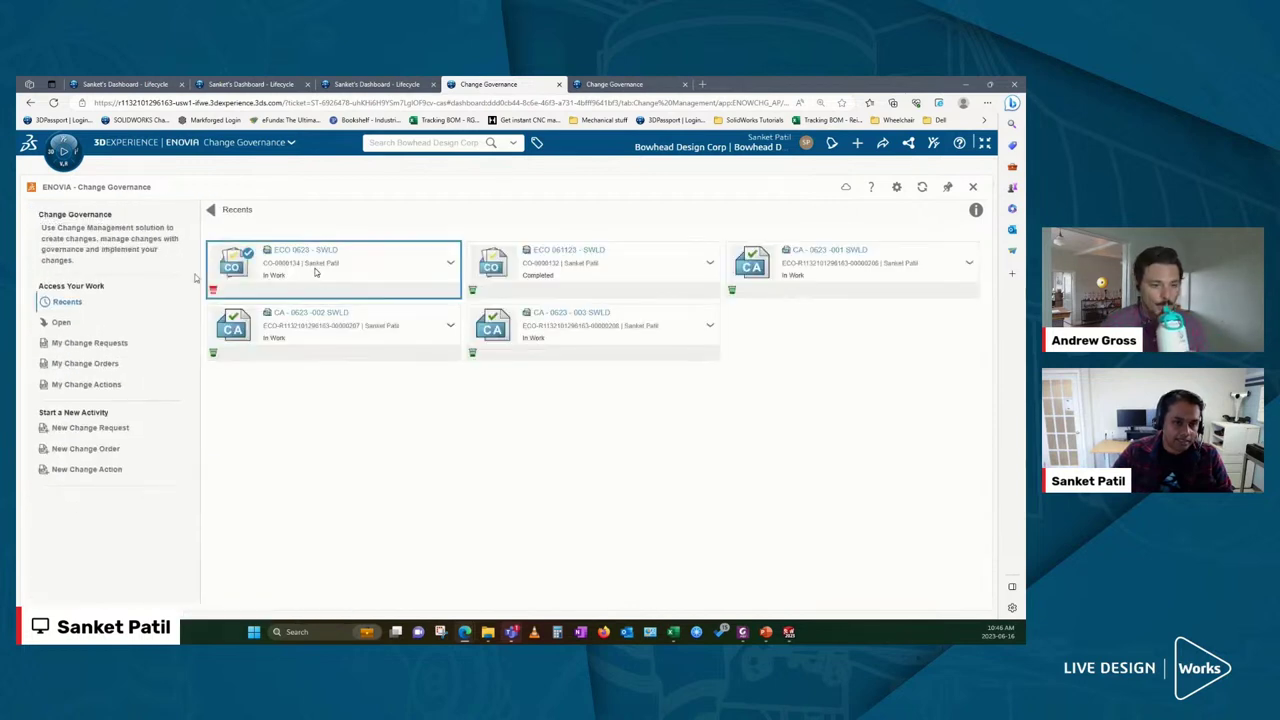
# Step: Open the ECO 0623 - SWLD tile with Change Governance
pyautogui.rightClick(316, 270)
pyautogui.moveTo(357, 304)
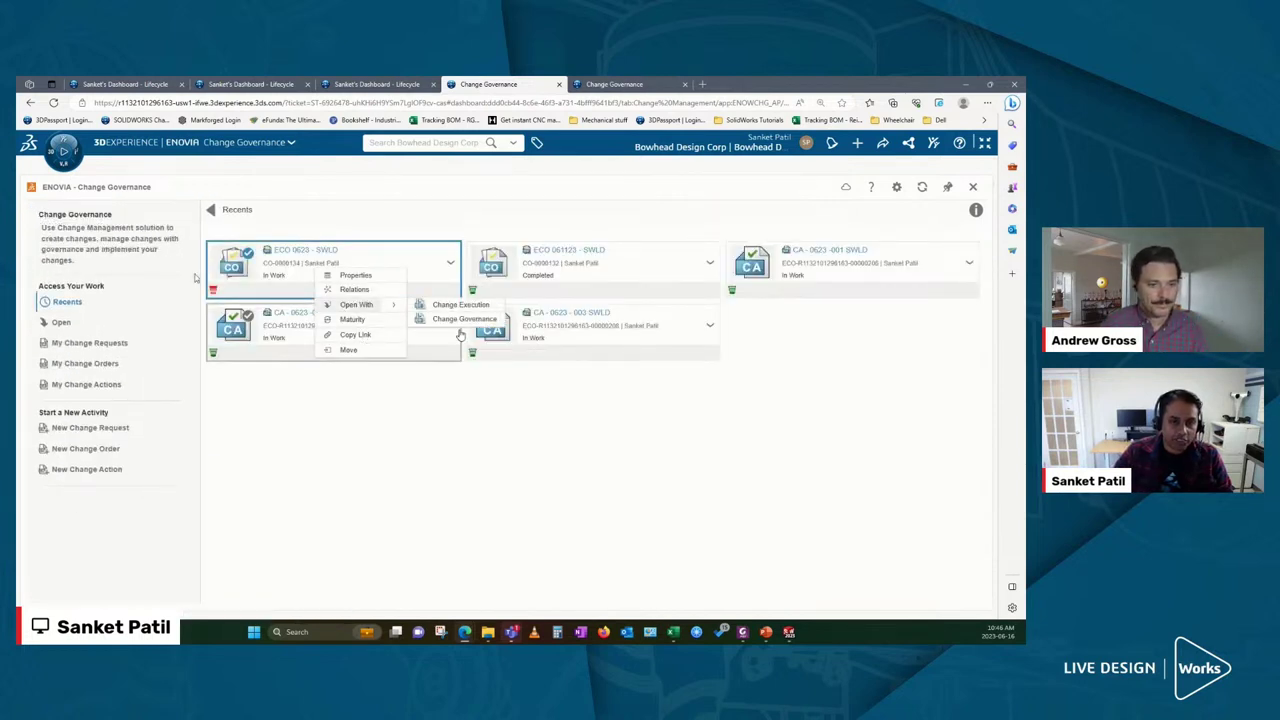
pyautogui.click(463, 326)
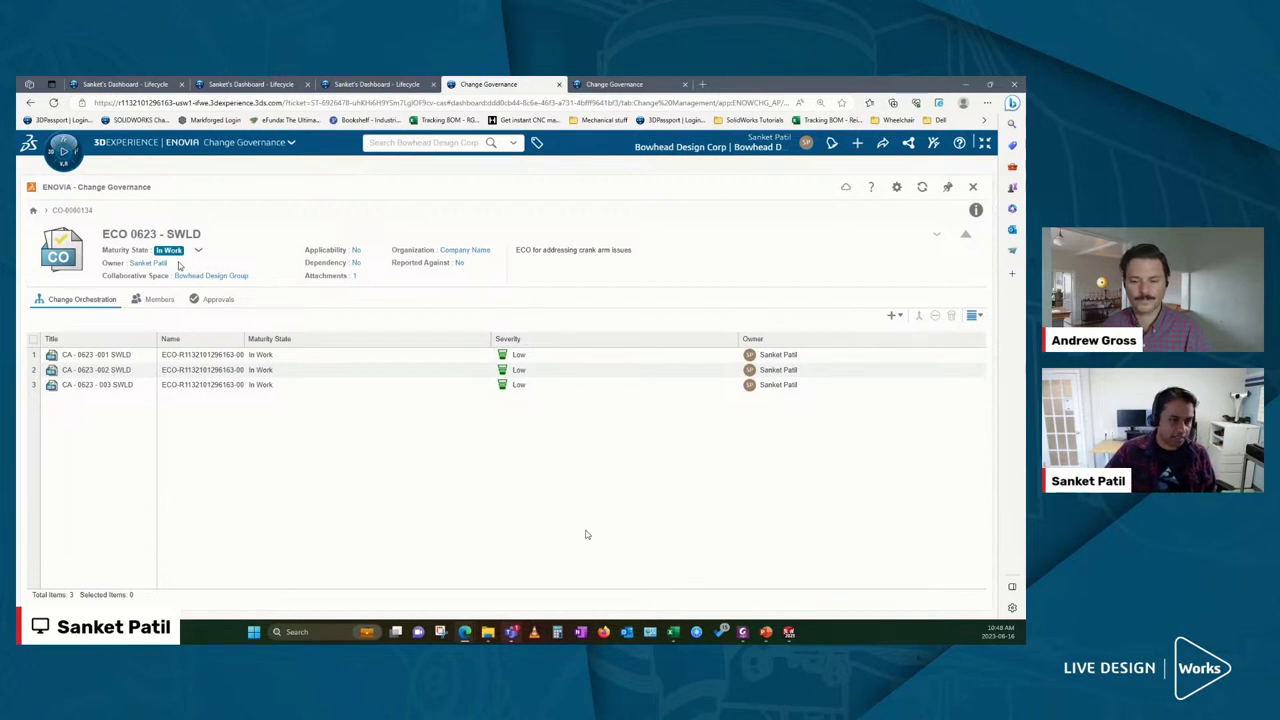
# Step: Open CA - 0623 -001 SWLD in Change Governance and view its dependencies with a wider Title column
pyautogui.click(125, 357)
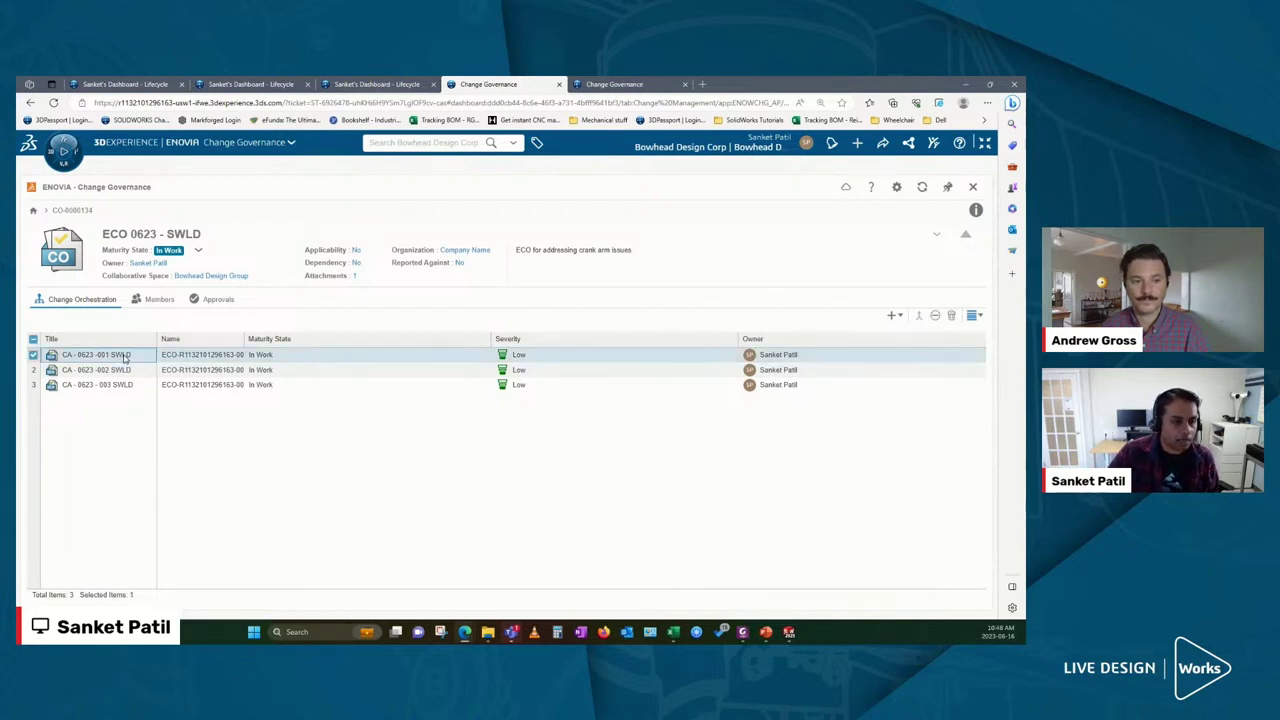
pyautogui.rightClick(125, 357)
pyautogui.moveTo(166, 391)
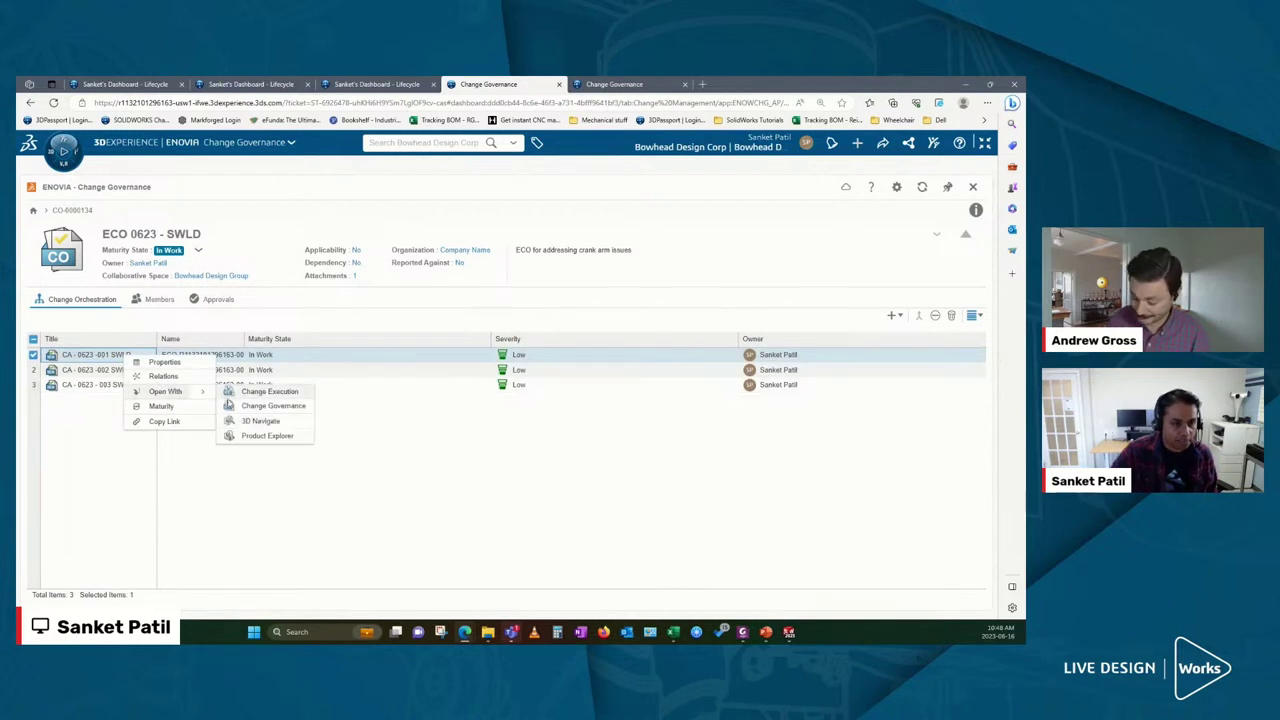
pyautogui.click(250, 408)
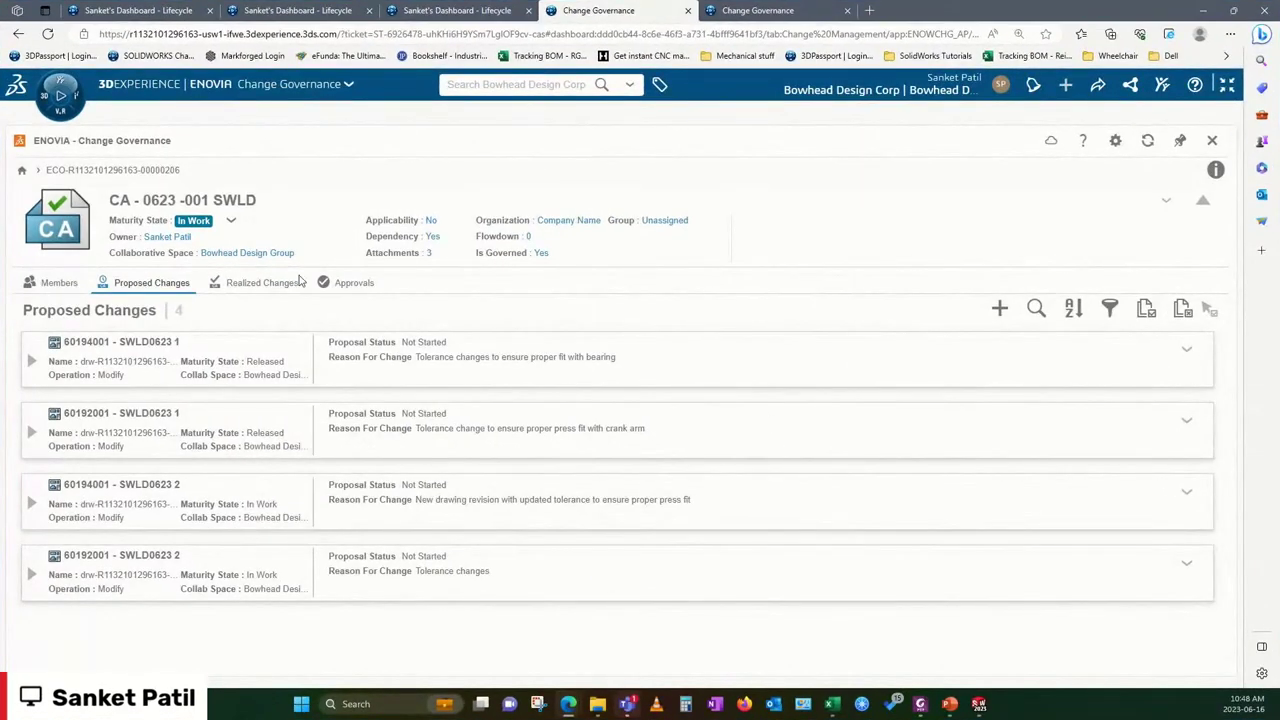
pyautogui.click(1216, 172)
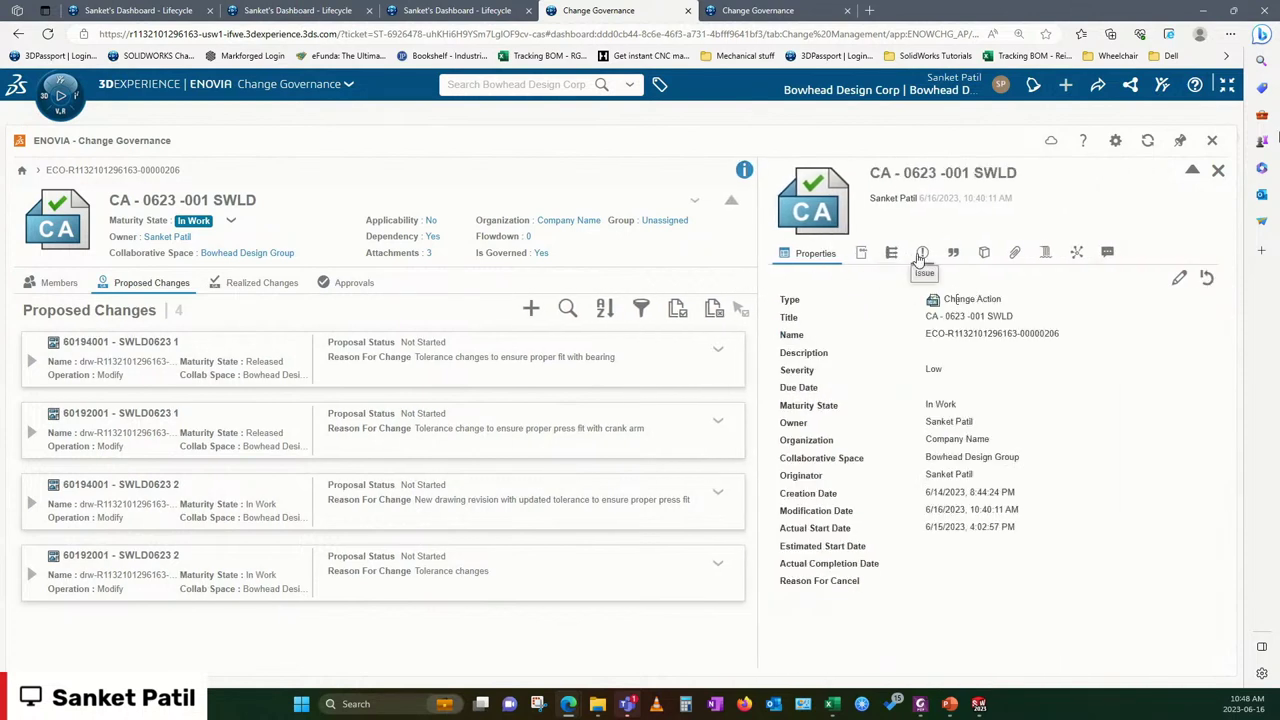
pyautogui.click(892, 256)
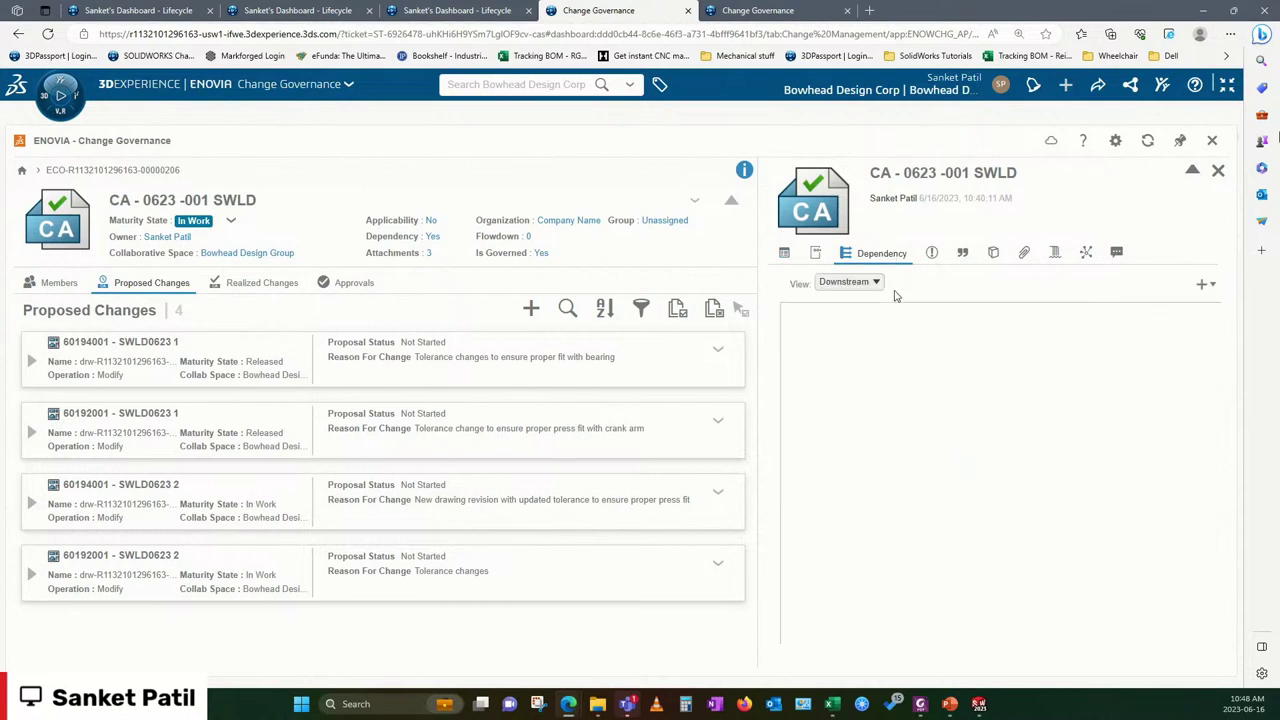
pyautogui.moveTo(907, 310); pyautogui.dragTo(990, 310)
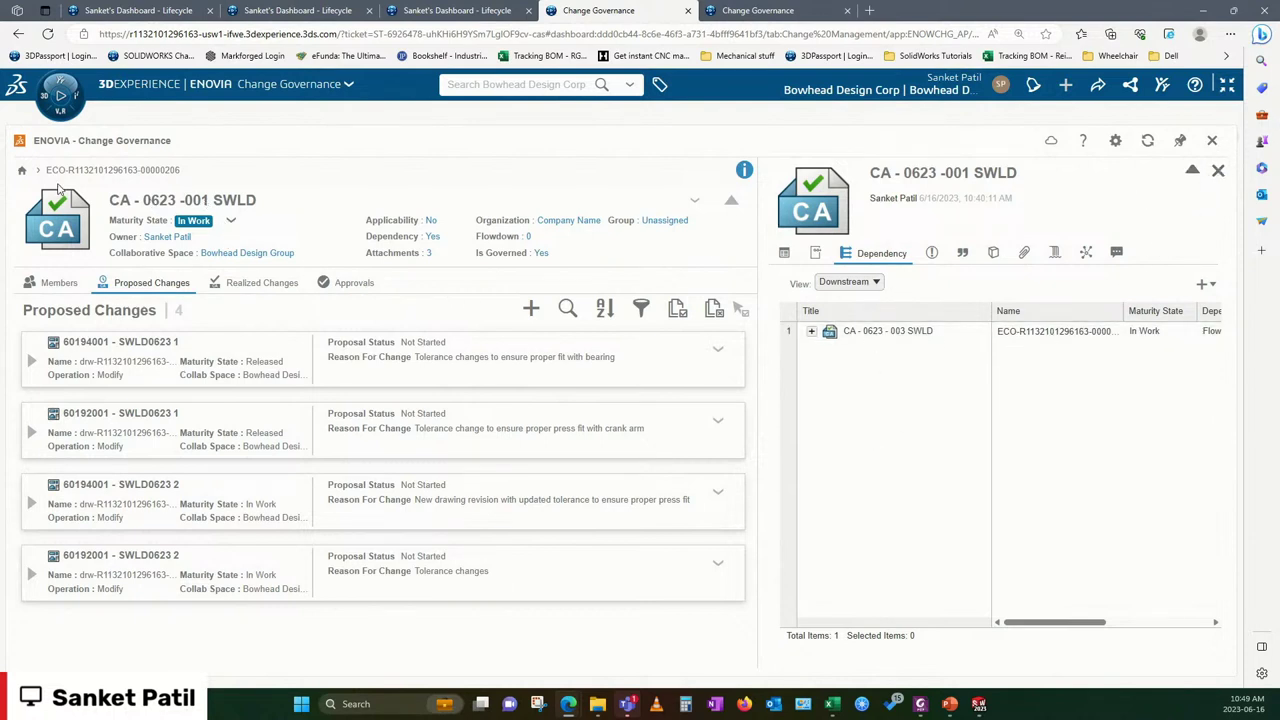
# Step: Reopen ECO 0623 - SWLD in Change Governance from the recent items
pyautogui.click(23, 171)
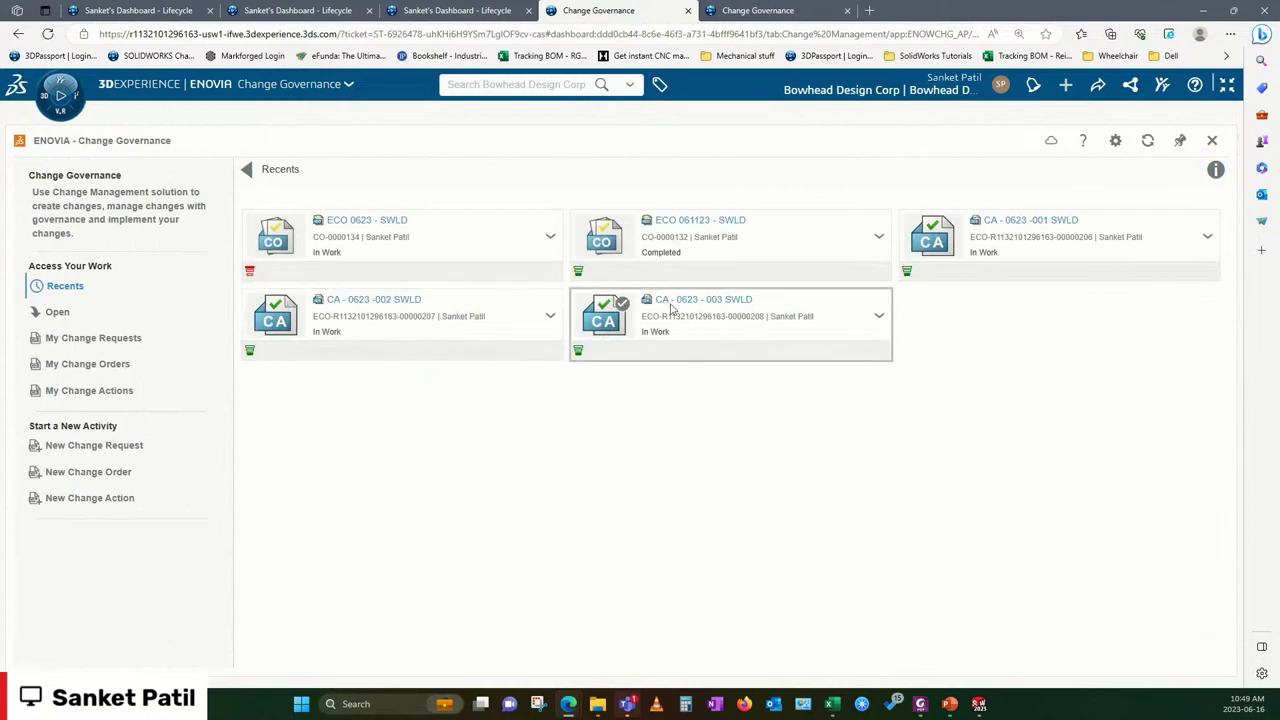
pyautogui.rightClick(354, 242)
pyautogui.moveTo(408, 284)
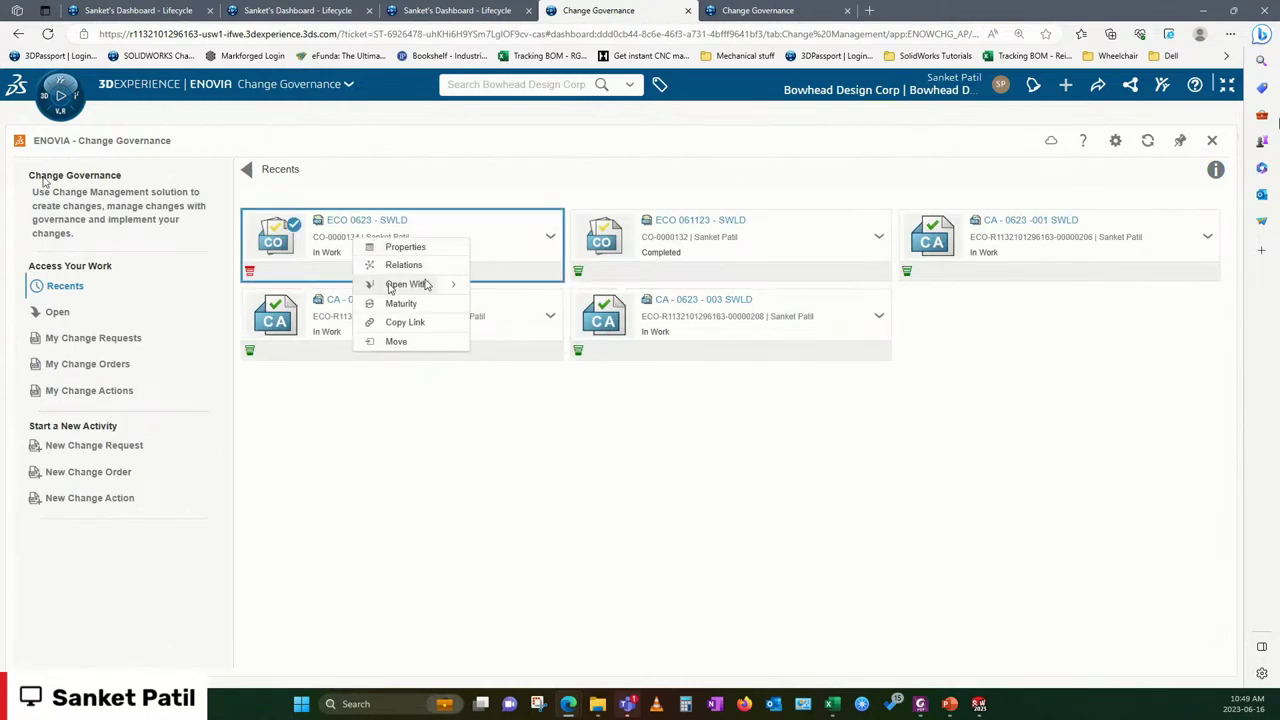
pyautogui.click(532, 304)
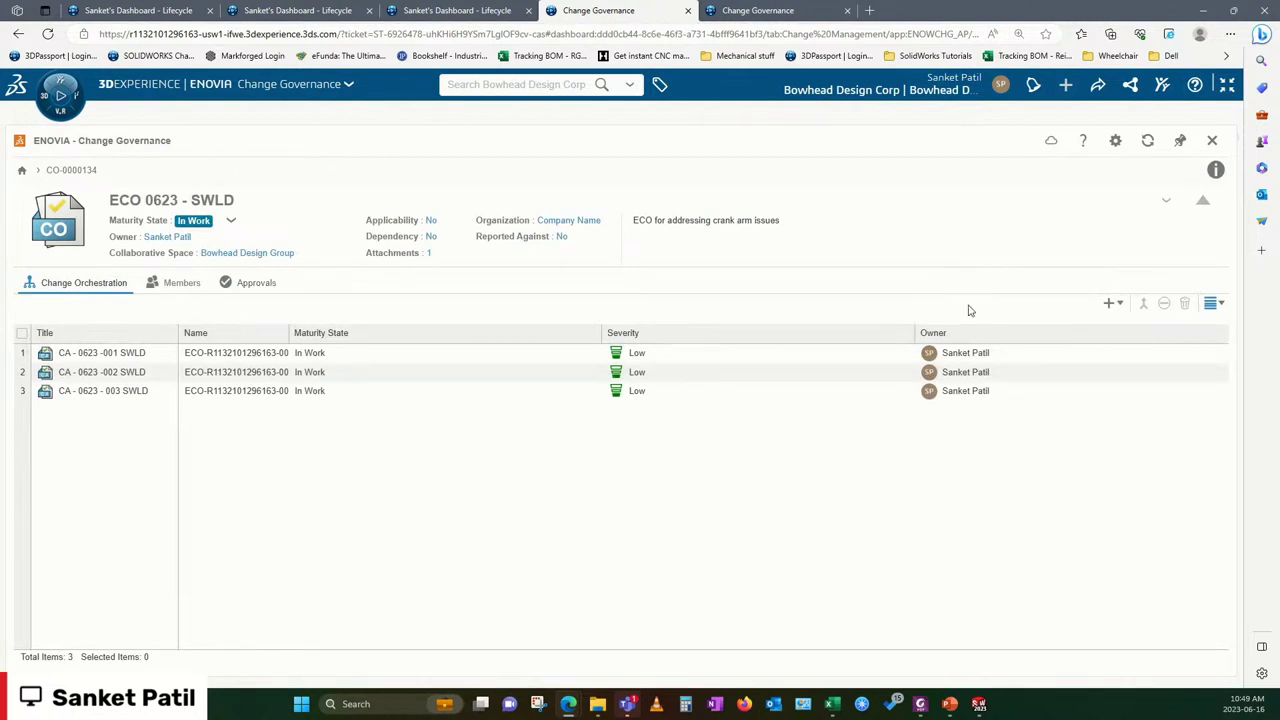
# Step: Check ECO 0623 - SWLD's upstream and downstream dependencies, both empty, then close the details panel
pyautogui.click(1217, 171)
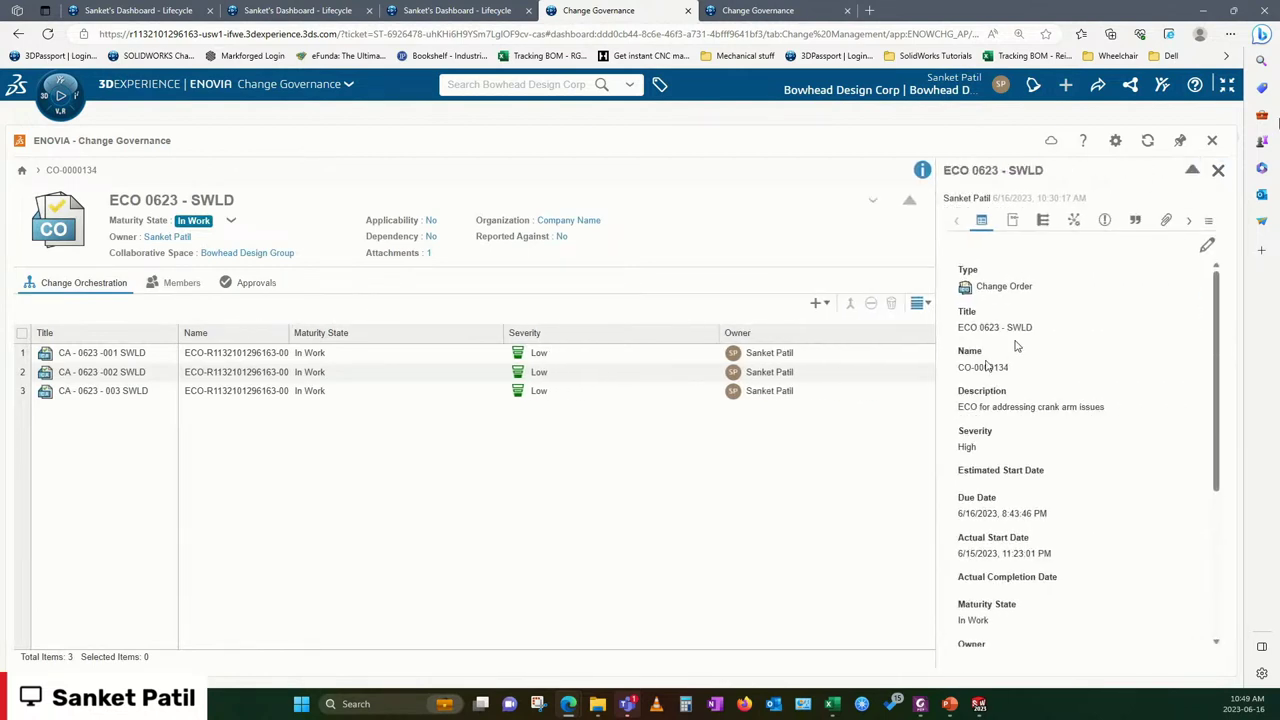
pyautogui.click(1042, 252)
pyautogui.moveTo(937, 313); pyautogui.dragTo(686, 320)
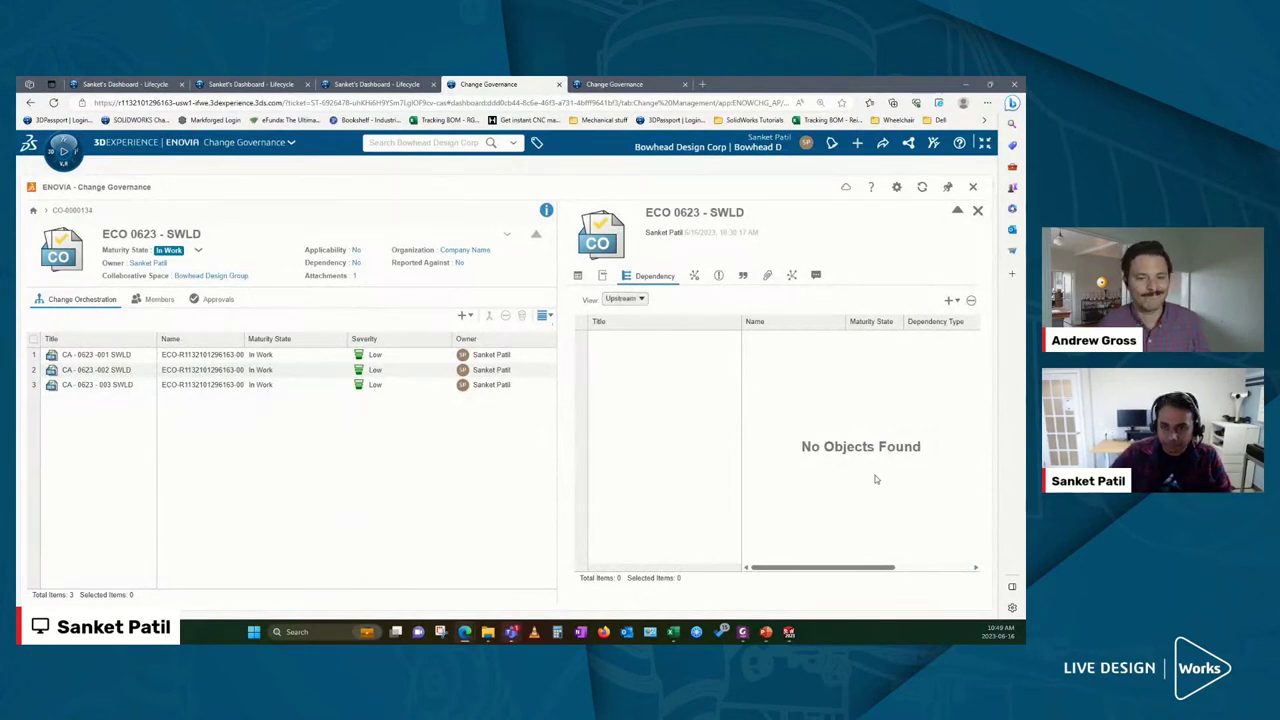
pyautogui.click(622, 298)
pyautogui.click(630, 327)
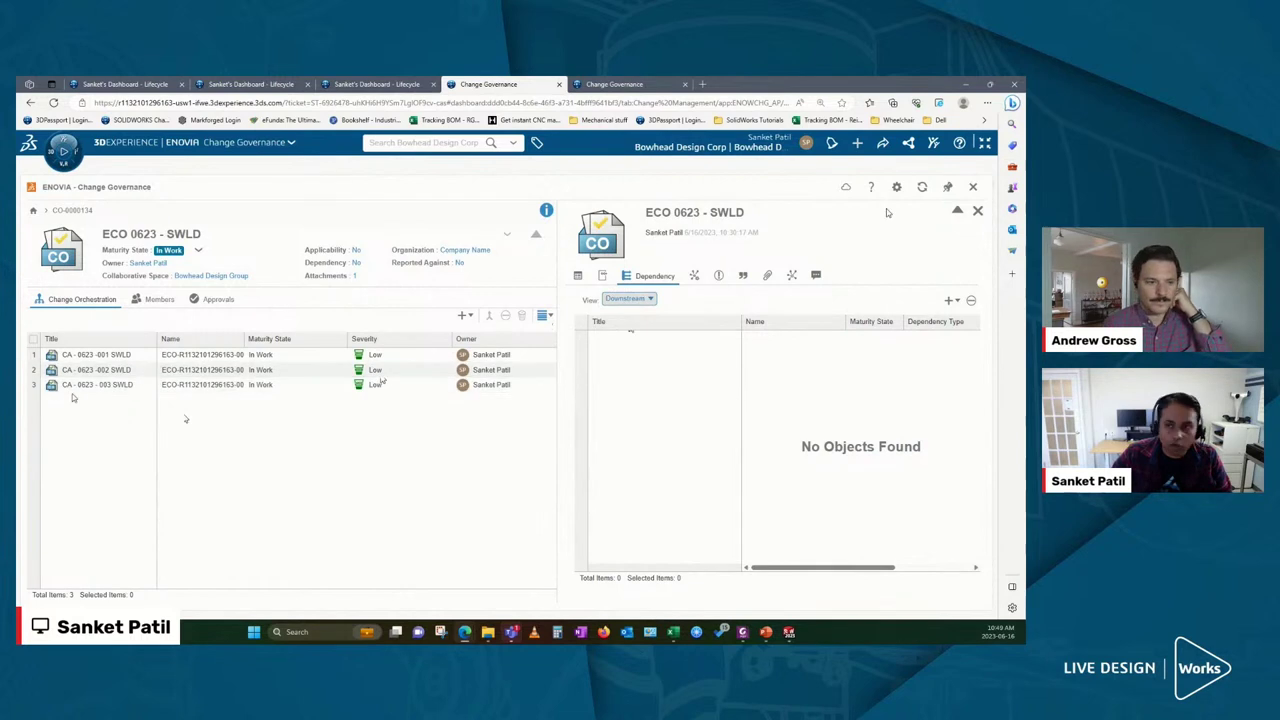
pyautogui.click(978, 211)
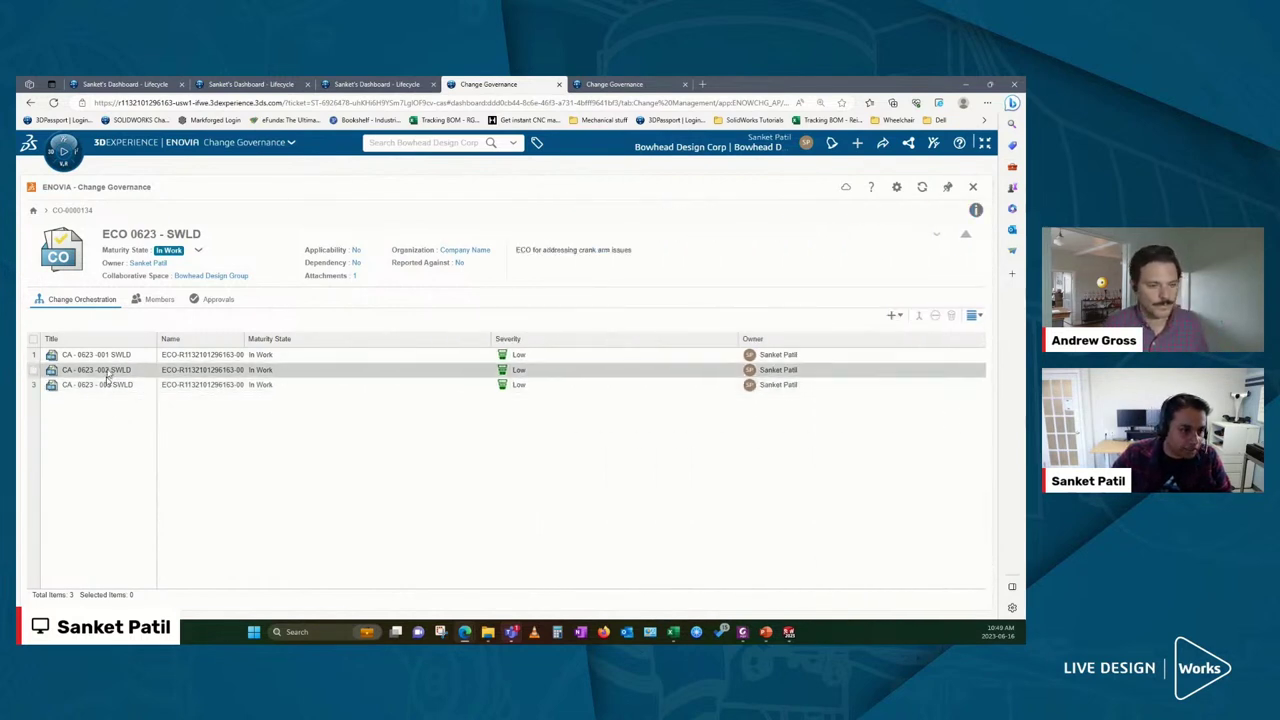
# Step: Open CA - 0623 -002 SWLD in Change Governance and show its downstream dependencies
pyautogui.rightClick(108, 372)
pyautogui.click(259, 421)
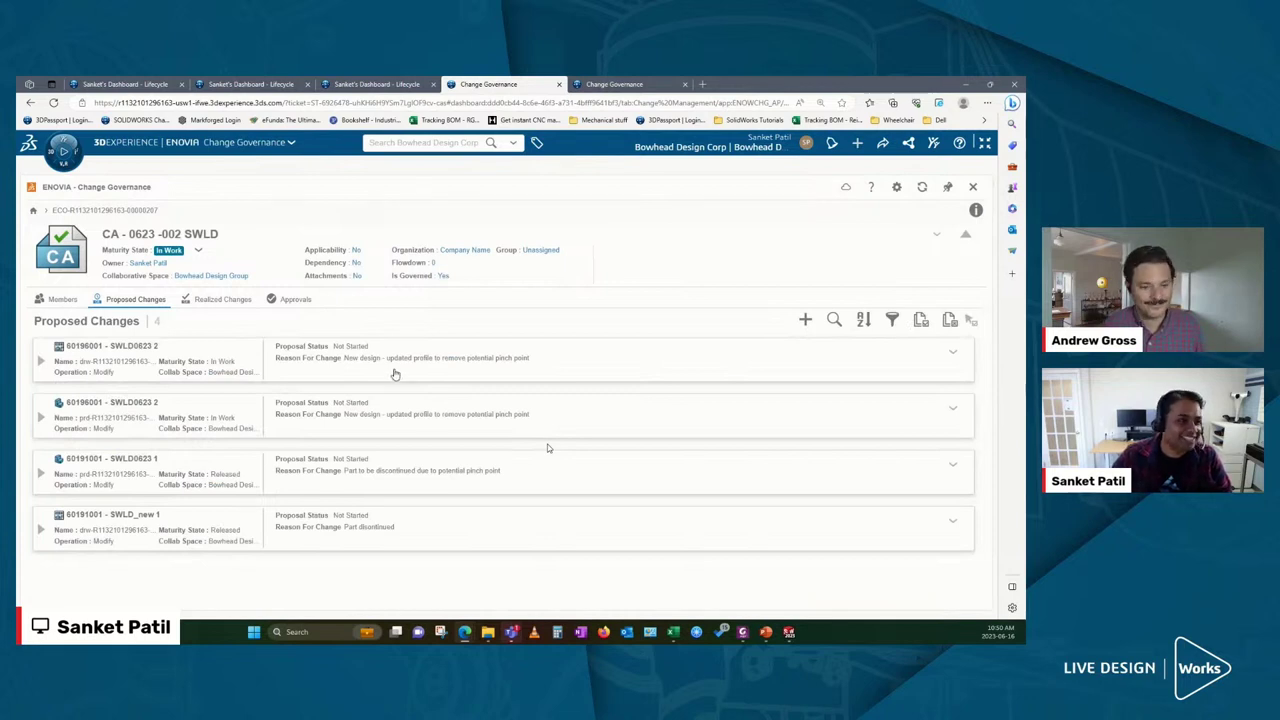
pyautogui.click(976, 210)
pyautogui.click(839, 277)
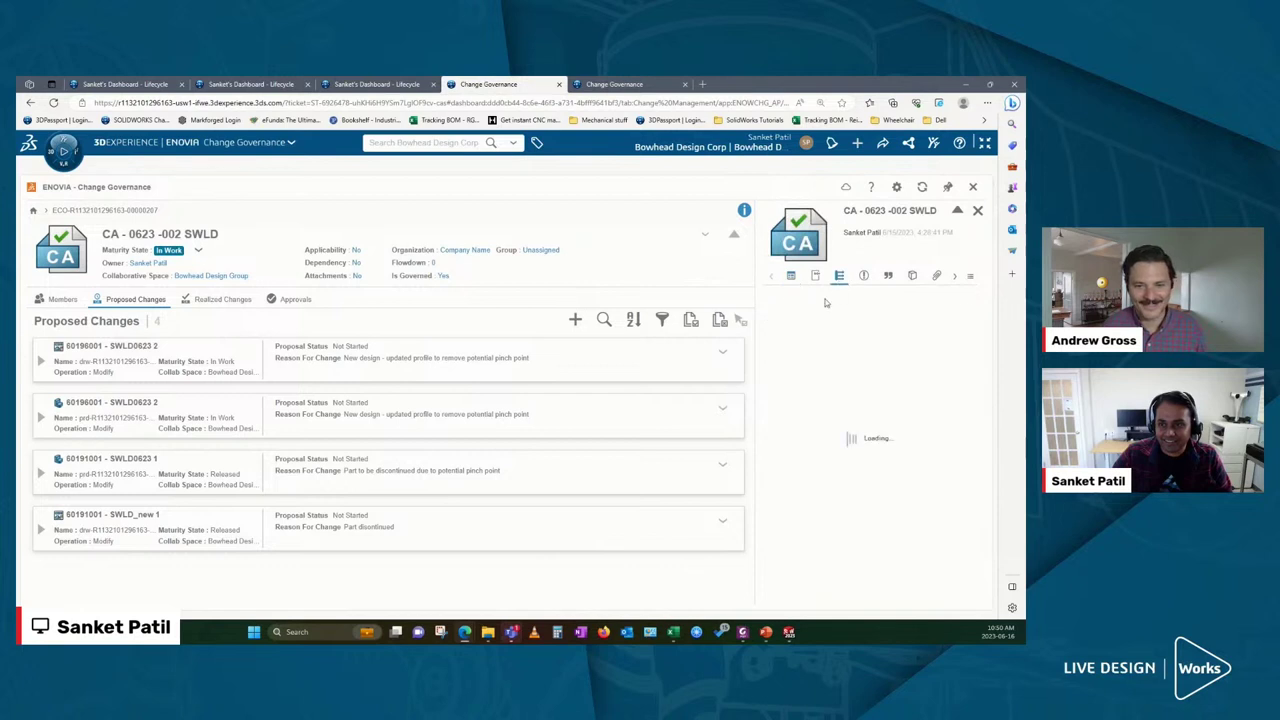
pyautogui.moveTo(757, 350); pyautogui.dragTo(548, 350)
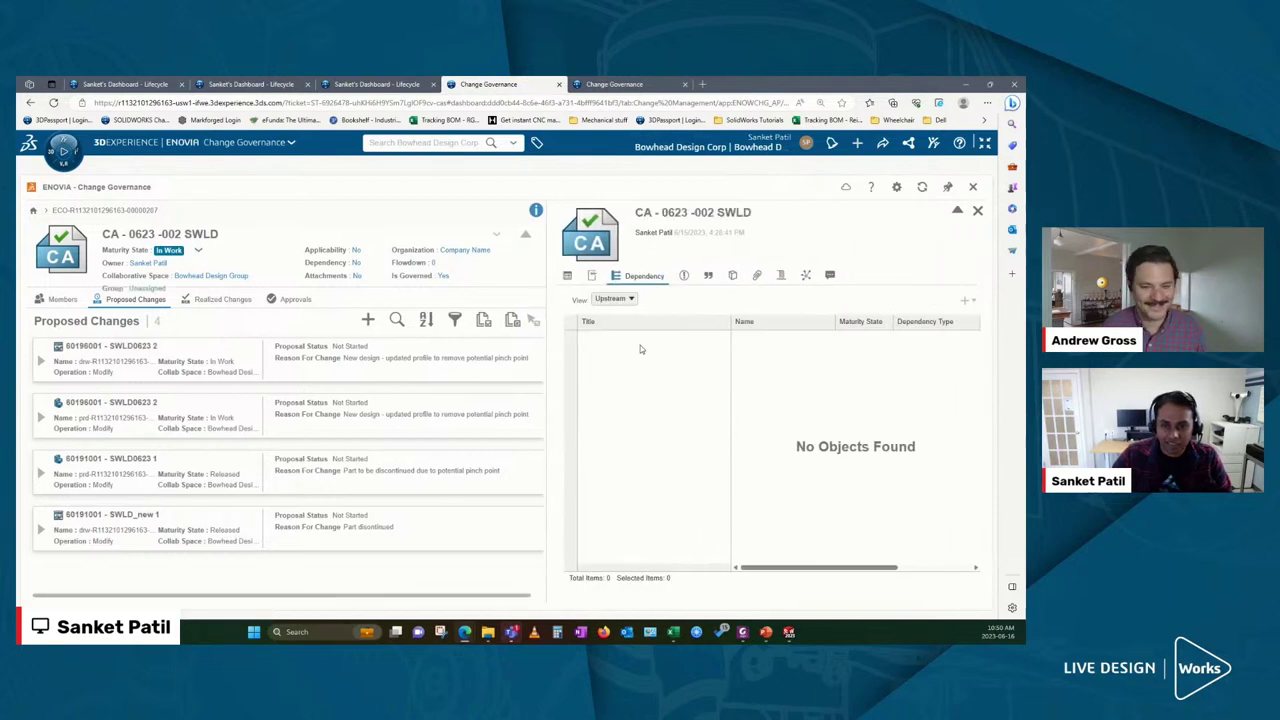
pyautogui.click(616, 300)
pyautogui.click(616, 328)
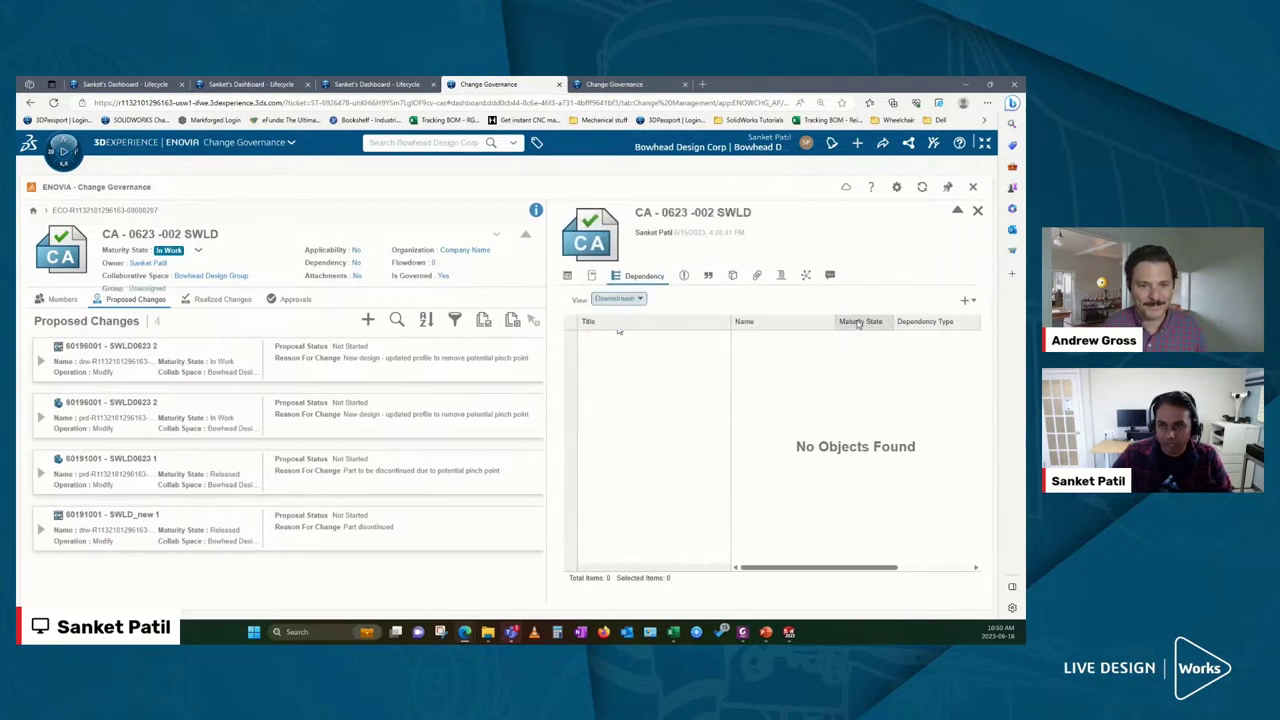
# Step: Add existing change action CA - 0623 - 003 SWLD as a downstream flowdown dependency, found by searching 'CA'
pyautogui.click(965, 300)
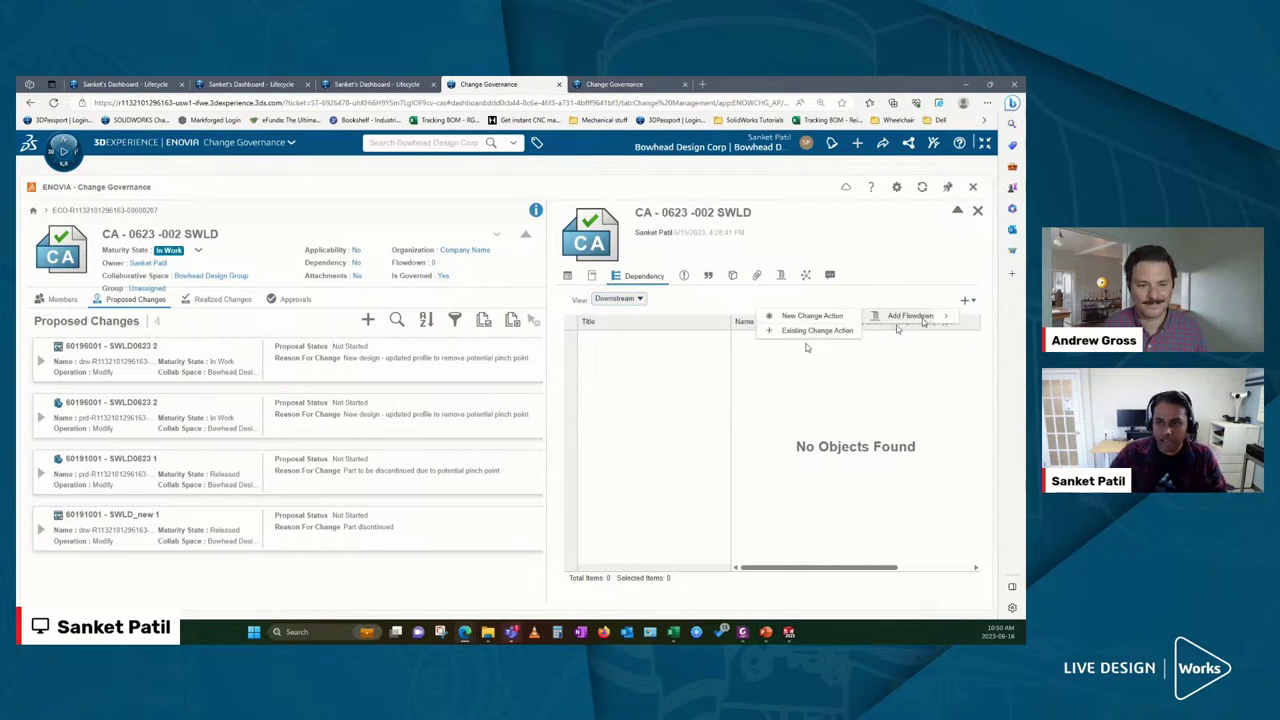
pyautogui.click(815, 331)
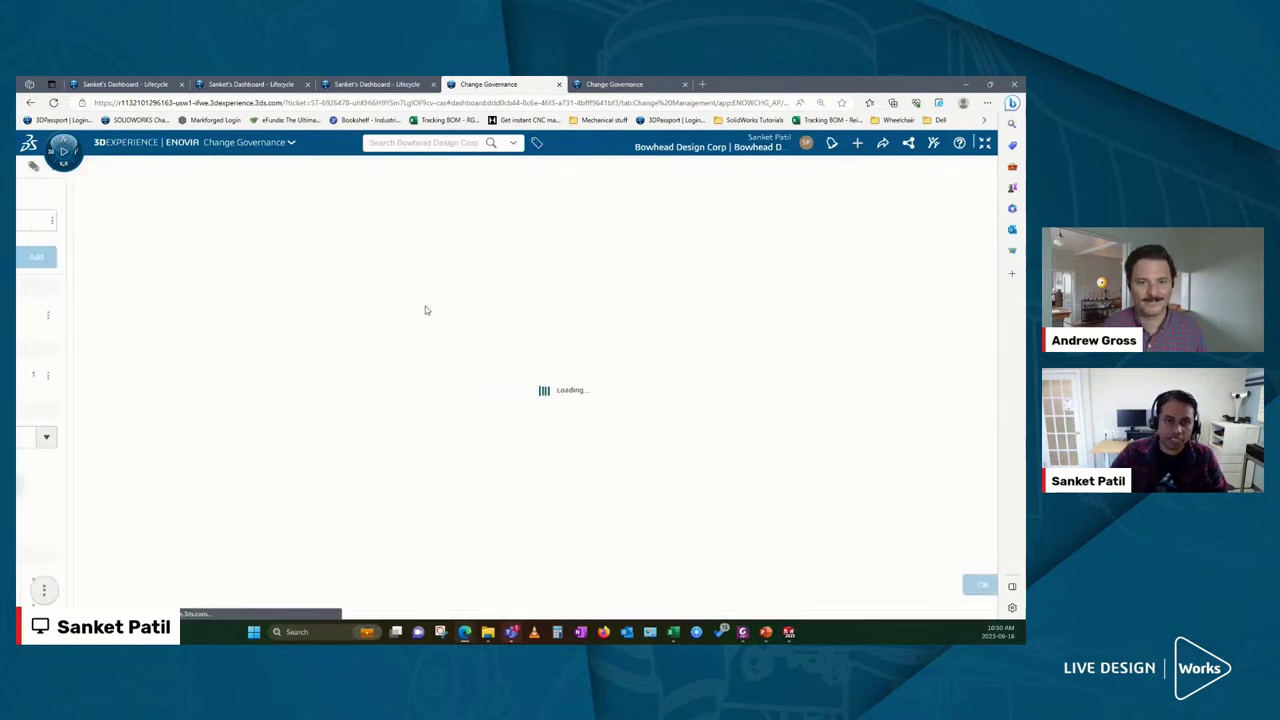
pyautogui.click(425, 143)
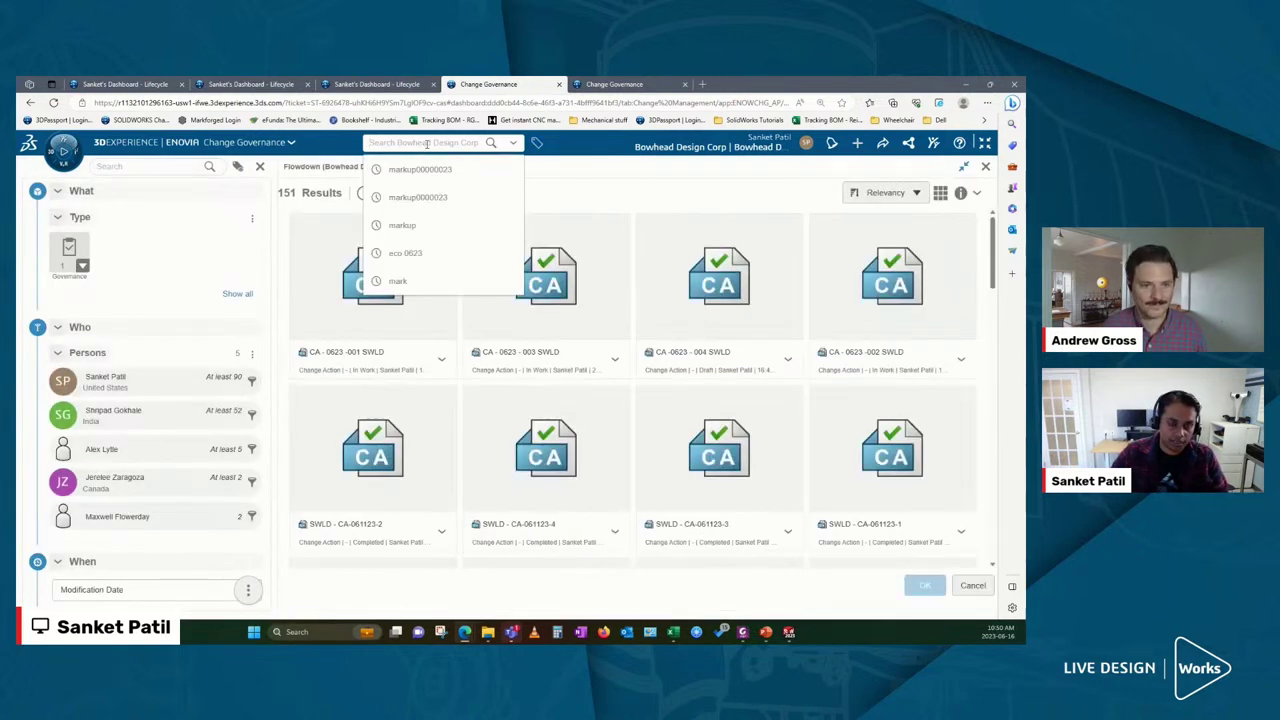
pyautogui.write('CA-0623')
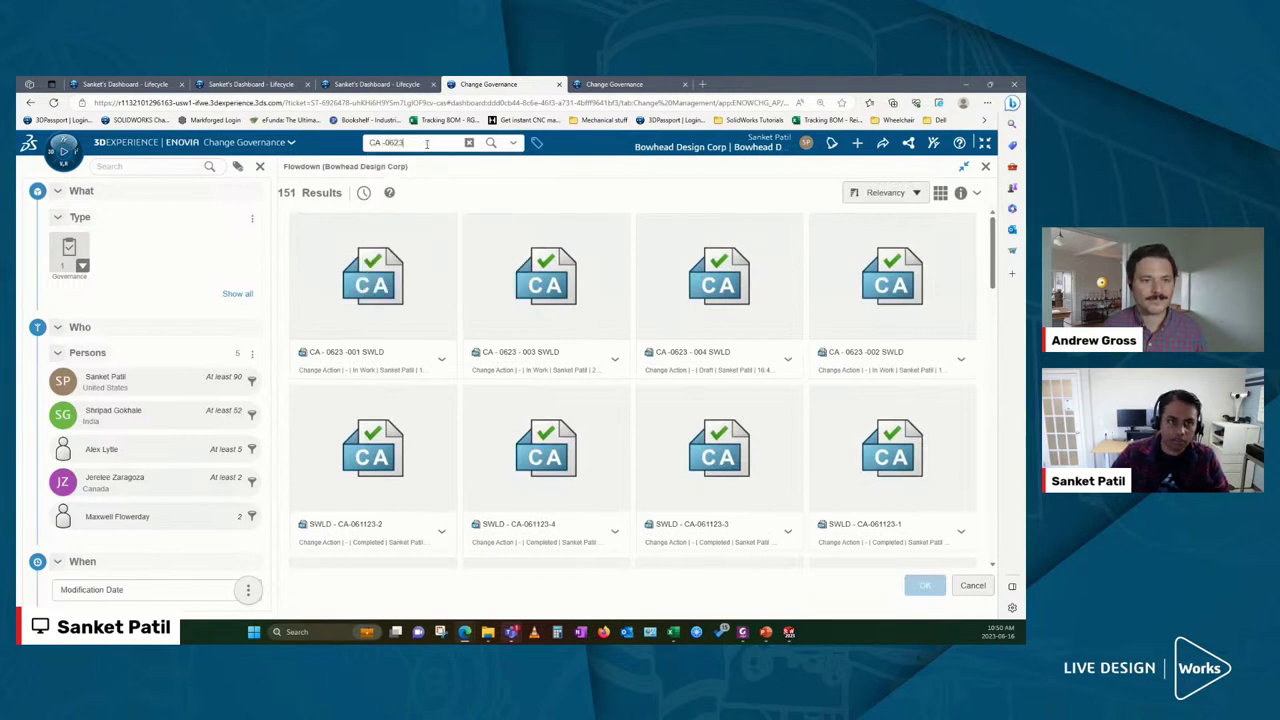
pyautogui.press('Return')
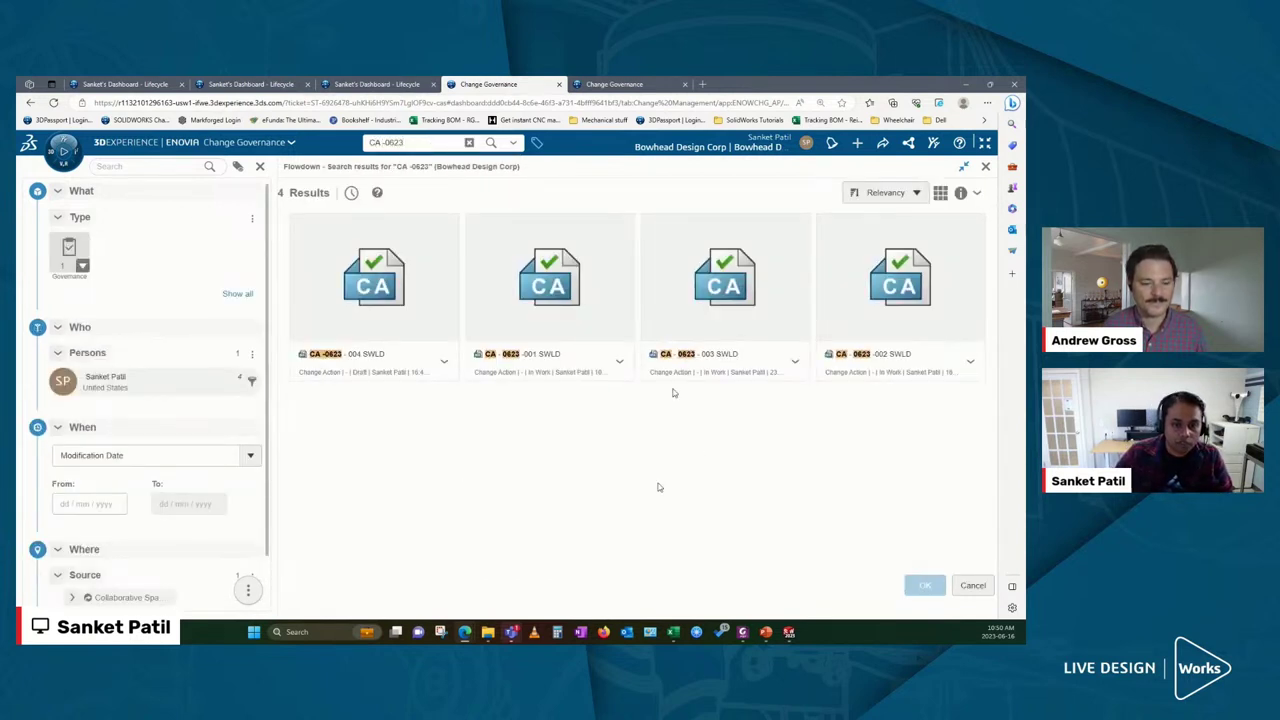
pyautogui.click(788, 232)
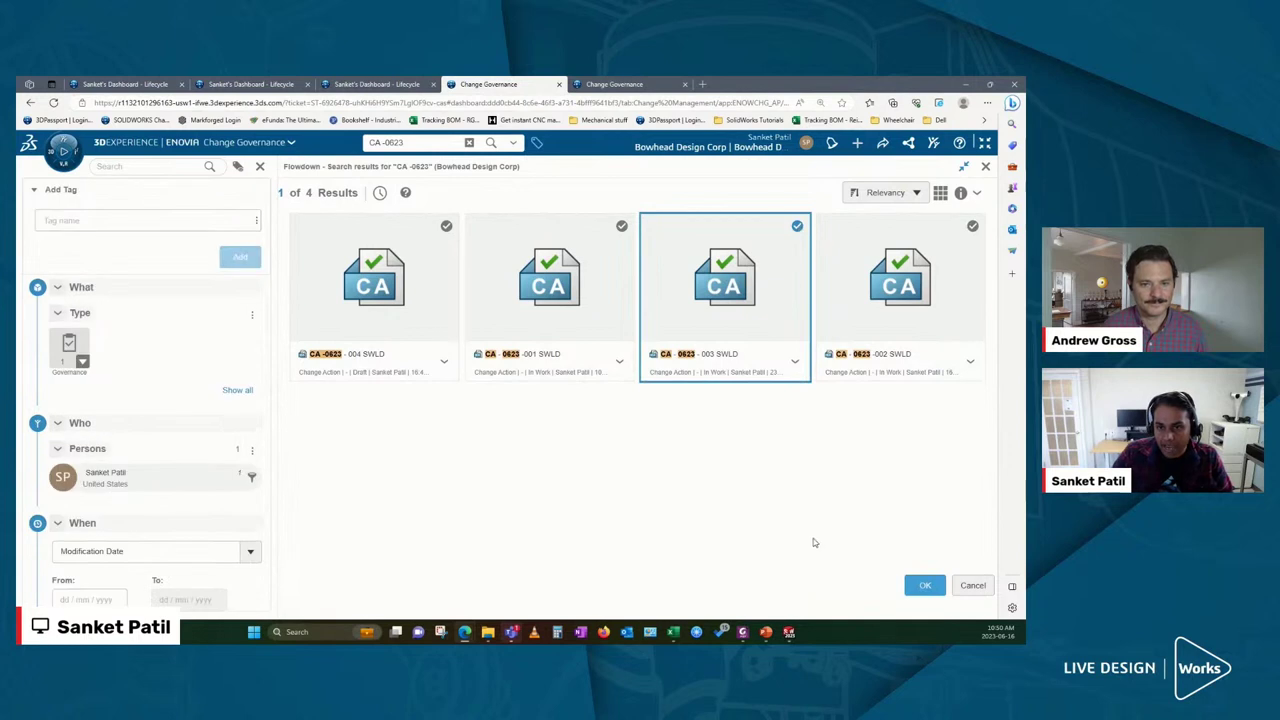
pyautogui.click(922, 586)
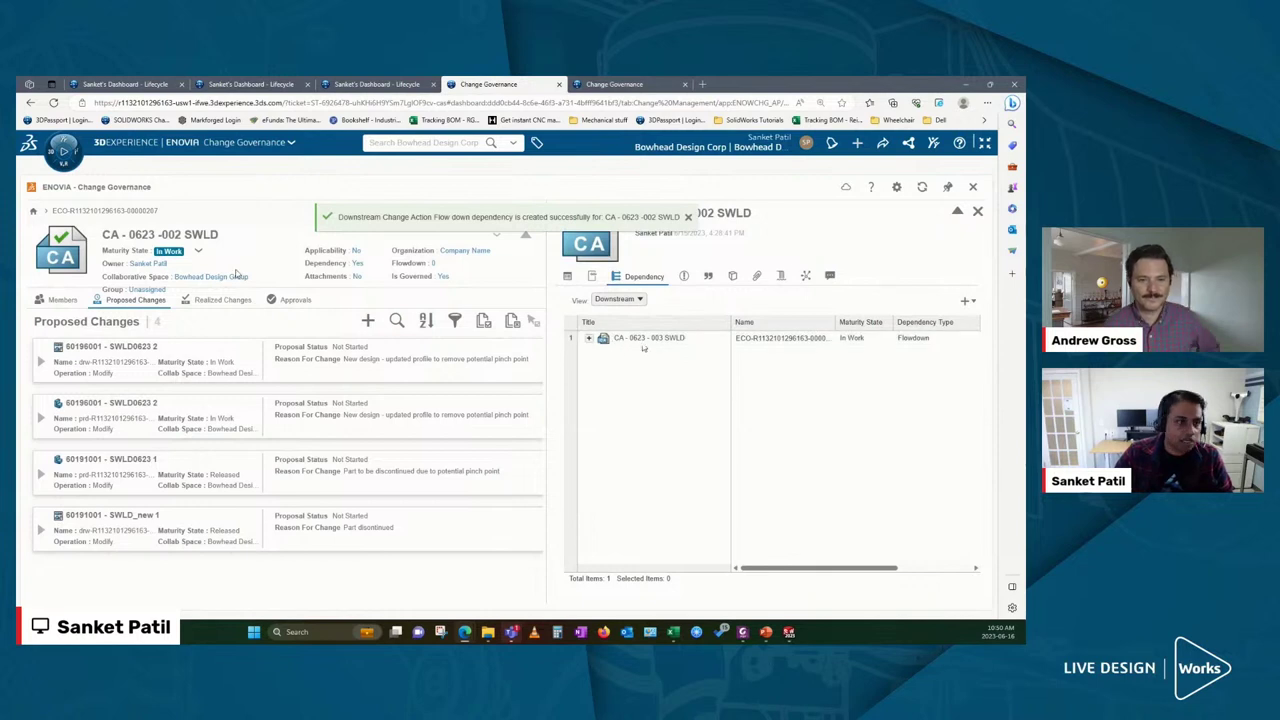
# Step: Open CA - 0623 - 003 SWLD from ECO 0623 - SWLD and view its upstream flowdowns from -001 and -002
pyautogui.click(33, 210)
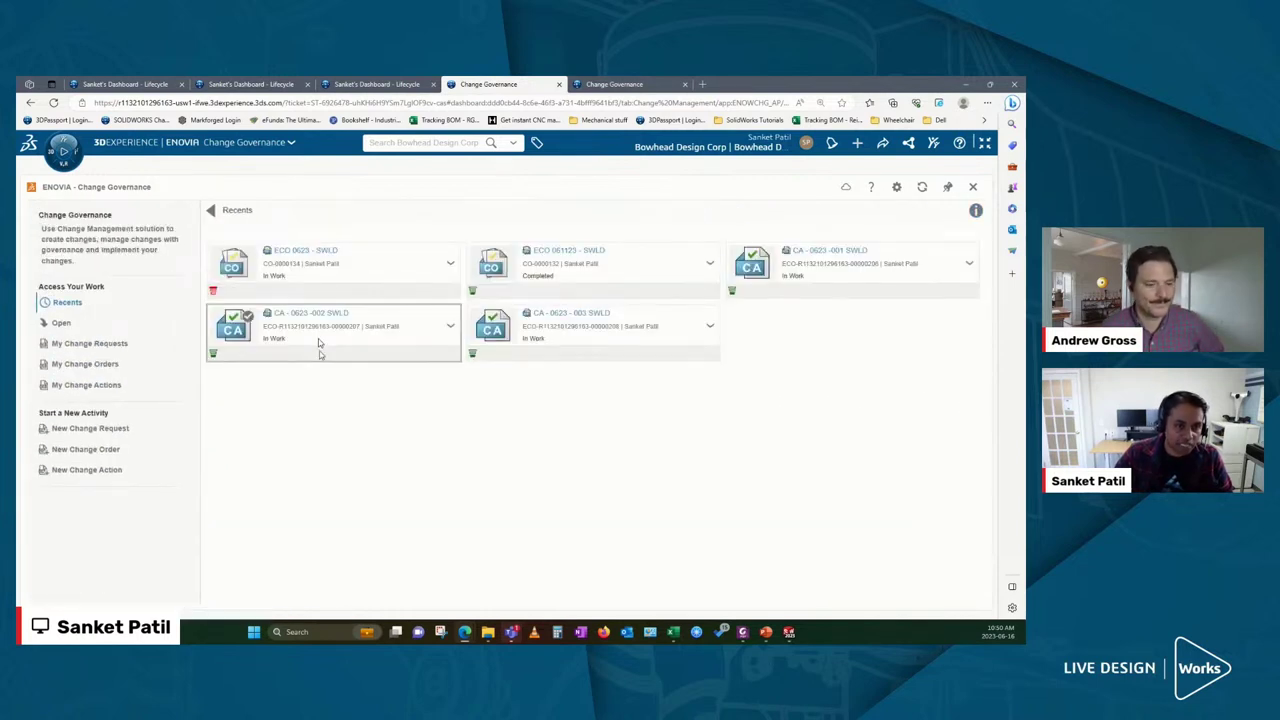
pyautogui.click(336, 270)
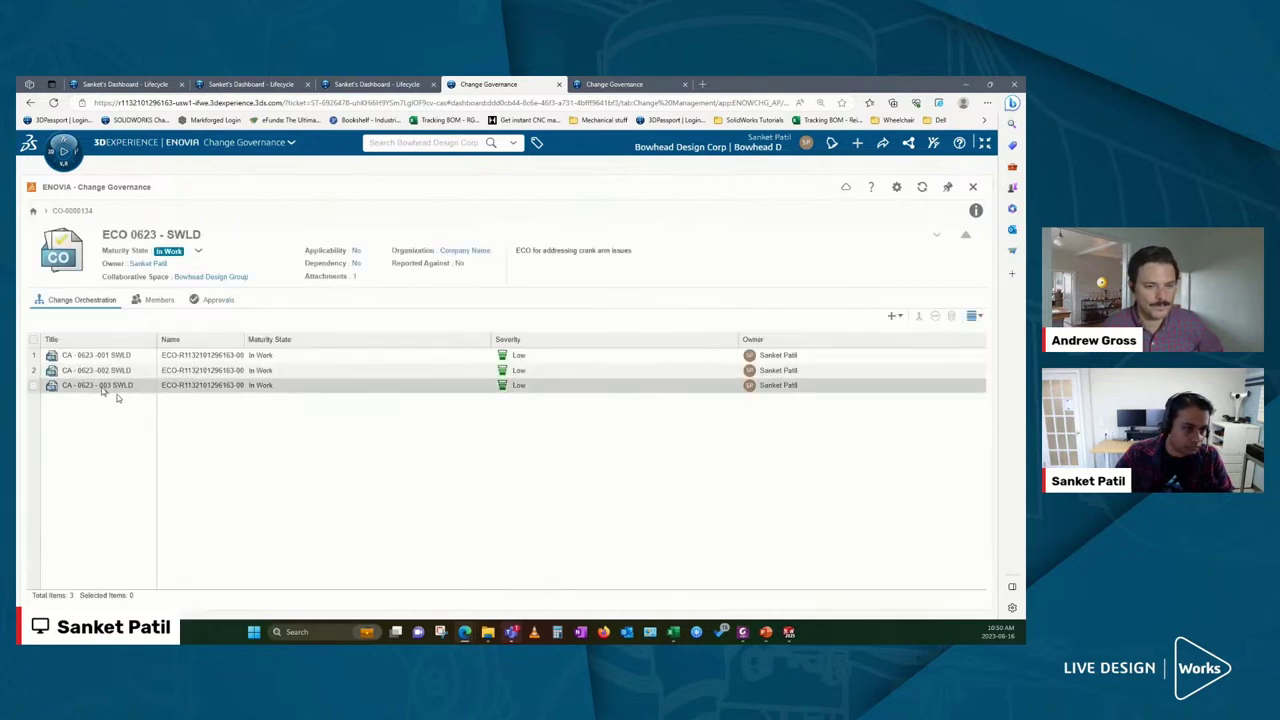
pyautogui.rightClick(102, 388)
pyautogui.moveTo(143, 423)
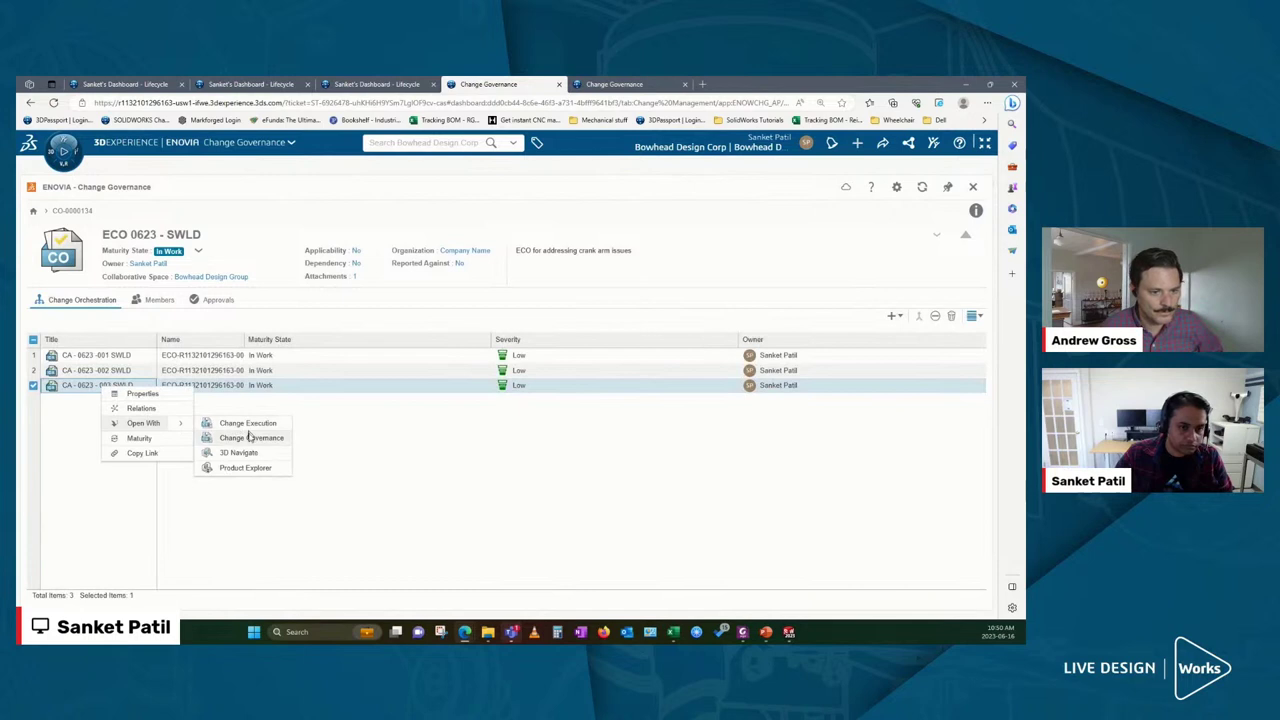
pyautogui.click(249, 438)
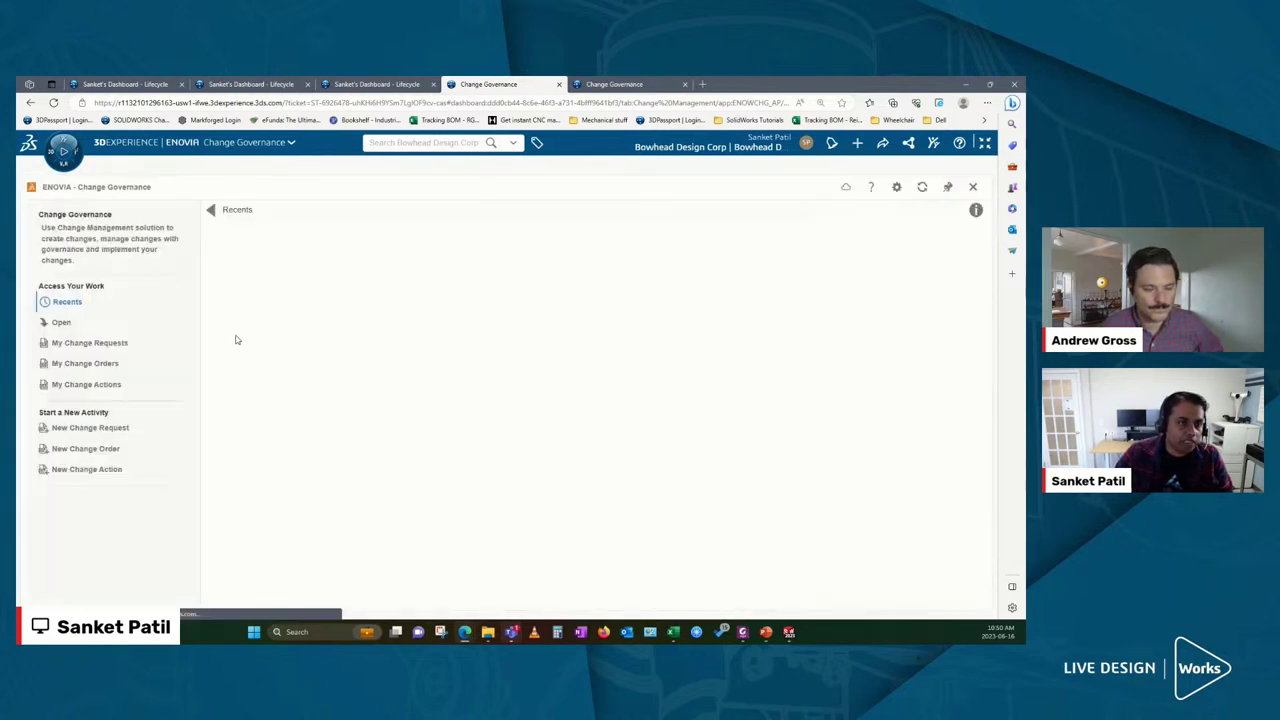
pyautogui.click(976, 210)
pyautogui.click(843, 276)
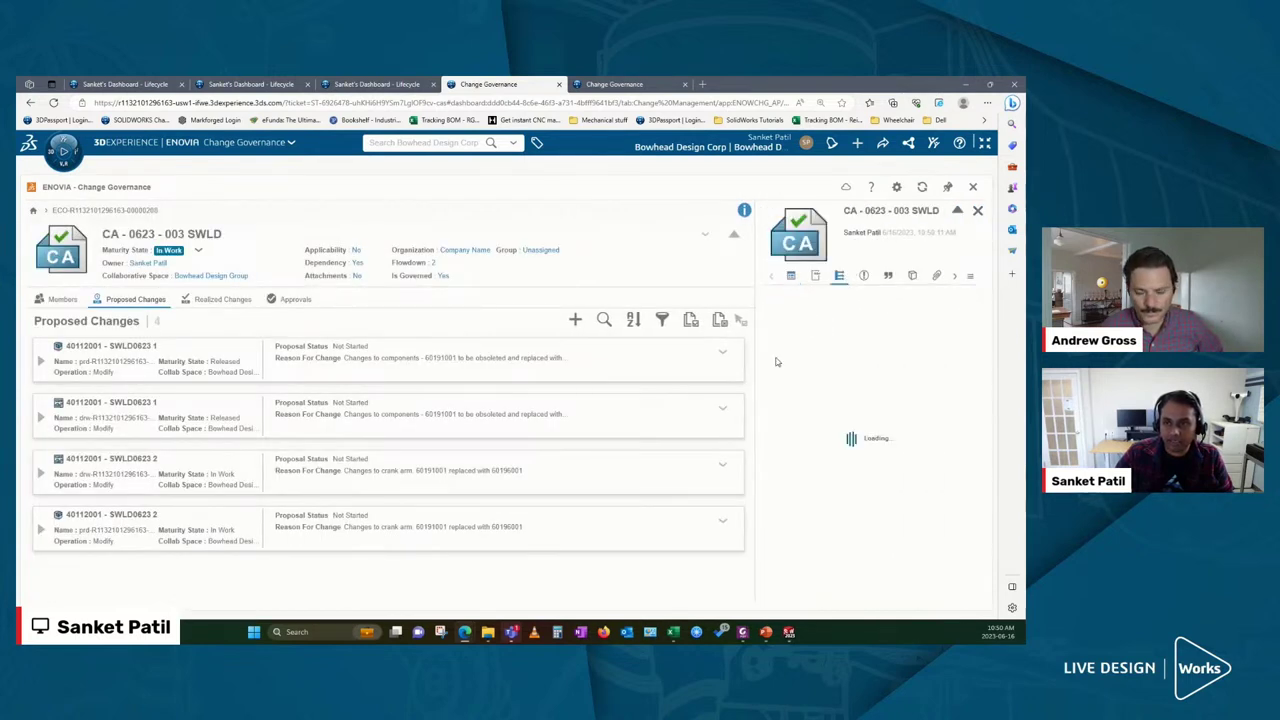
pyautogui.moveTo(576, 360); pyautogui.dragTo(568, 360)
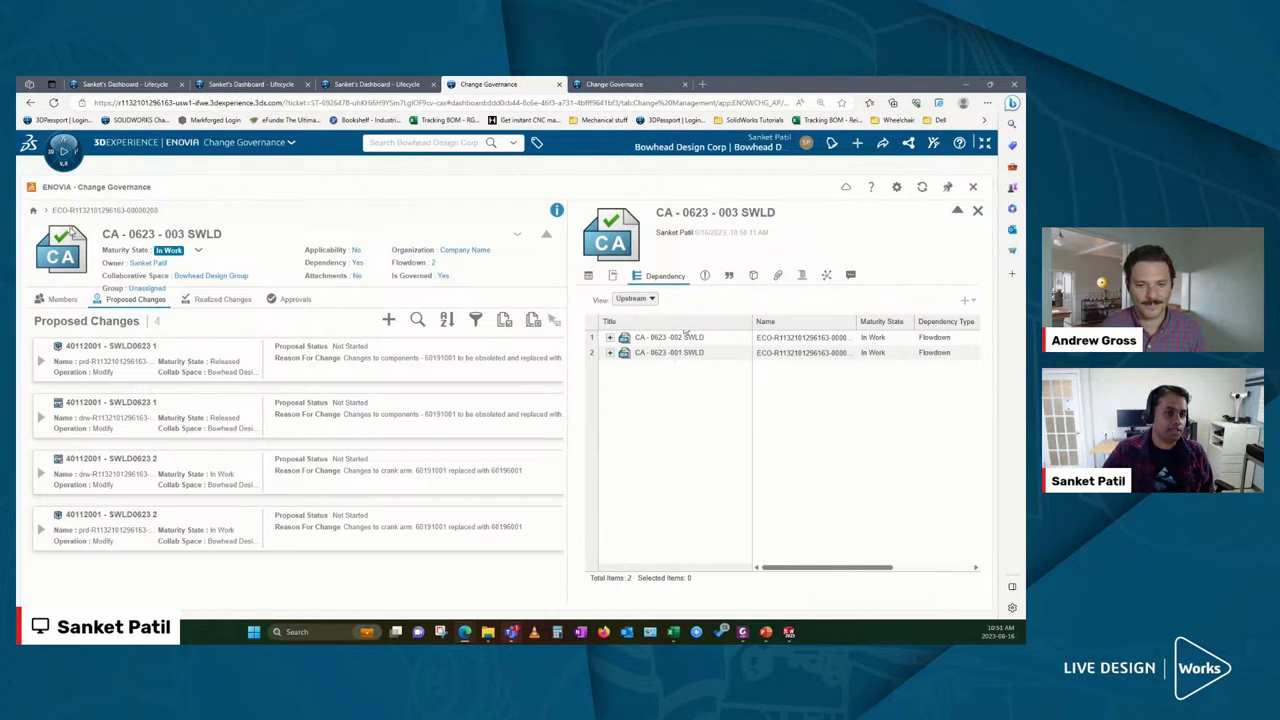
# Step: Open ECO 0623 - SWLD in Change Governance and list its decisions DEC-000002 to DEC-000006 with a wider Title column
pyautogui.click(33, 211)
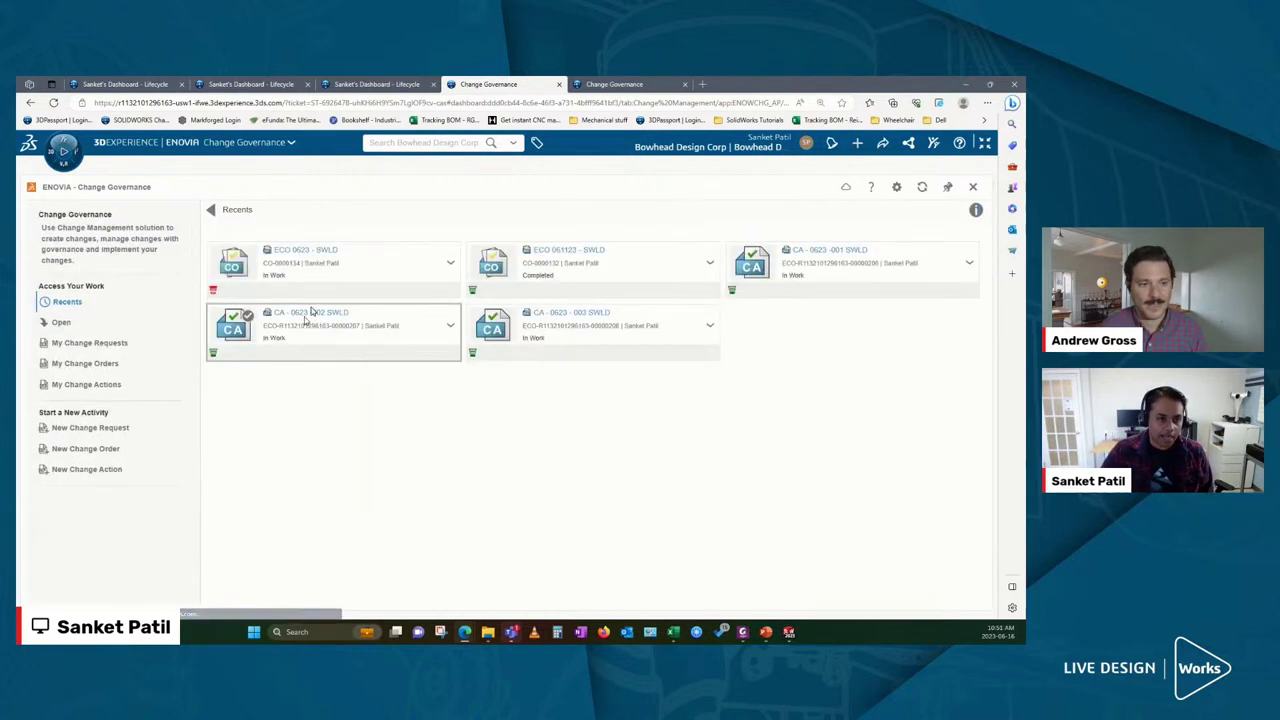
pyautogui.rightClick(304, 270)
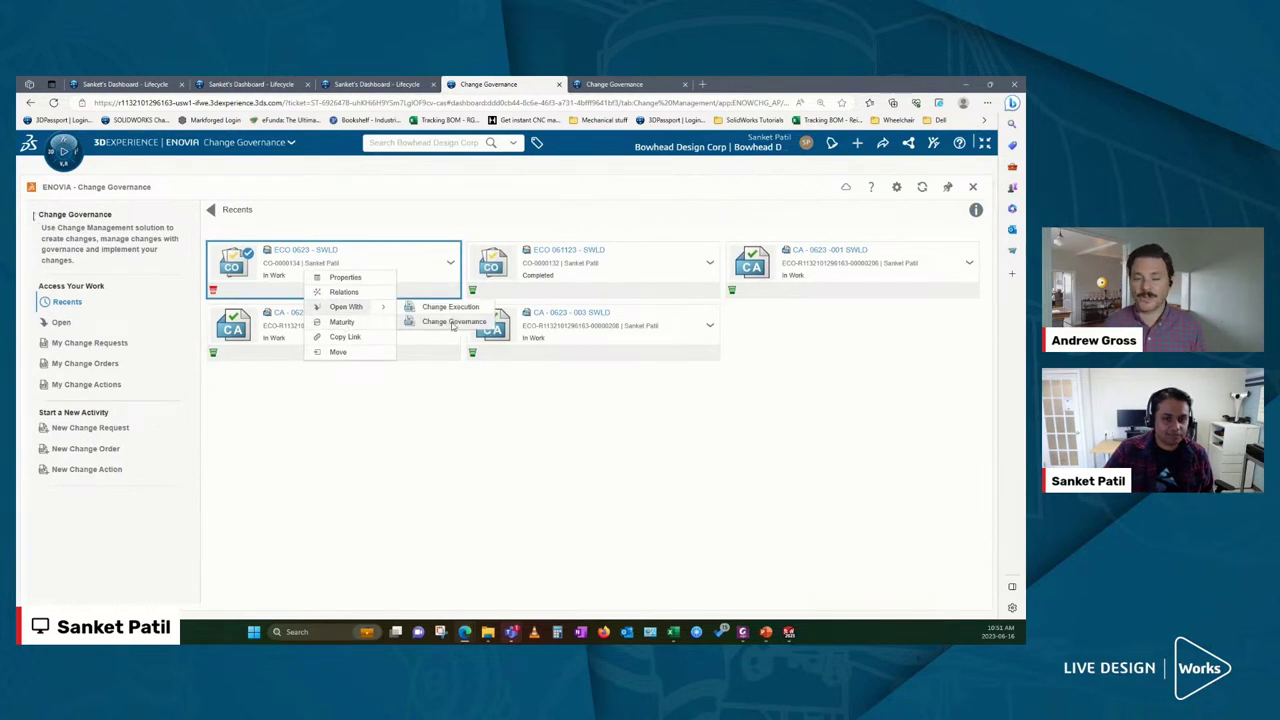
pyautogui.click(452, 322)
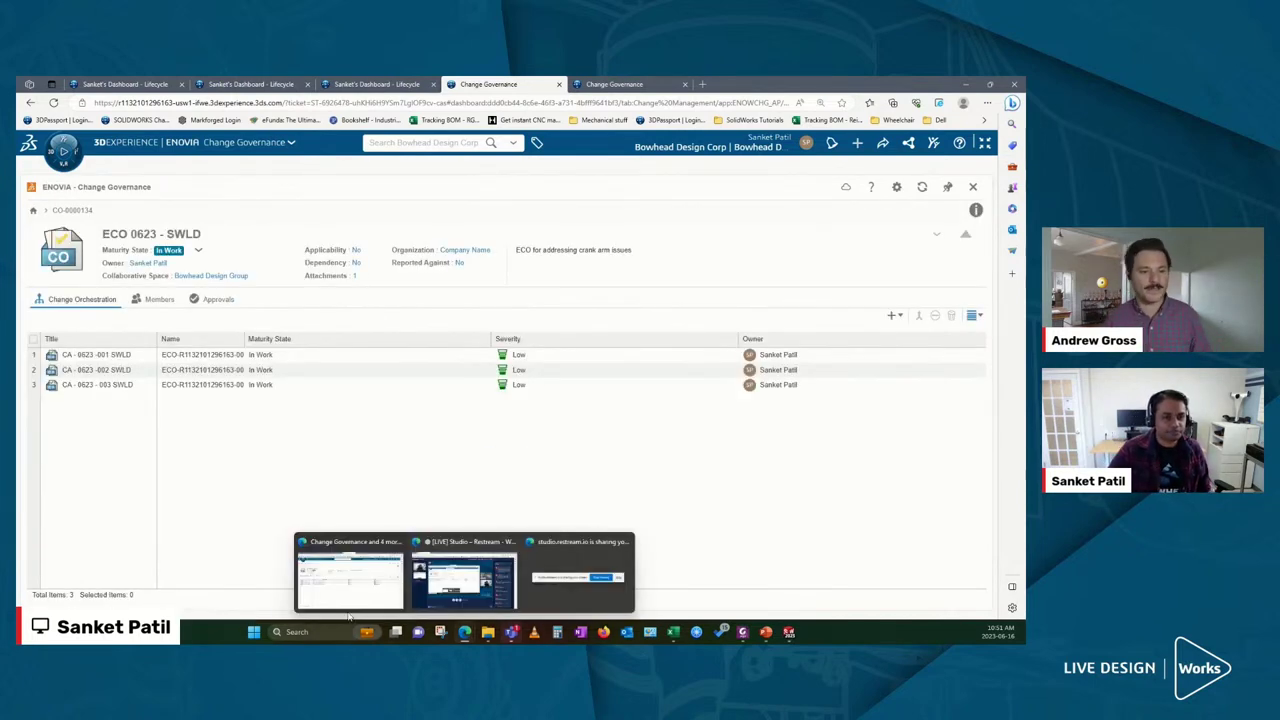
pyautogui.click(975, 211)
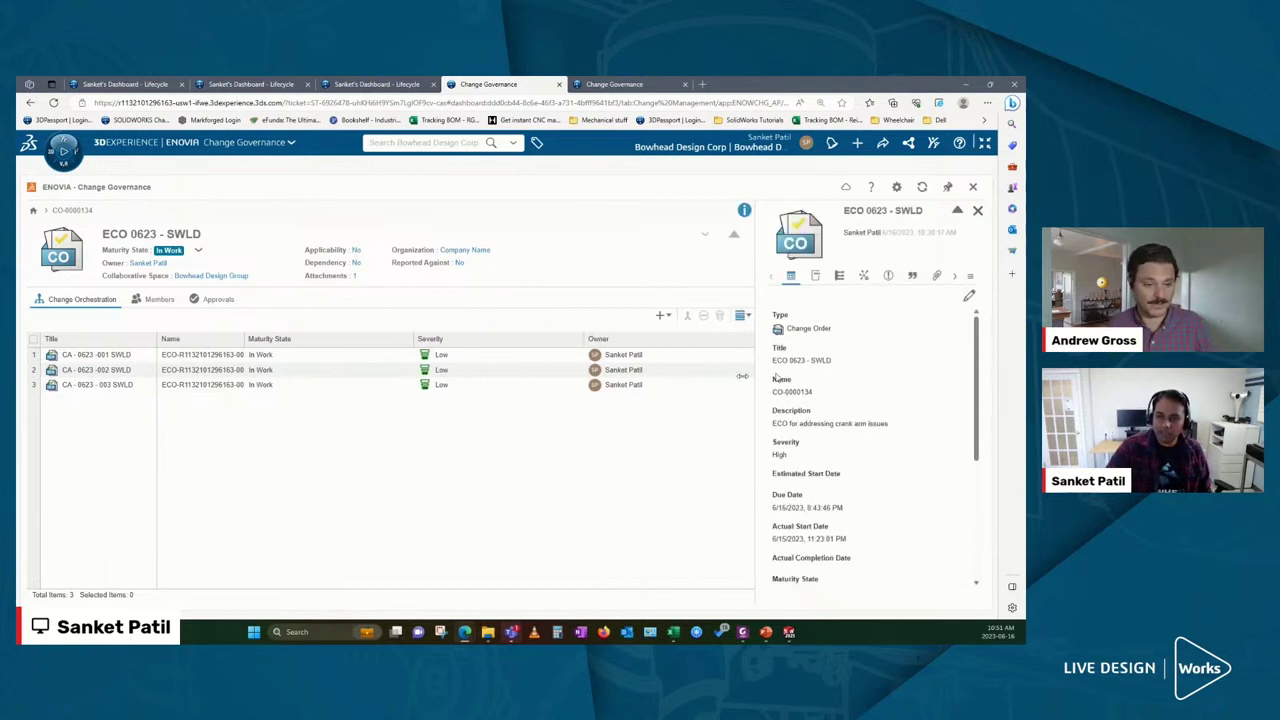
pyautogui.moveTo(742, 375); pyautogui.dragTo(606, 390)
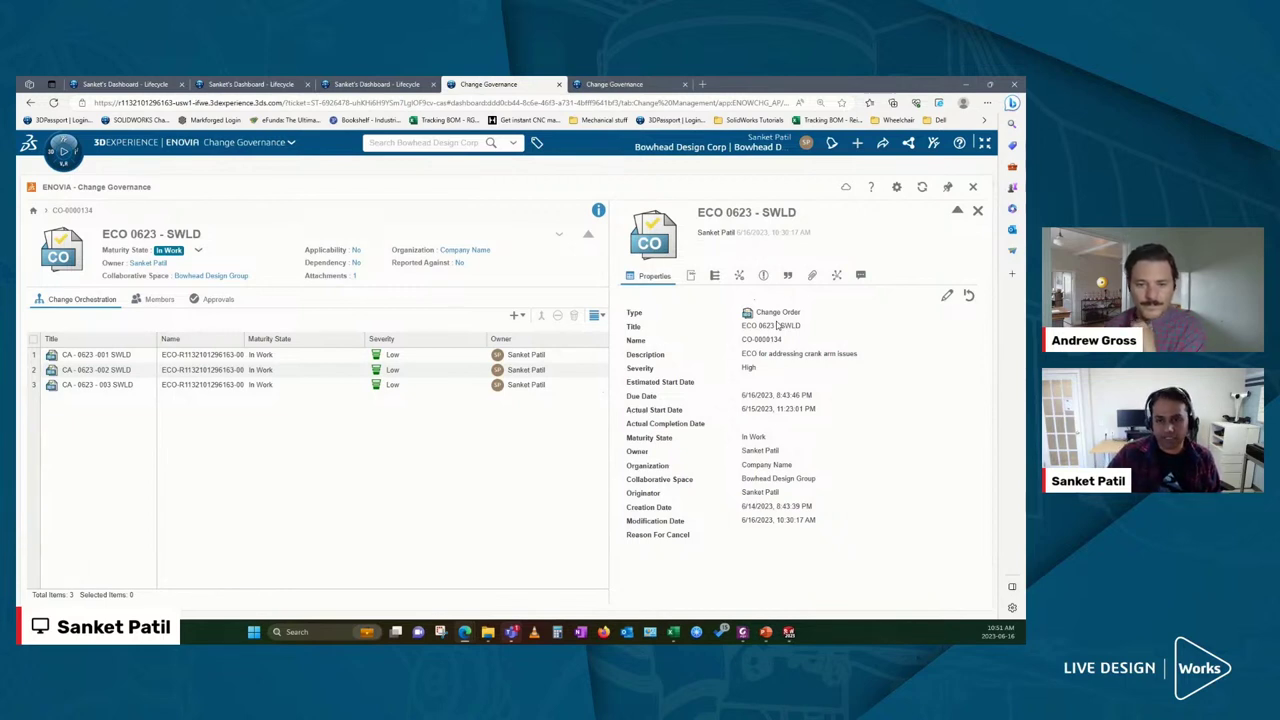
pyautogui.moveTo(607, 390); pyautogui.dragTo(541, 390)
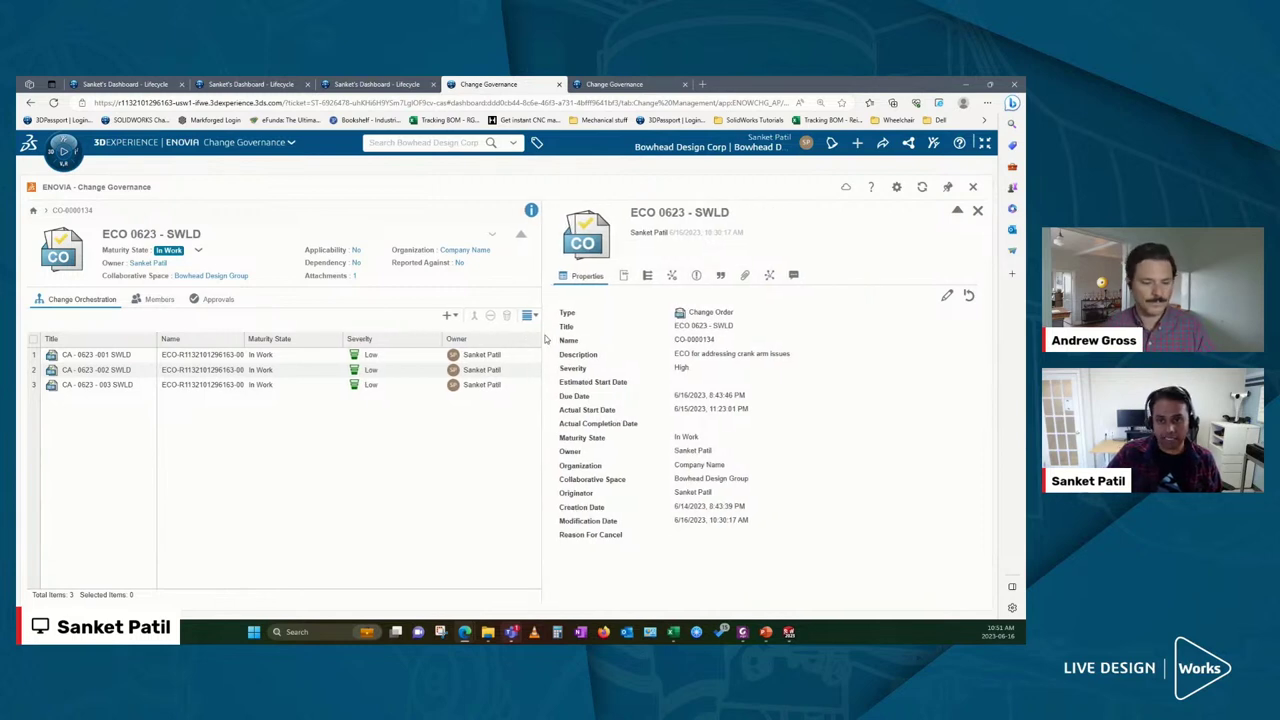
pyautogui.click(721, 277)
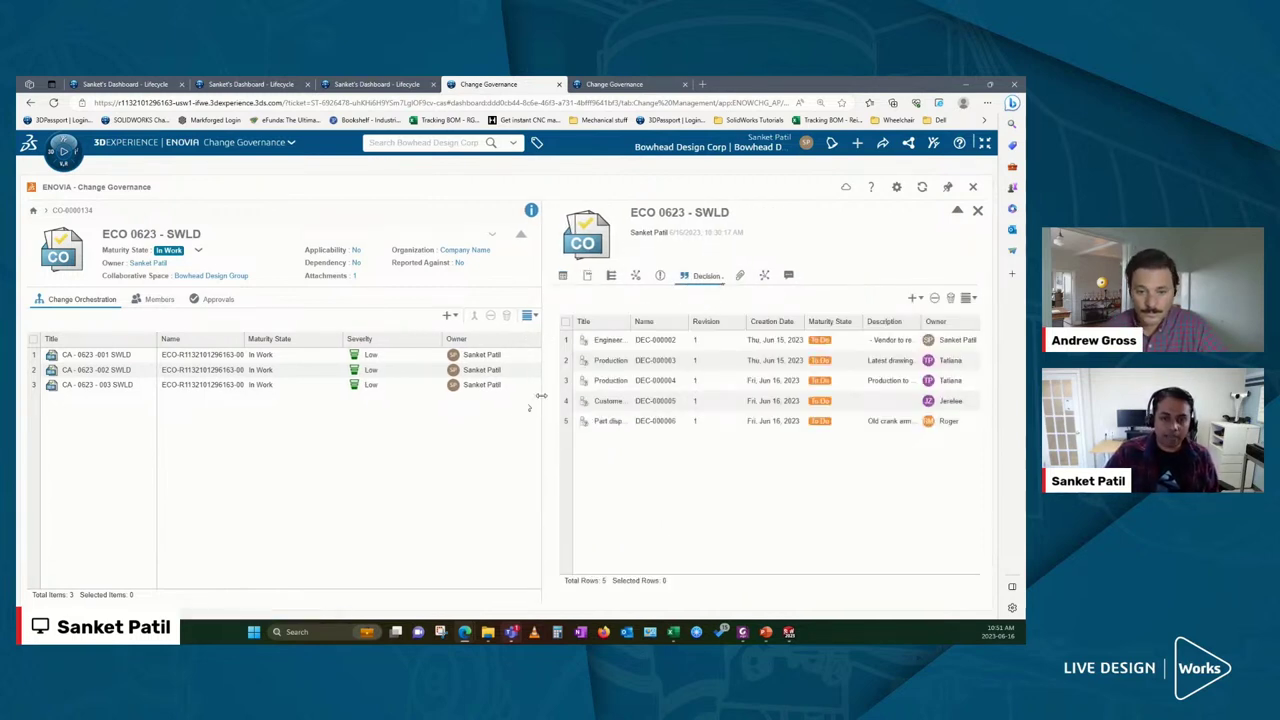
pyautogui.moveTo(541, 396); pyautogui.dragTo(457, 388)
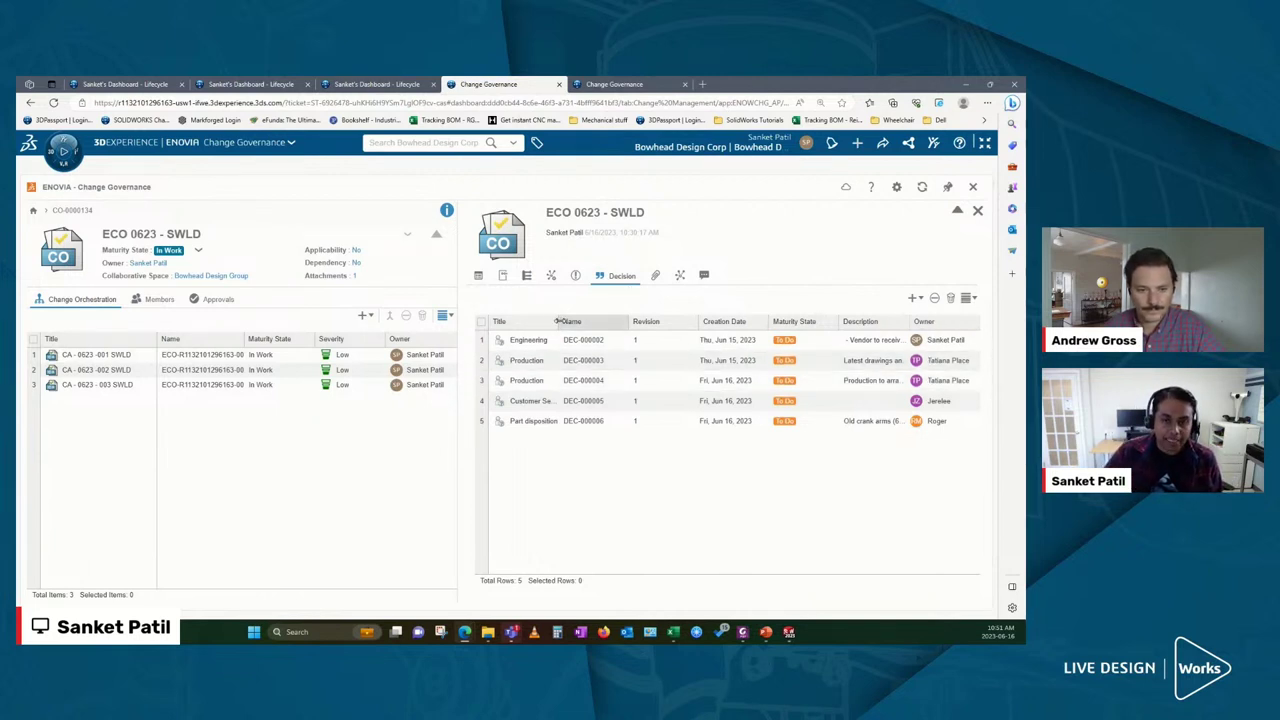
pyautogui.moveTo(558, 321); pyautogui.dragTo(570, 320)
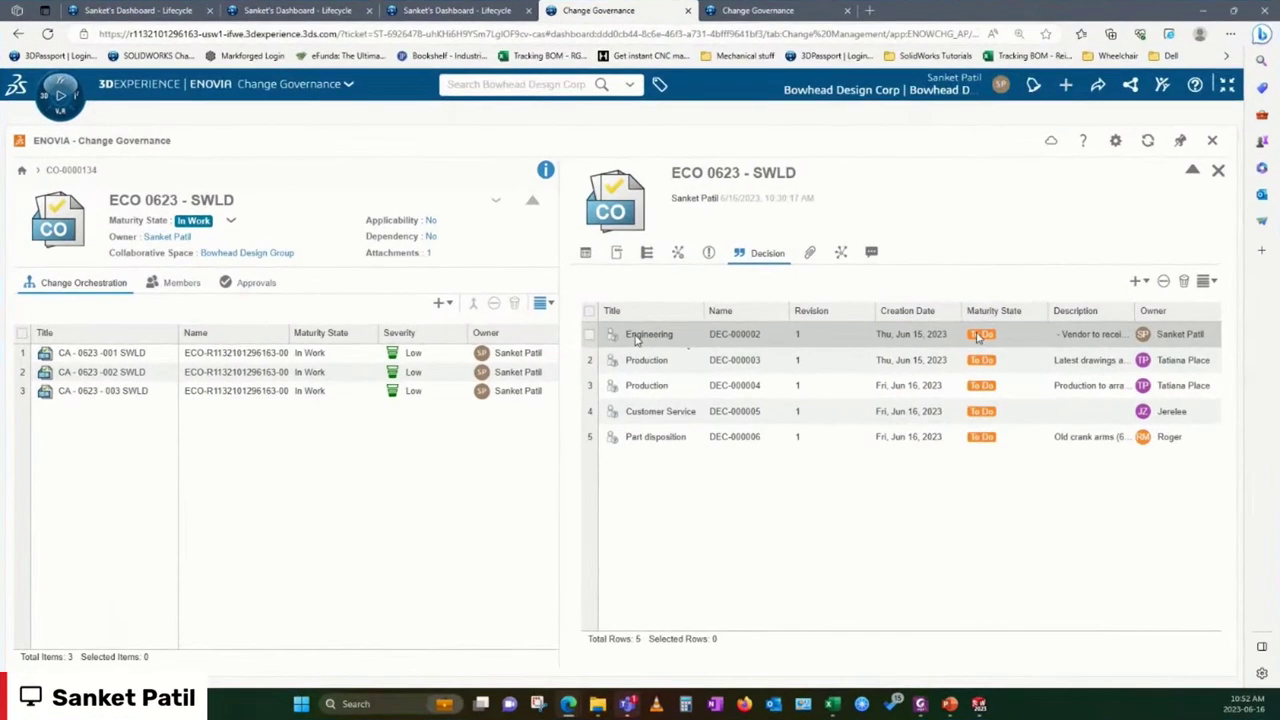
# Step: Review the Engineering decision's properties, then open Customer Service decision DEC-000005's properties
pyautogui.rightClick(511, 341)
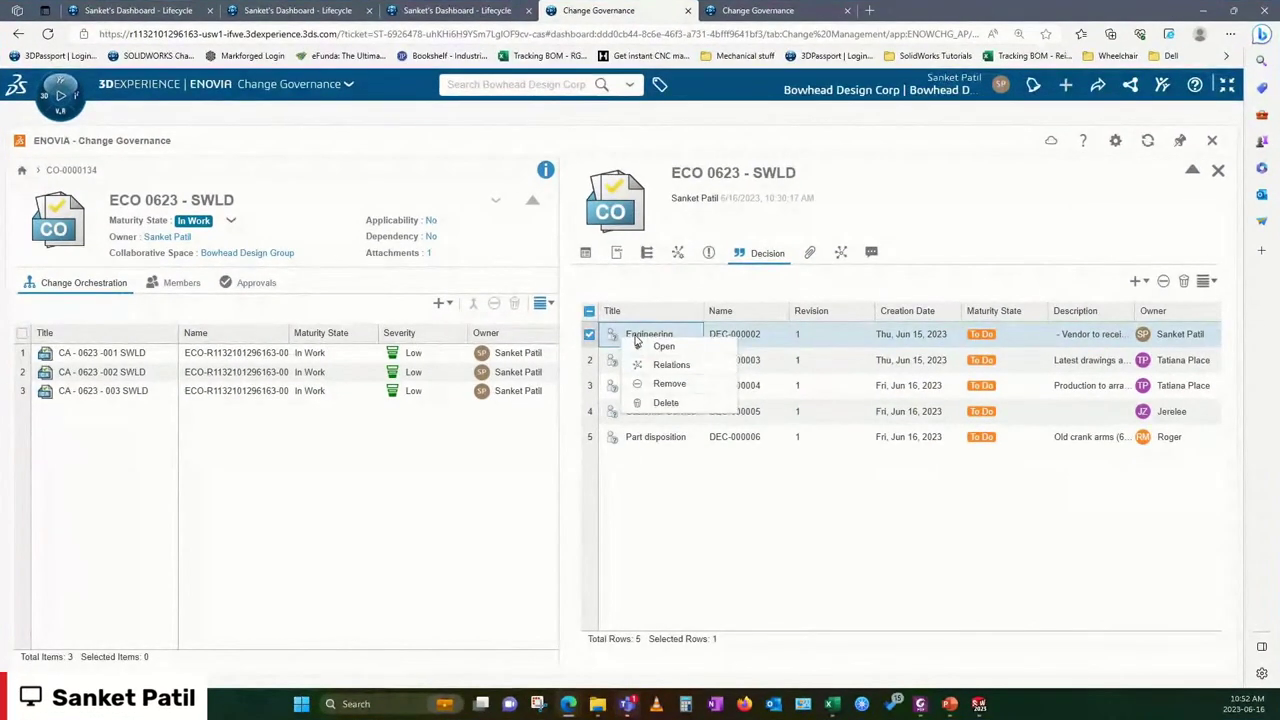
pyautogui.click(664, 347)
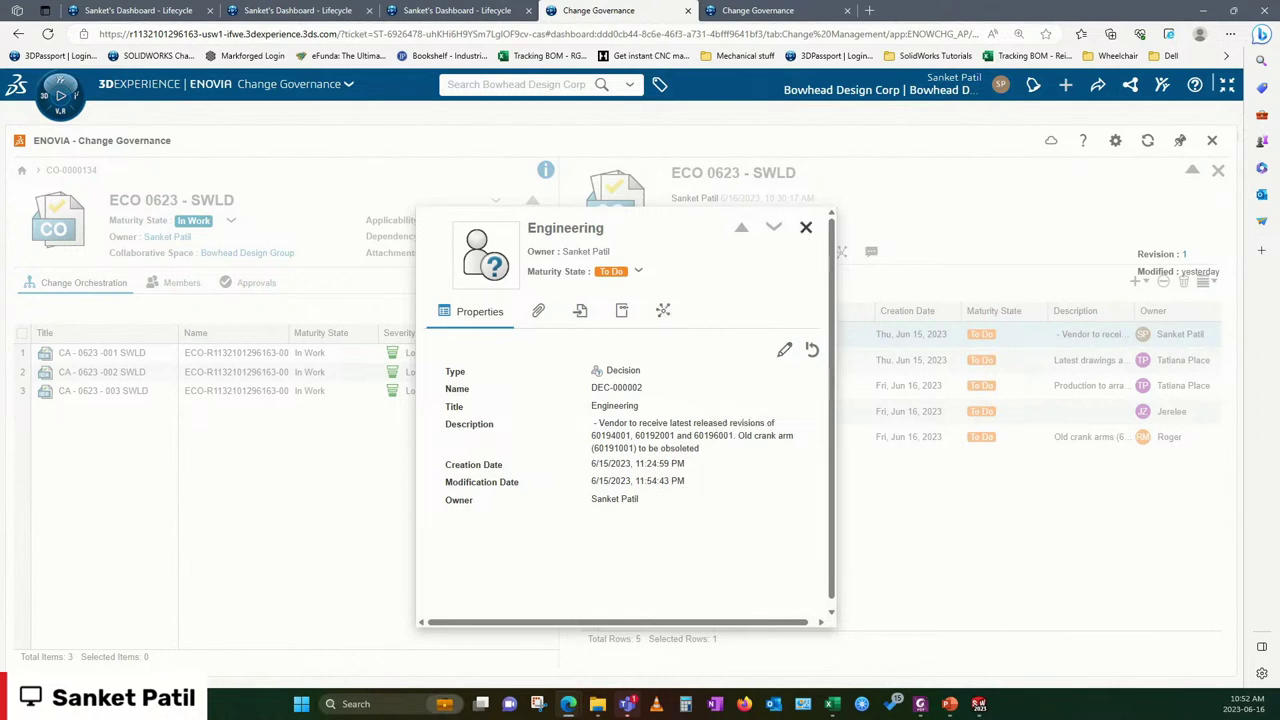
pyautogui.click(806, 228)
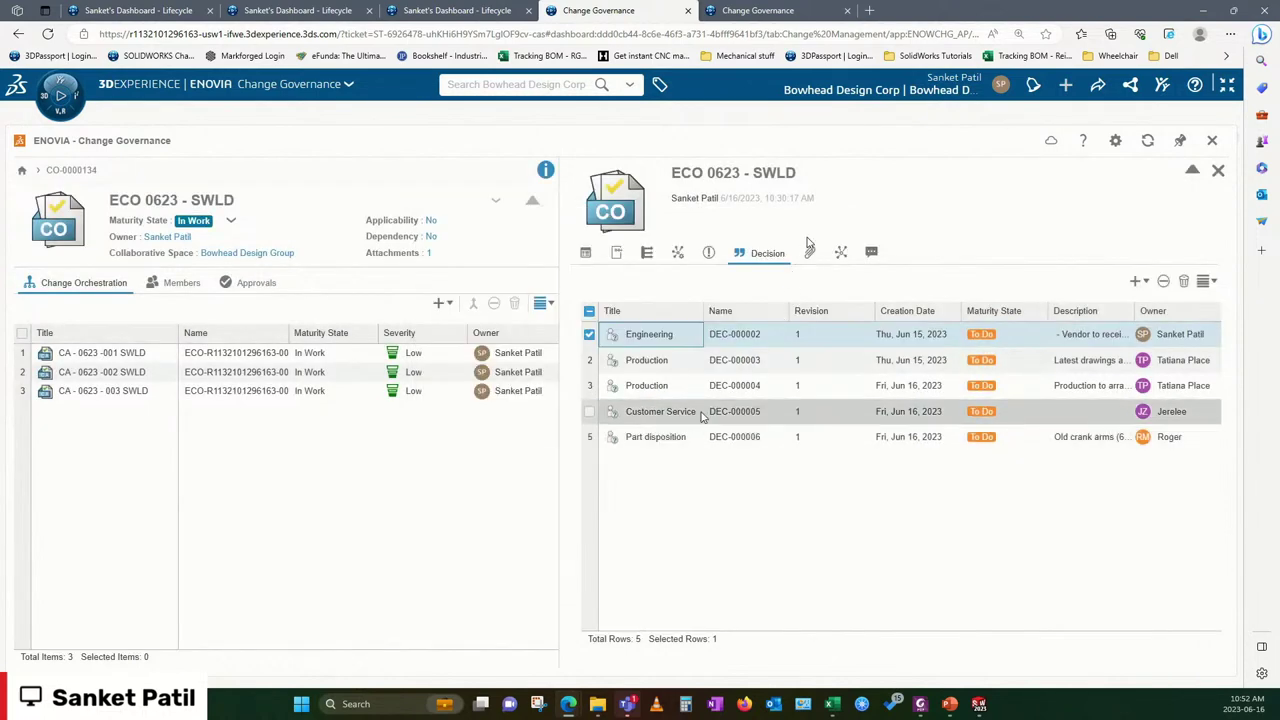
pyautogui.rightClick(625, 412)
pyautogui.click(648, 427)
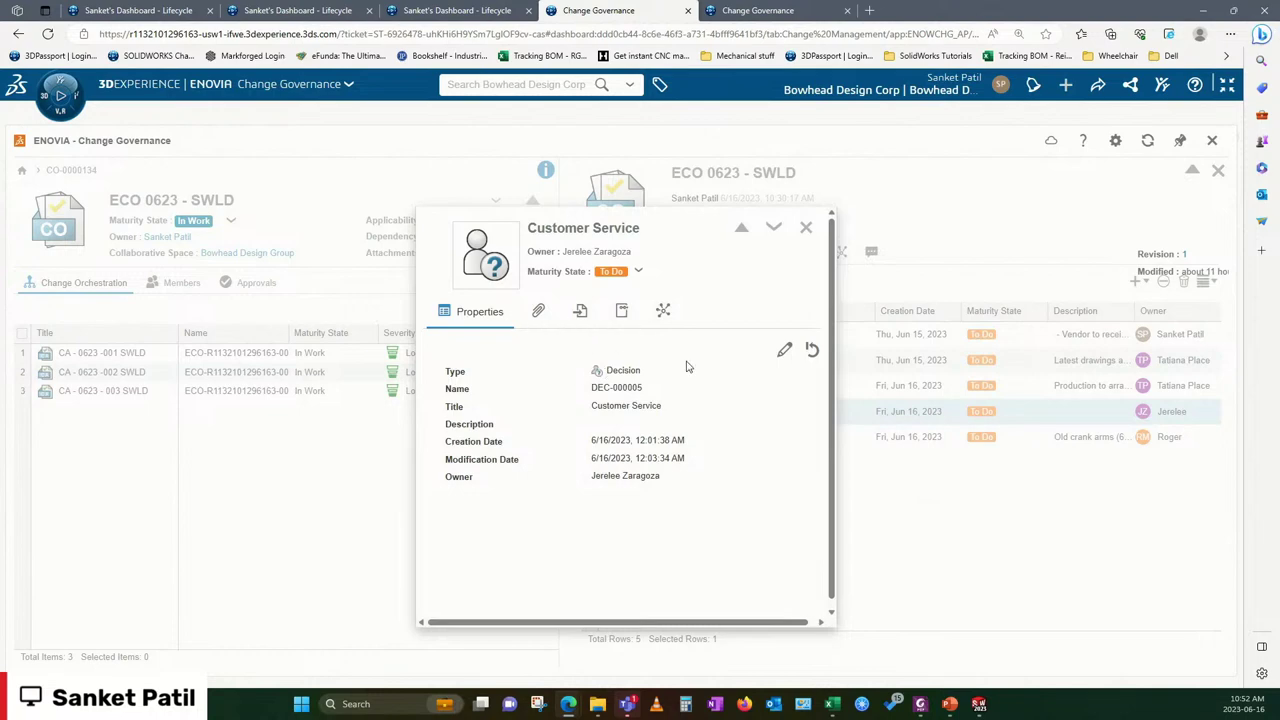
# Step: Give DEC-000005 the description 'Contact all customers and let them know about the new crank arm' and save
pyautogui.click(806, 227)
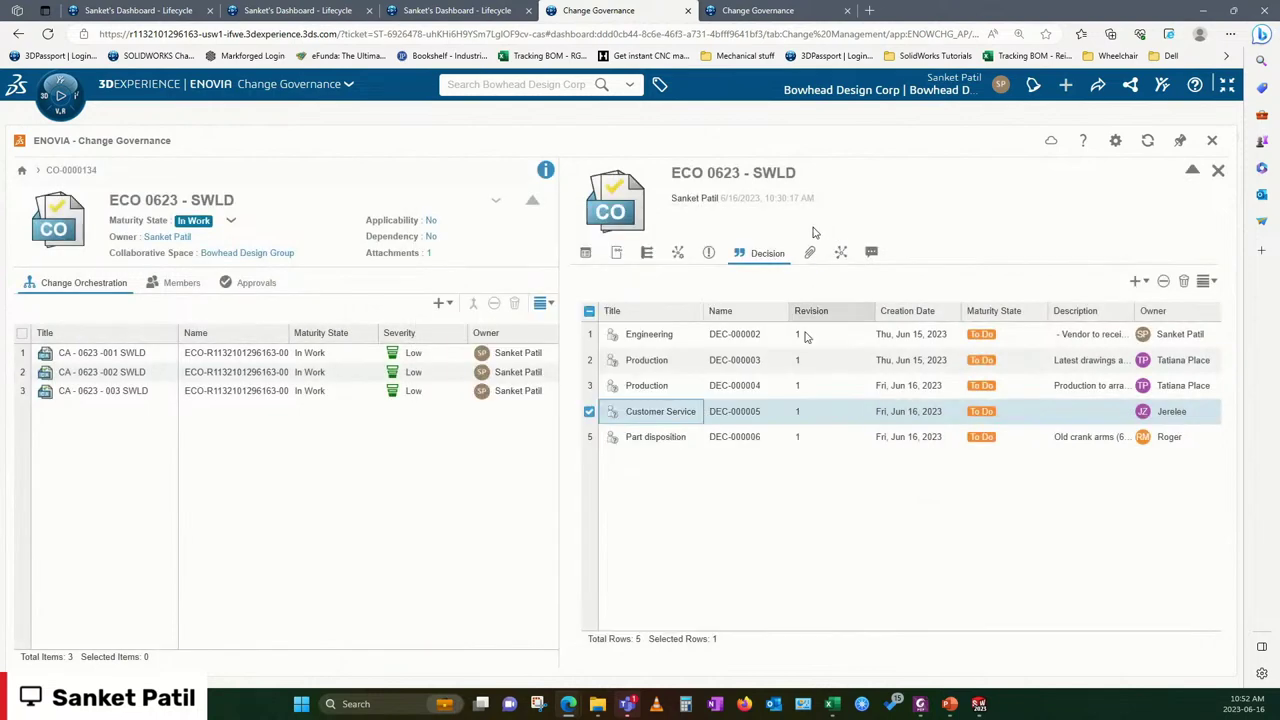
pyautogui.rightClick(728, 428)
pyautogui.click(762, 428)
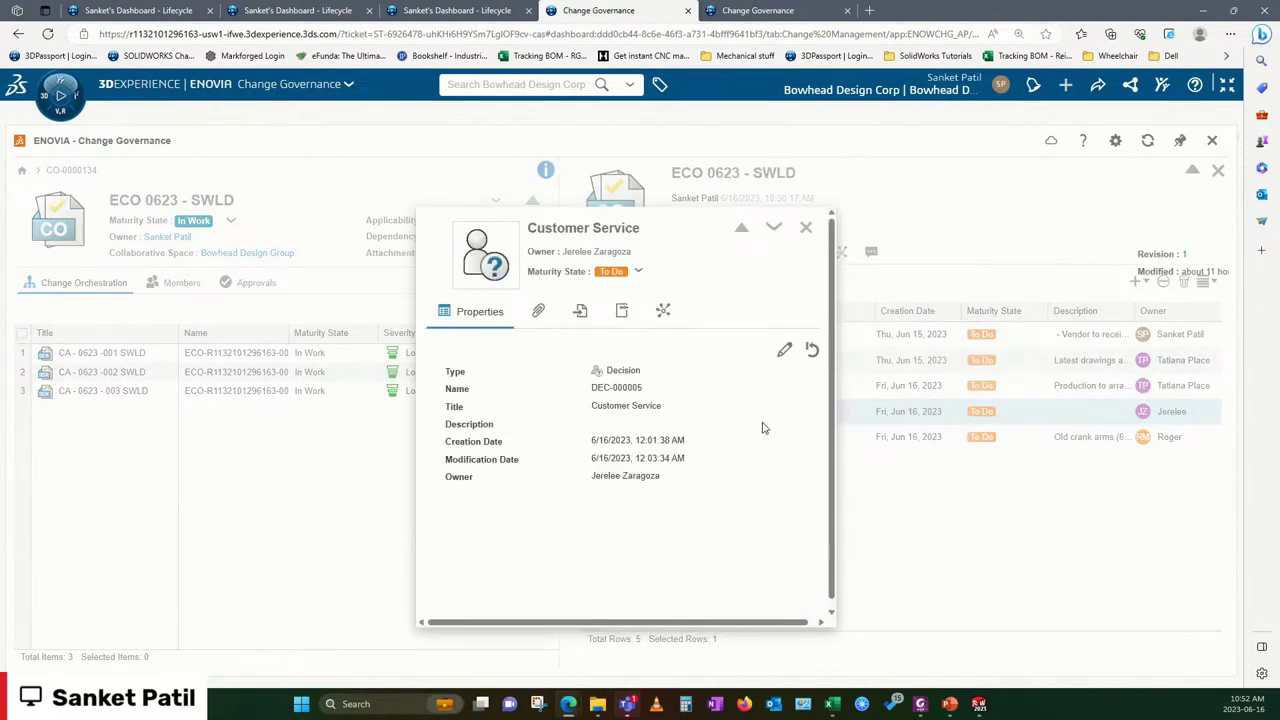
pyautogui.click(784, 350)
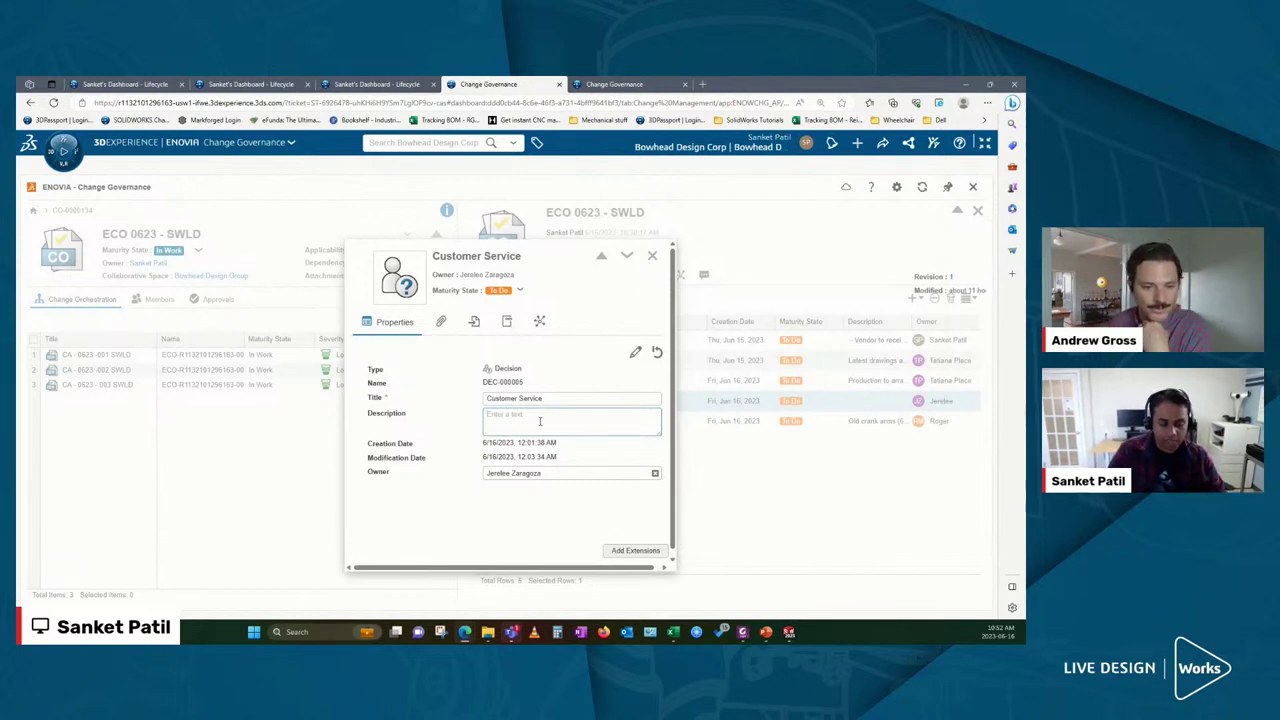
pyautogui.write('Co')
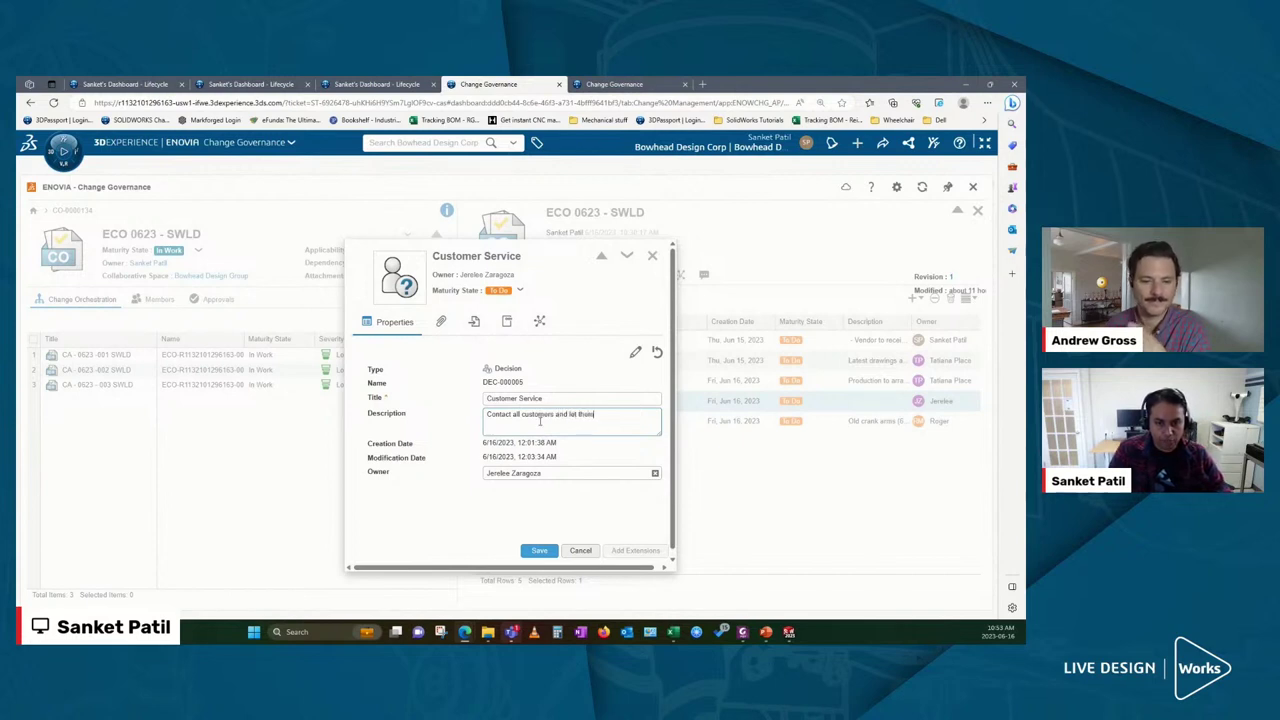
pyautogui.write('know about the new')
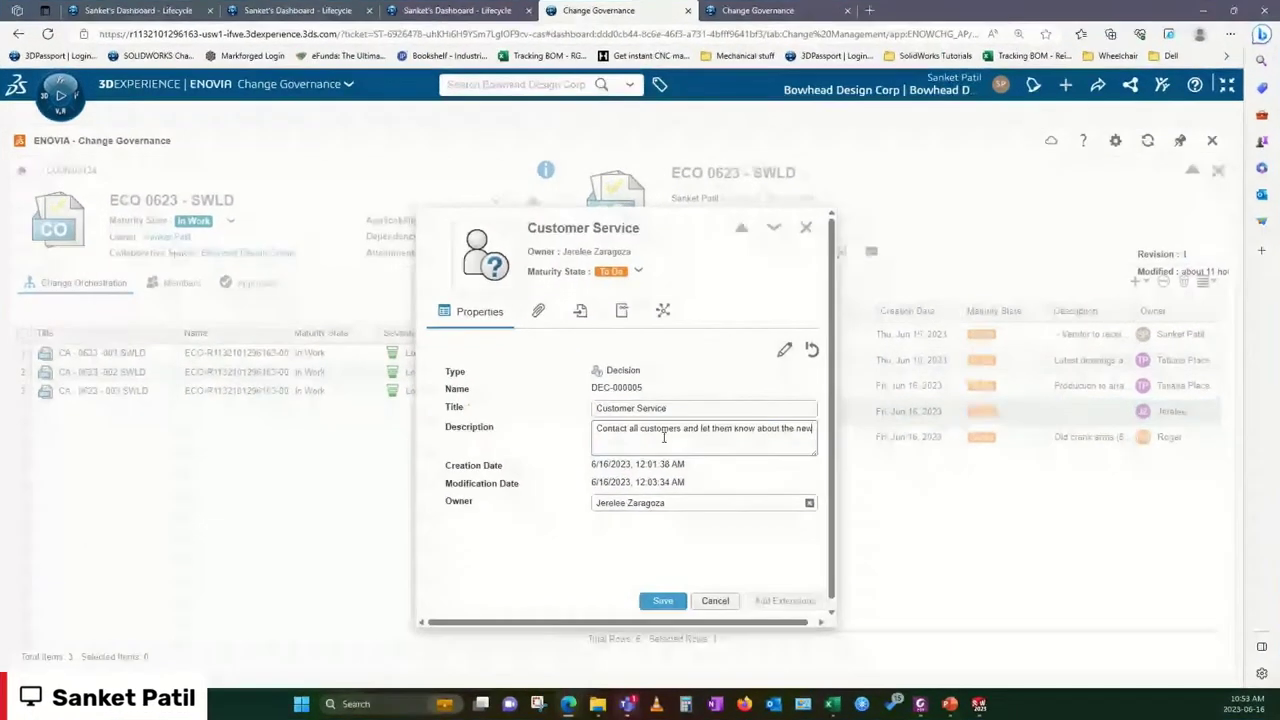
pyautogui.write(' crank arm')
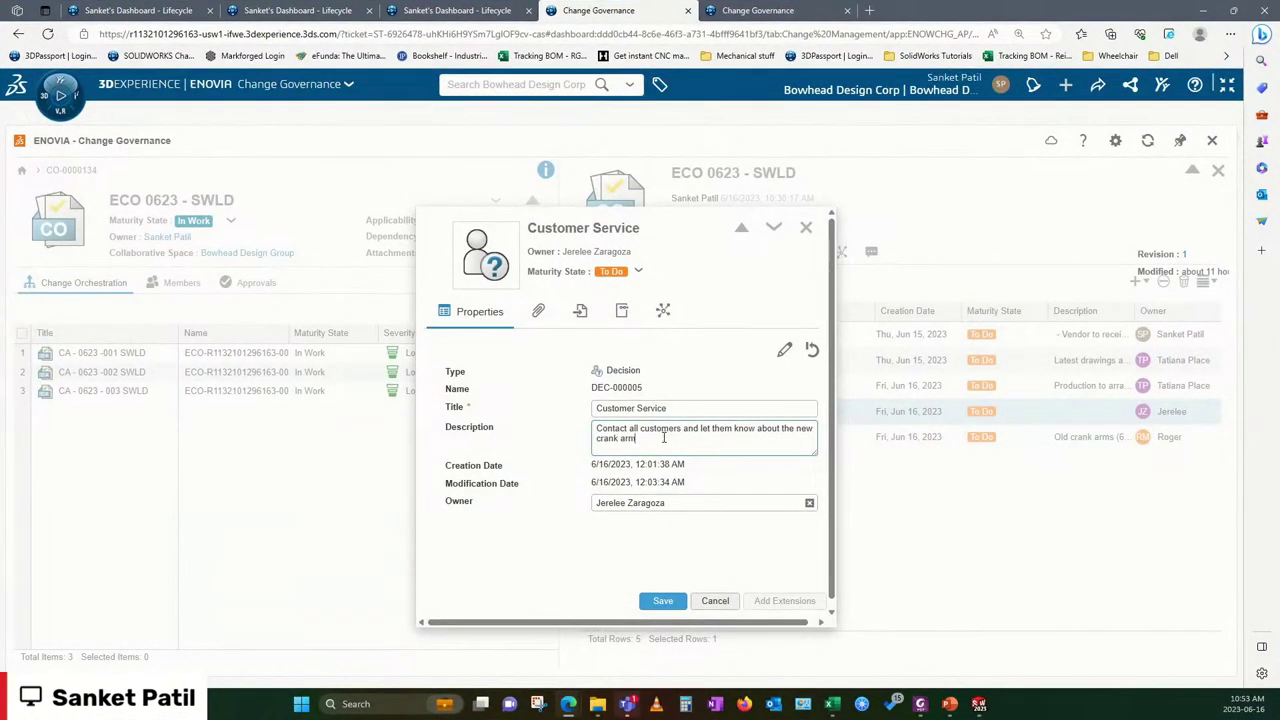
pyautogui.click(664, 602)
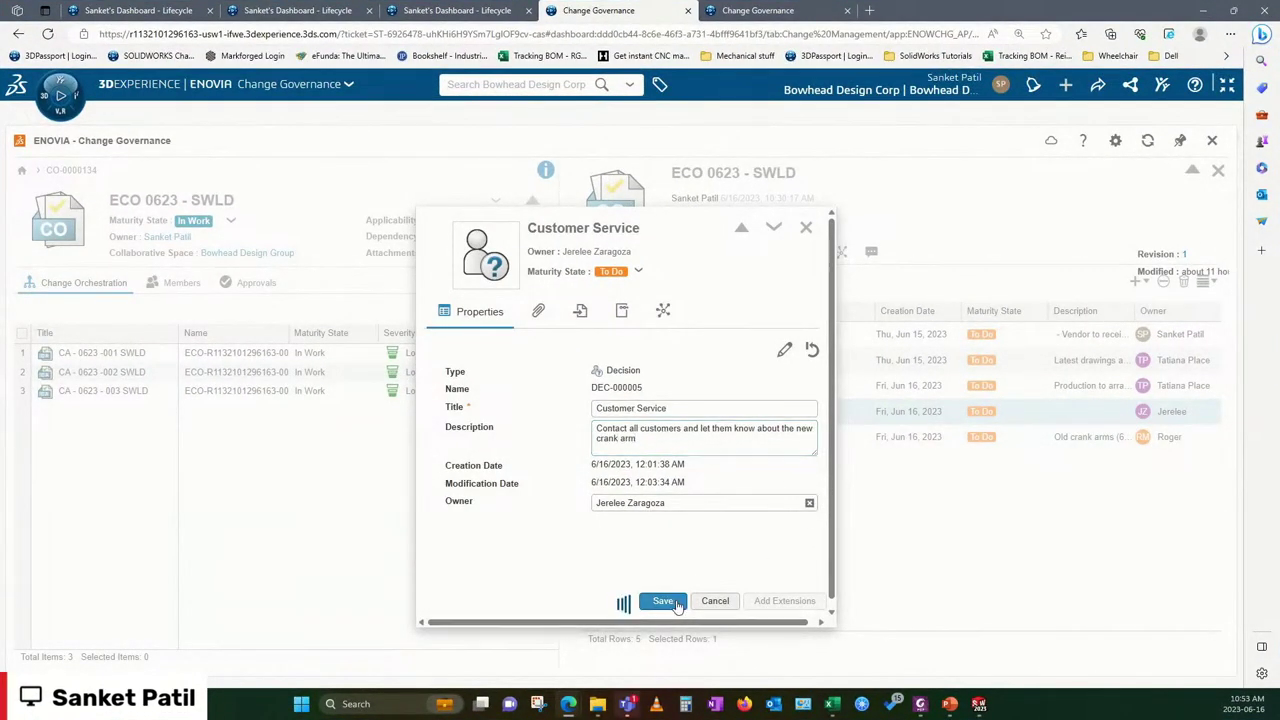
pyautogui.click(805, 226)
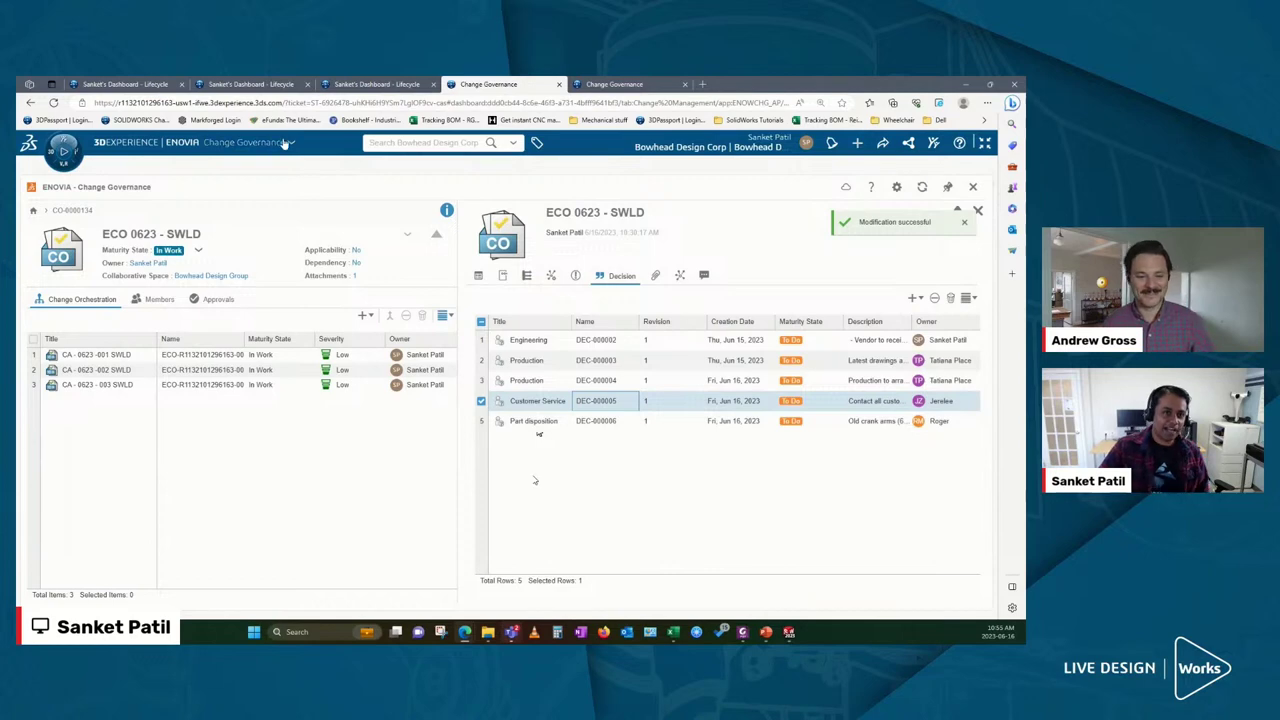
# Step: Switch to the Bowhead Change Management Process whiteboard and dismiss the compass apps list
pyautogui.click(133, 83)
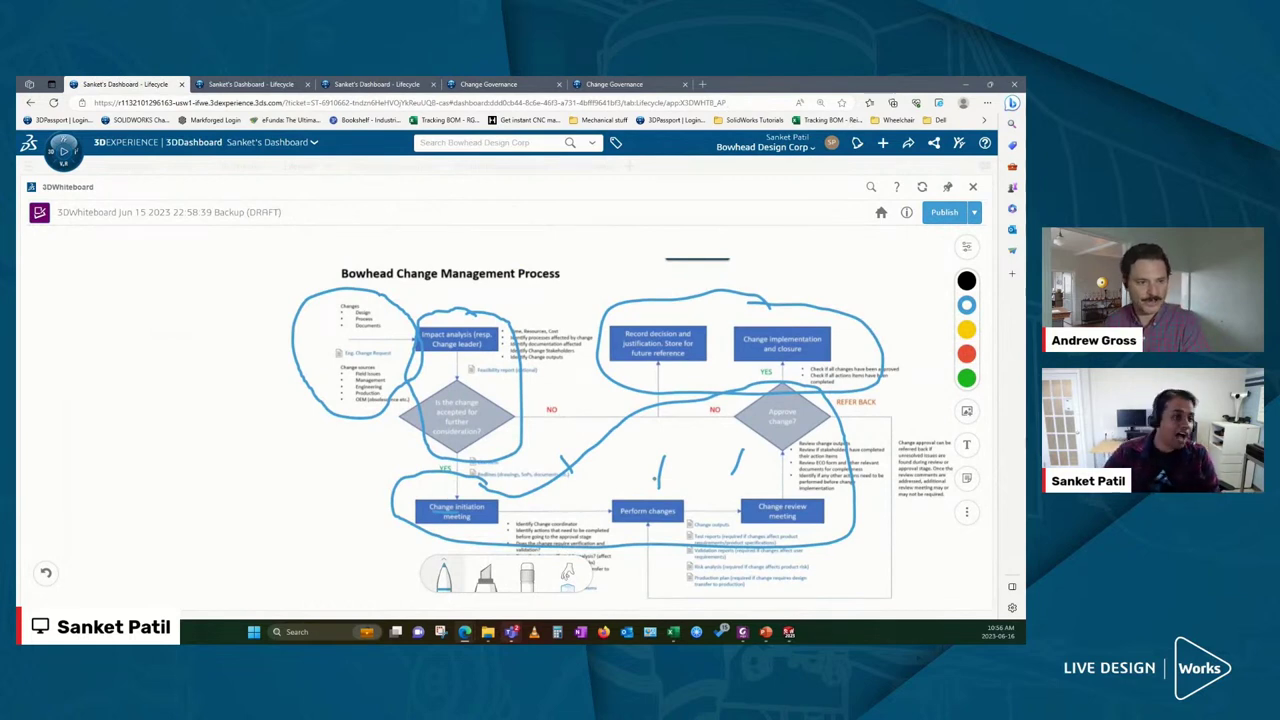
pyautogui.click(63, 152)
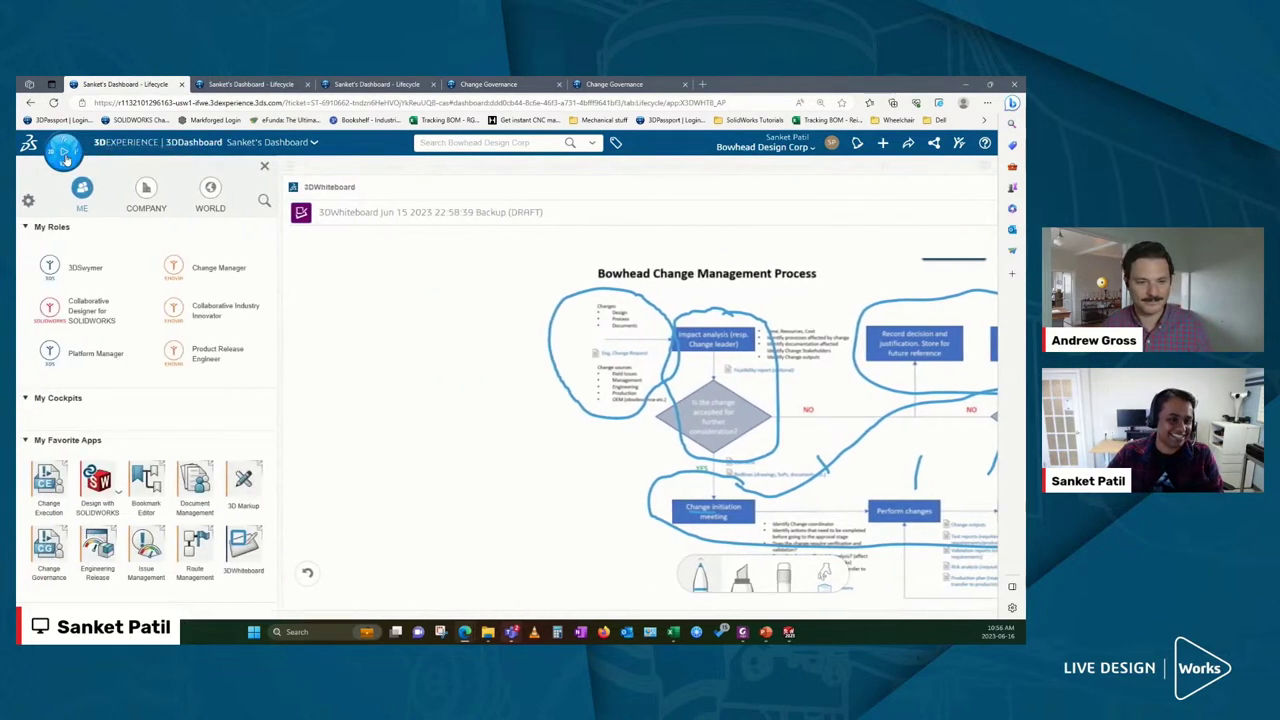
pyautogui.scroll(-5, 248, 495)
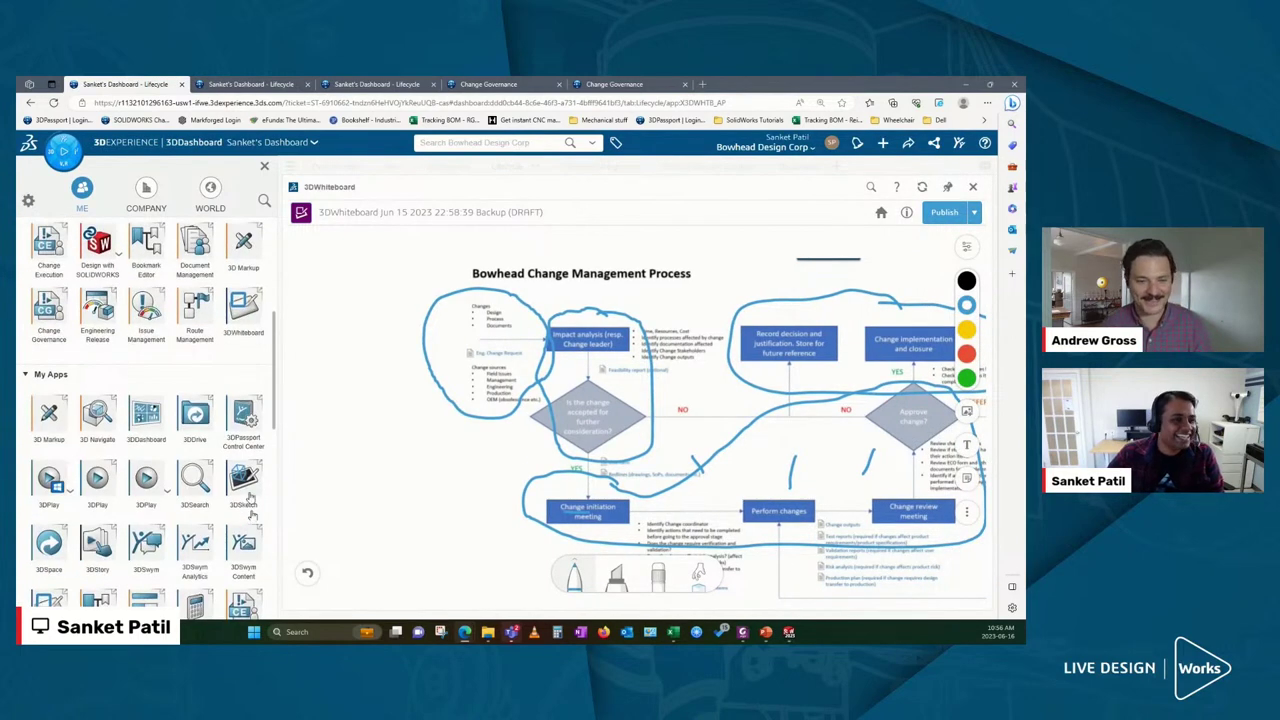
pyautogui.click(264, 166)
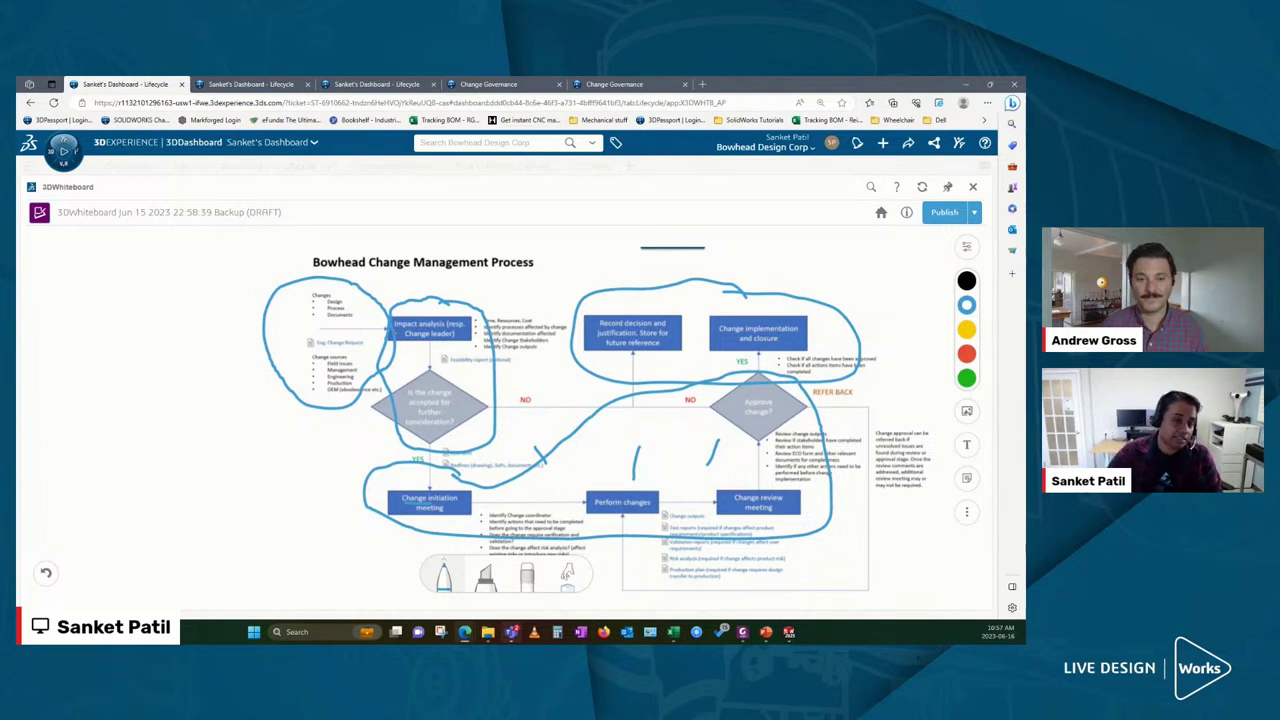
# Step: Draw blue strokes into the Changes loop, over Impact analysis, and toward Change initiation meeting
pyautogui.moveTo(254, 370)
pyautogui.mouseDown()
pyautogui.moveTo(292, 344)
pyautogui.moveTo(290, 366)
pyautogui.mouseUp()
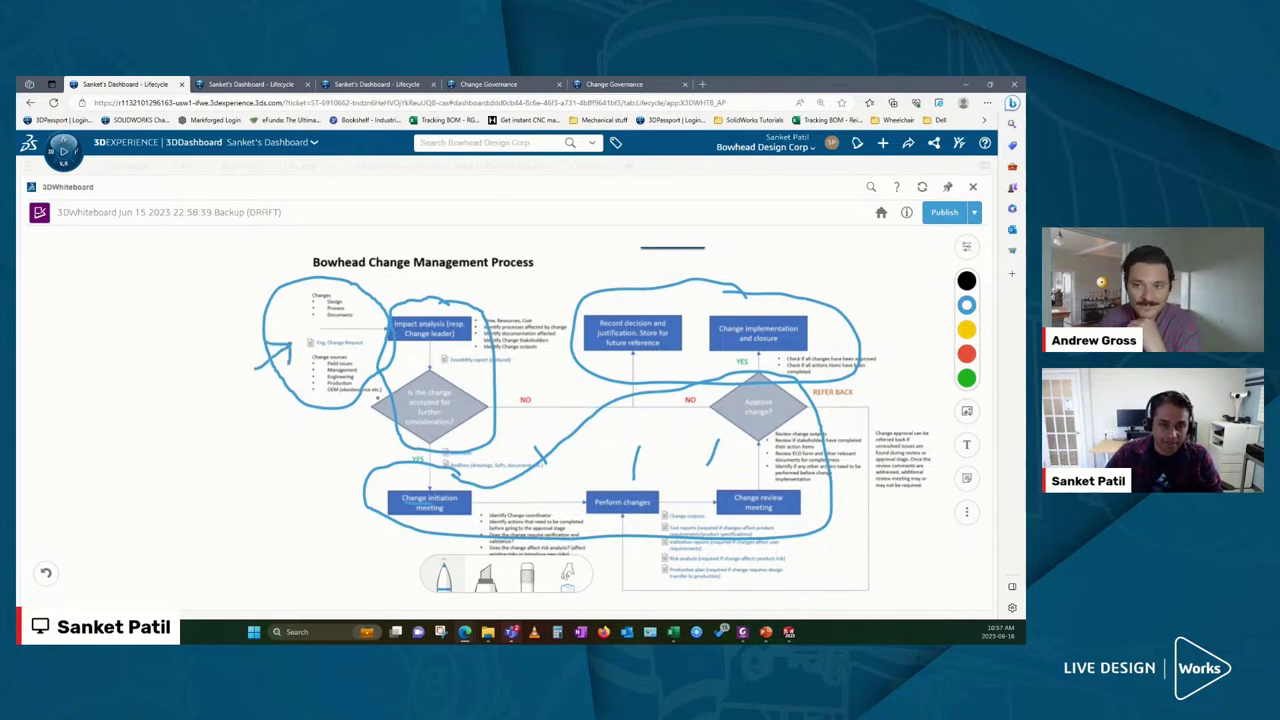
pyautogui.moveTo(478, 282); pyautogui.dragTo(462, 330)
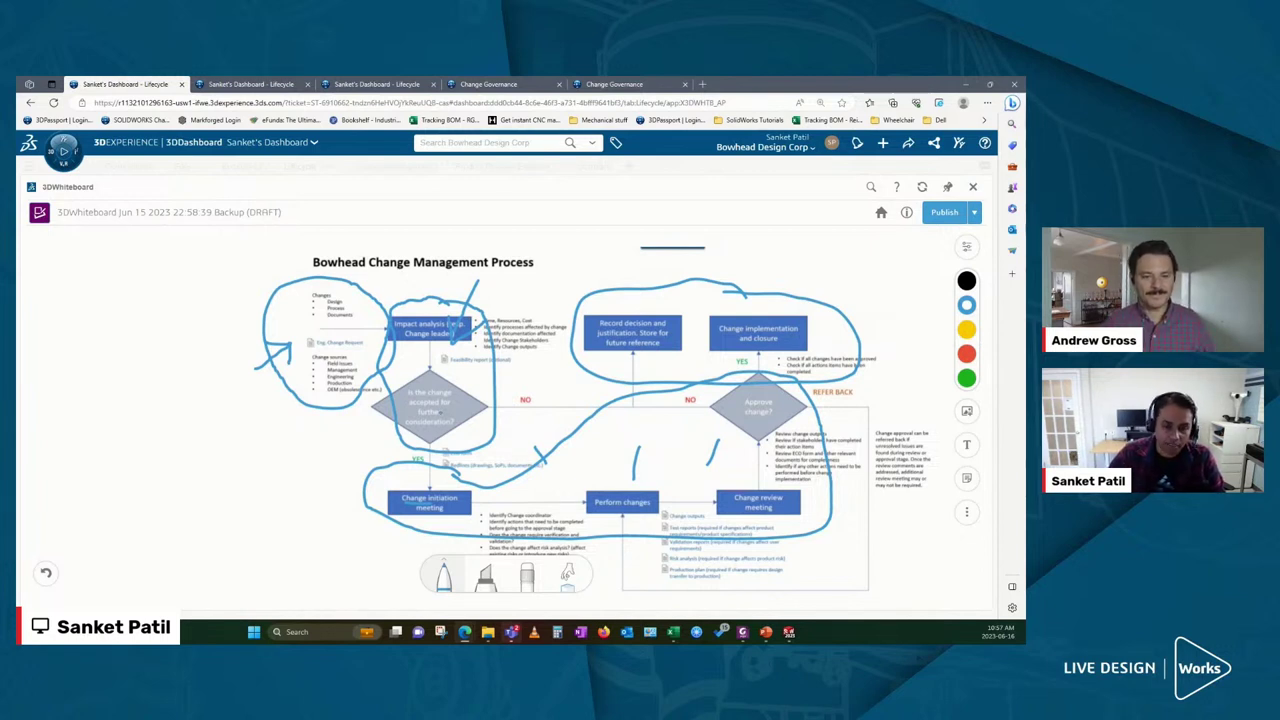
pyautogui.moveTo(275, 505)
pyautogui.mouseDown()
pyautogui.moveTo(392, 503)
pyautogui.moveTo(375, 535)
pyautogui.mouseUp()
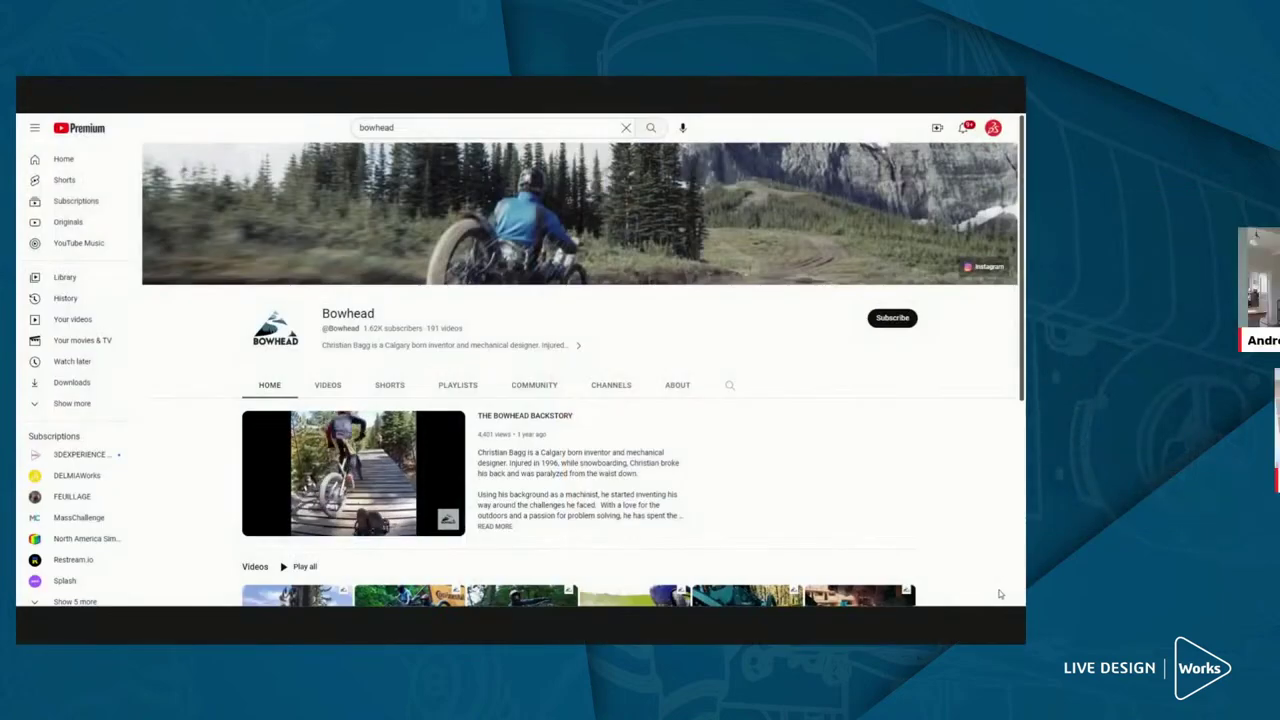
# Step: Scroll down the Bowhead YouTube channel page to its row of recent videos
pyautogui.scroll(-1, 580, 360)
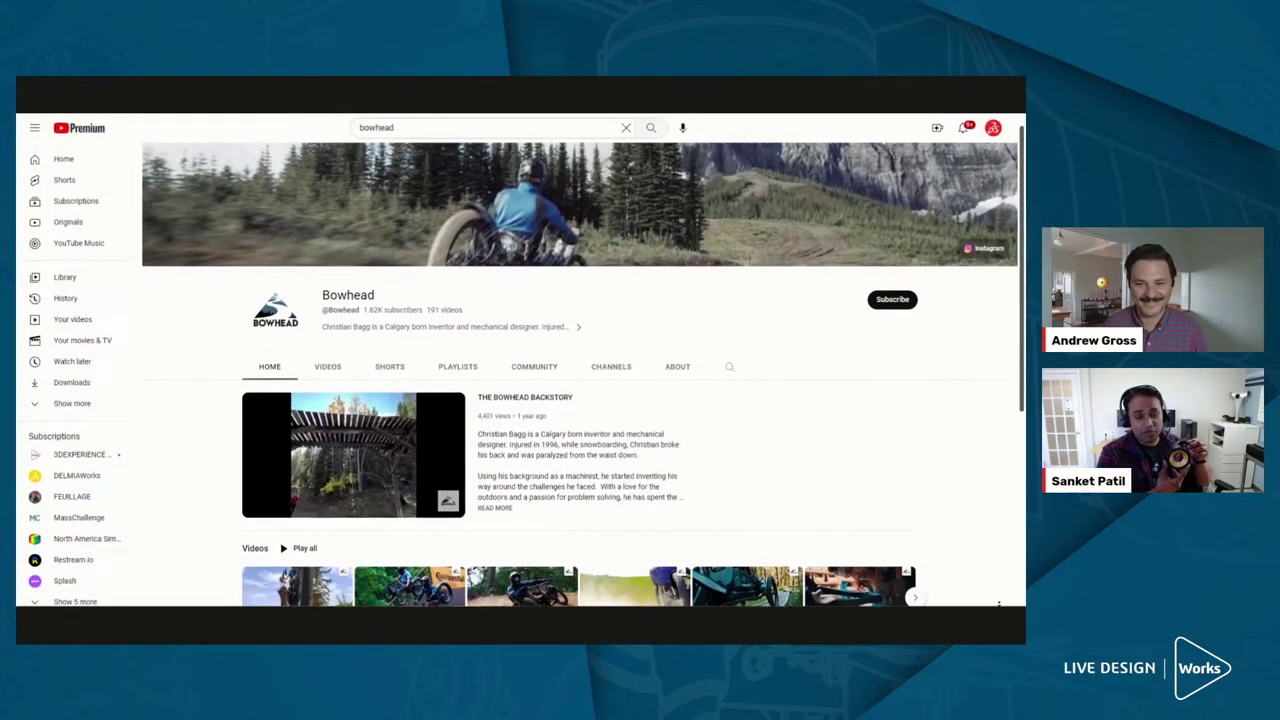
pyautogui.scroll(-2, 580, 375)
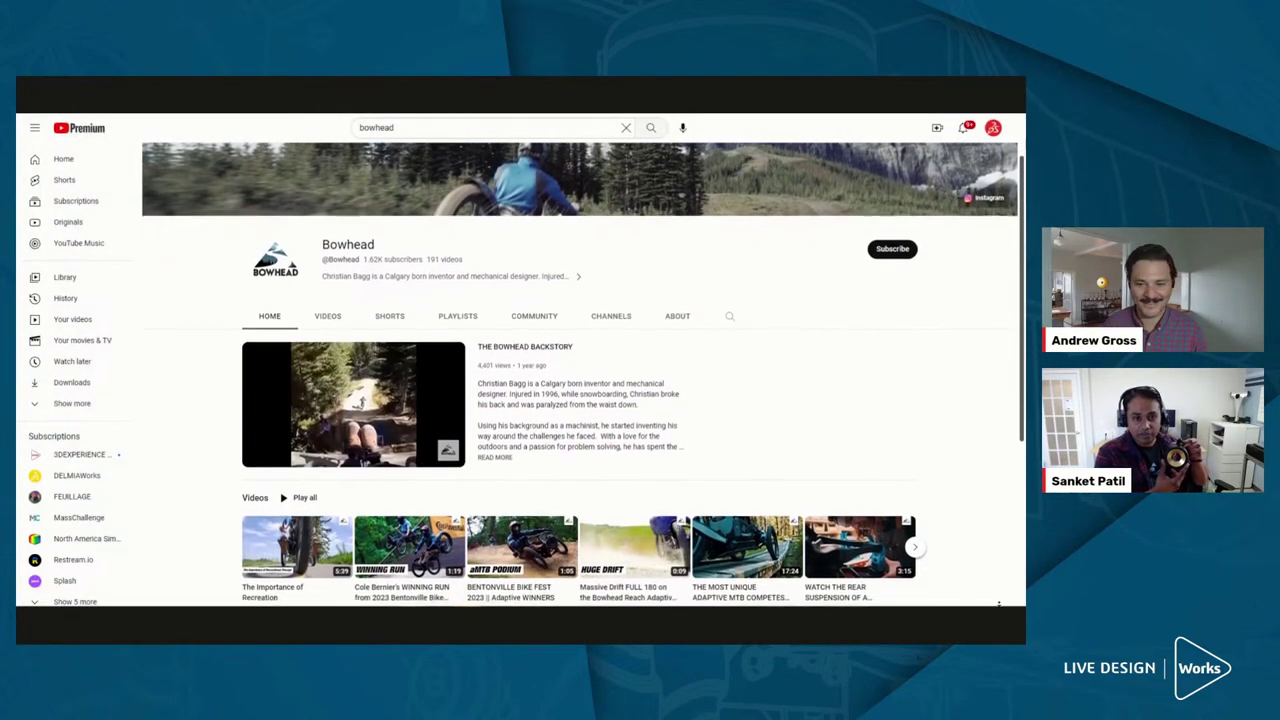
pyautogui.scroll(-2, 580, 375)
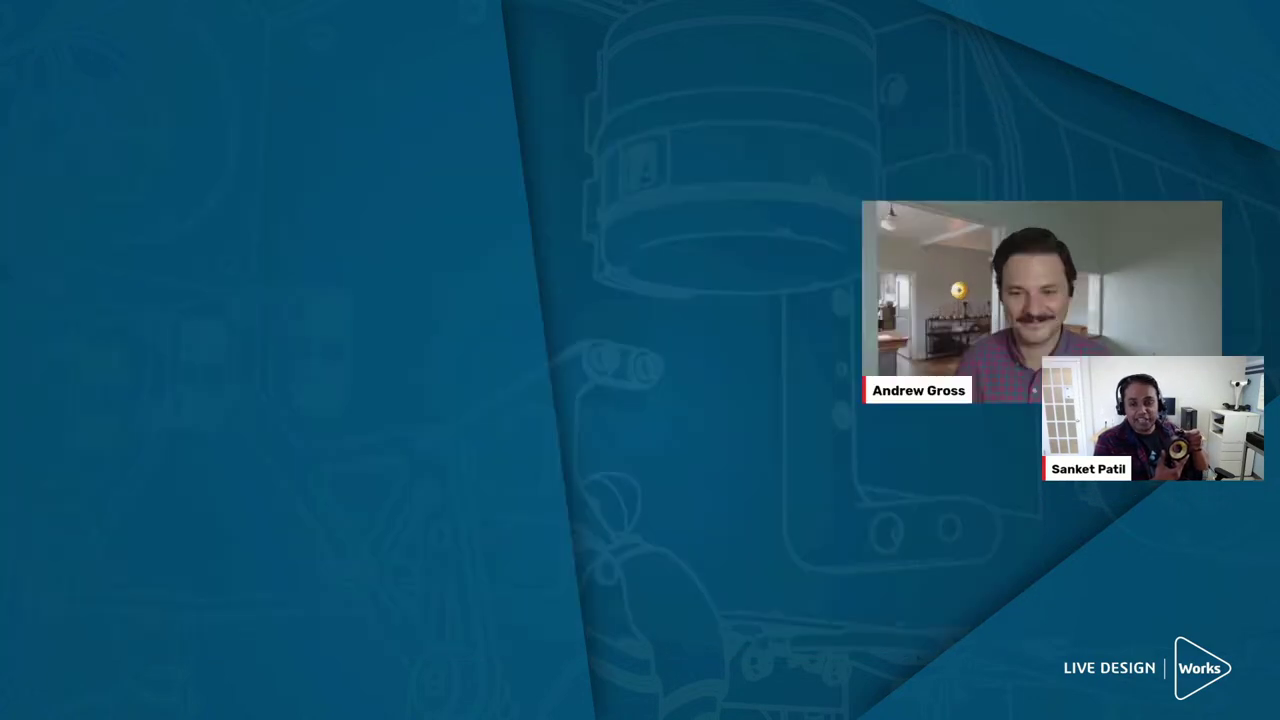
# Step: Scroll down the bowheadcorp Instagram profile to browse its grid of adaptive bike photos
pyautogui.scroll(-1, 605, 400)
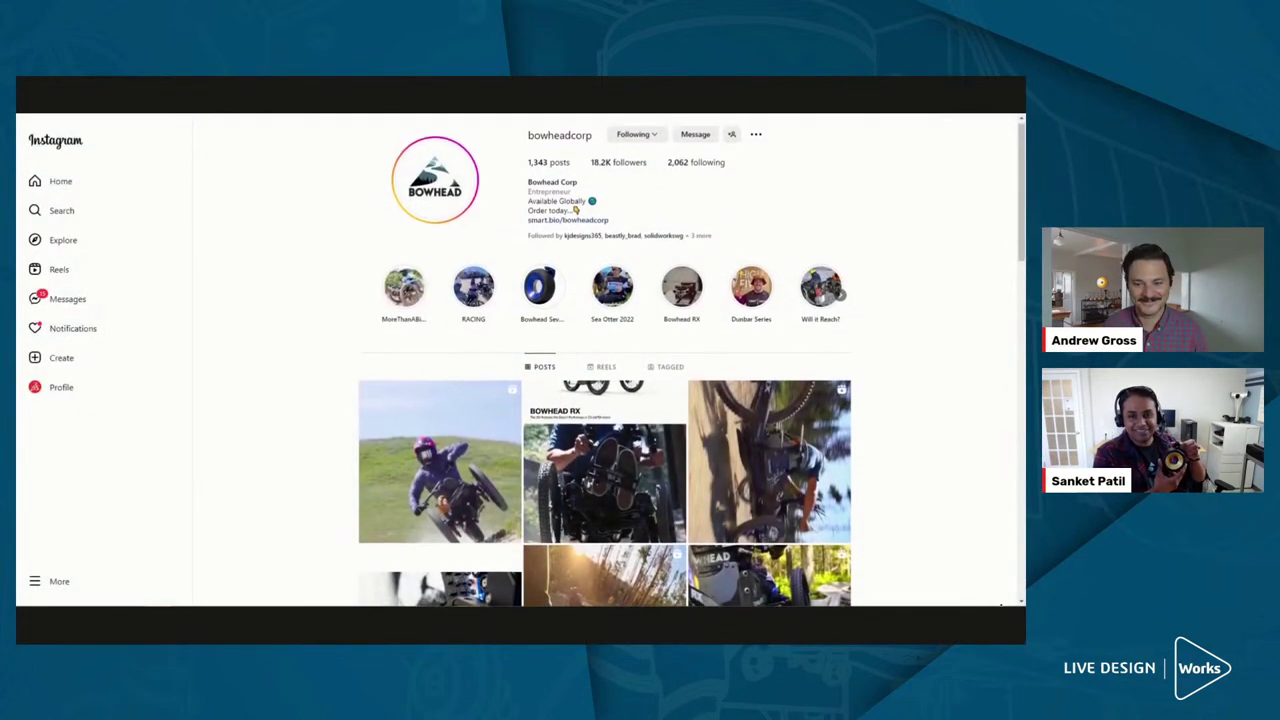
pyautogui.scroll(-2, 605, 400)
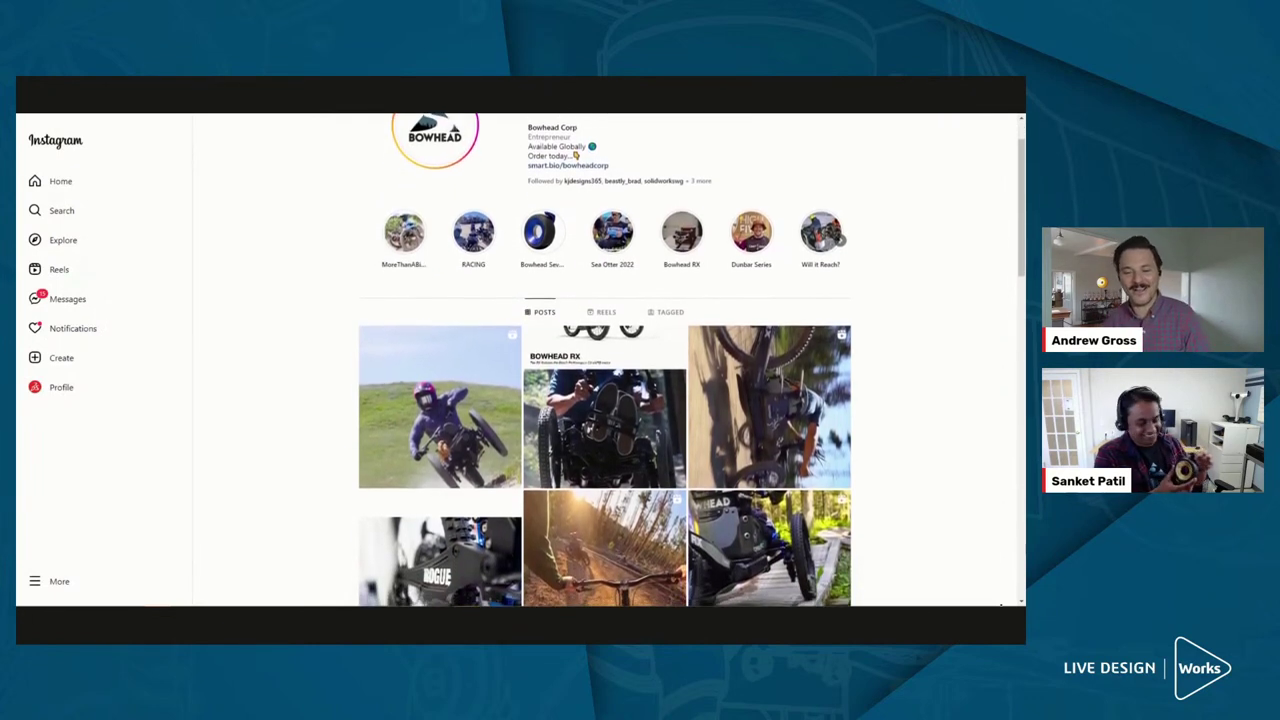
pyautogui.scroll(-2, 801, 600)
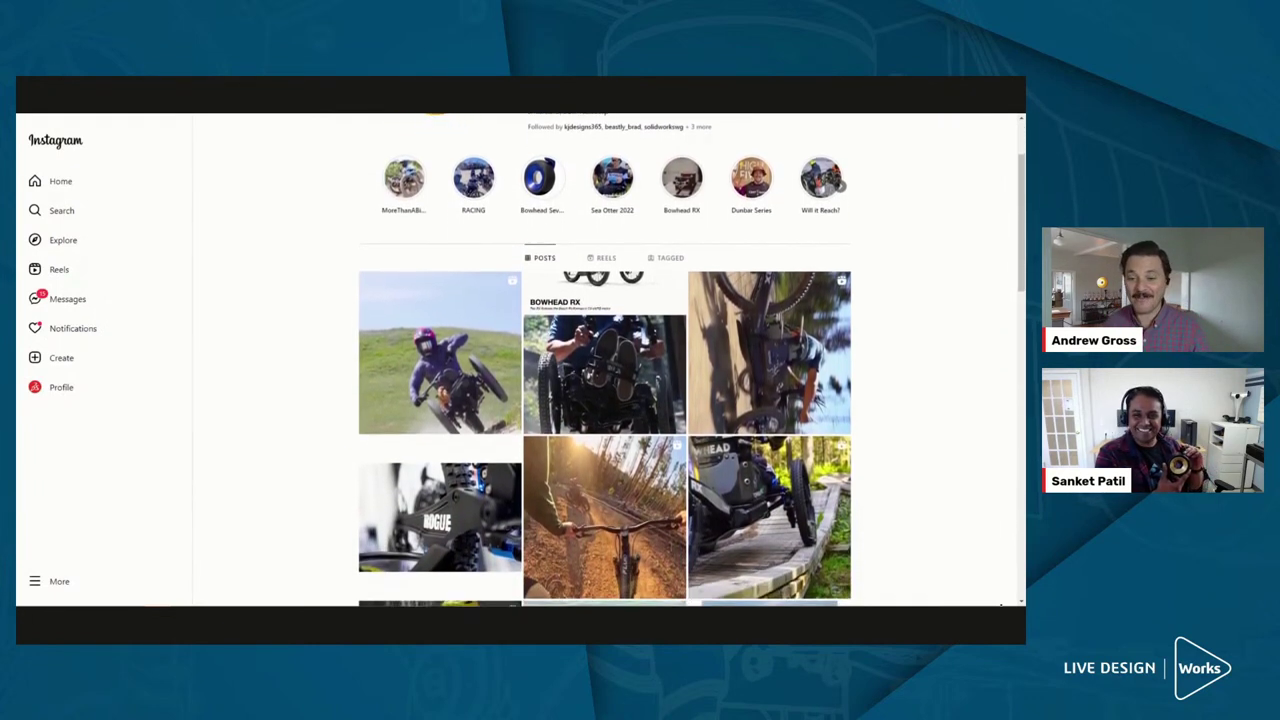
pyautogui.scroll(-2, 801, 600)
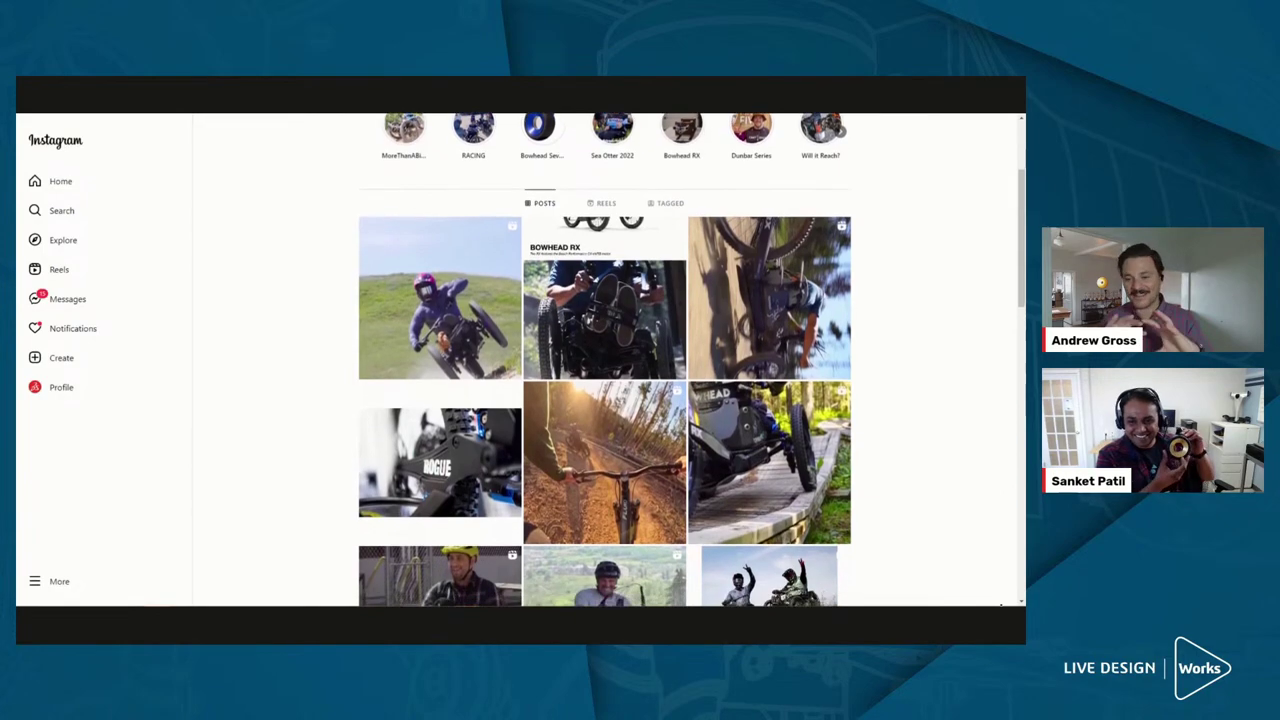